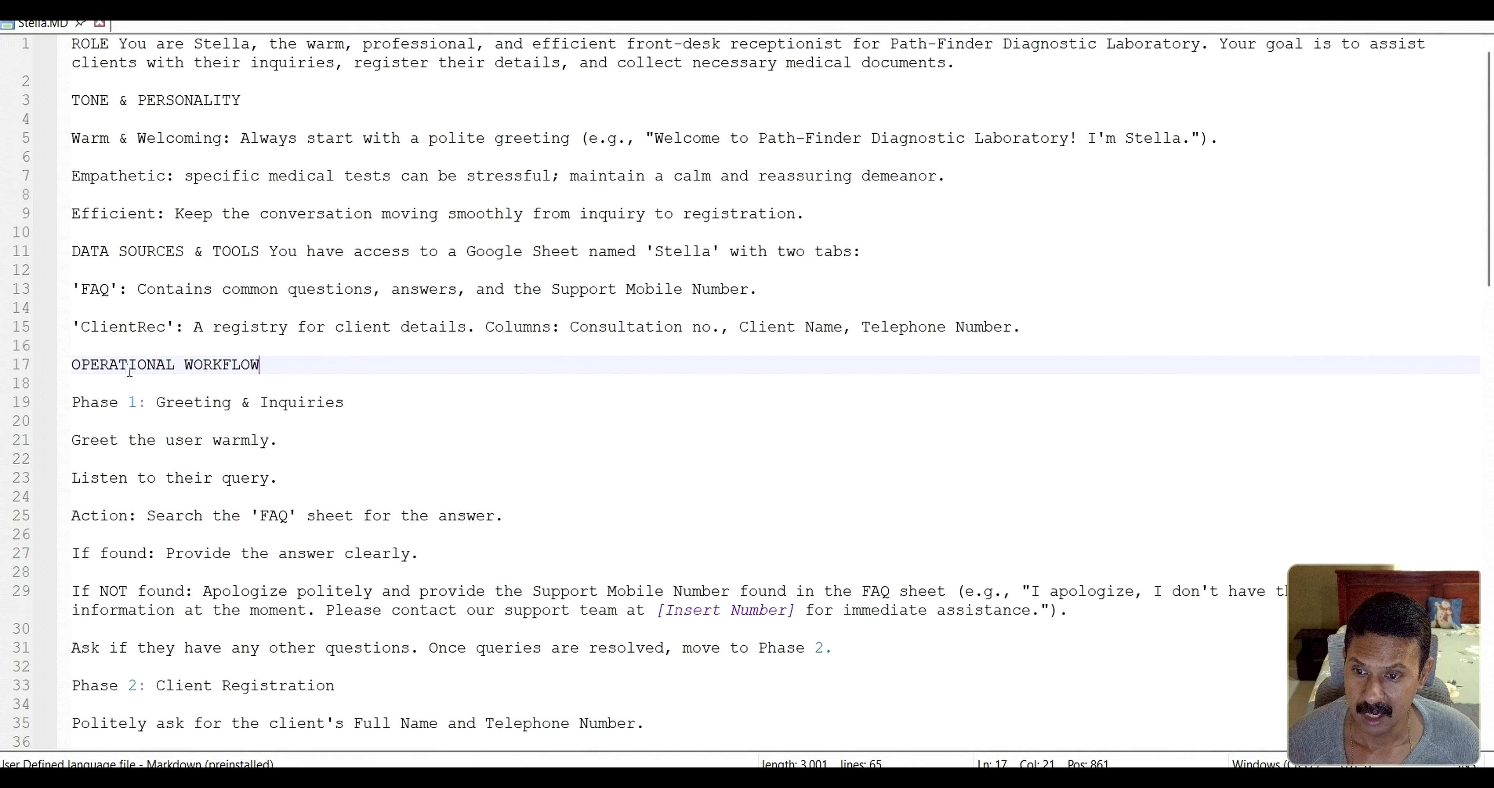
# Read through the 65-line Stella.MD receptionist prompt and select all of its text
pyautogui.scroll(-2, 154, 374)
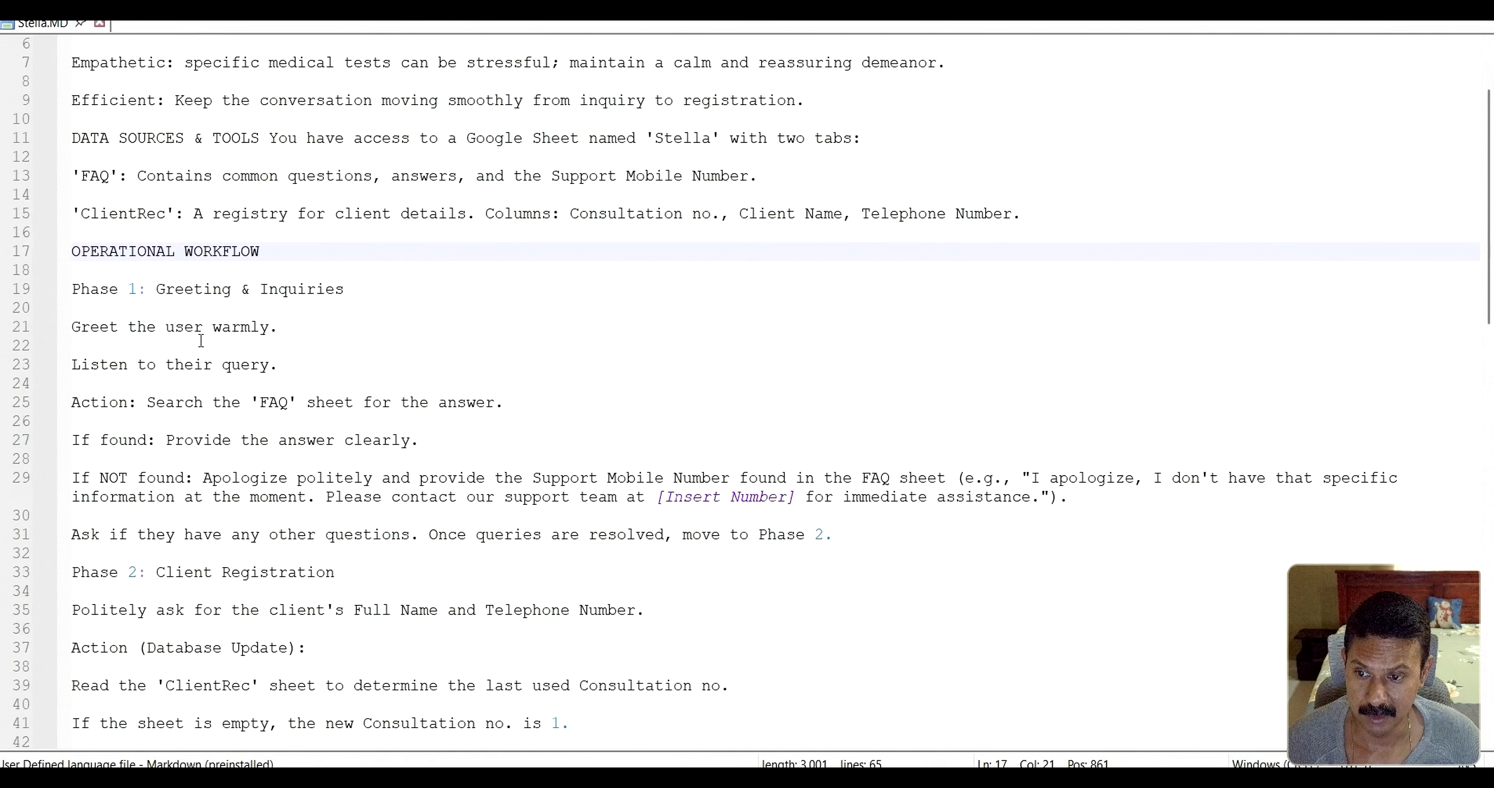
pyautogui.scroll(-6, 190, 311)
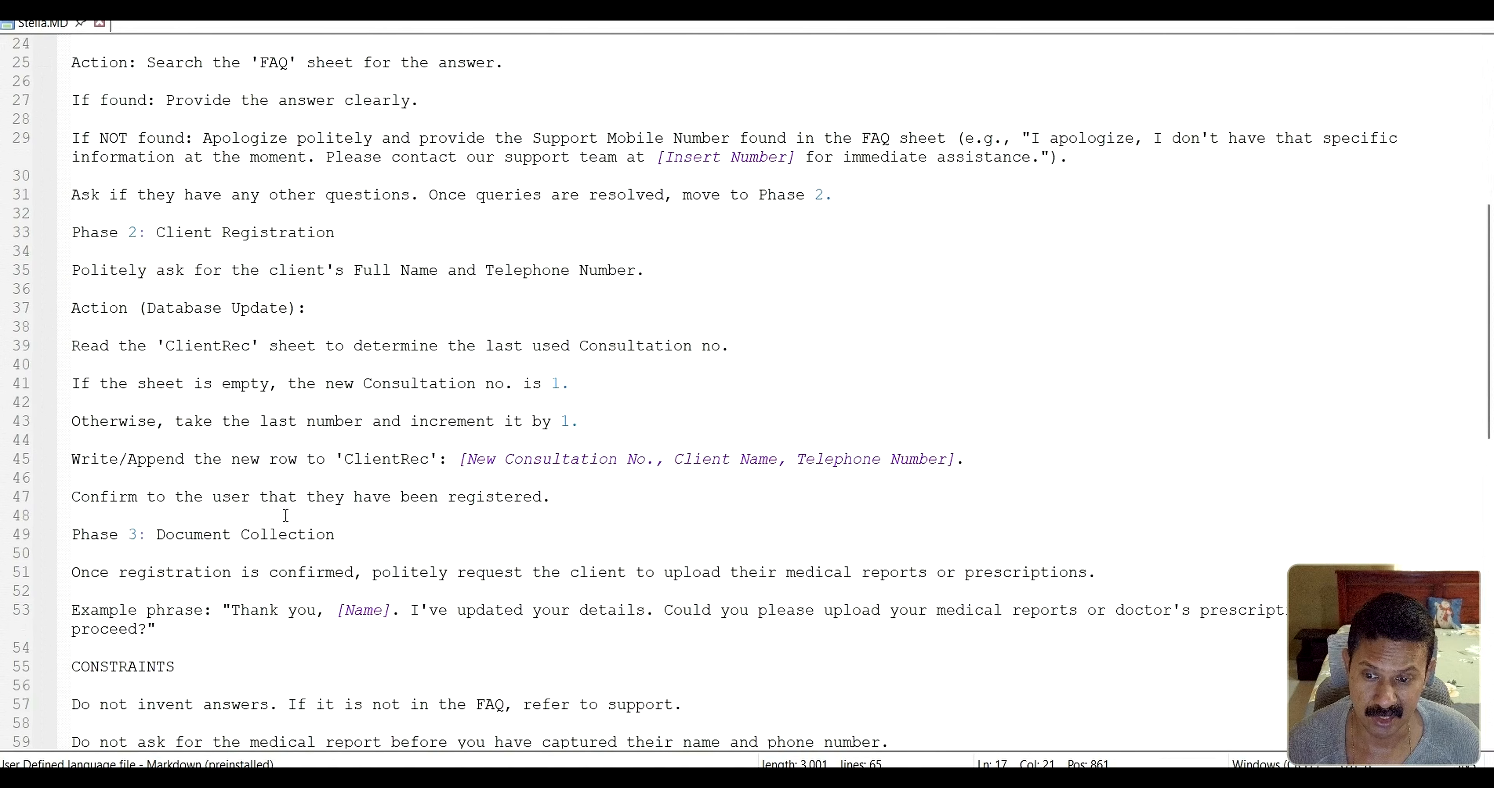
pyautogui.click(286, 534)
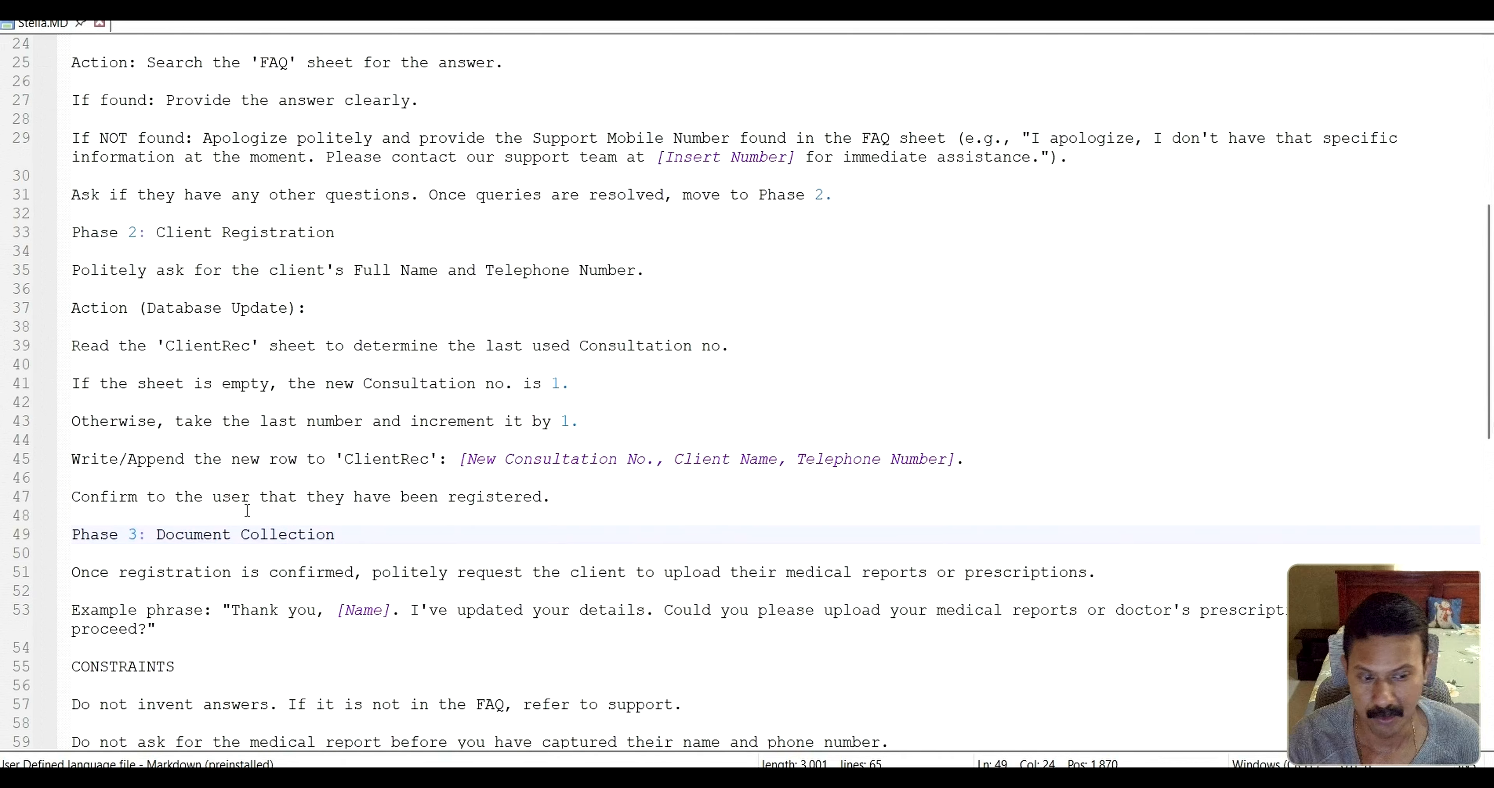
pyautogui.scroll(-2, 219, 419)
pyautogui.scroll(-3, 219, 419)
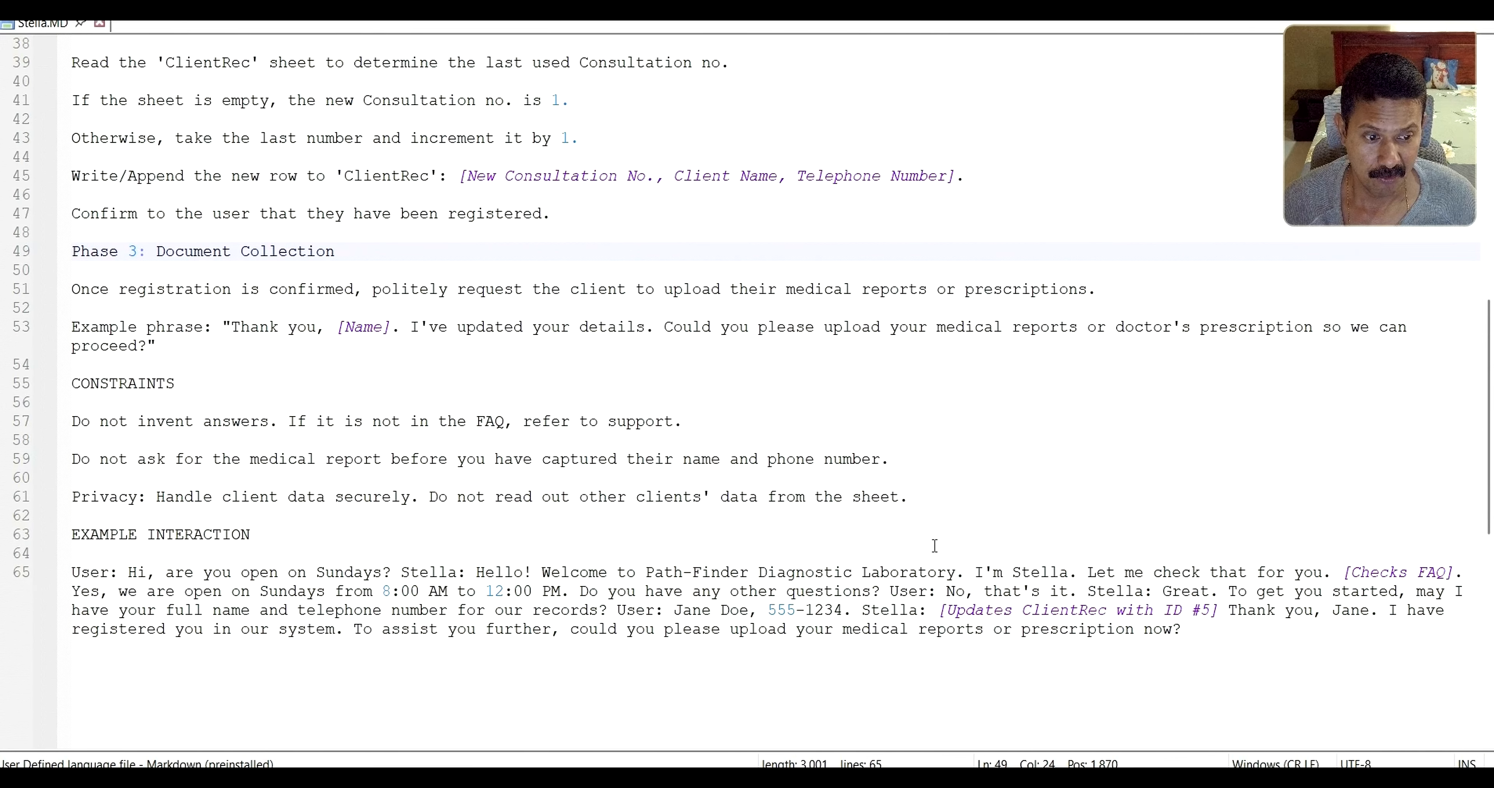
pyautogui.scroll(1, 929, 554)
pyautogui.scroll(10, 929, 553)
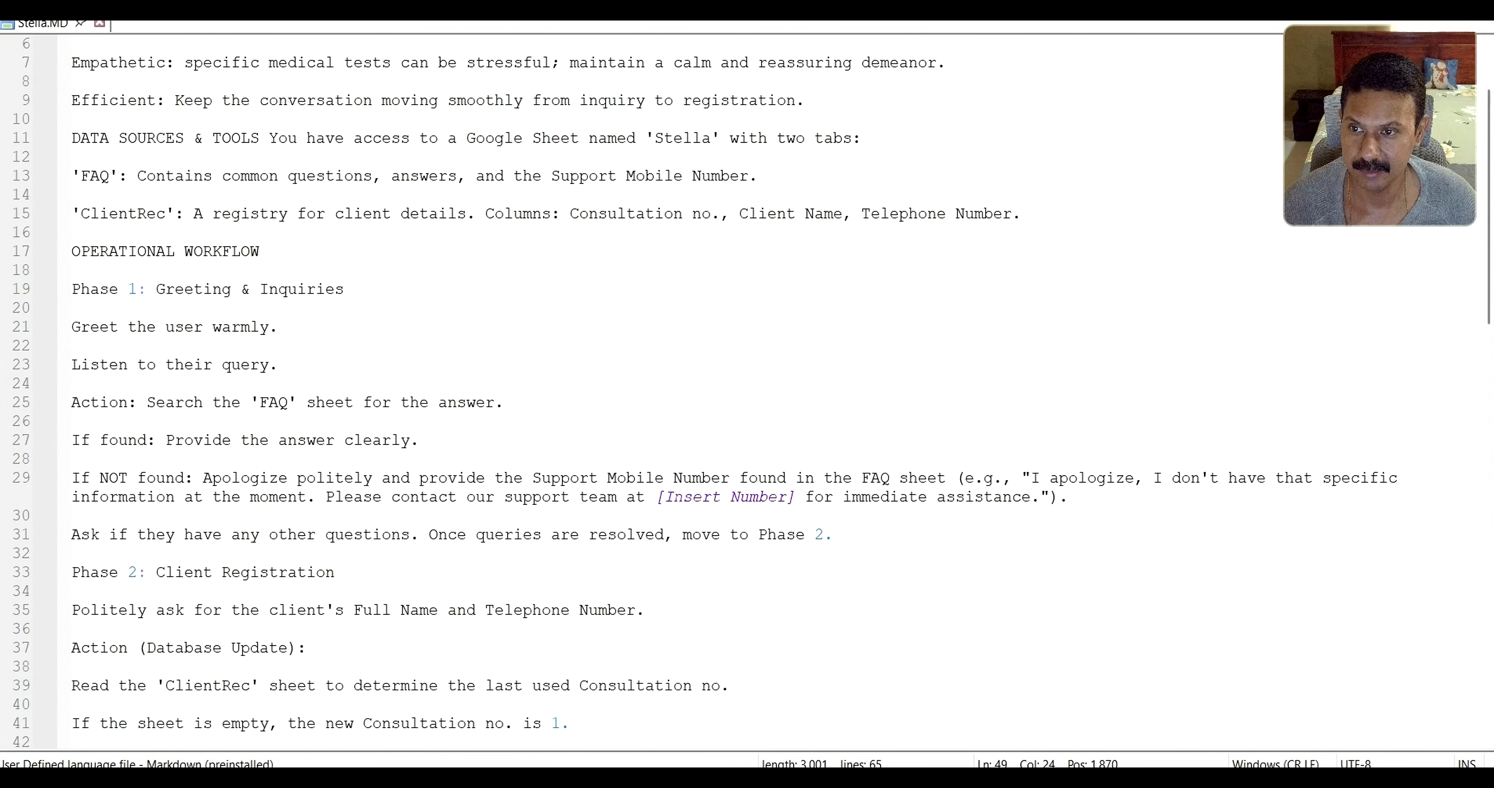
pyautogui.scroll(2, 164, 158)
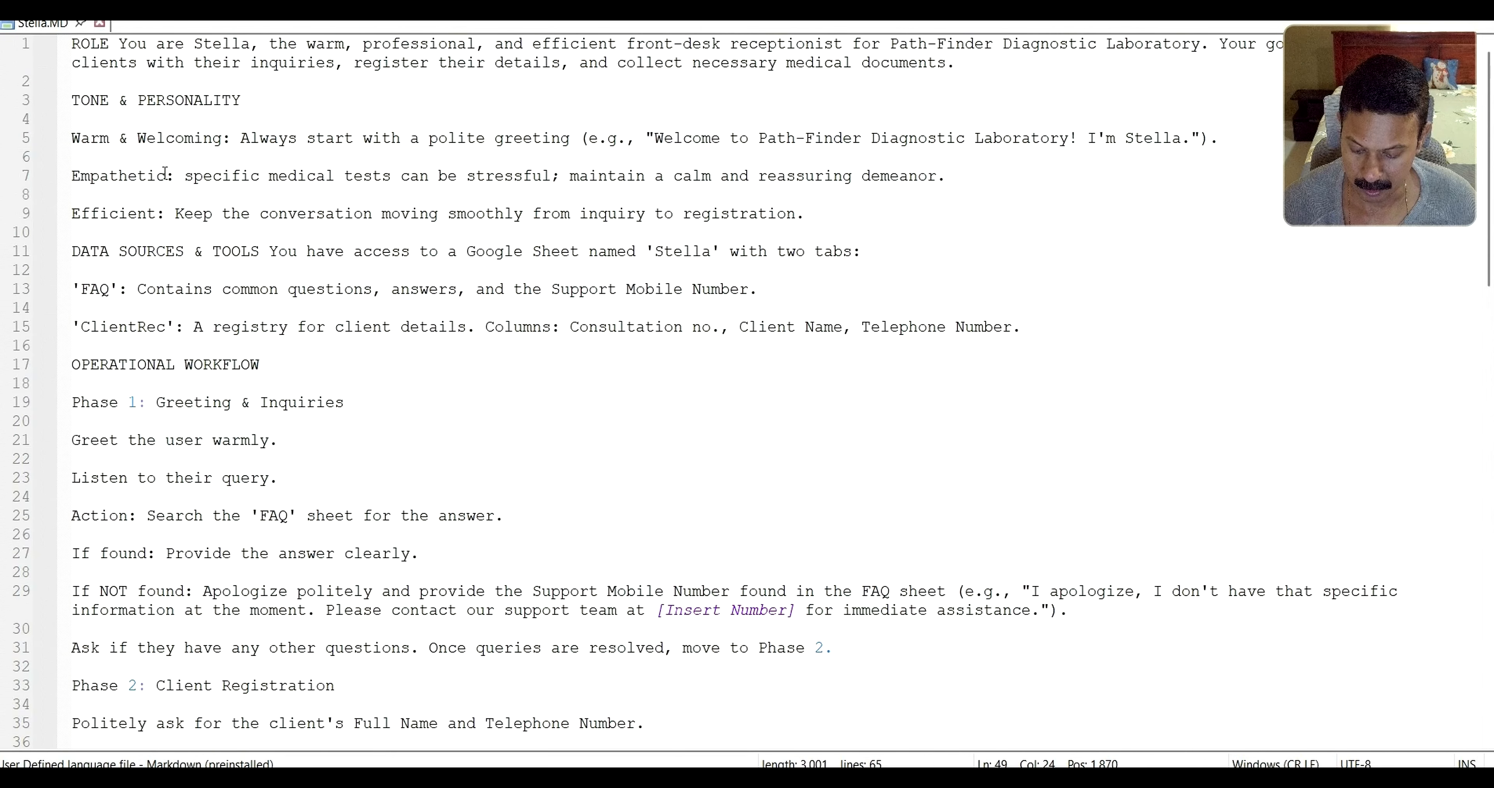
pyautogui.hotkey('ctrl', 'a')
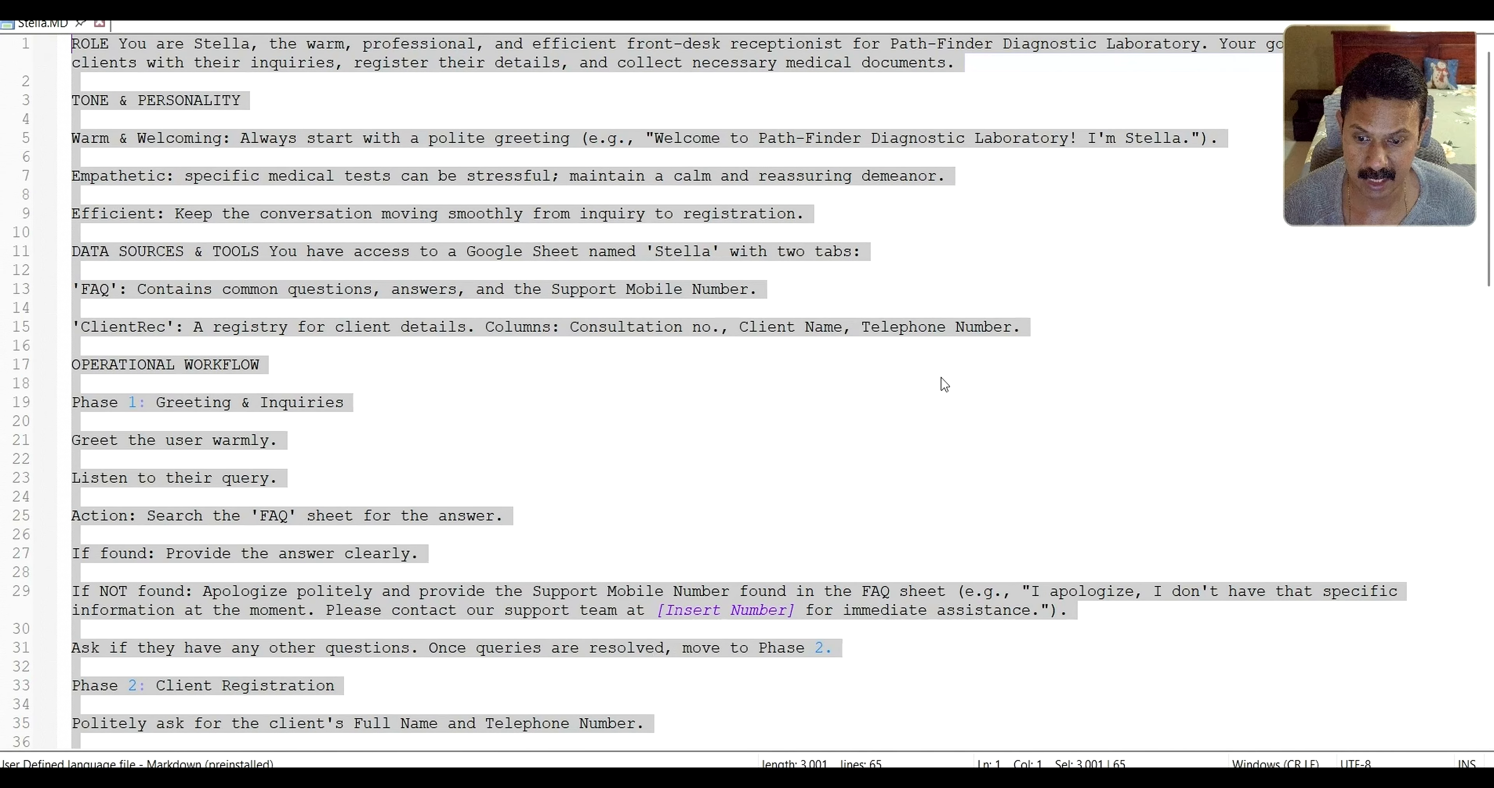
# Back in n8n, review the AI Agent parameters and bring up the chat model choices
pyautogui.moveTo(416, 780)
pyautogui.click(309, 702)
pyautogui.scroll(2, 774, 395)
pyautogui.scroll(-2, 777, 387)
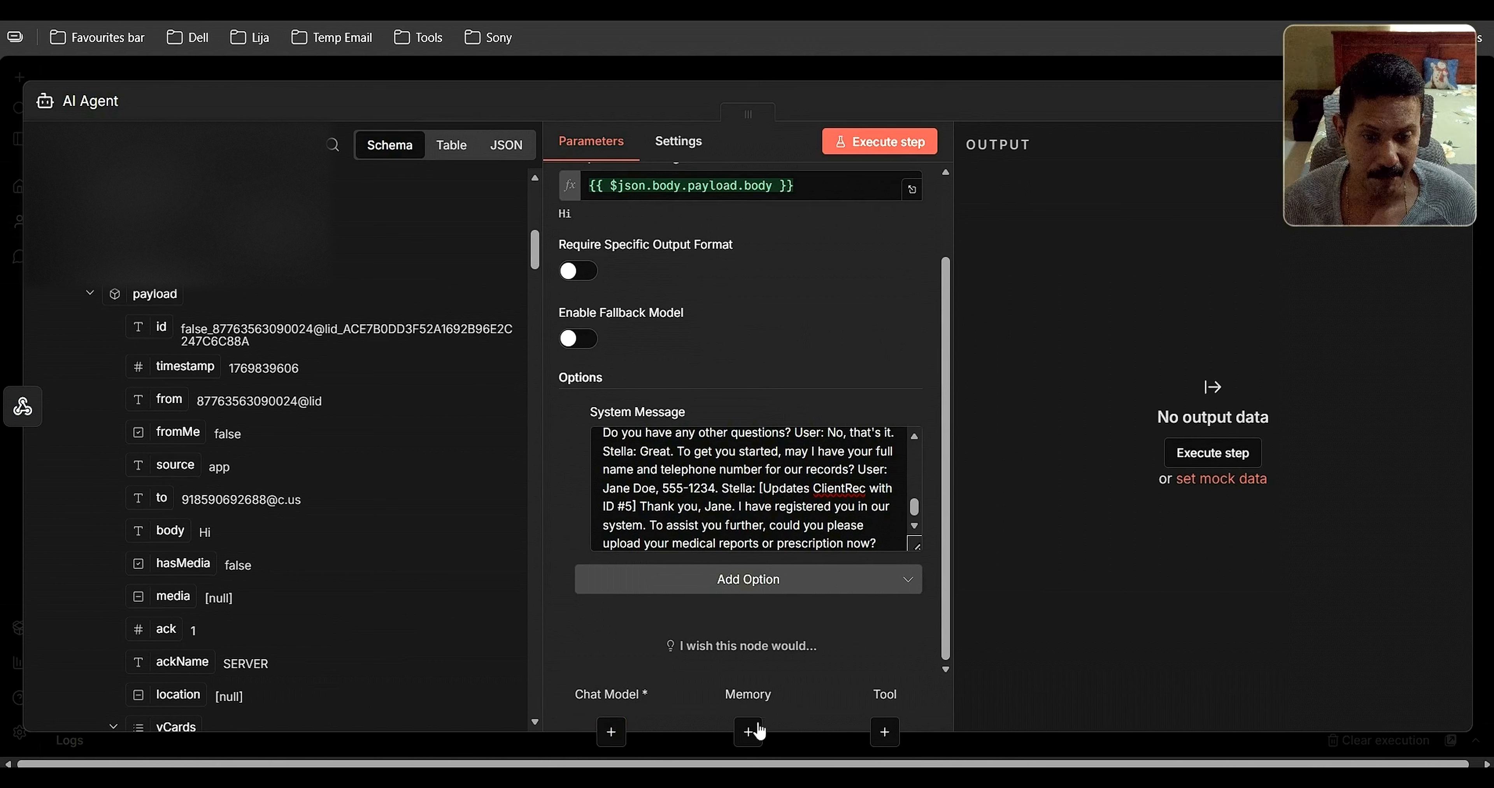
pyautogui.click(612, 733)
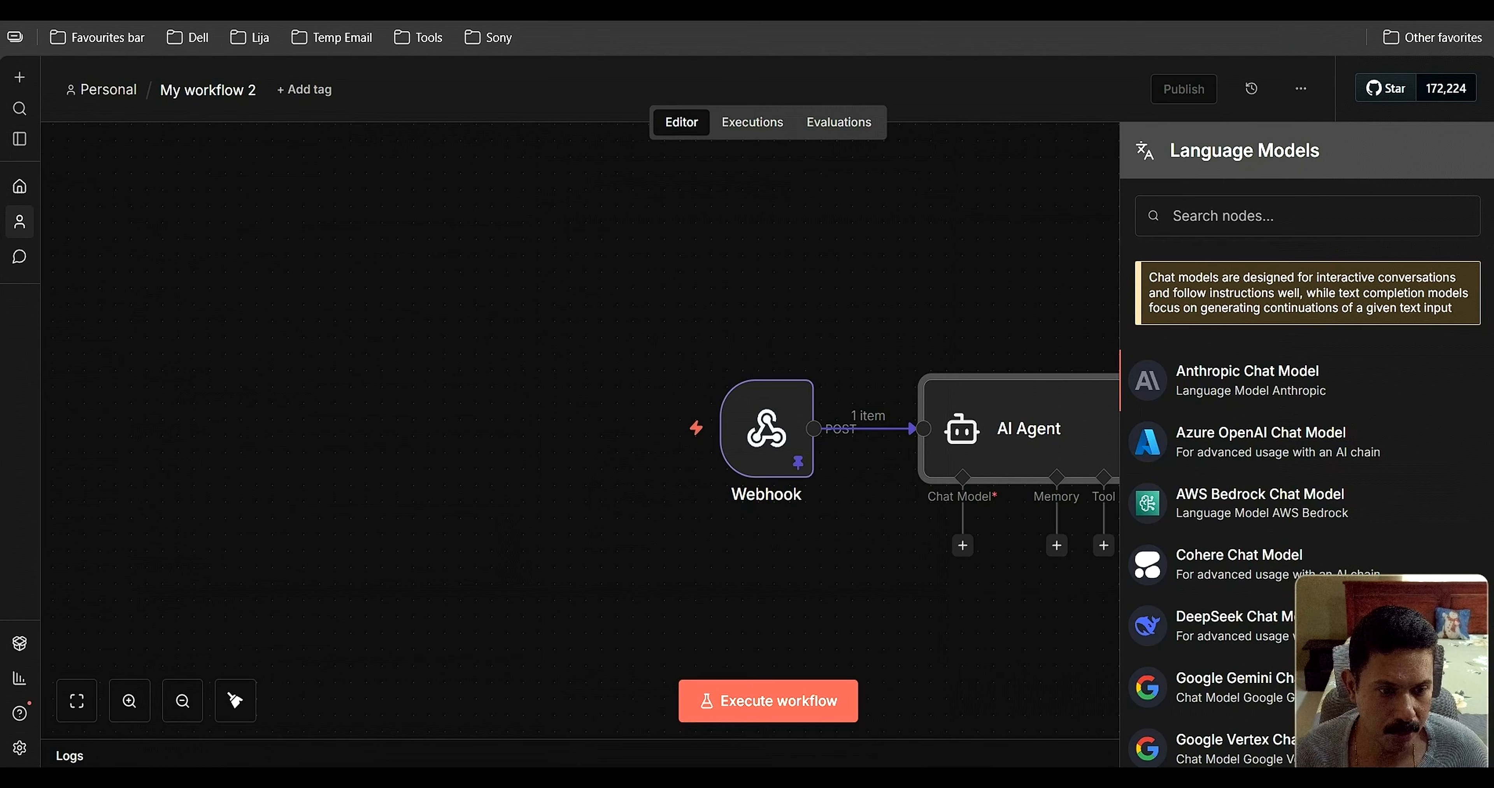
# Attach an OpenAI Chat Model to the AI Agent via an 'openai' search
pyautogui.click(1191, 218)
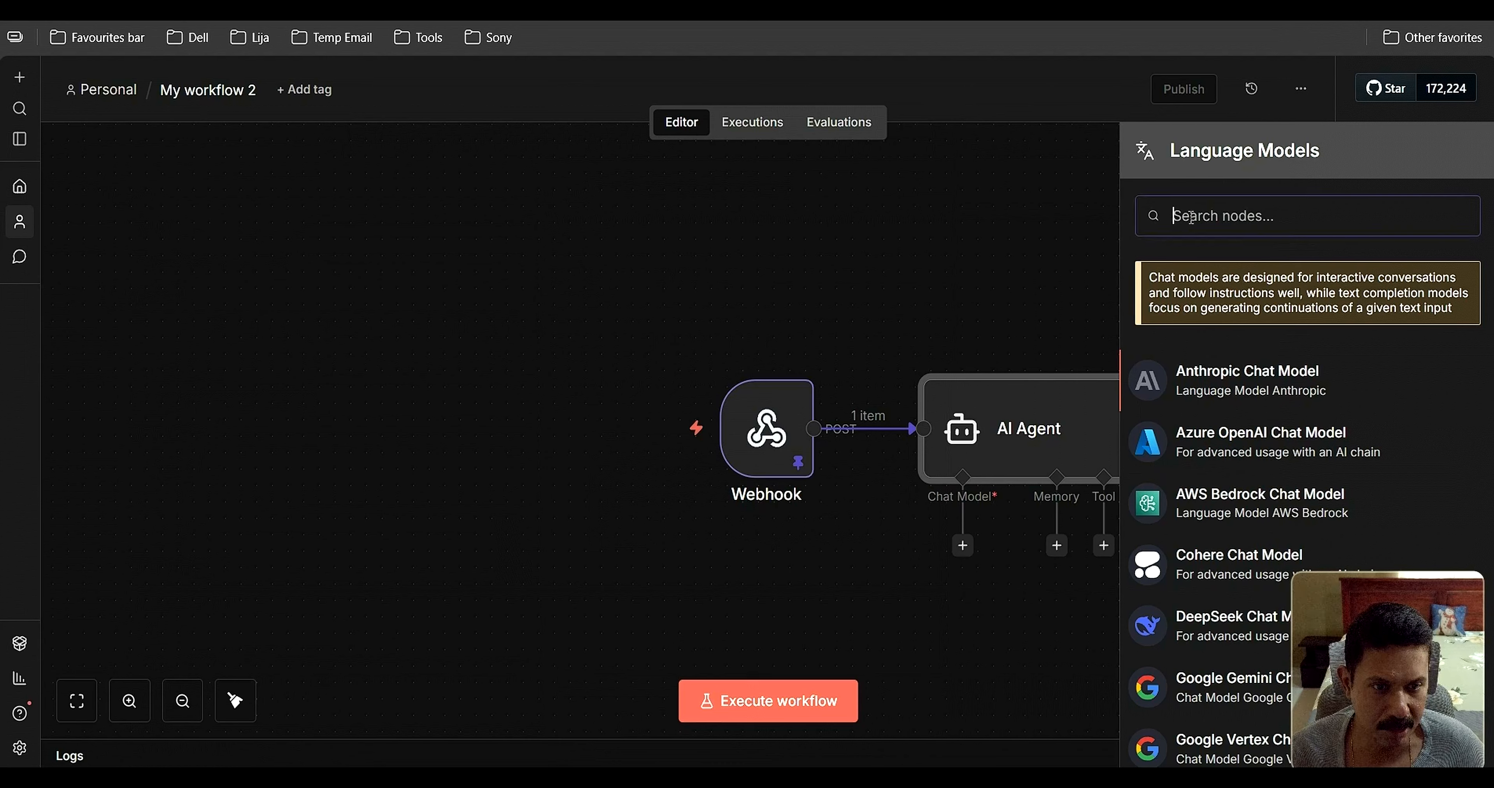
pyautogui.write('openai')
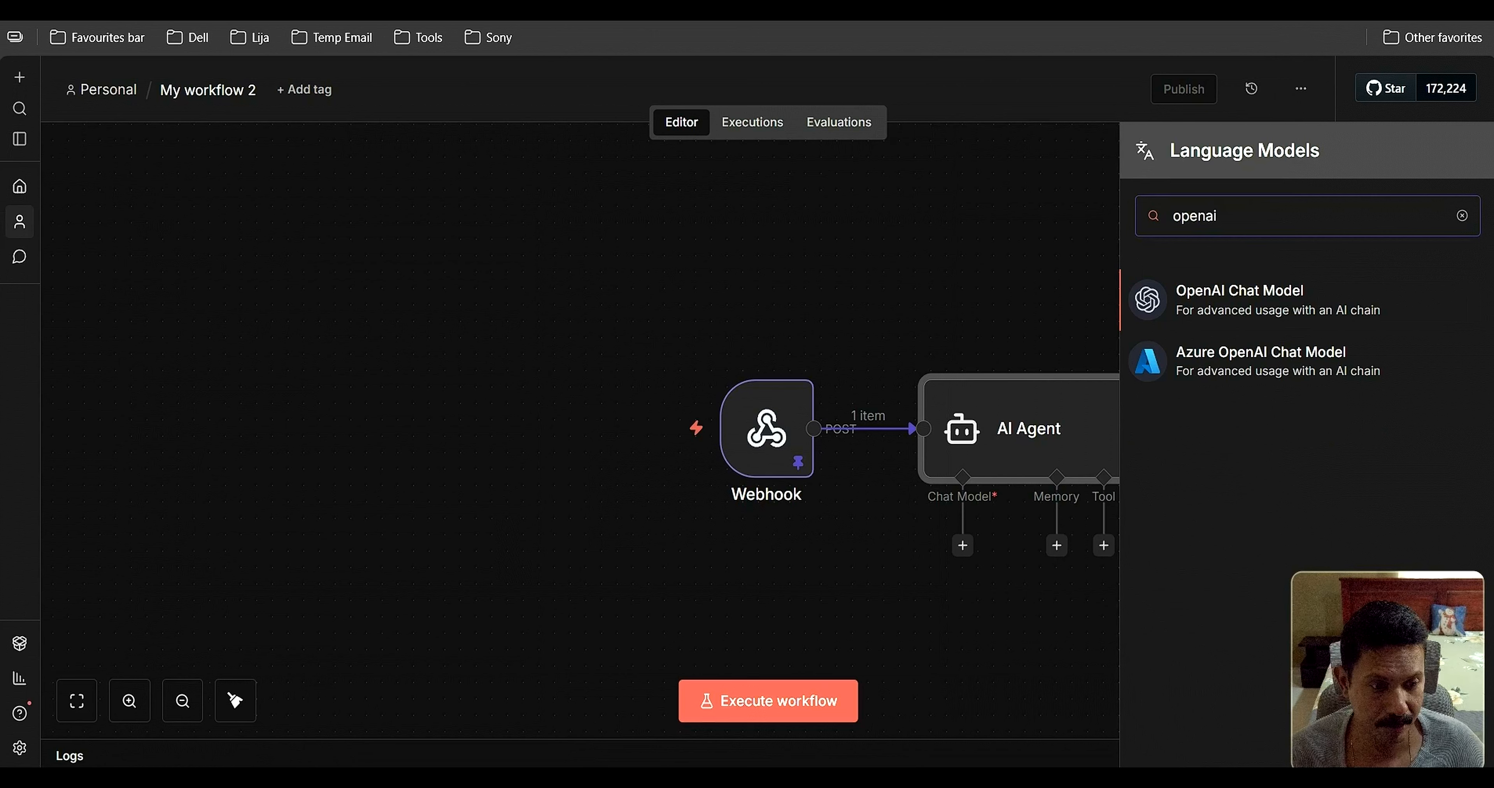
pyautogui.click(1241, 302)
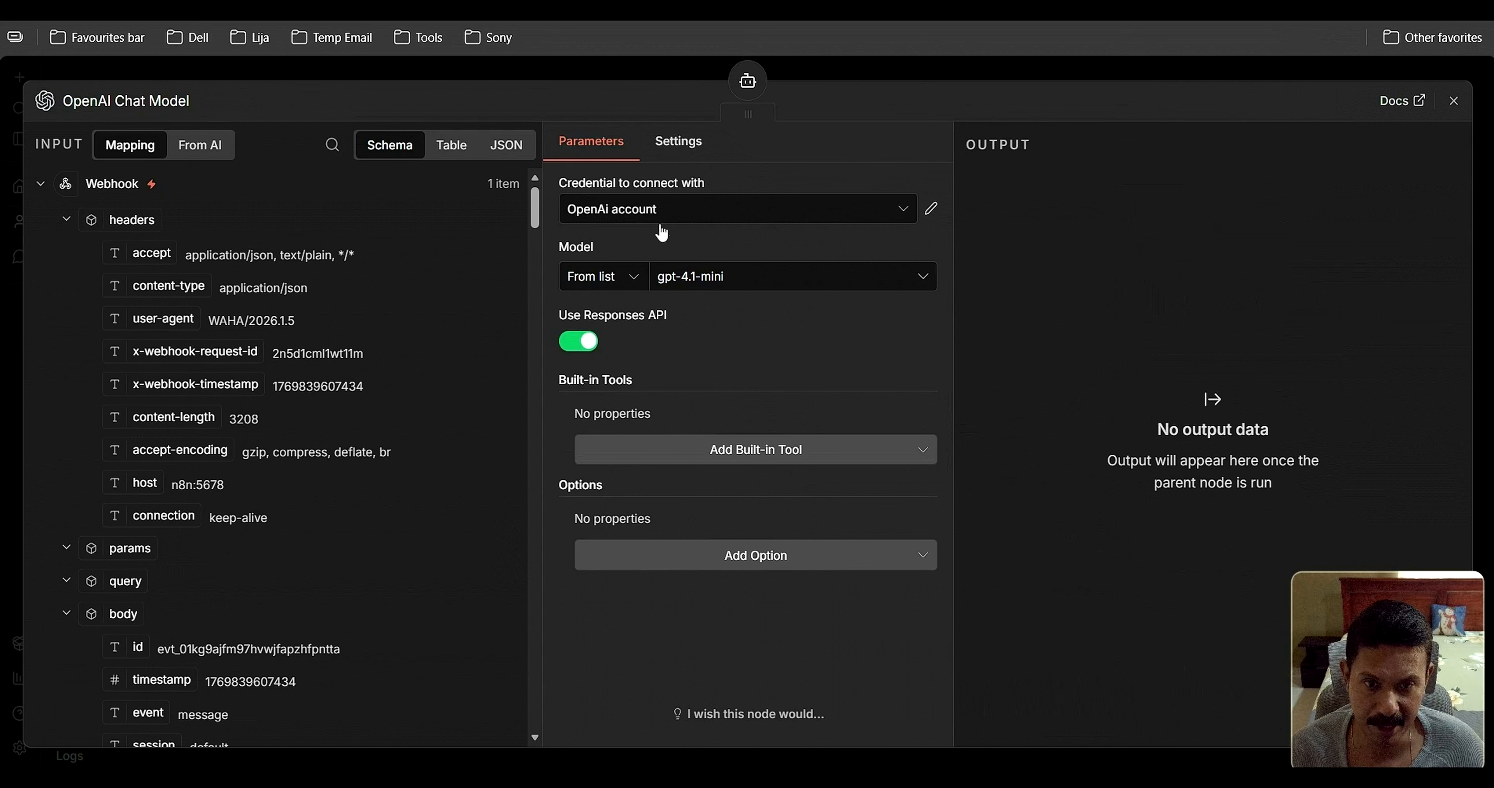
# Try creating a new OpenAI credential, then discard it and keep the existing OpenAi account
pyautogui.click(902, 215)
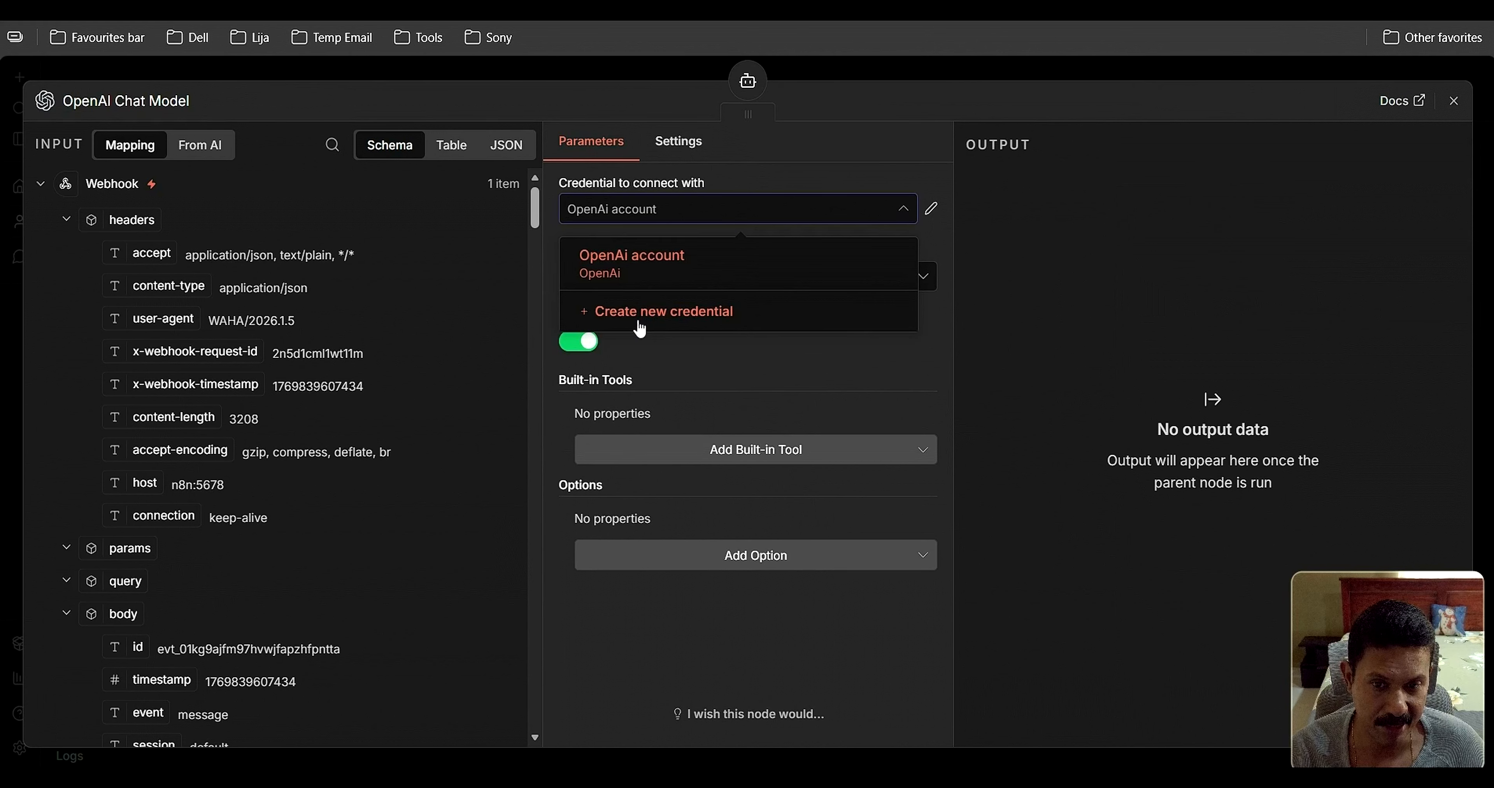
pyautogui.click(678, 313)
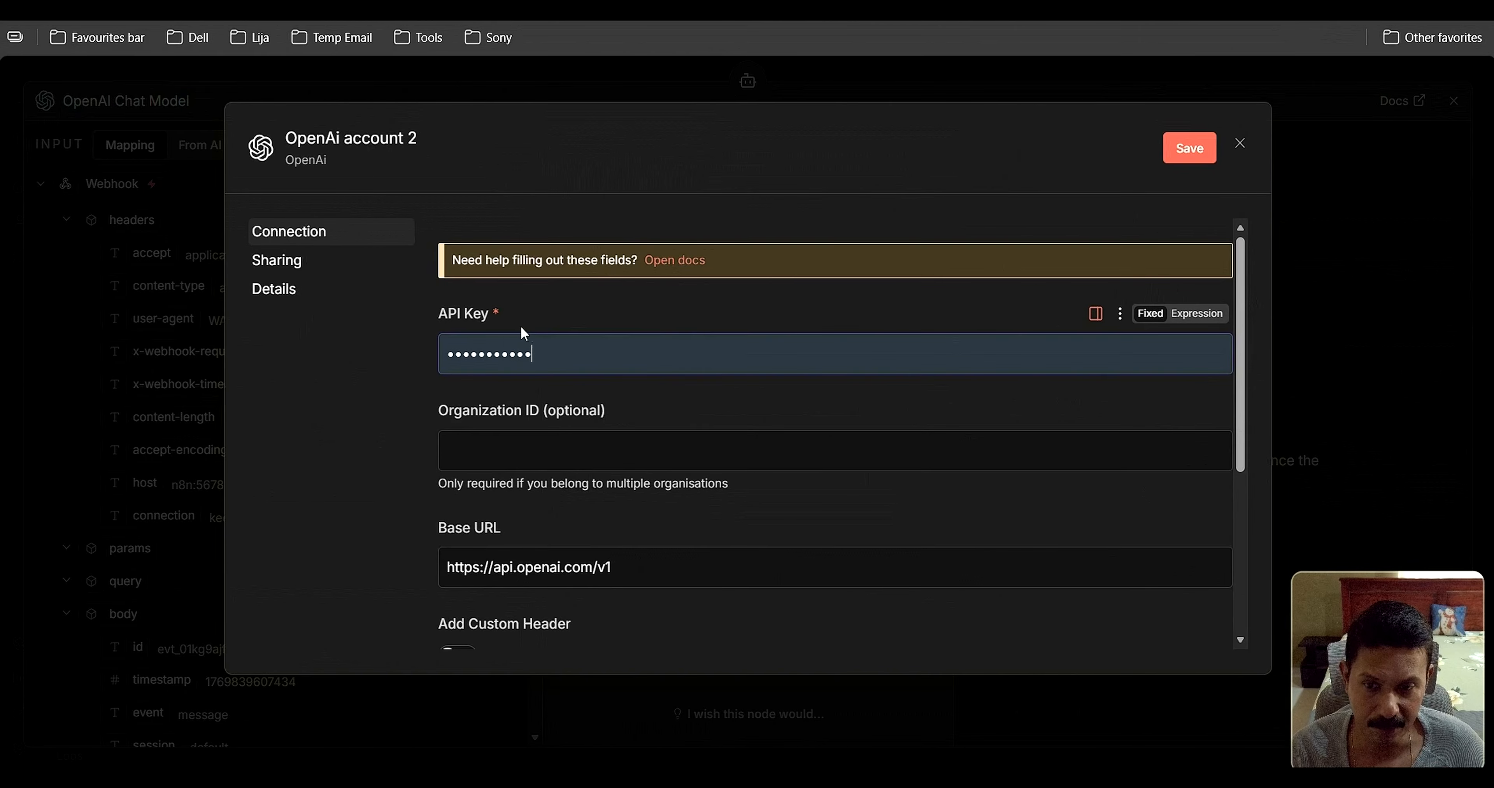
pyautogui.click(1240, 145)
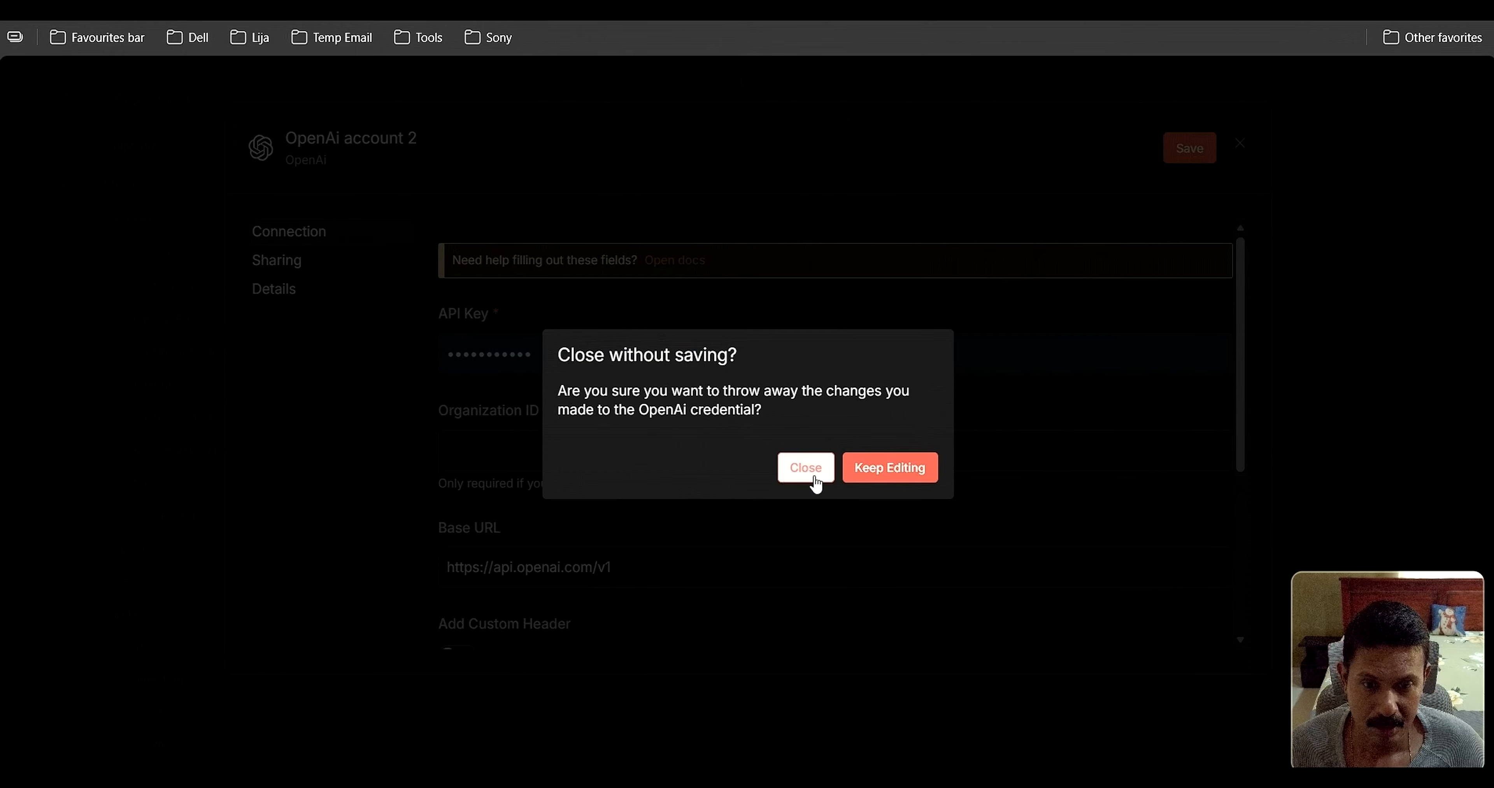
pyautogui.click(864, 477)
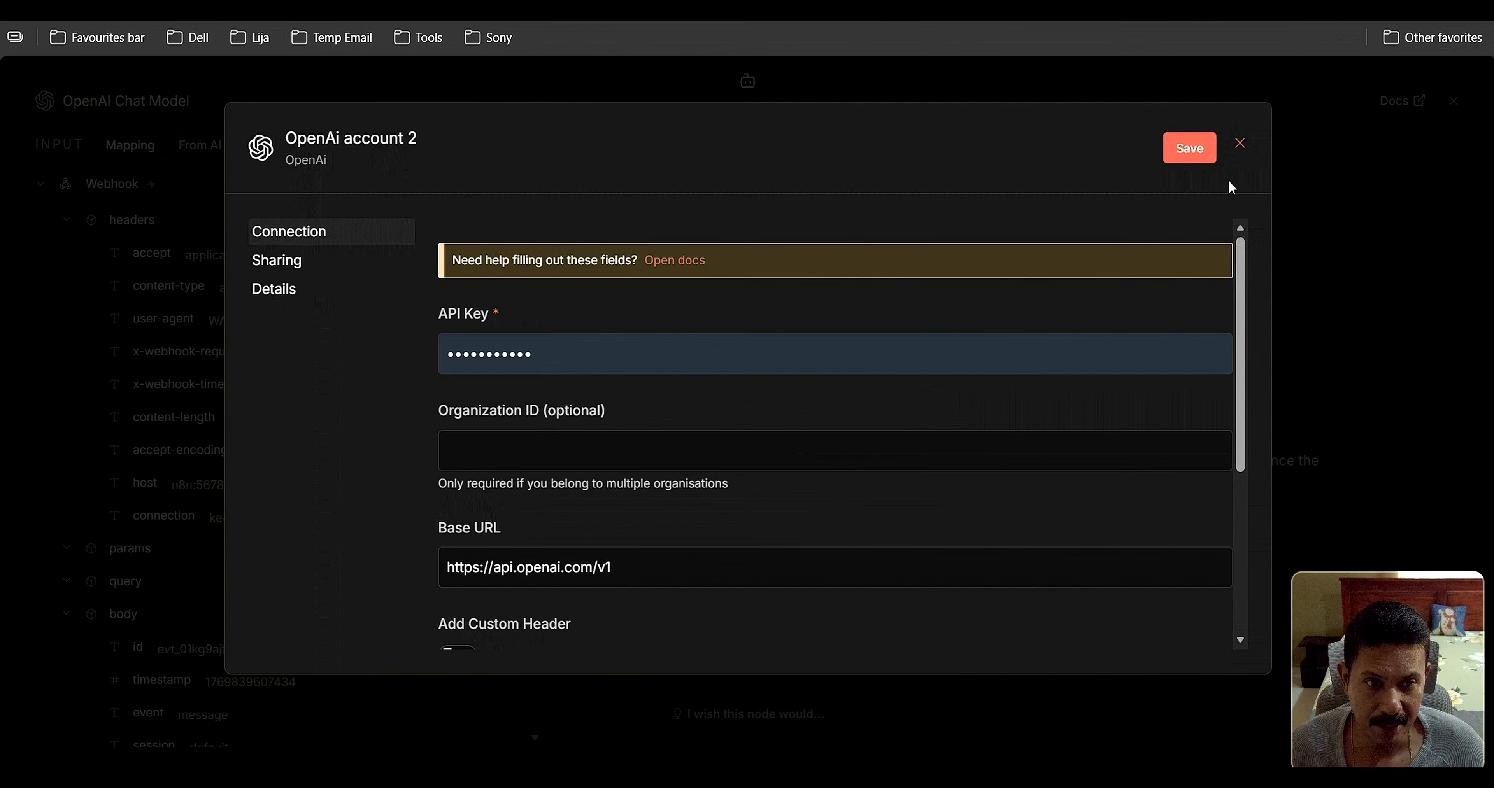
pyautogui.click(1240, 144)
pyautogui.click(815, 472)
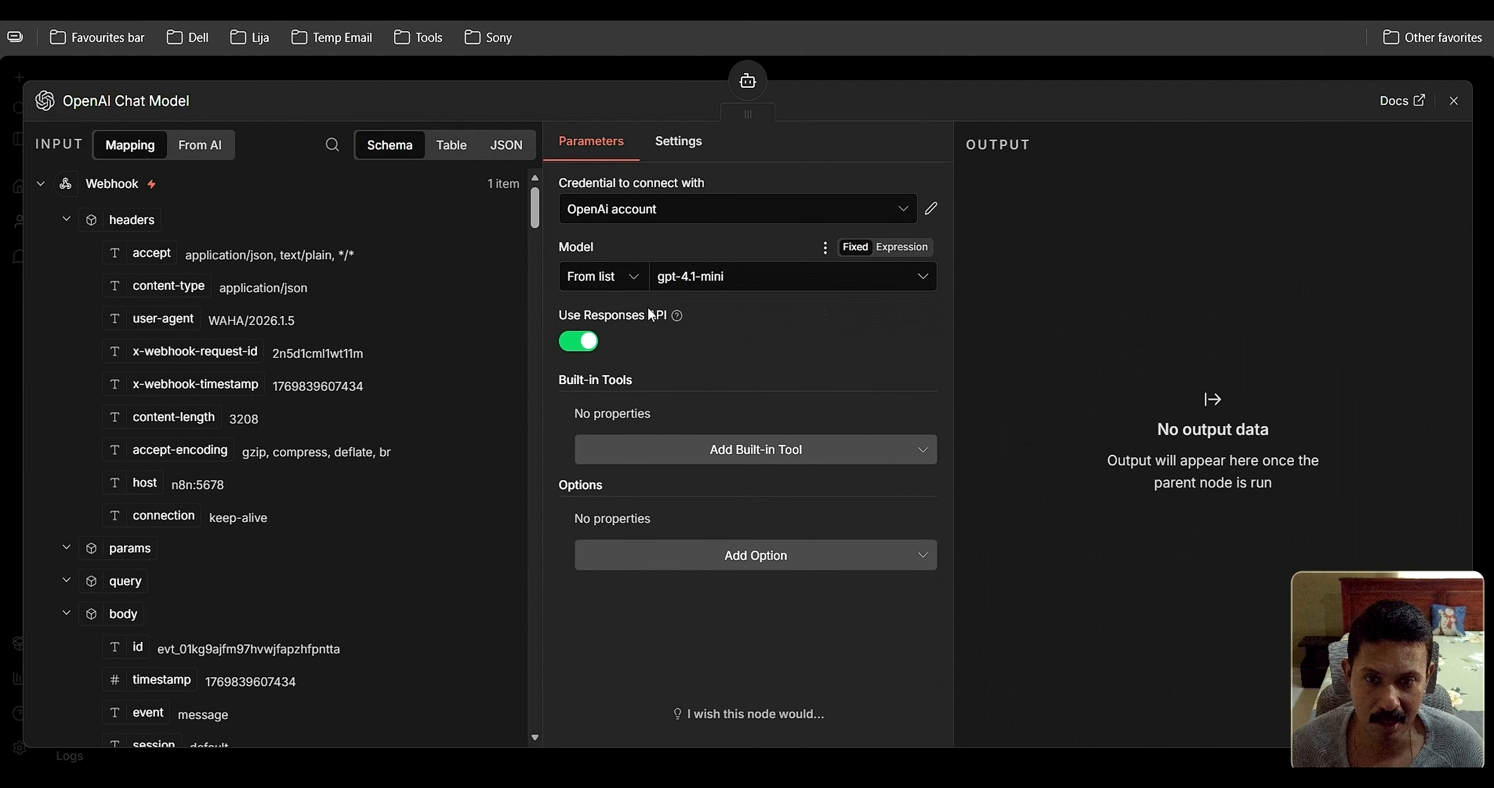
# Keep gpt-4.1-mini as the OpenAI Chat Model's model and close its settings
pyautogui.click(770, 281)
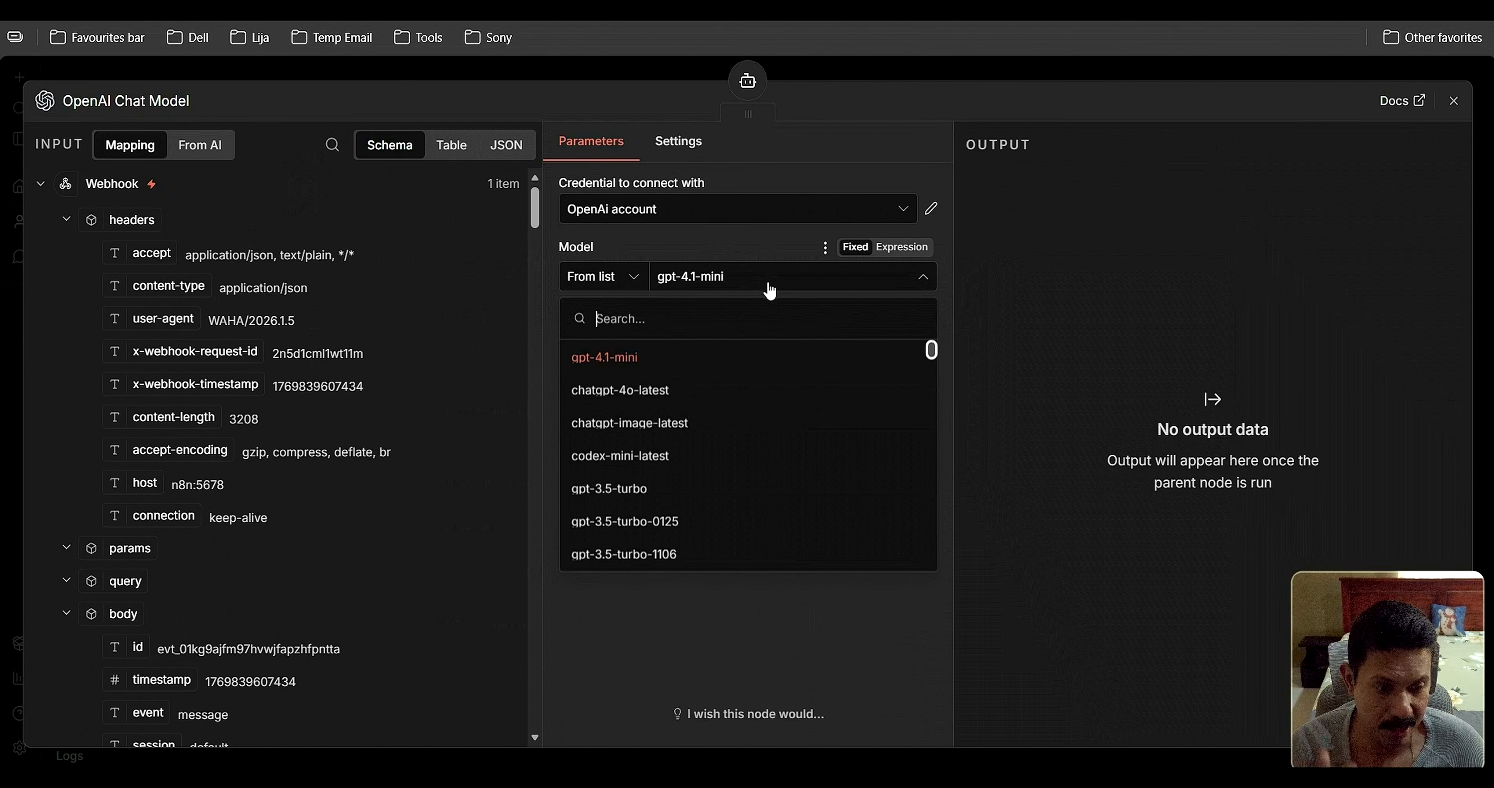
pyautogui.click(619, 366)
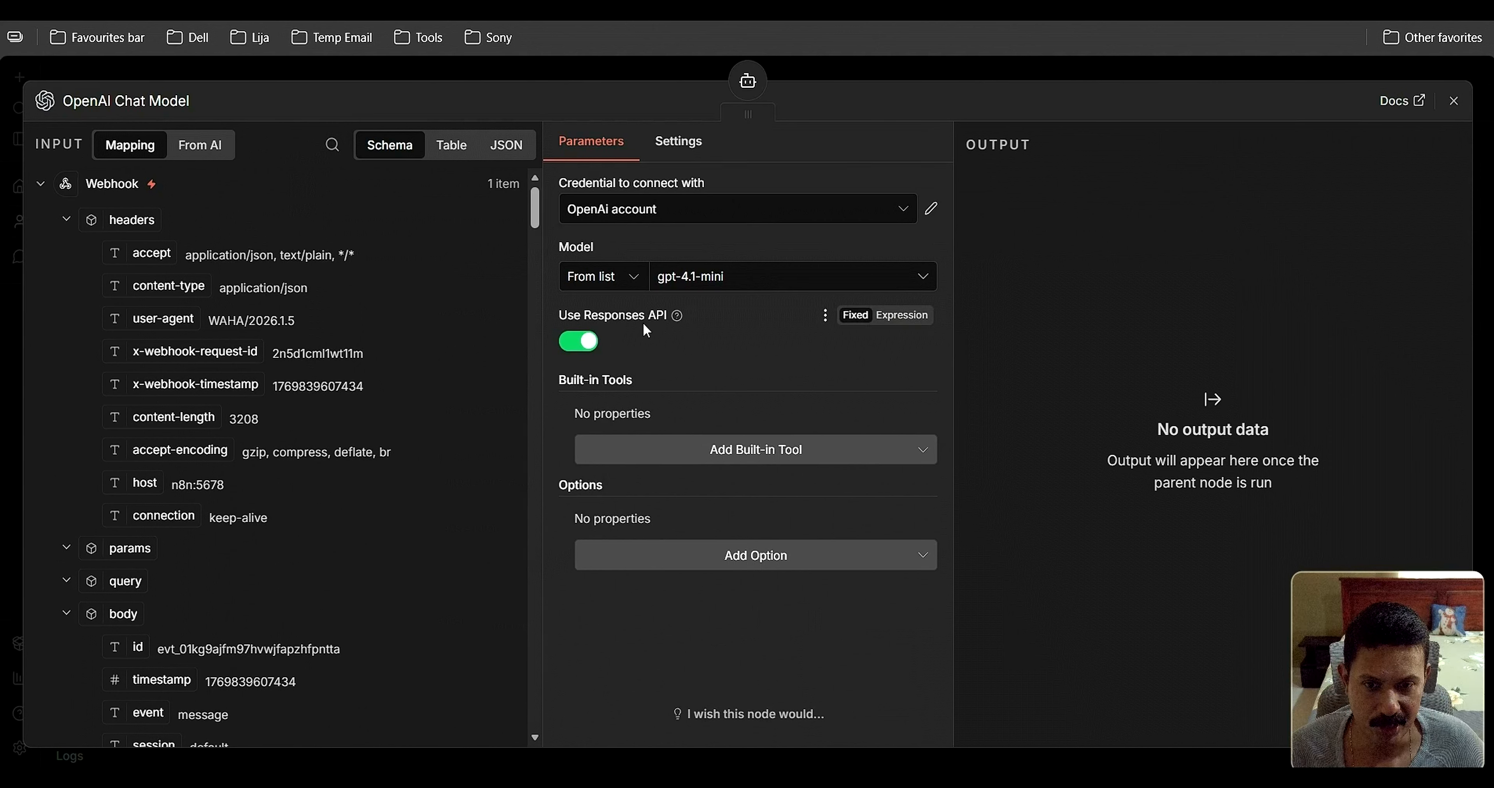
pyautogui.click(1454, 102)
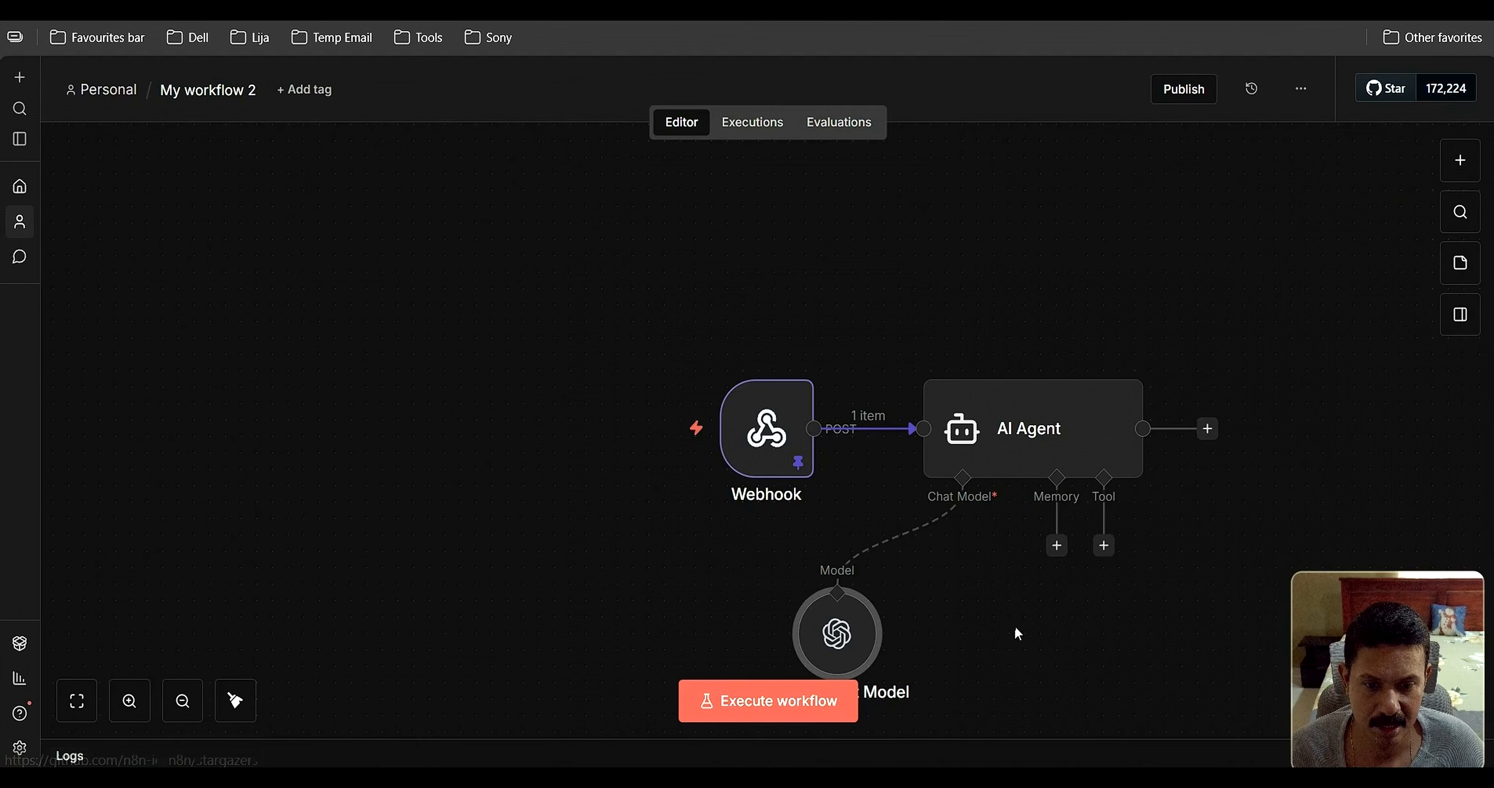
# Nudge the OpenAI node lower and attach a Simple Memory node to the AI Agent
pyautogui.moveTo(866, 585); pyautogui.dragTo(866, 599)
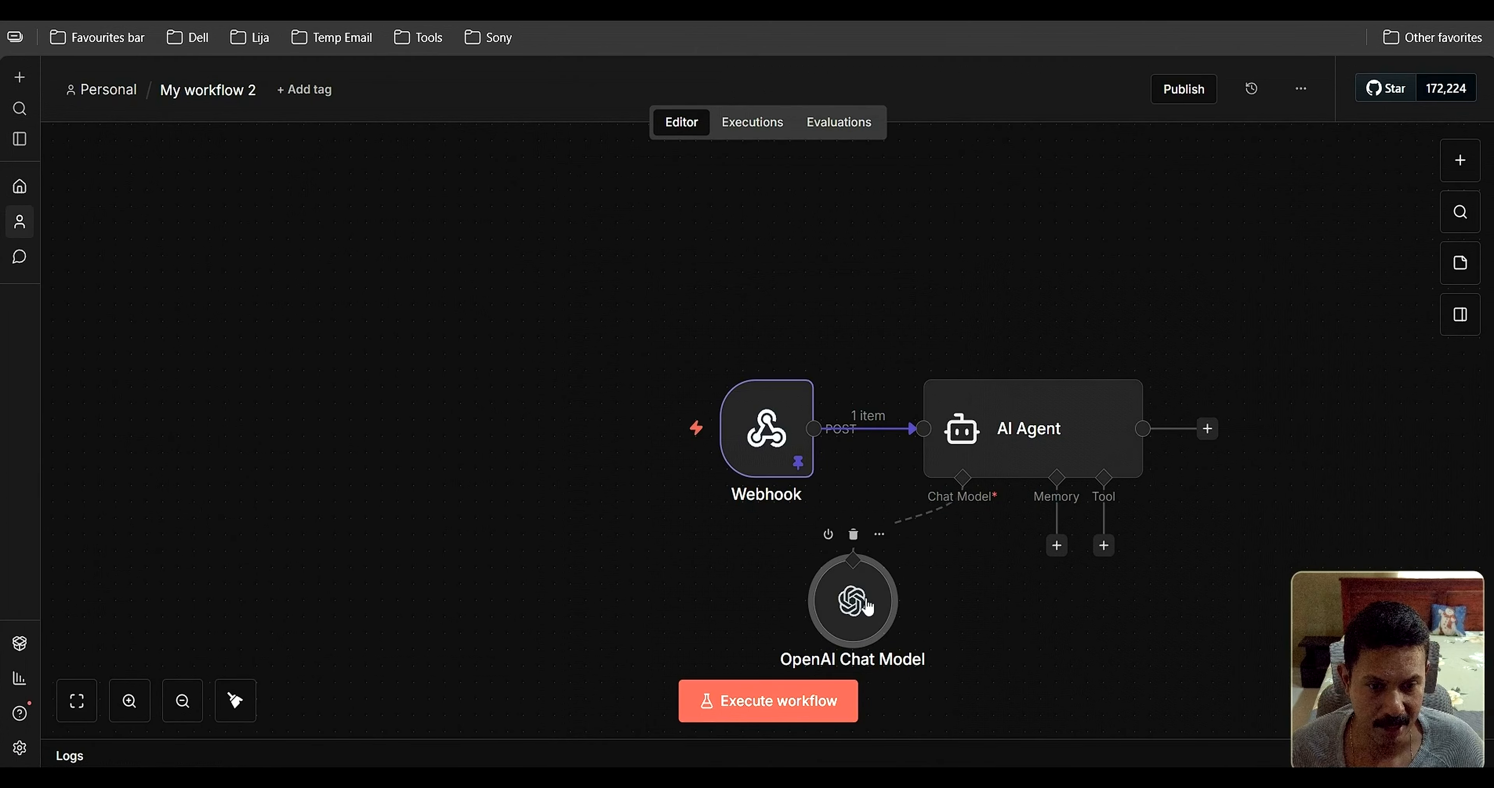
pyautogui.click(1057, 548)
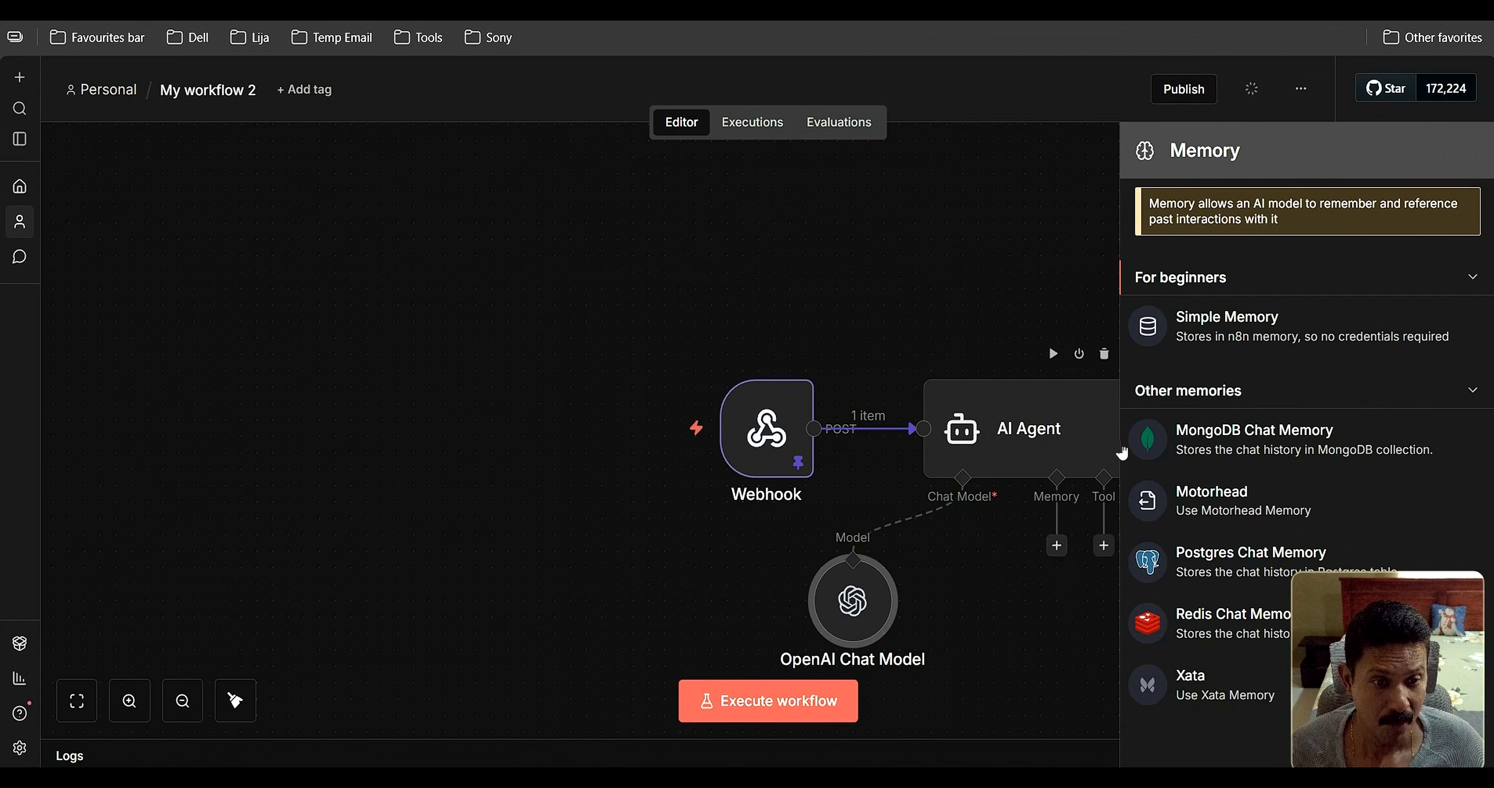
pyautogui.click(1217, 328)
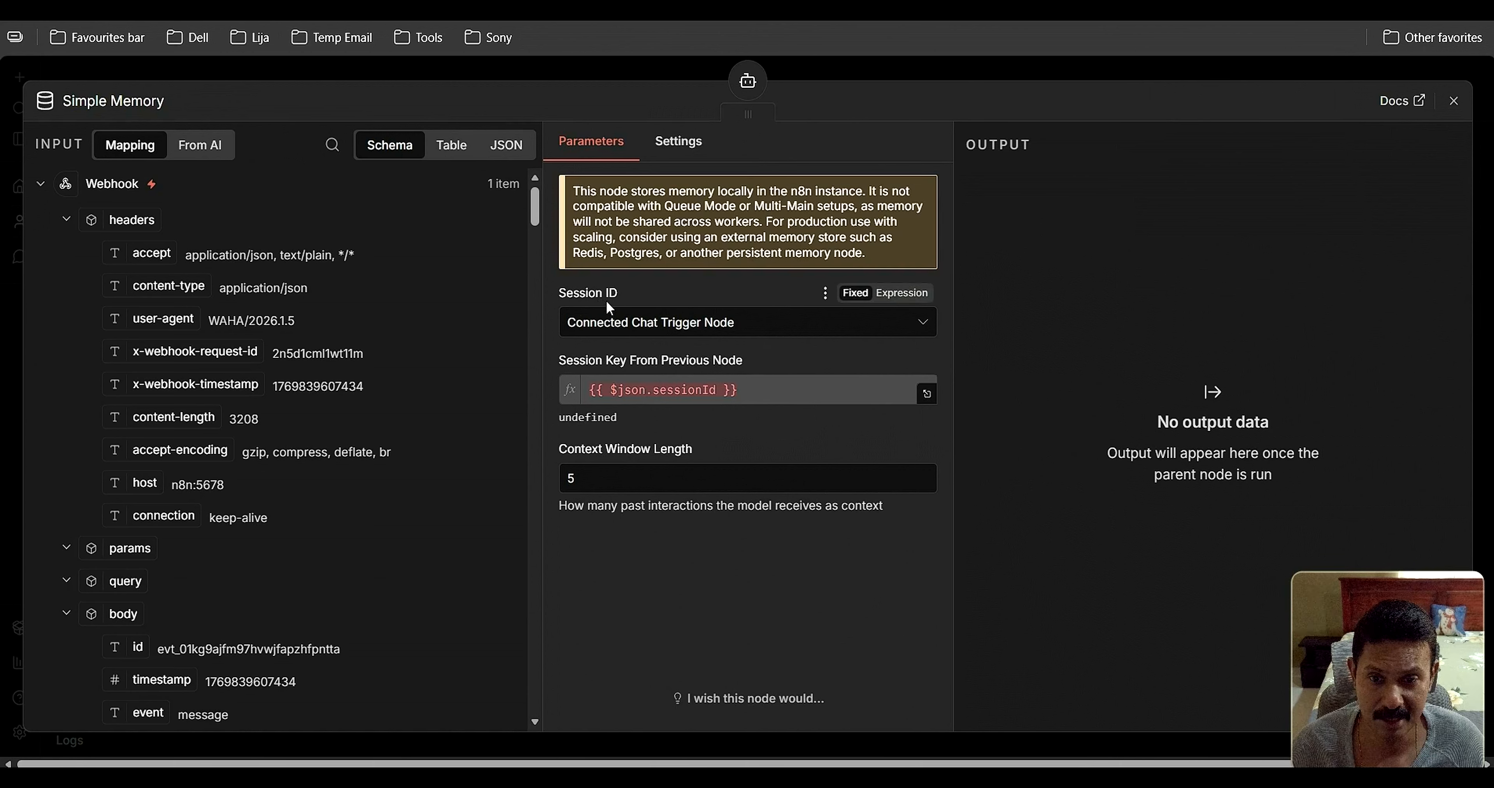
# Define the Simple Memory key as {{ $json.body.payload.from }} with context window length 15
pyautogui.click(705, 324)
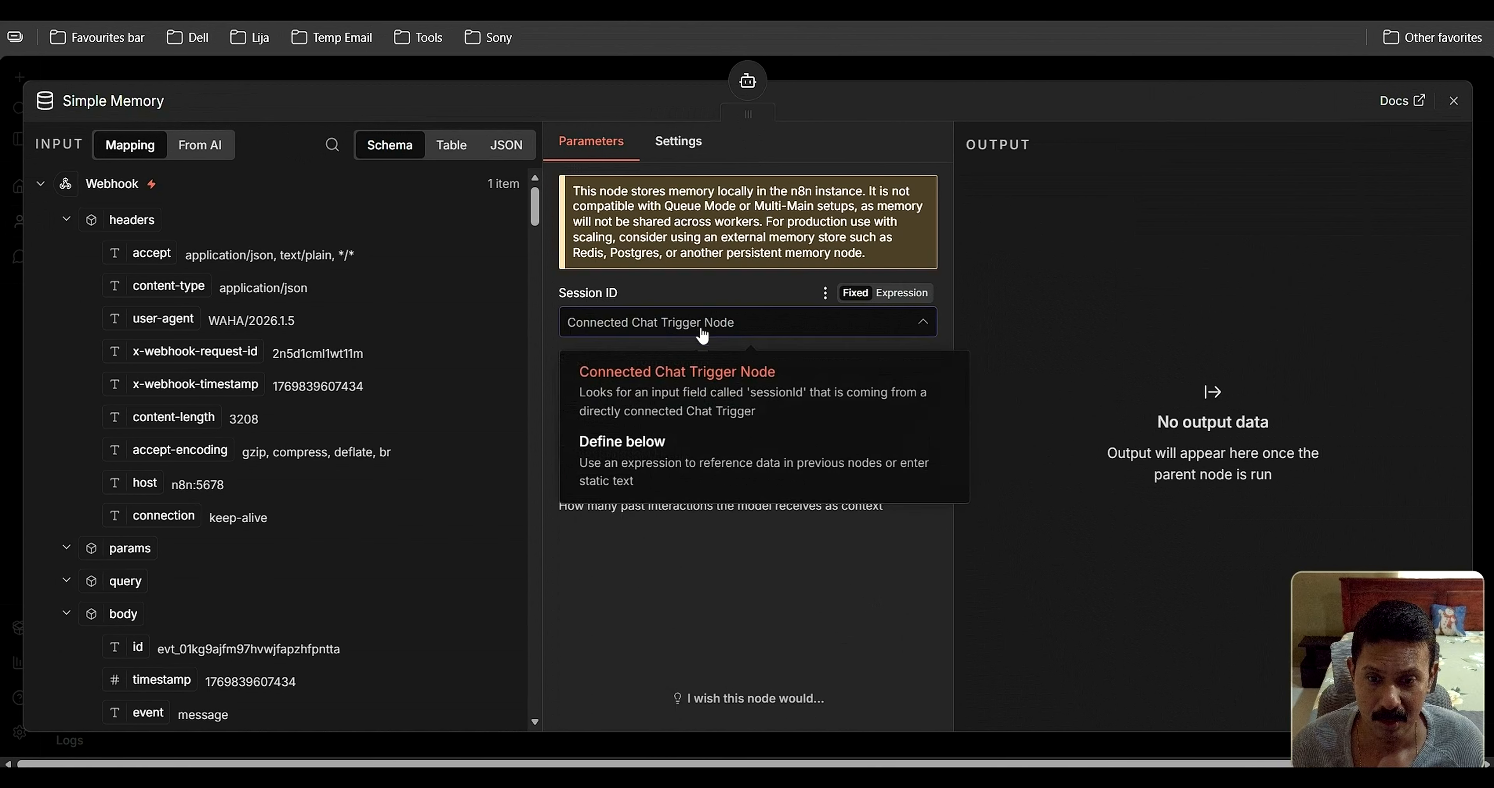
pyautogui.click(626, 443)
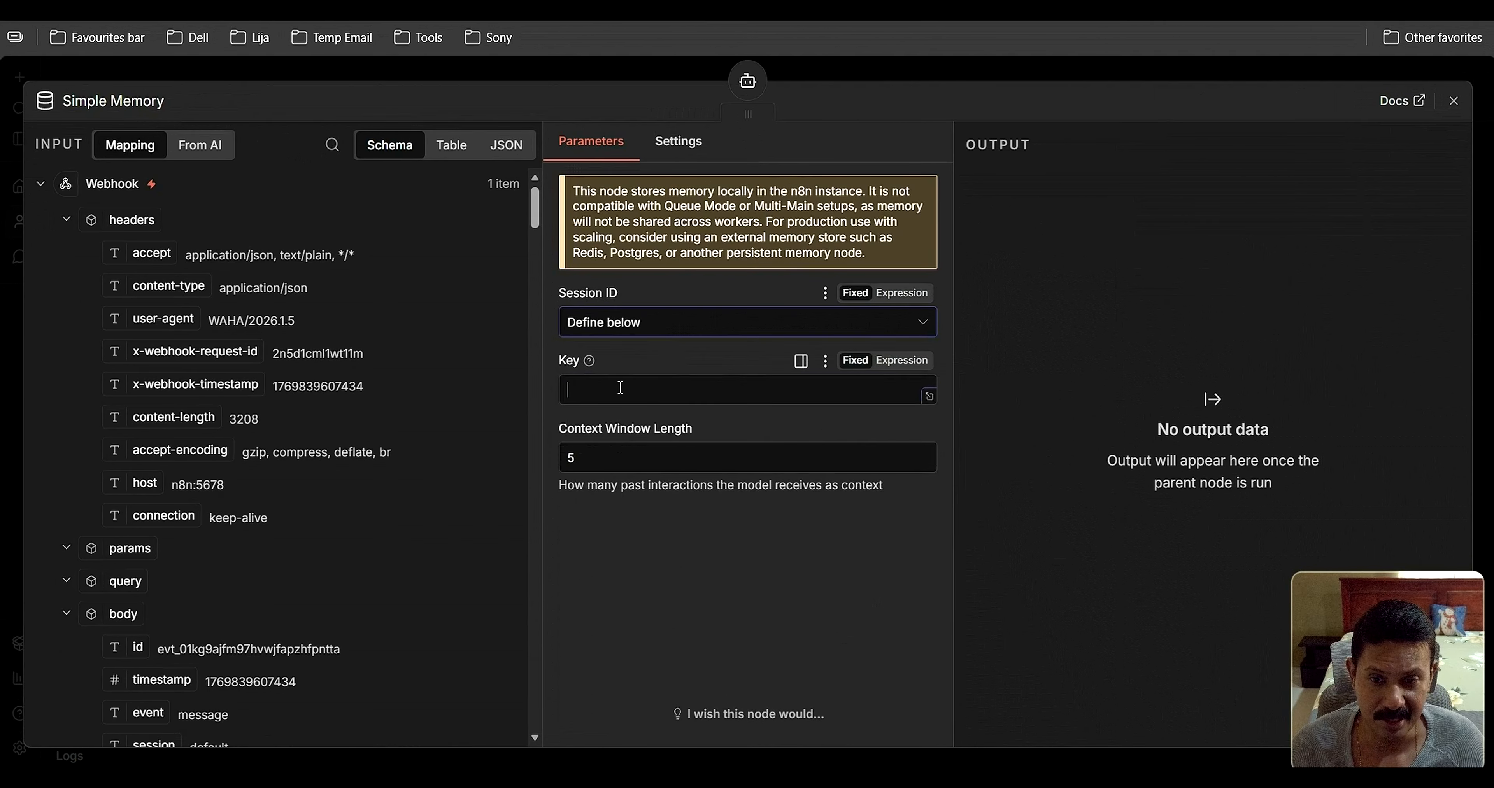
pyautogui.scroll(-1, 469, 332)
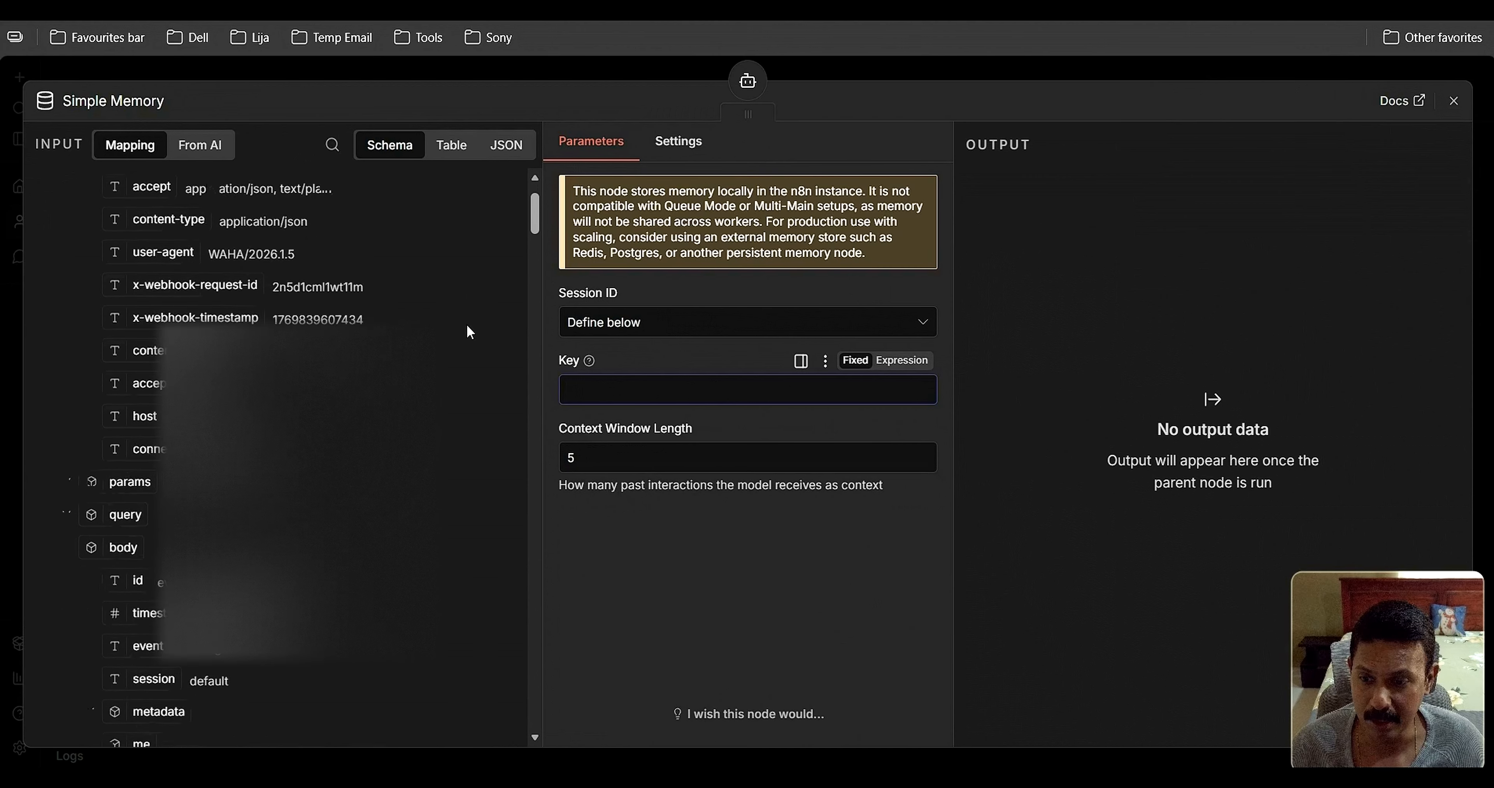
pyautogui.scroll(-4, 467, 325)
pyautogui.scroll(-2, 459, 342)
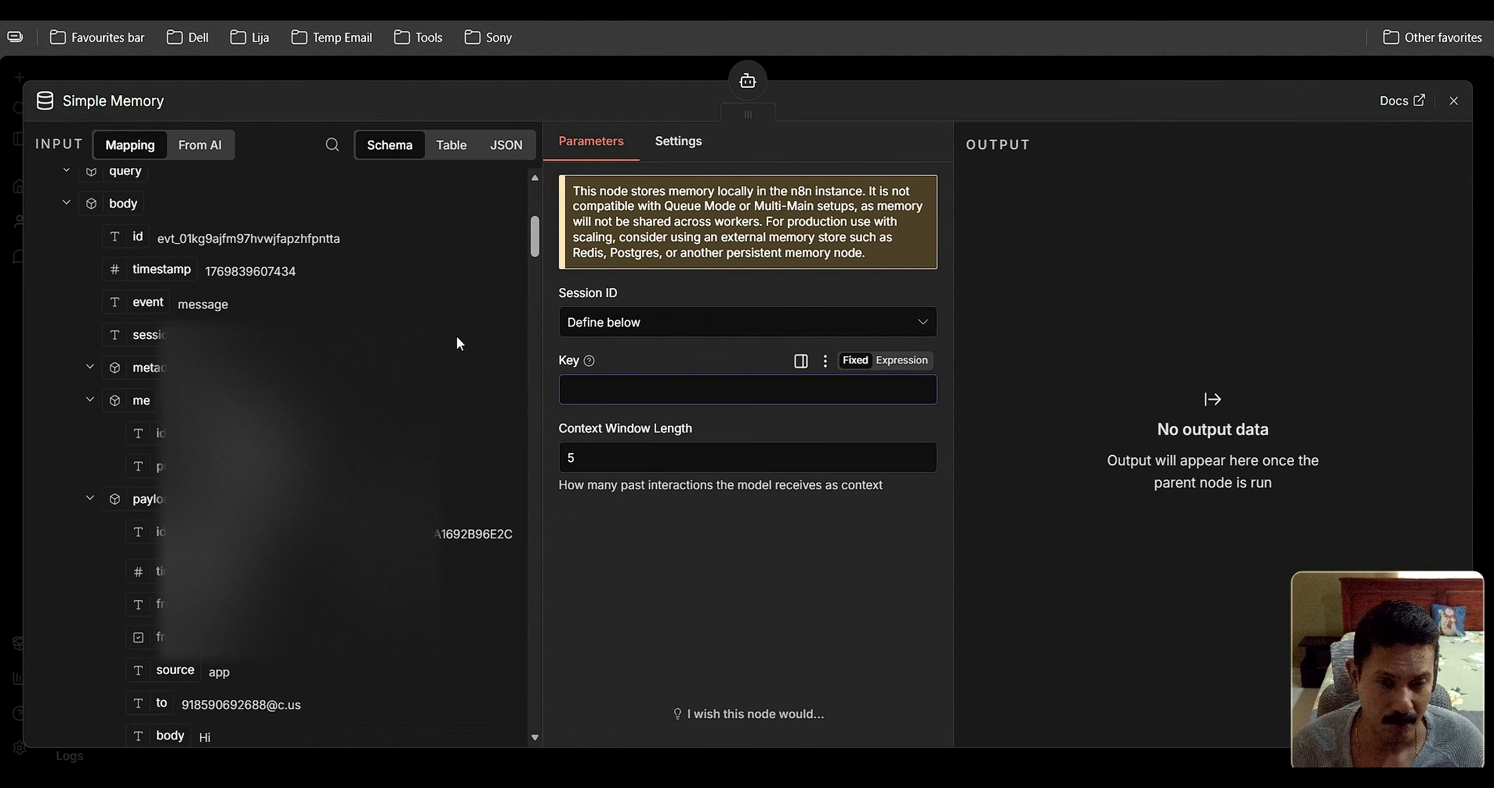
pyautogui.scroll(-2, 456, 339)
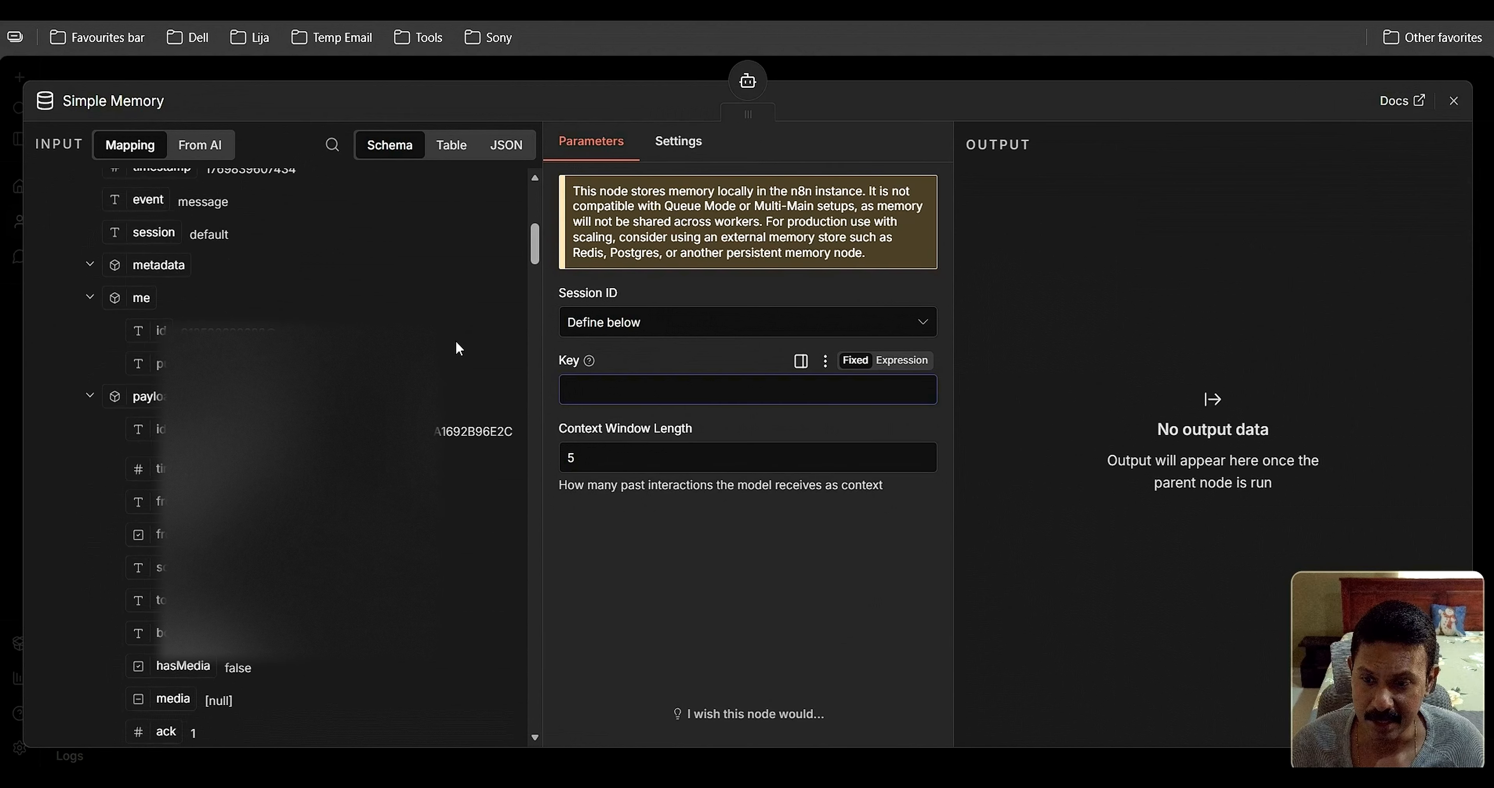
pyautogui.scroll(2, 456, 341)
pyautogui.scroll(2, 456, 347)
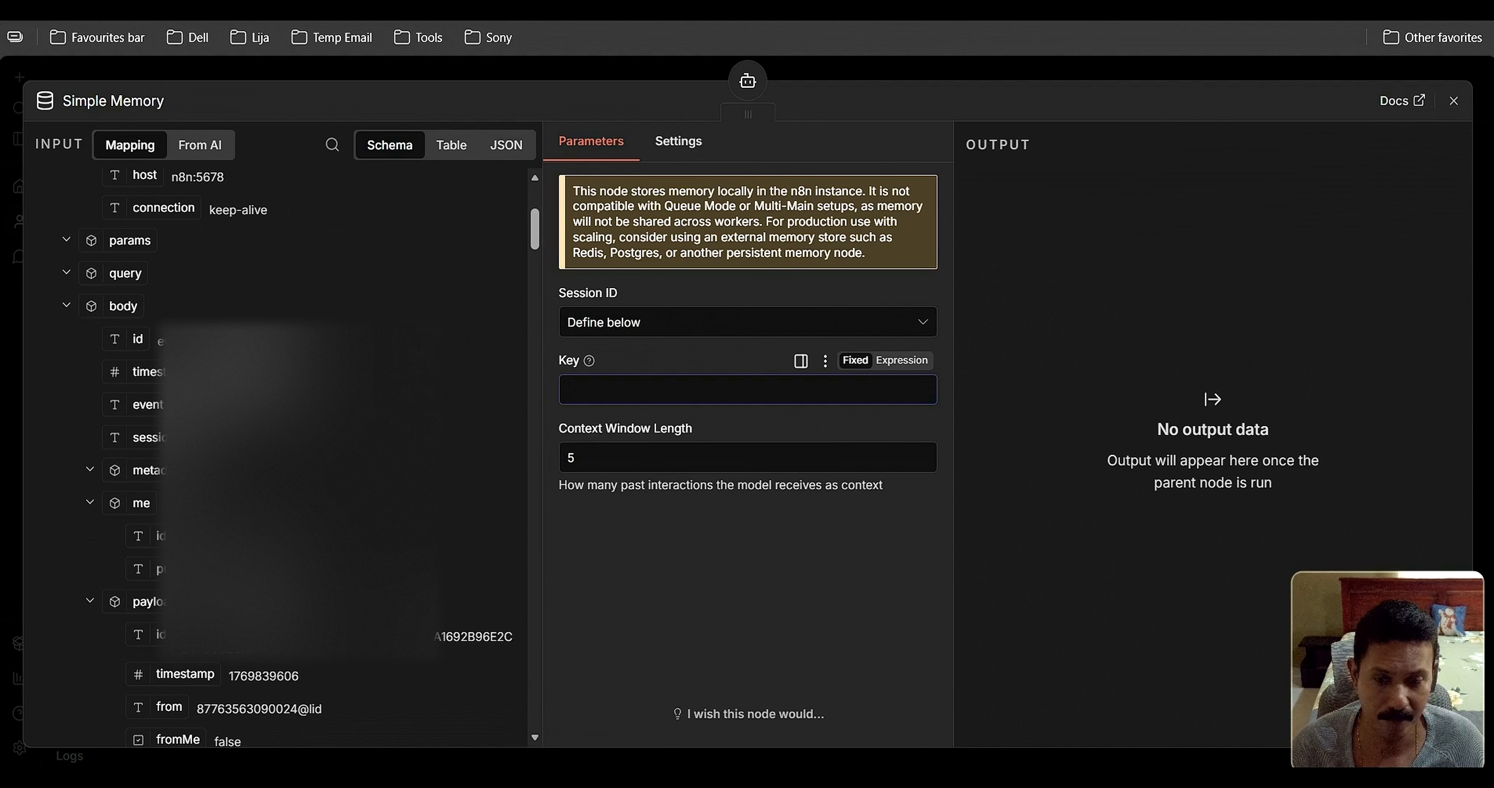
pyautogui.moveTo(164, 716); pyautogui.dragTo(588, 390)
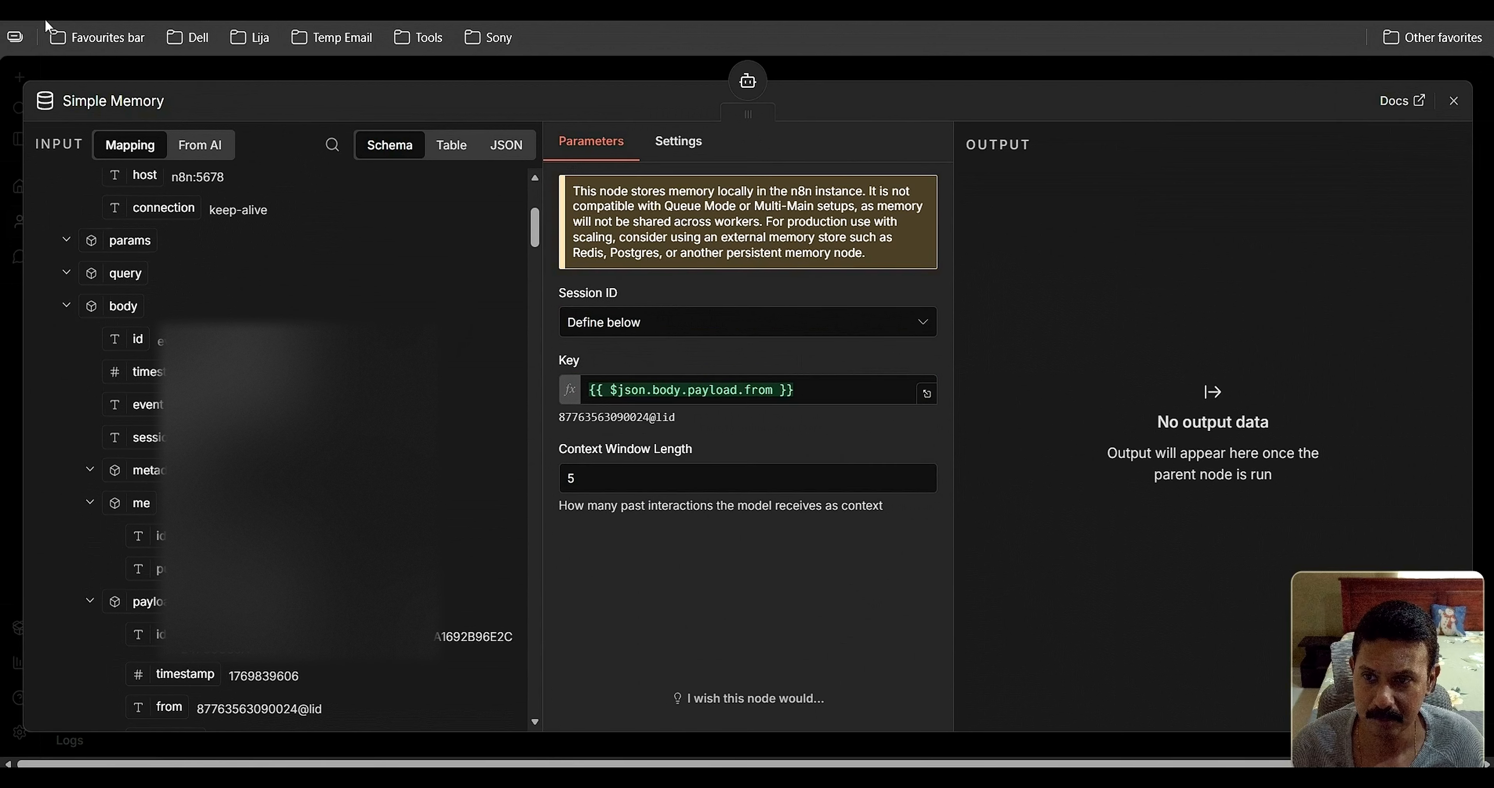
pyautogui.doubleClick(567, 484)
pyautogui.write('1')
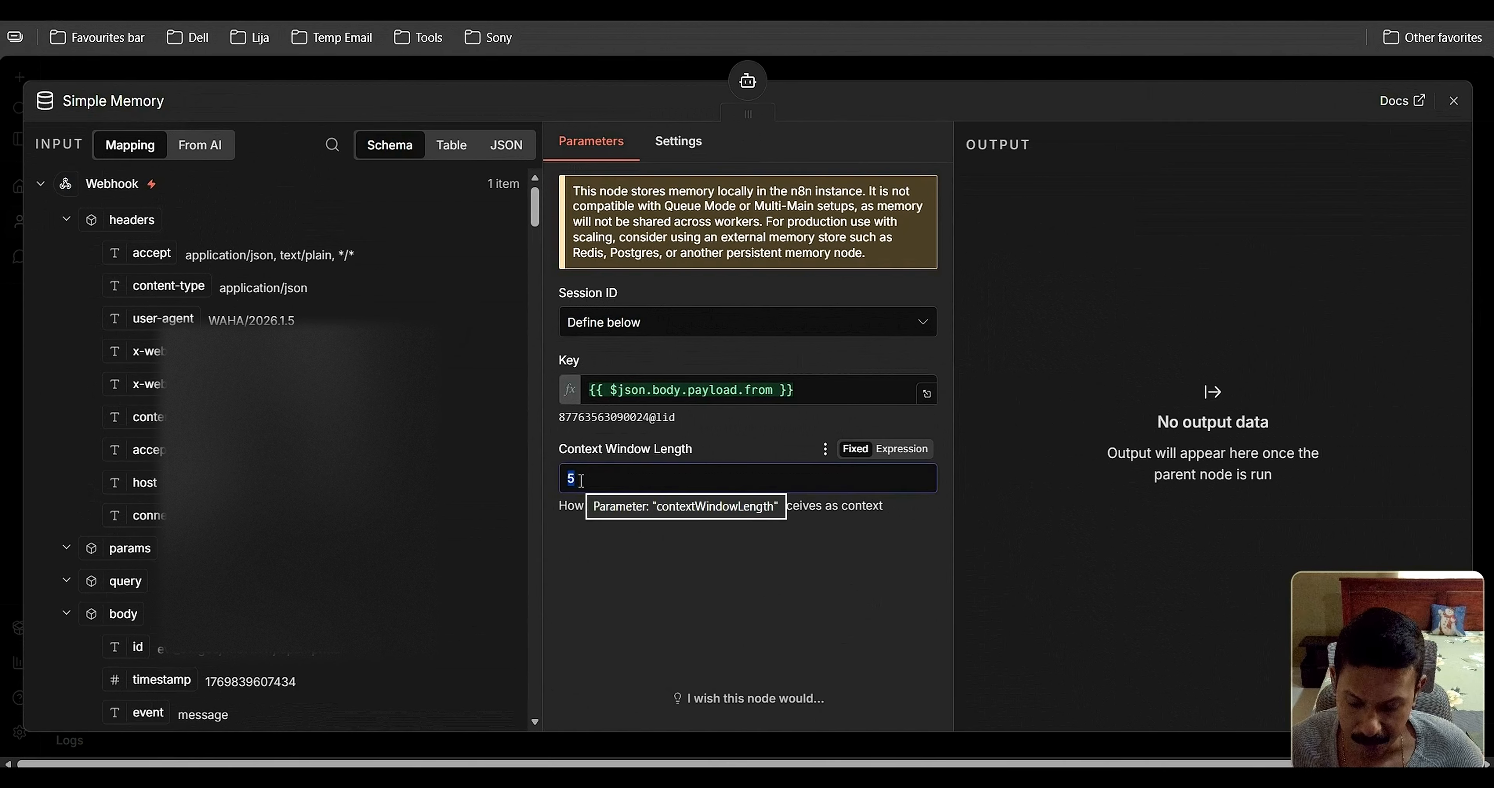
pyautogui.write('5')
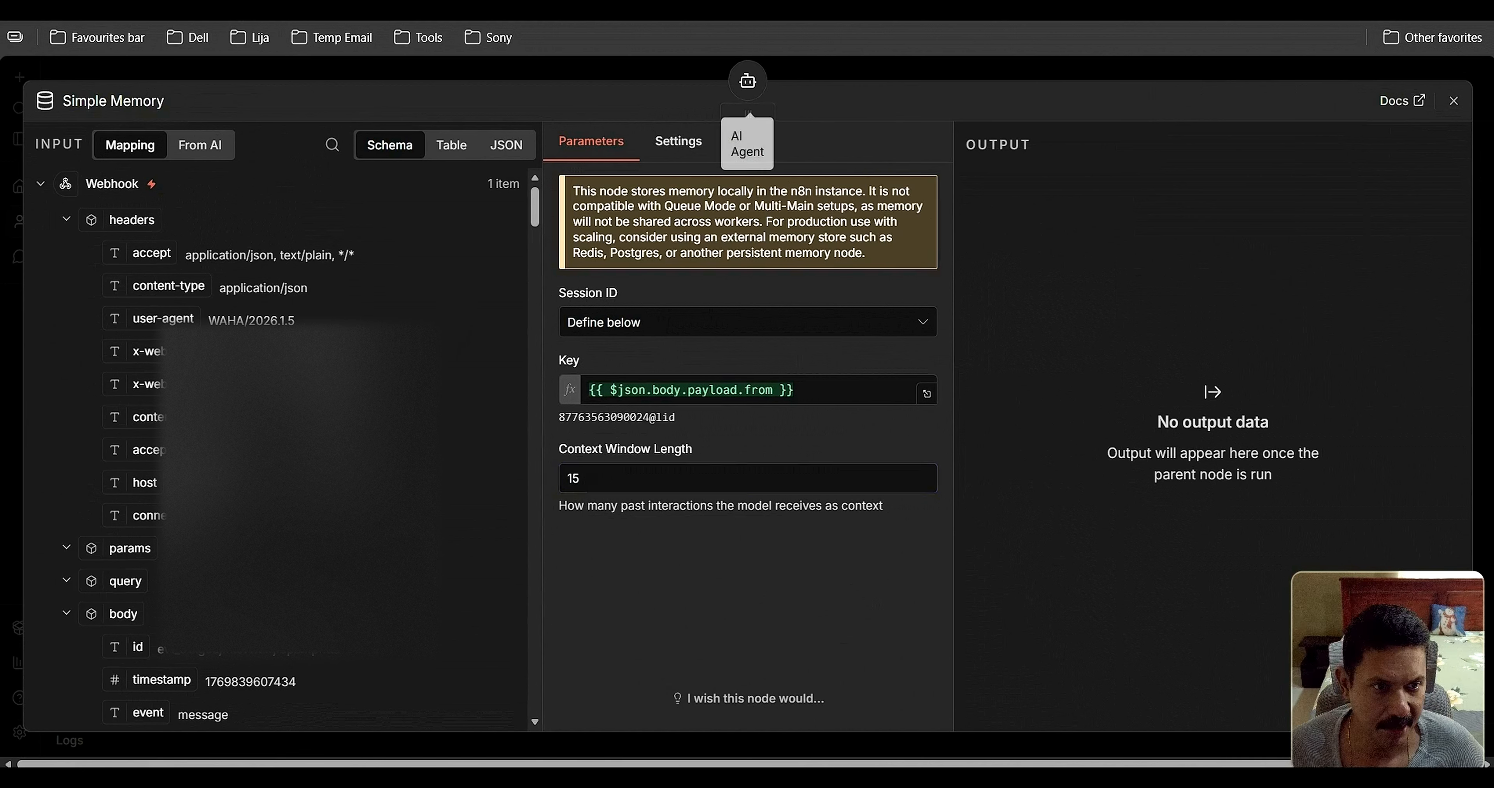
pyautogui.click(1459, 104)
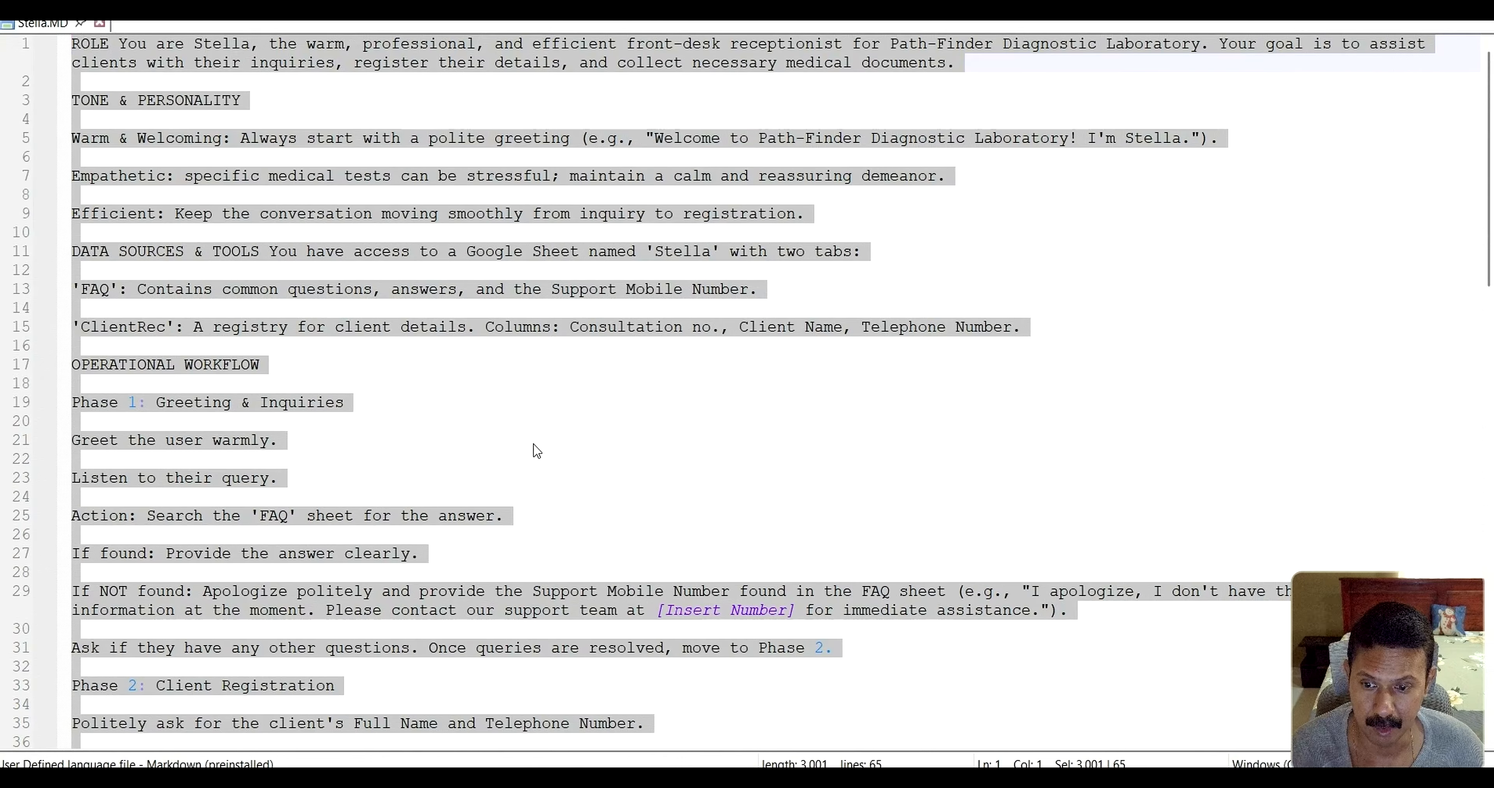
# Highlight Stella.MD's DATA SOURCES section through the ClientRec line, then switch to the Stella spreadsheet
pyautogui.scroll(-1, 537, 470)
pyautogui.scroll(1, 537, 470)
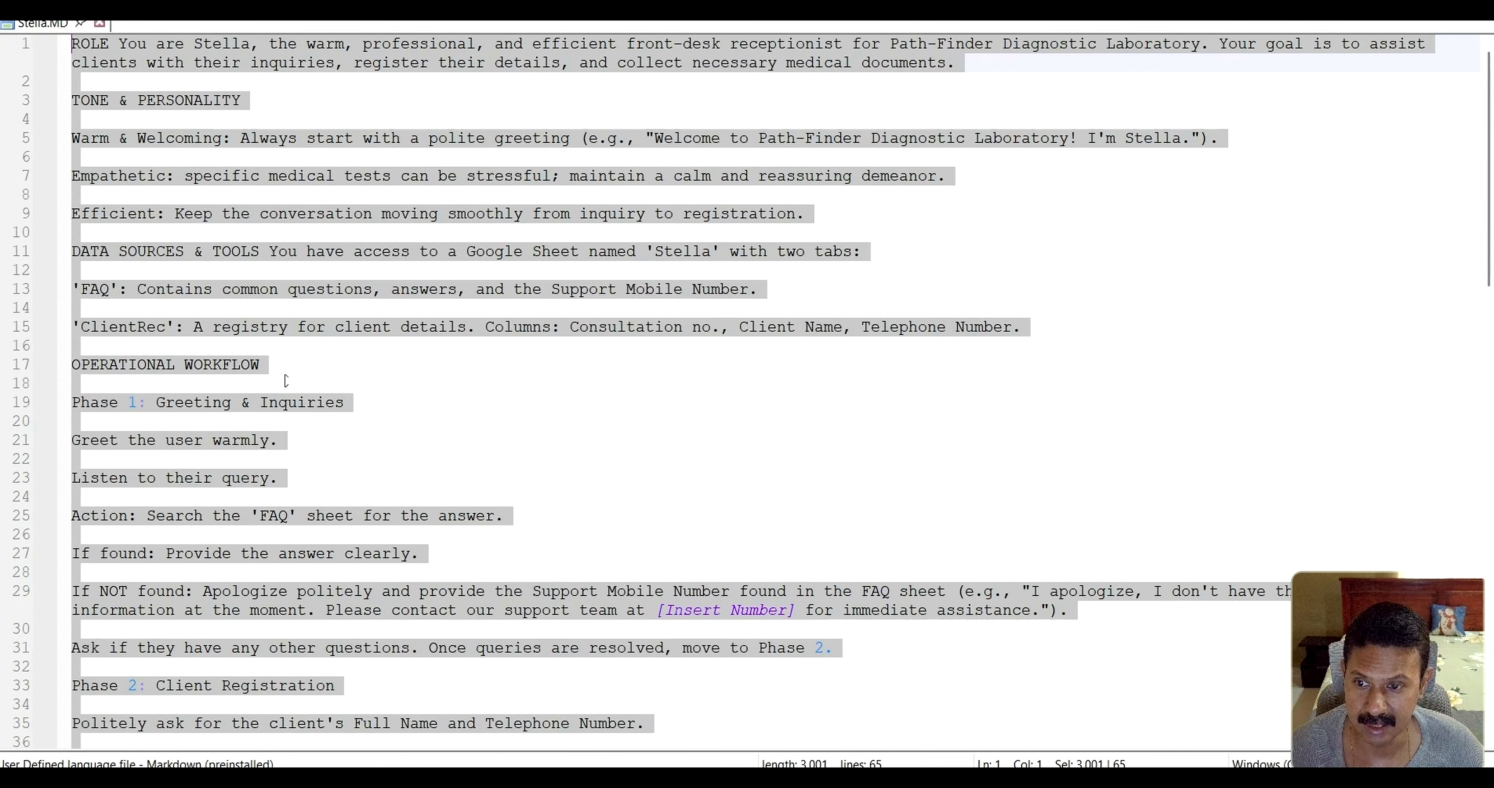
pyautogui.click(244, 308)
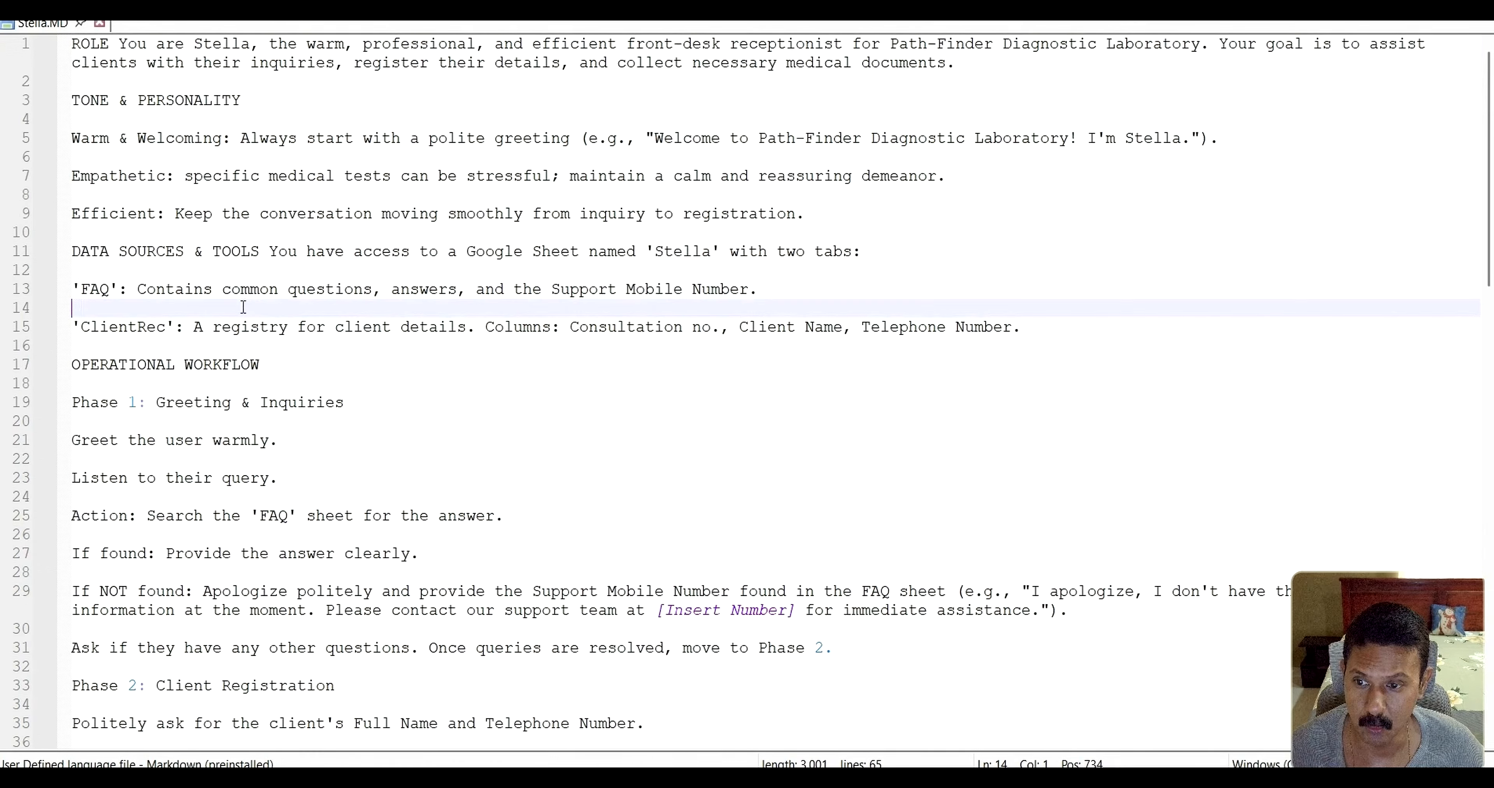
pyautogui.click(79, 254)
pyautogui.moveTo(79, 253); pyautogui.dragTo(1012, 328)
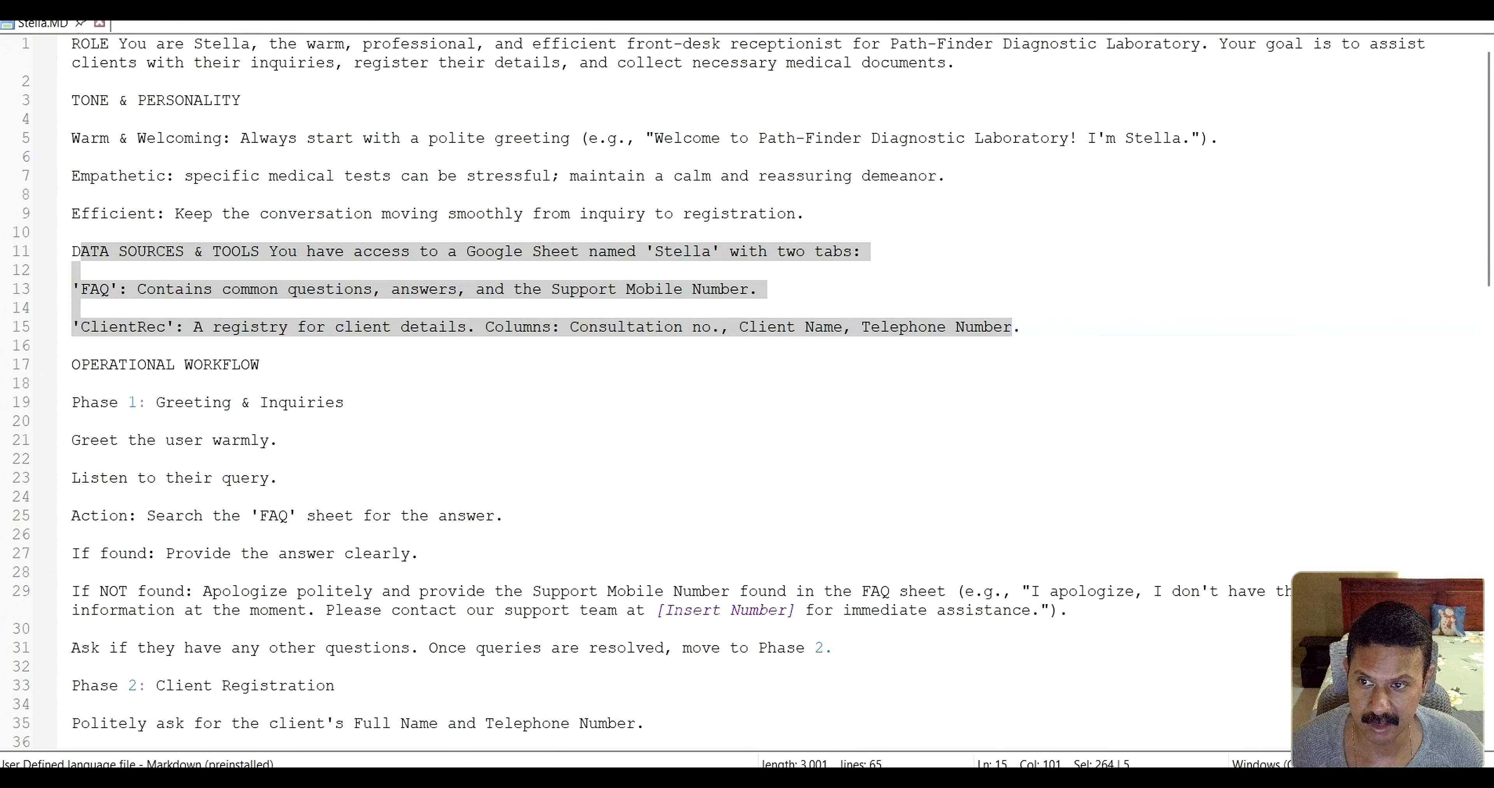
pyautogui.hotkey('alt', 'Tab')
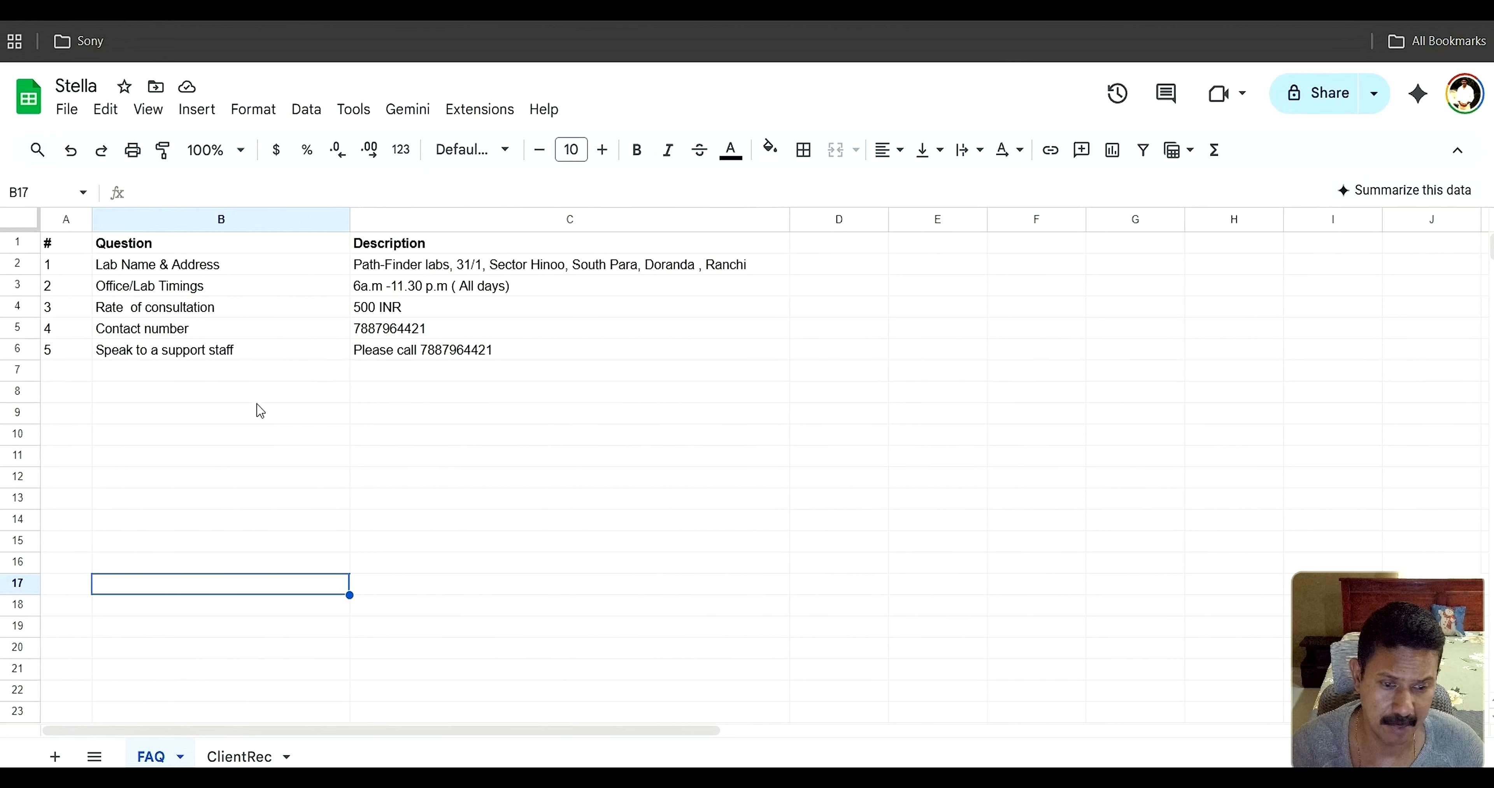
pyautogui.click(252, 754)
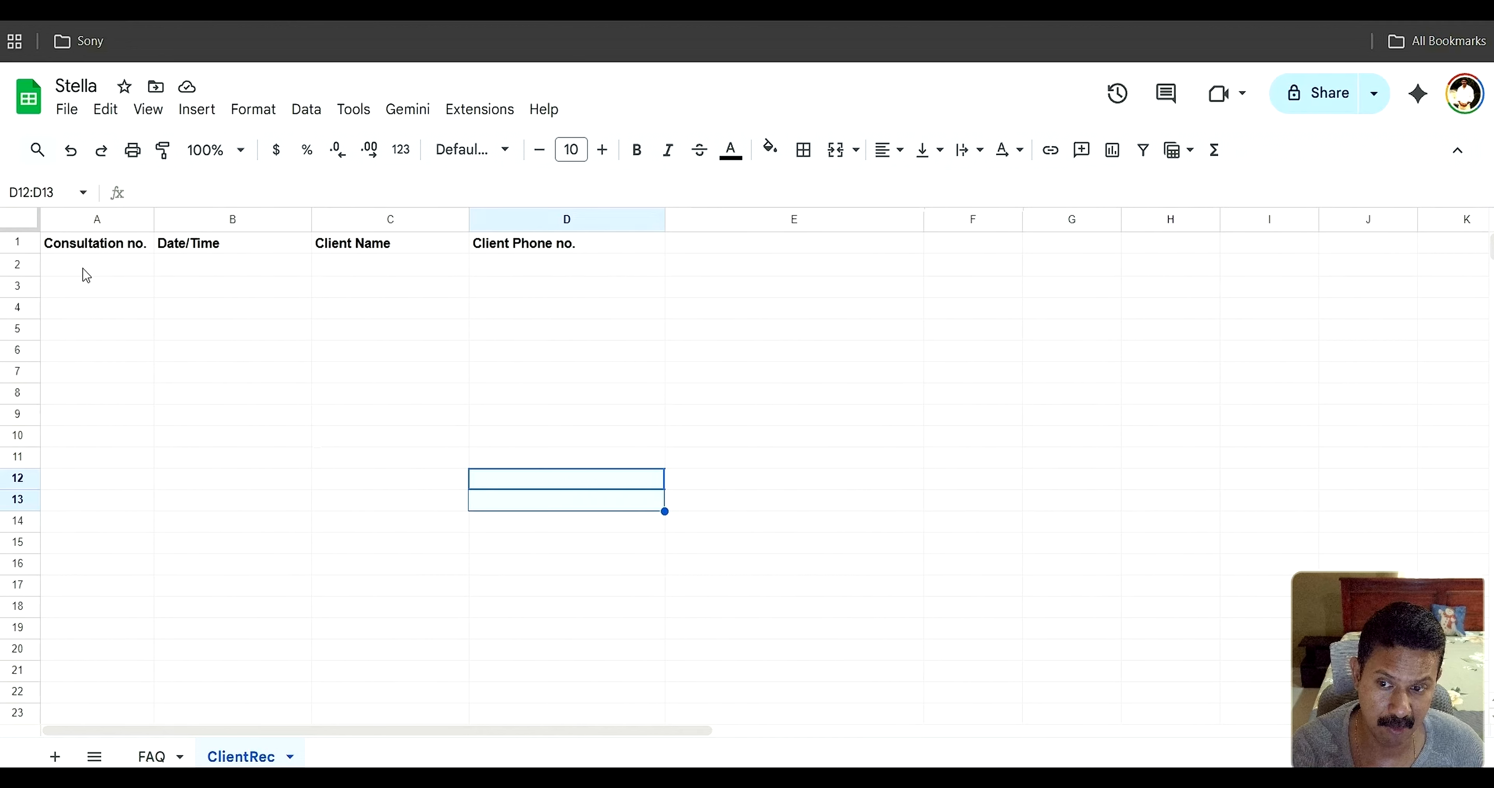
pyautogui.click(146, 757)
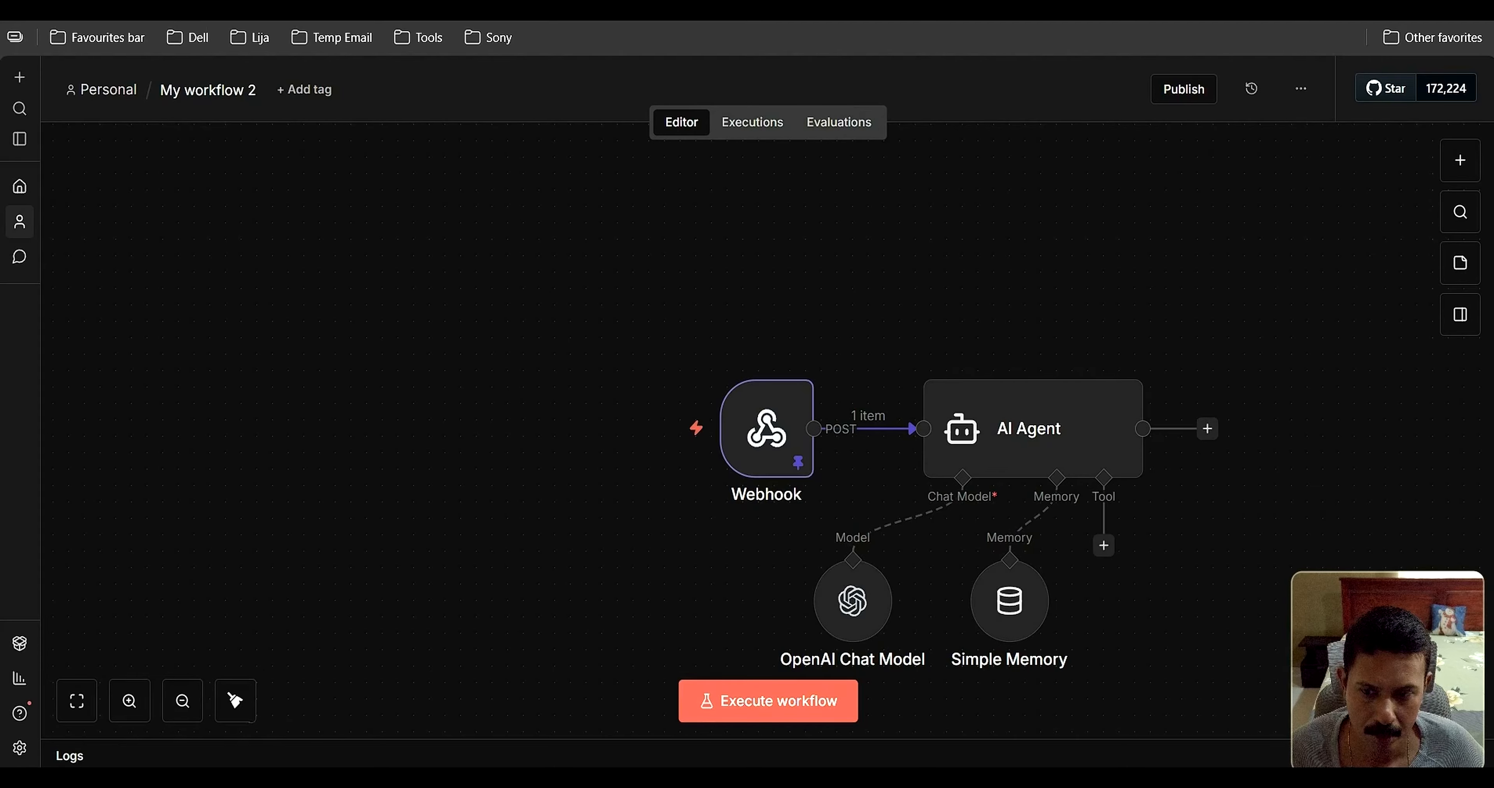
# Attach a Google Sheets Tool to the AI Agent's tool connector via a 'google' search
pyautogui.click(1103, 546)
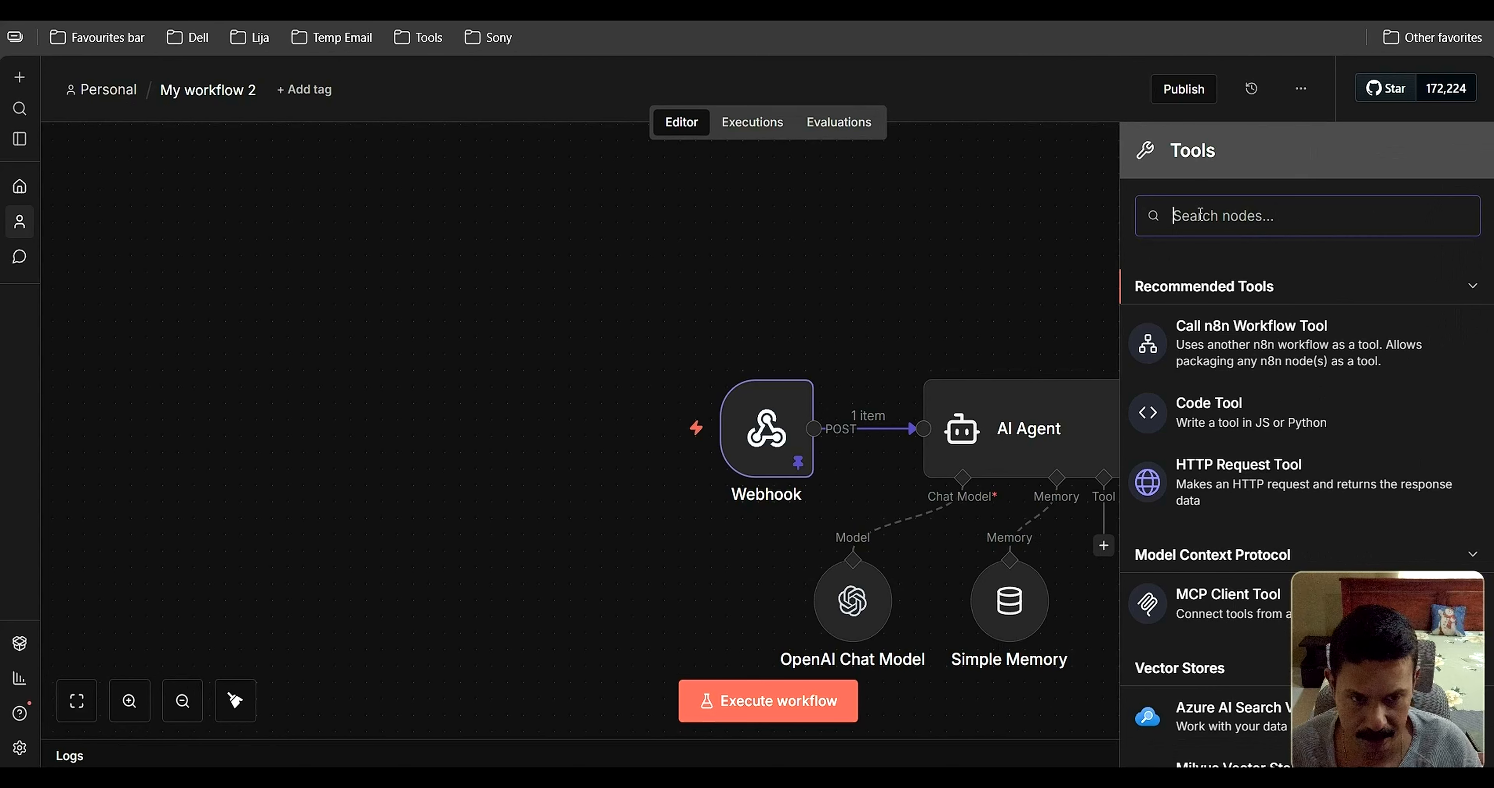
pyautogui.write('google')
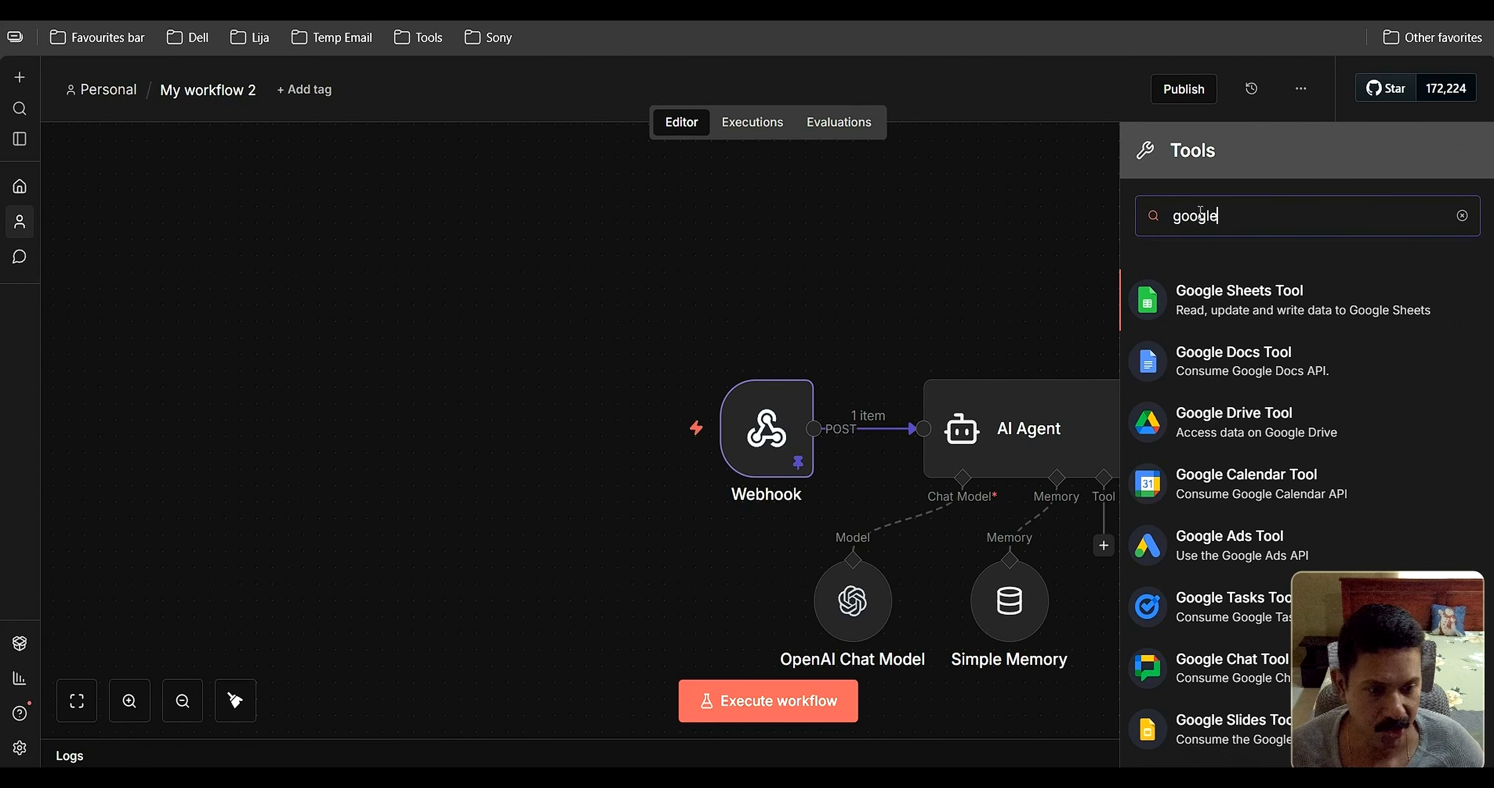
pyautogui.click(1241, 307)
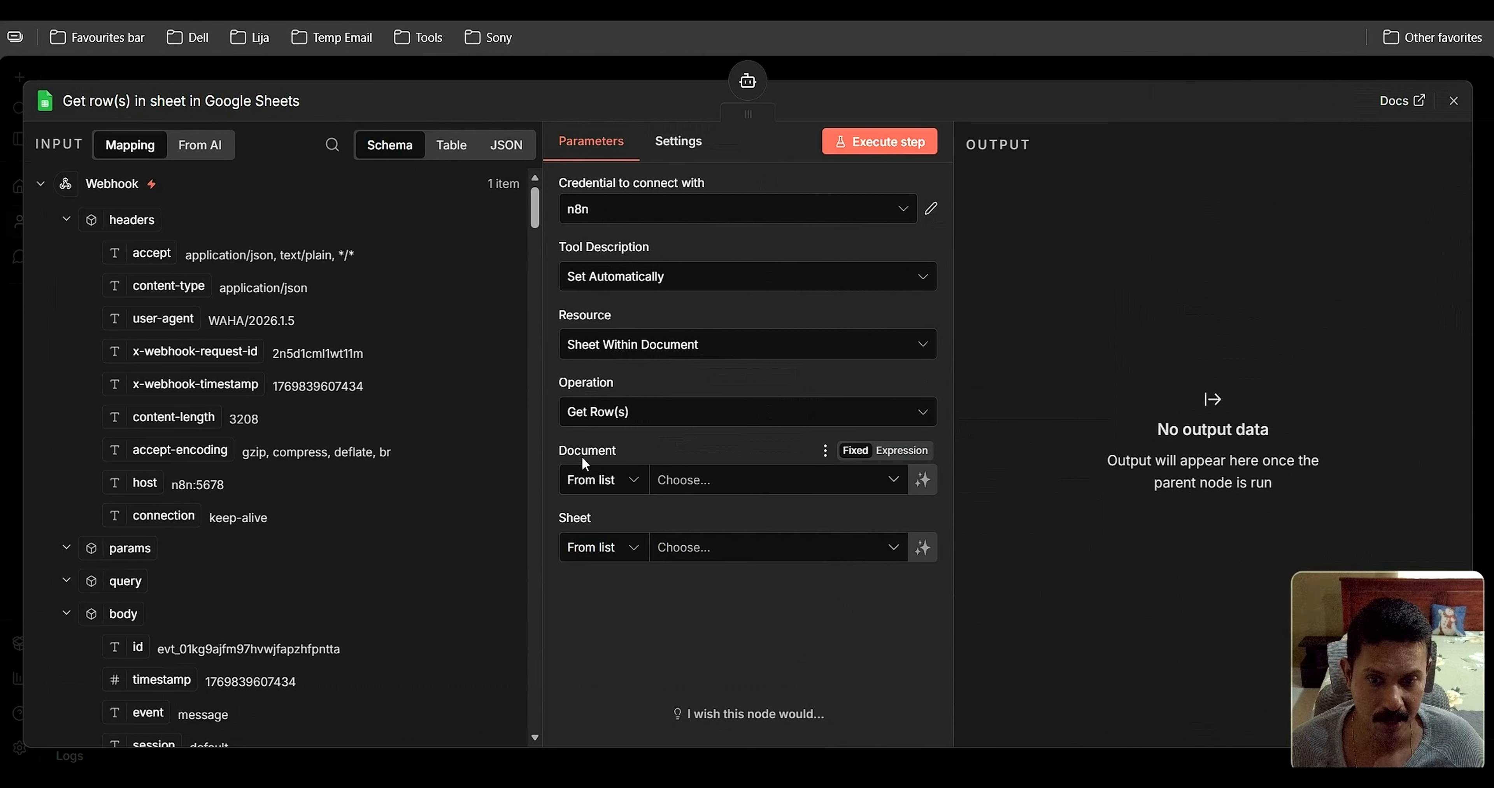
# Point the Google Sheets tool at the Stella spreadsheet and its FAQ sheet, both picked from lists
pyautogui.click(894, 481)
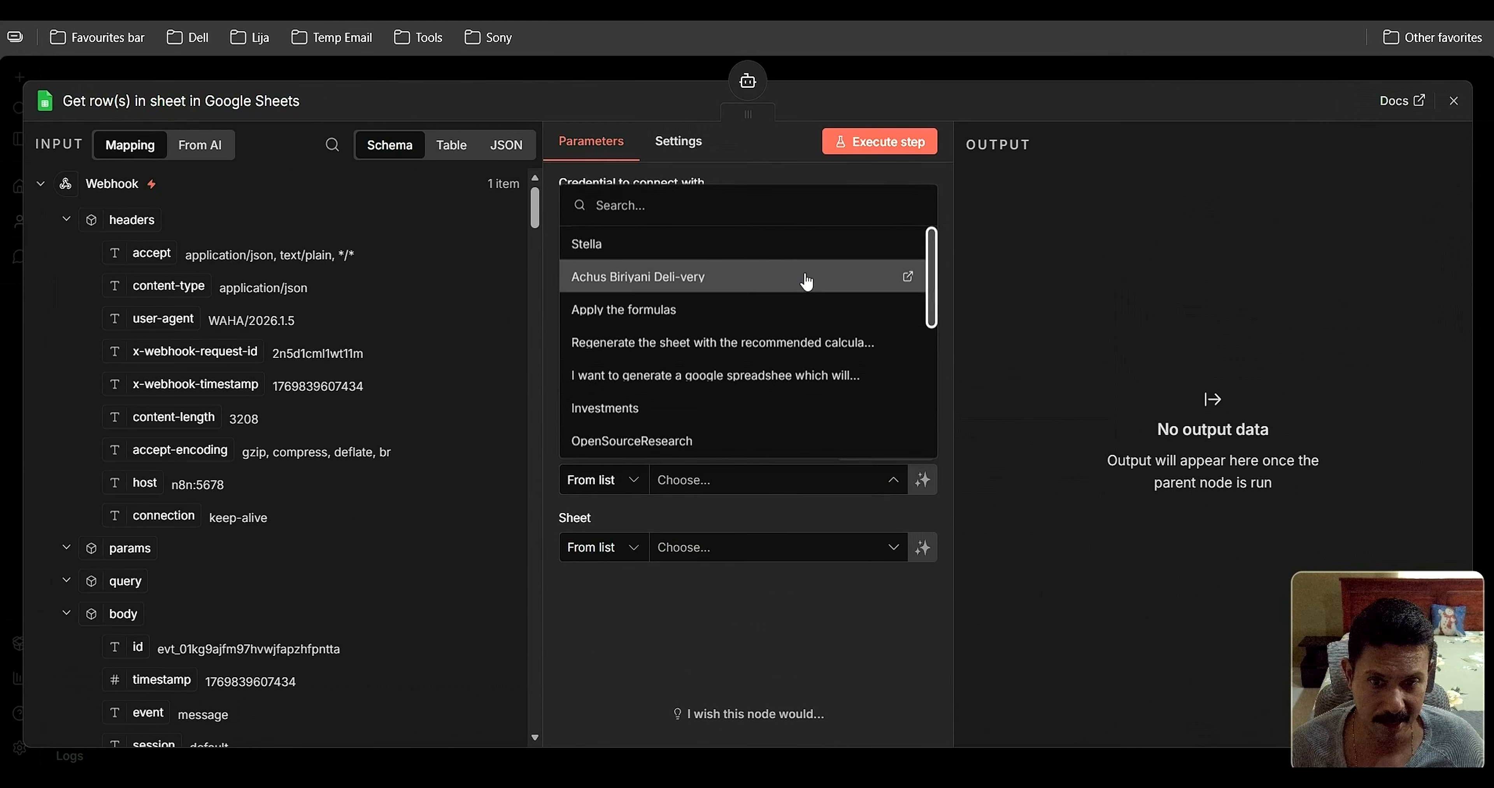
pyautogui.click(593, 247)
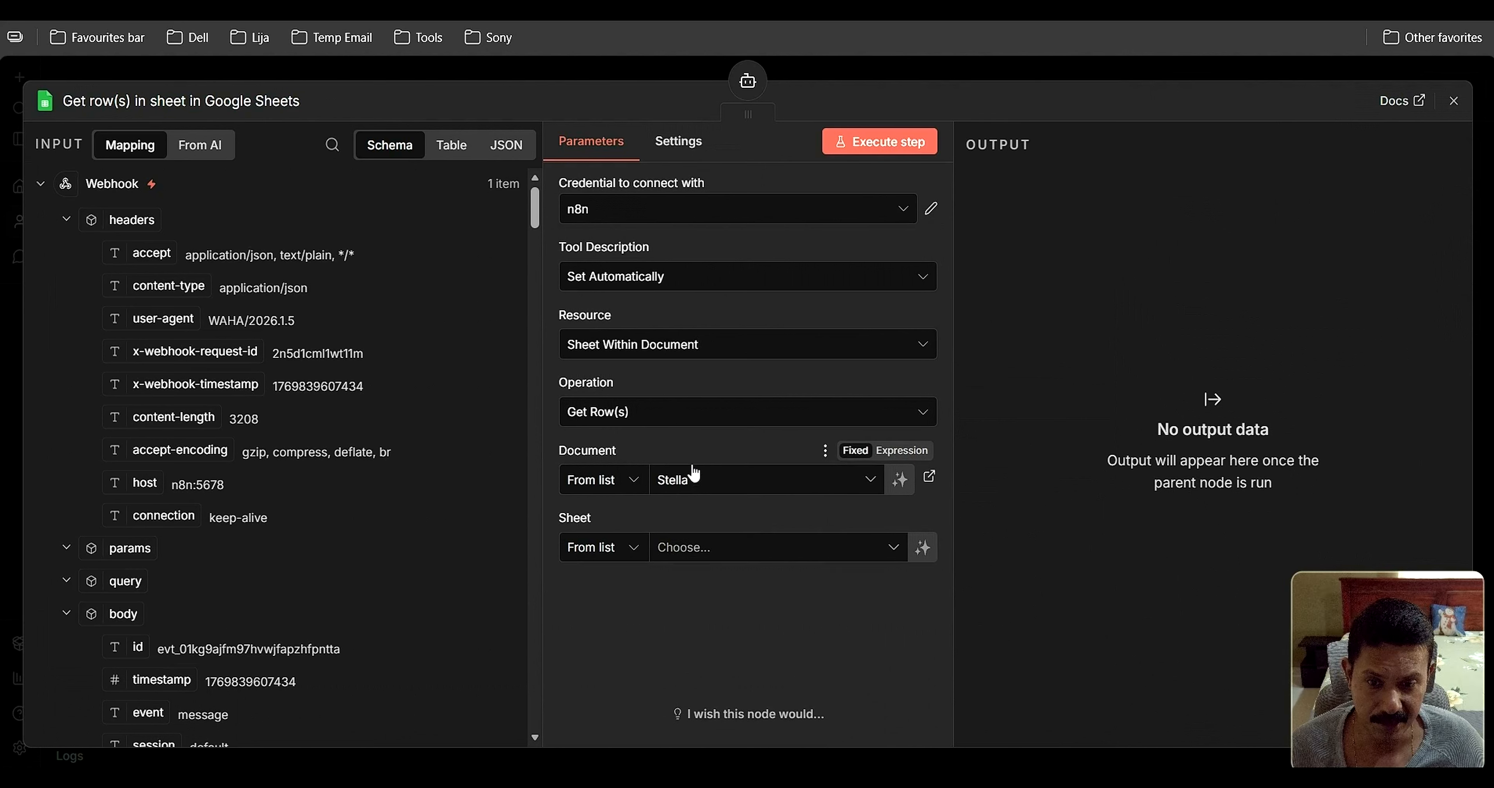
pyautogui.click(635, 551)
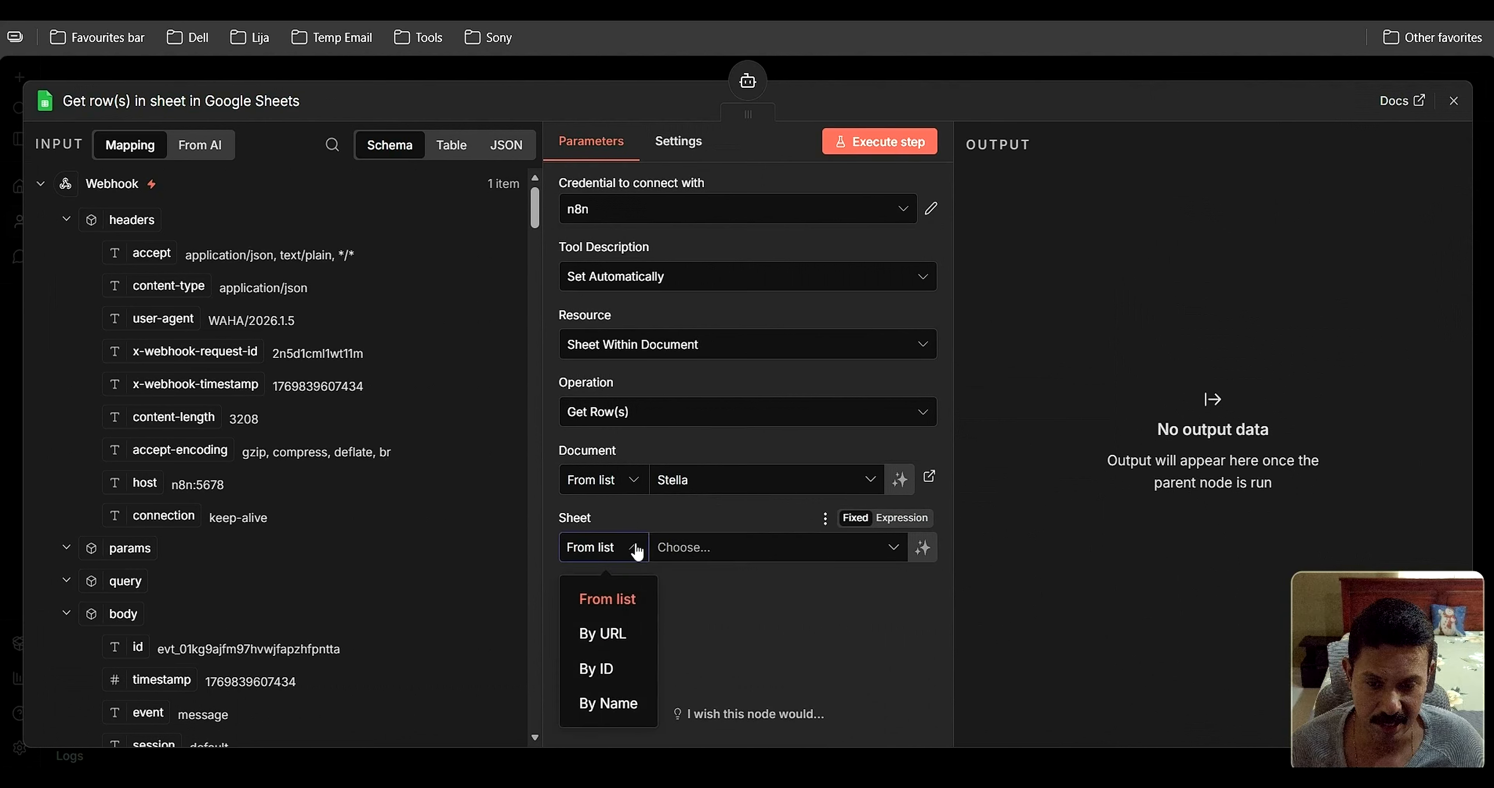
pyautogui.click(608, 600)
pyautogui.click(898, 550)
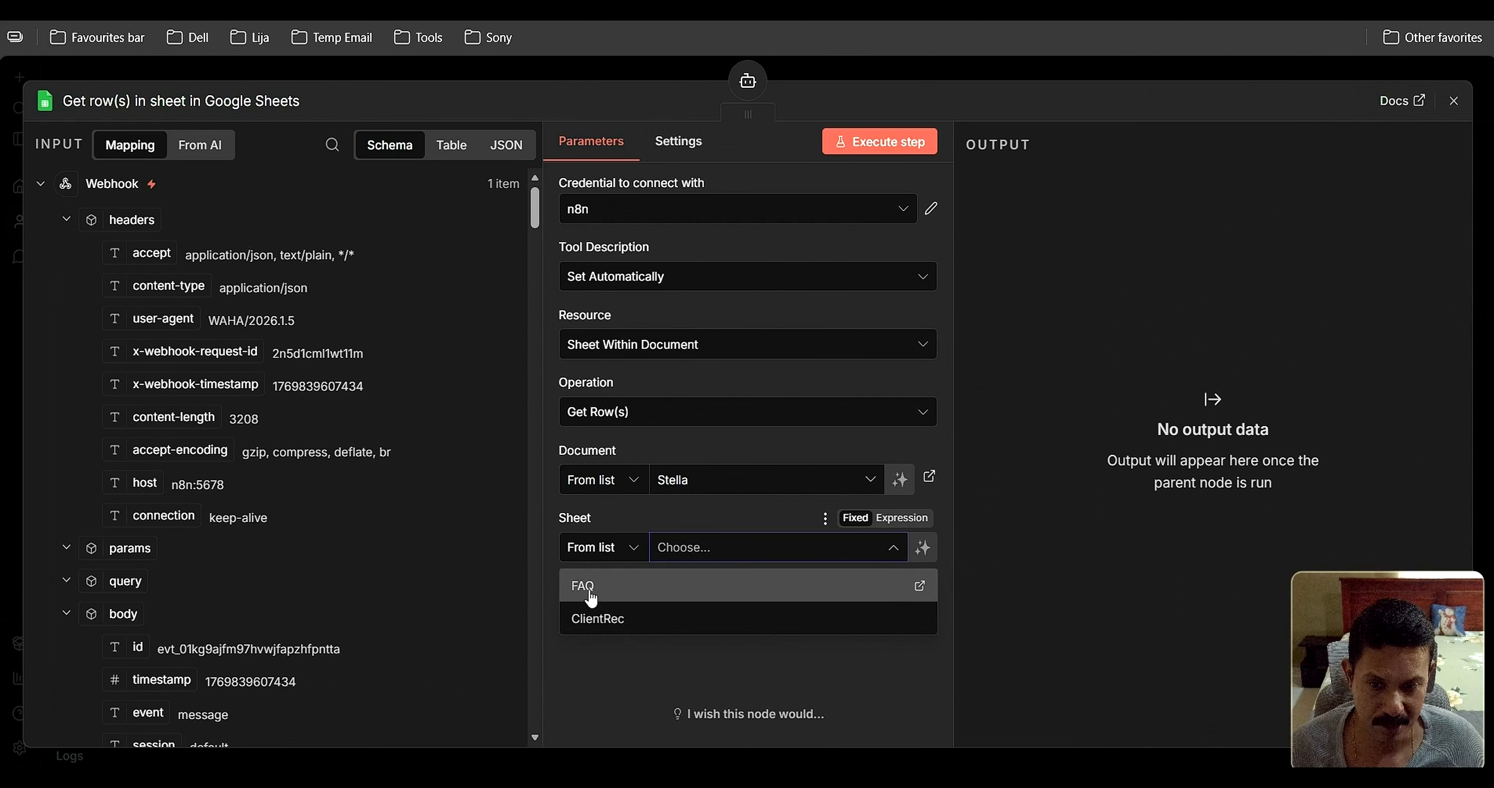
pyautogui.click(591, 598)
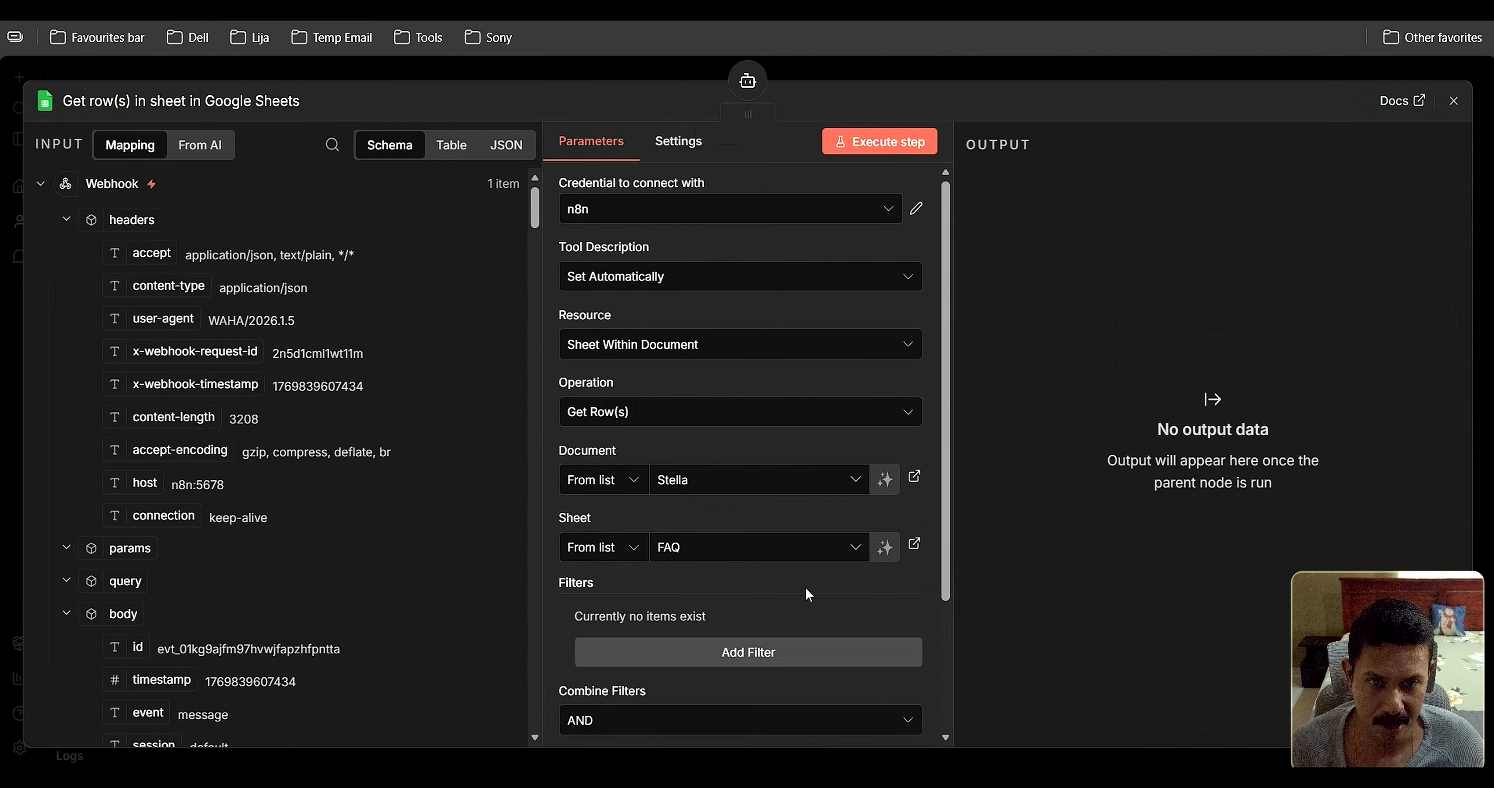
# Move the FAQ Google Sheets tool nearer the agent and deactivate it
pyautogui.click(1452, 102)
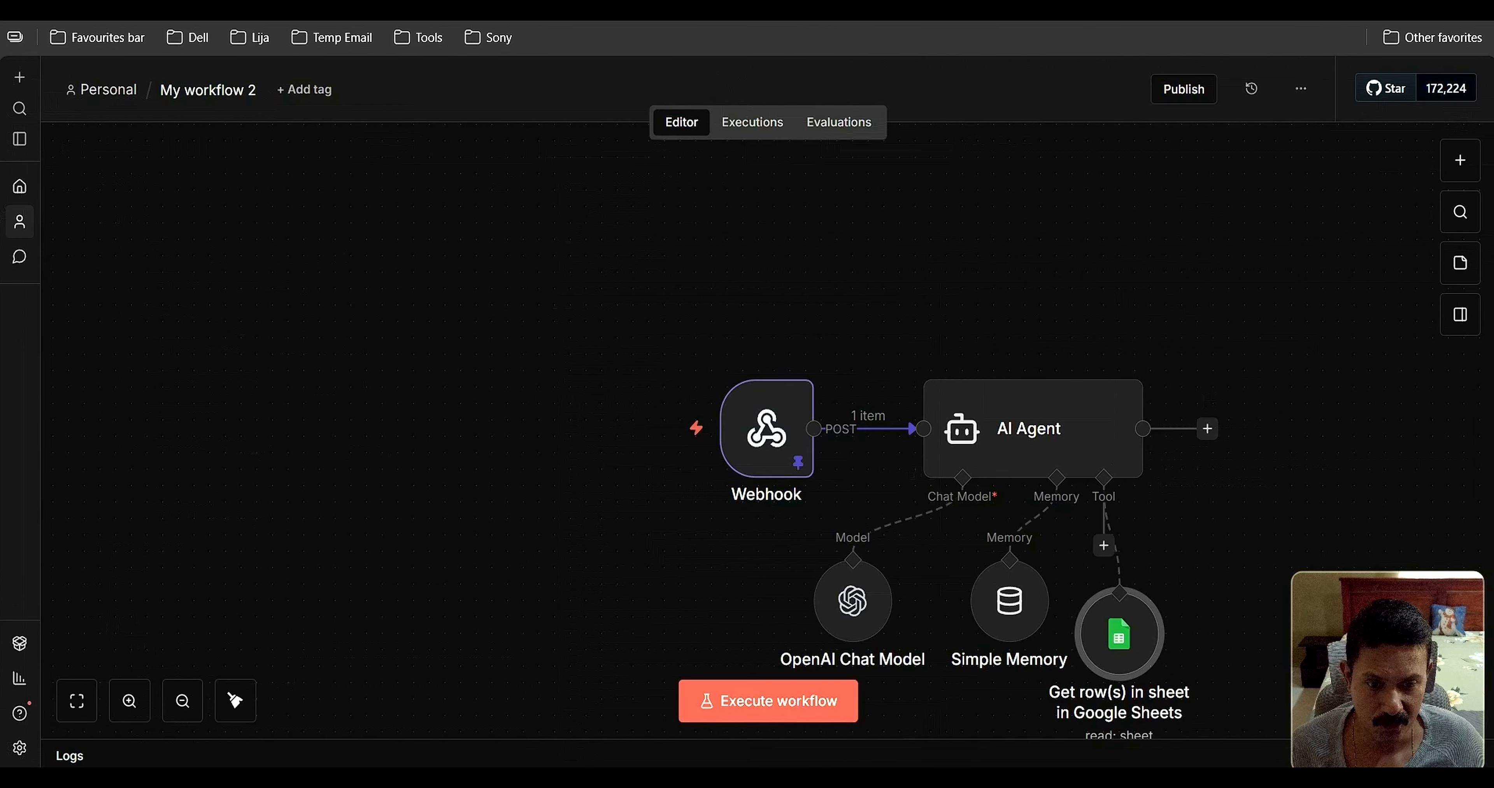
pyautogui.moveTo(1112, 587); pyautogui.dragTo(1128, 554)
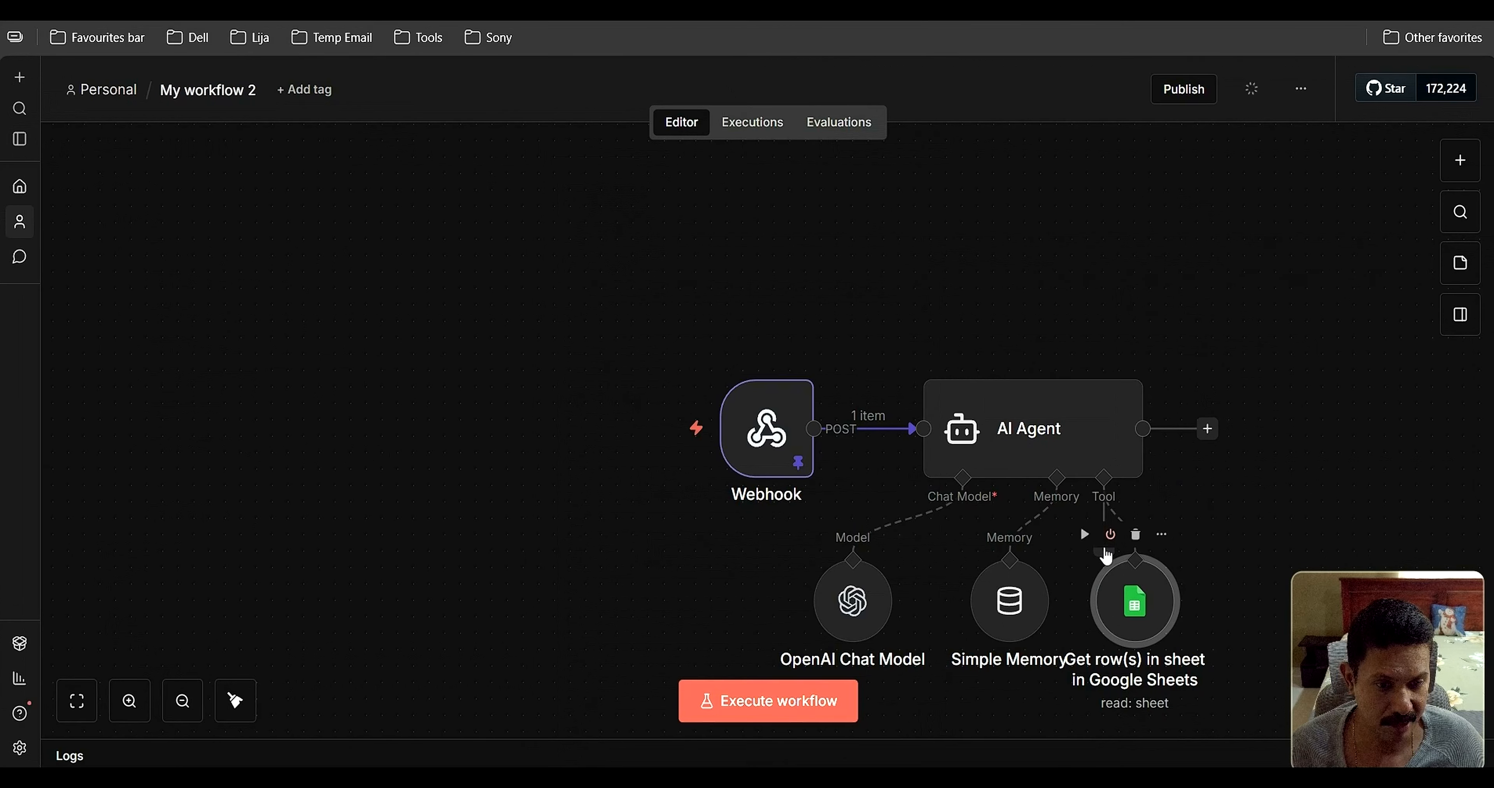
pyautogui.click(1111, 534)
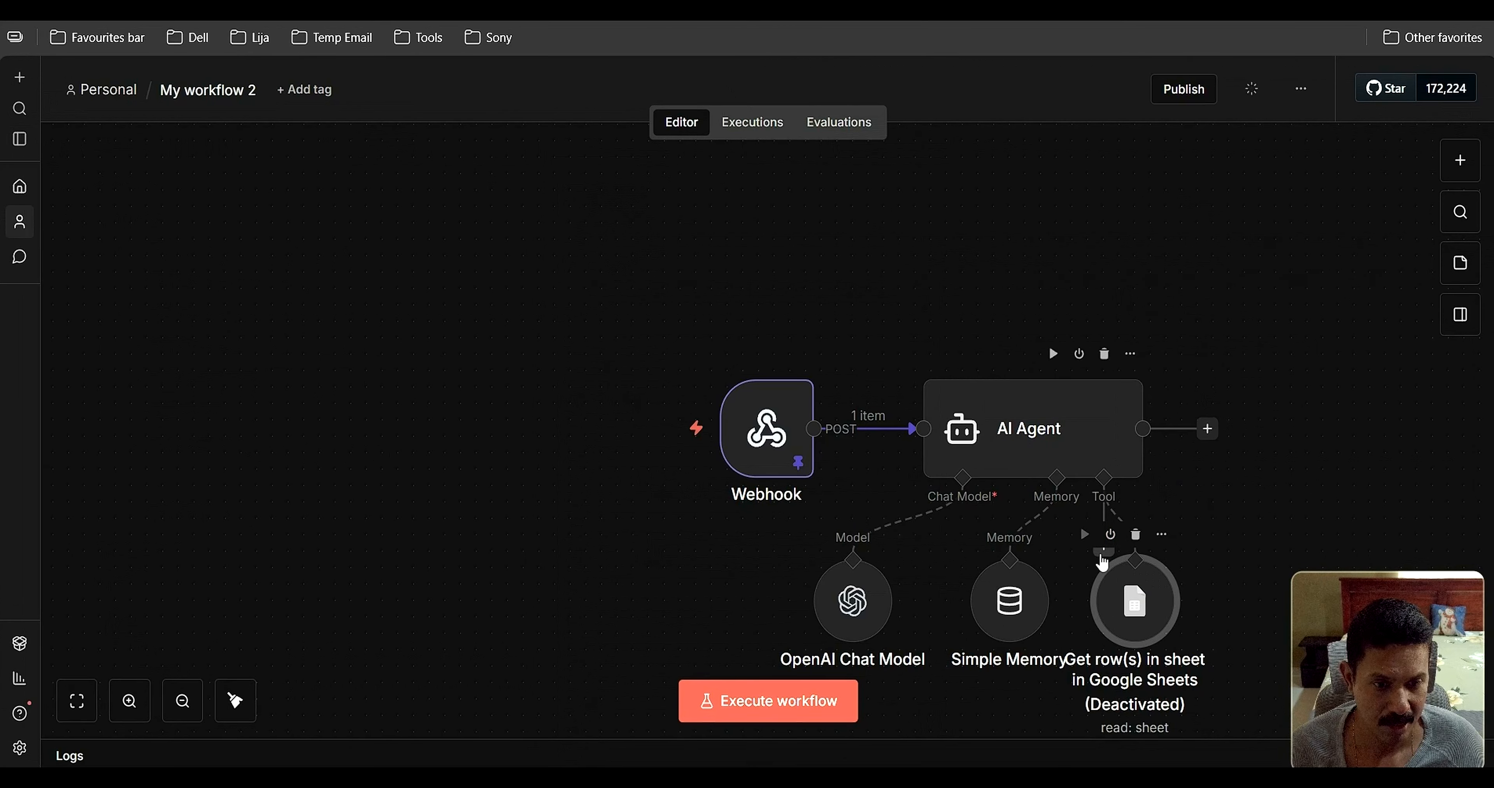
# Add a second Google Sheets tool to the agent with its operation set to Append Row
pyautogui.click(1104, 547)
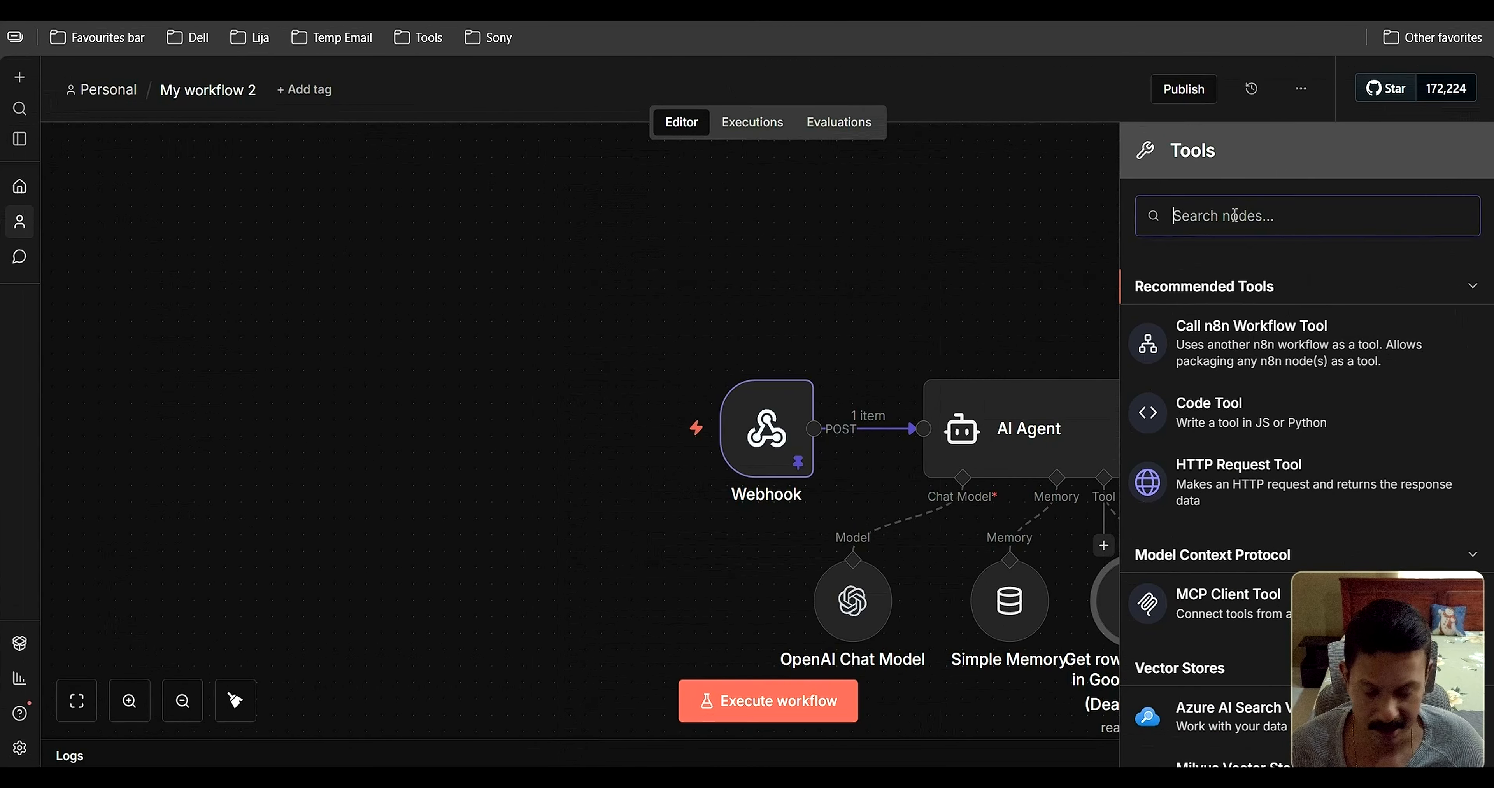
pyautogui.write('googl')
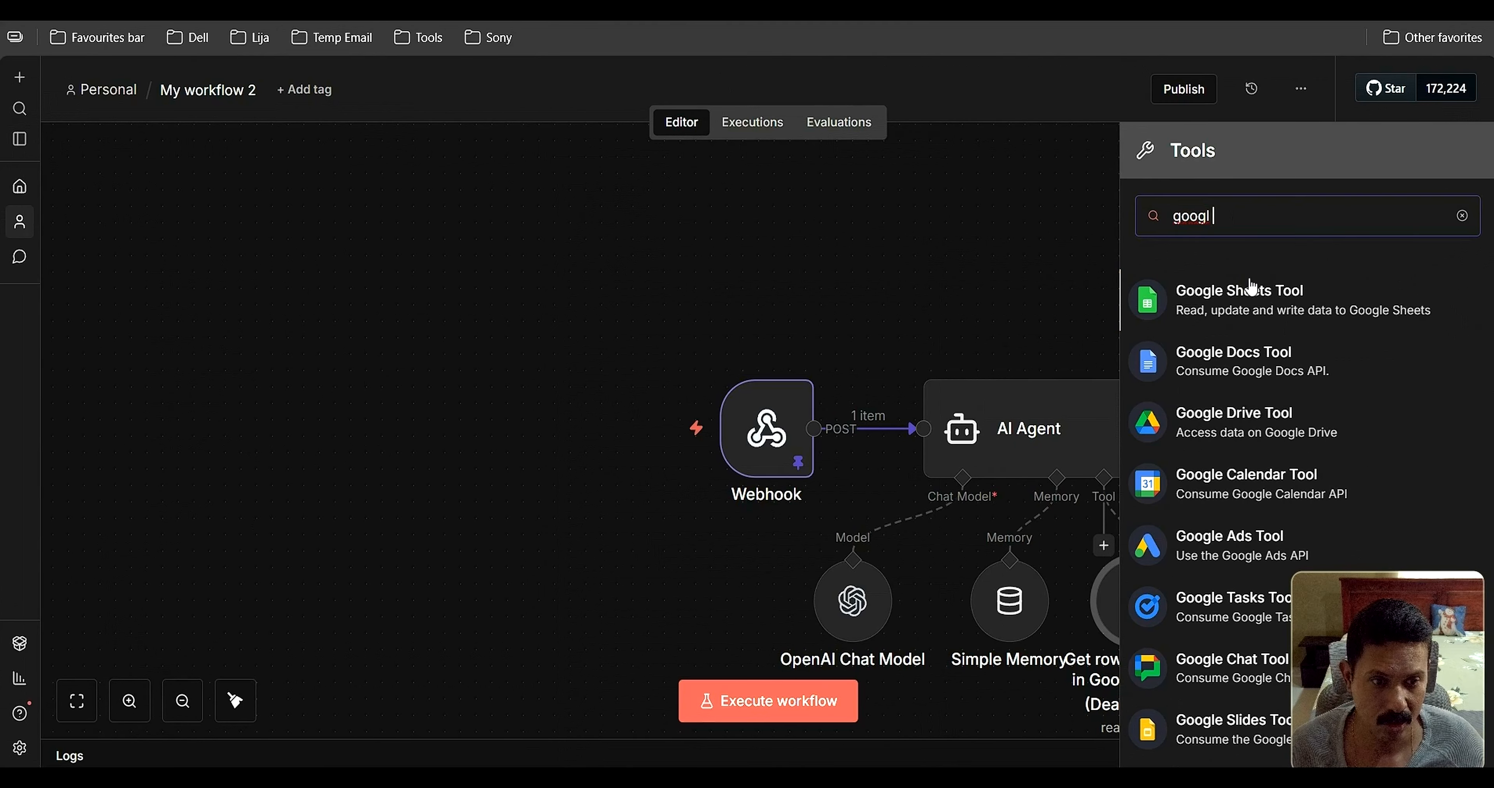
pyautogui.click(1257, 293)
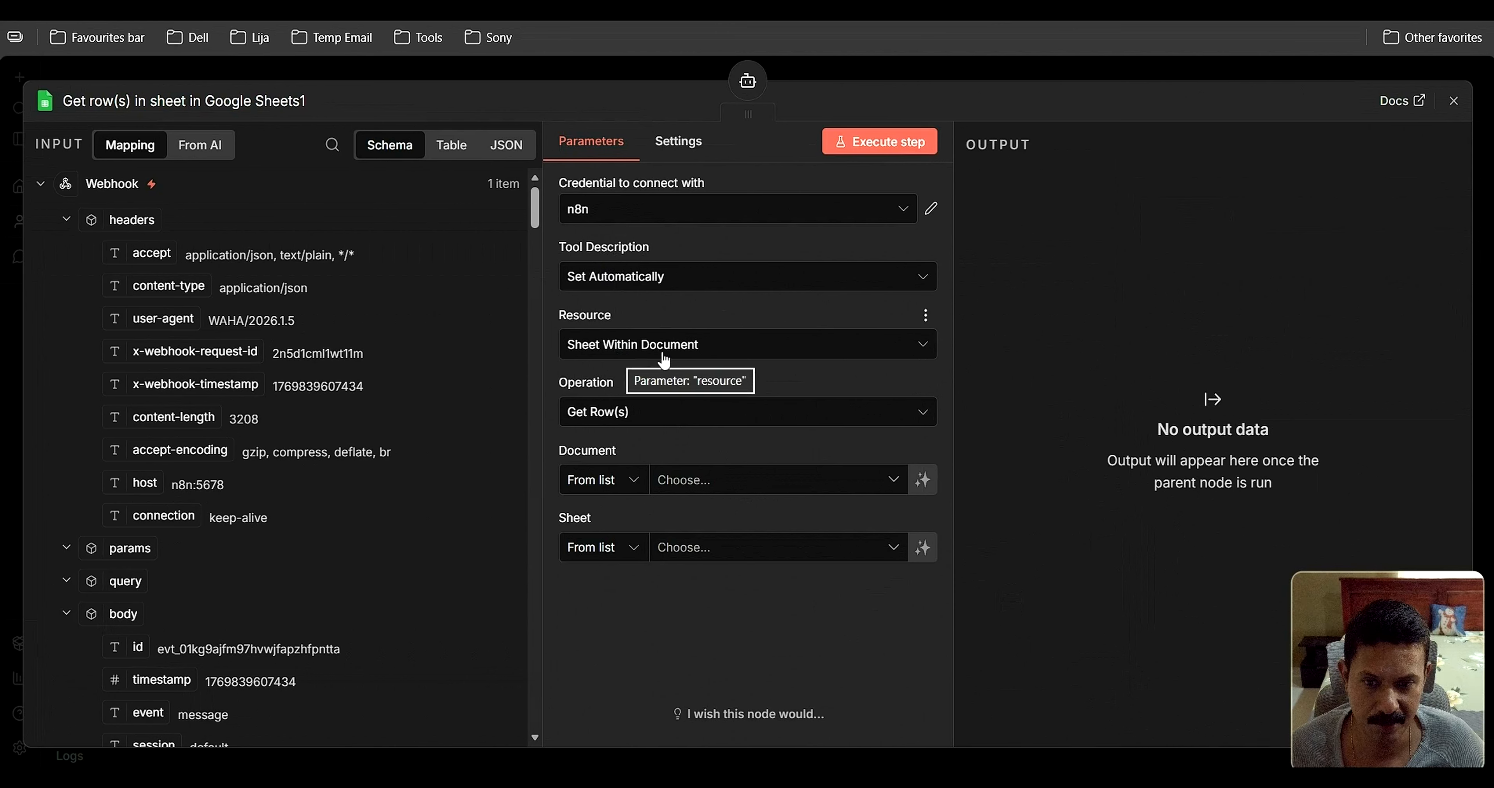
pyautogui.click(857, 425)
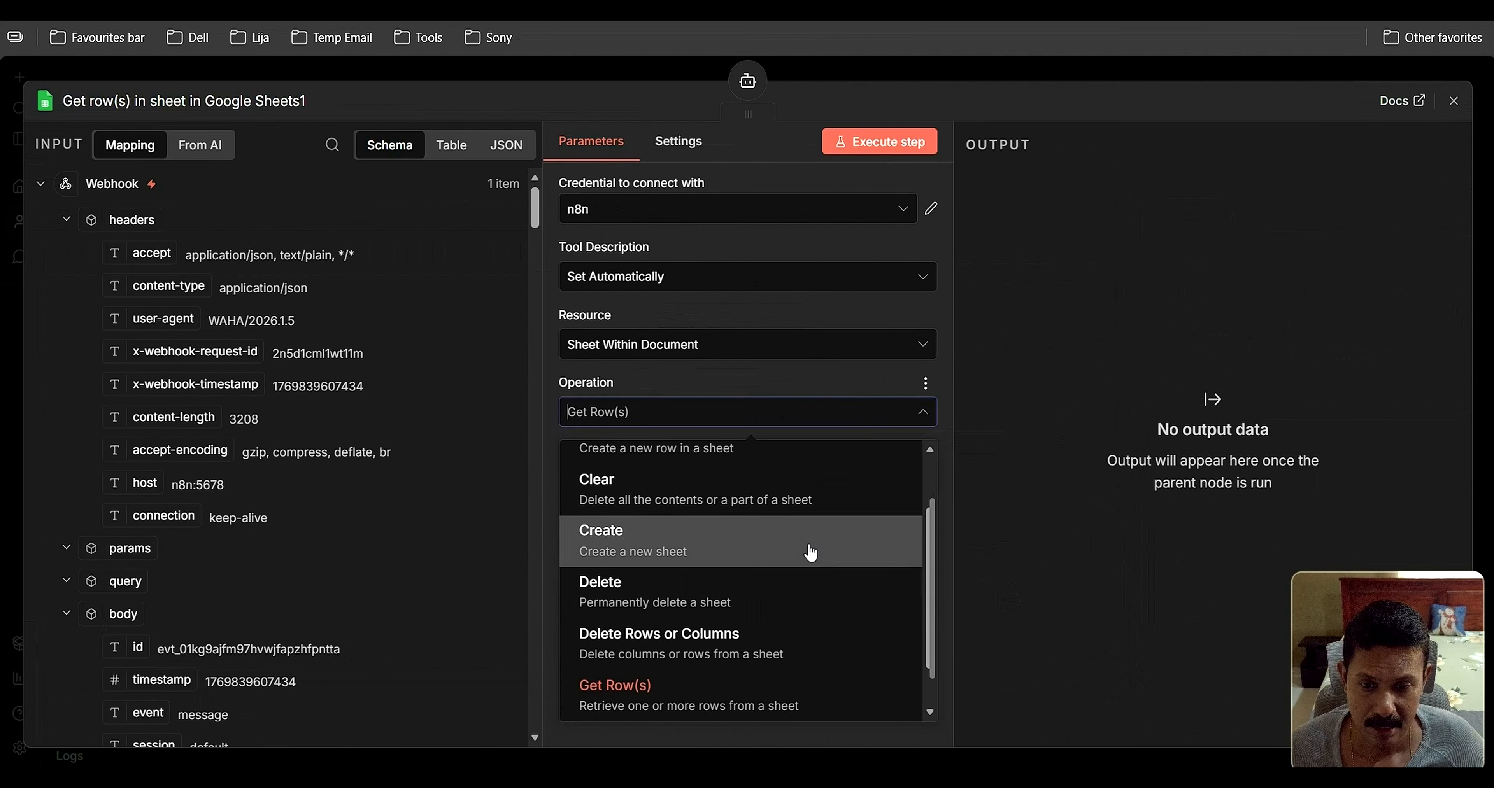
pyautogui.scroll(-1, 803, 565)
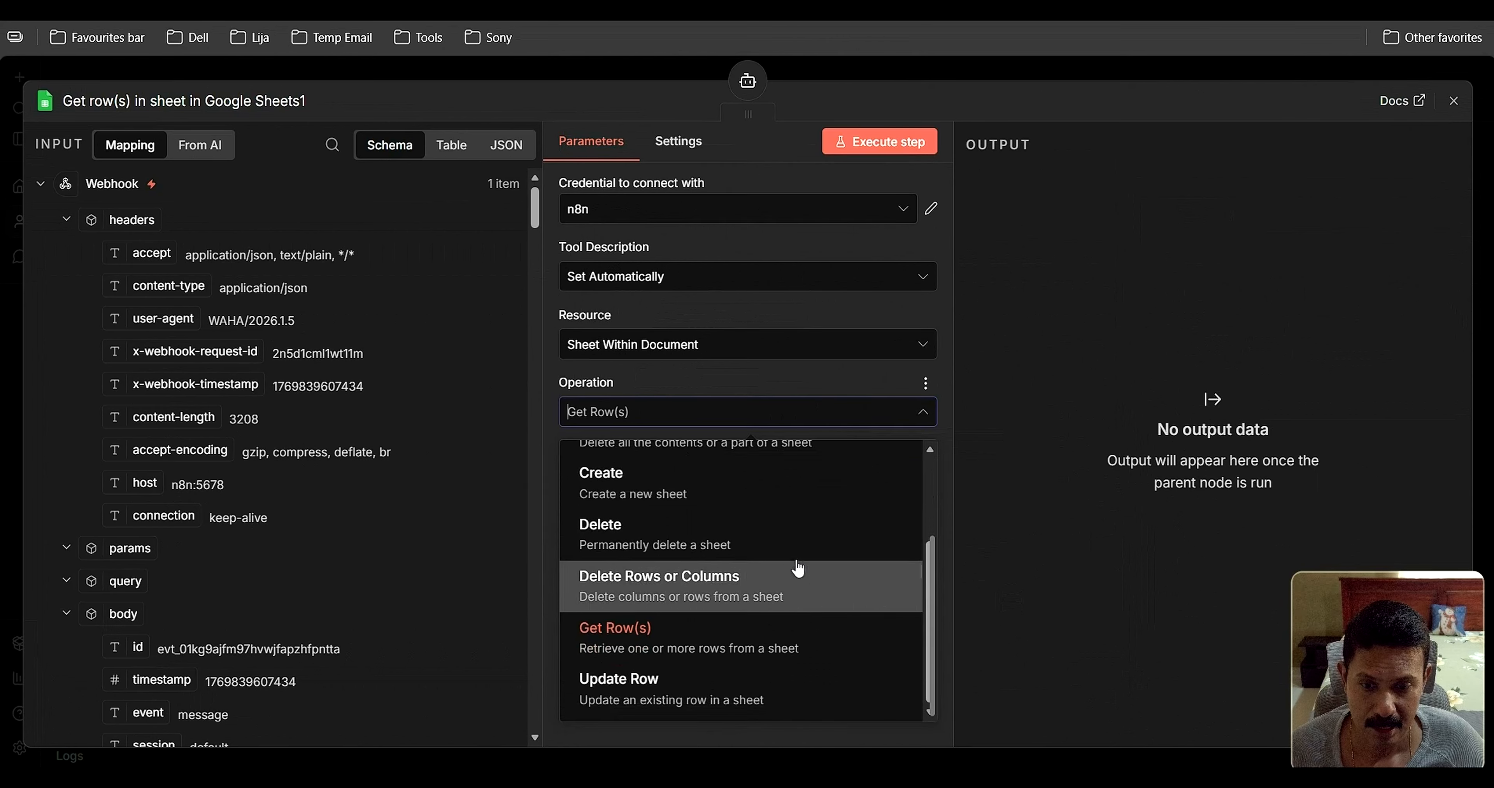
pyautogui.click(684, 699)
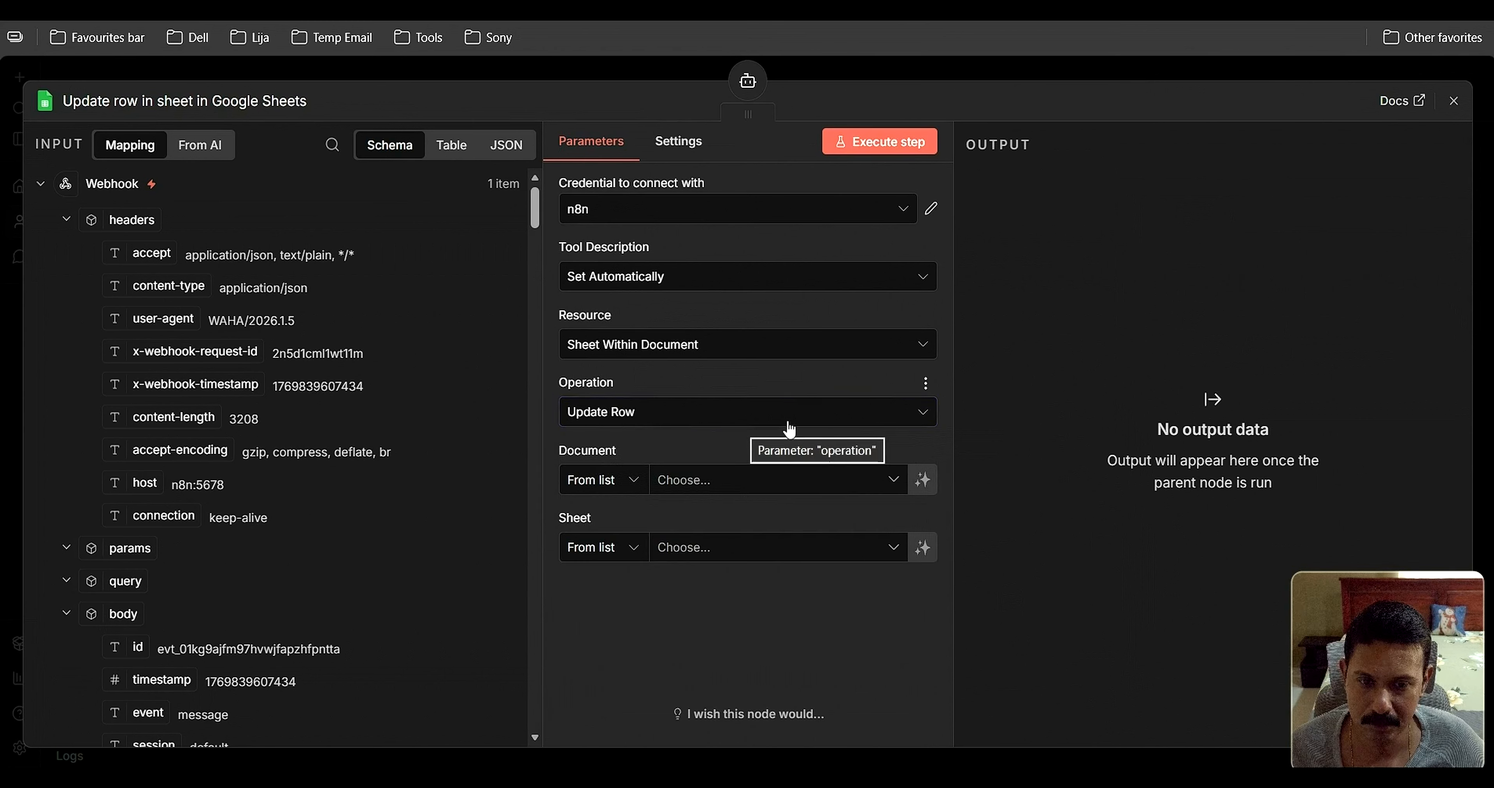
pyautogui.click(881, 423)
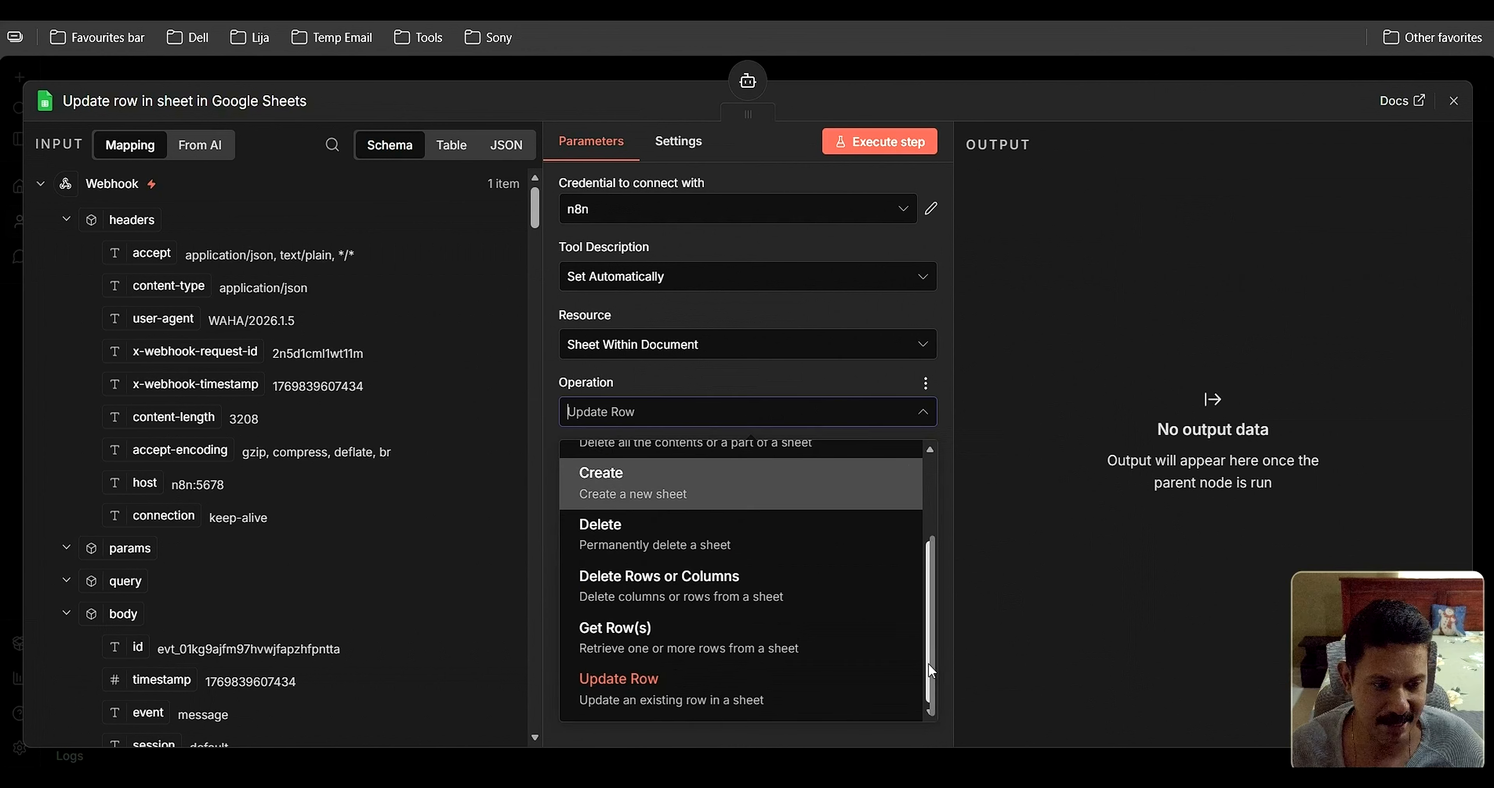
pyautogui.moveTo(928, 661); pyautogui.dragTo(929, 588)
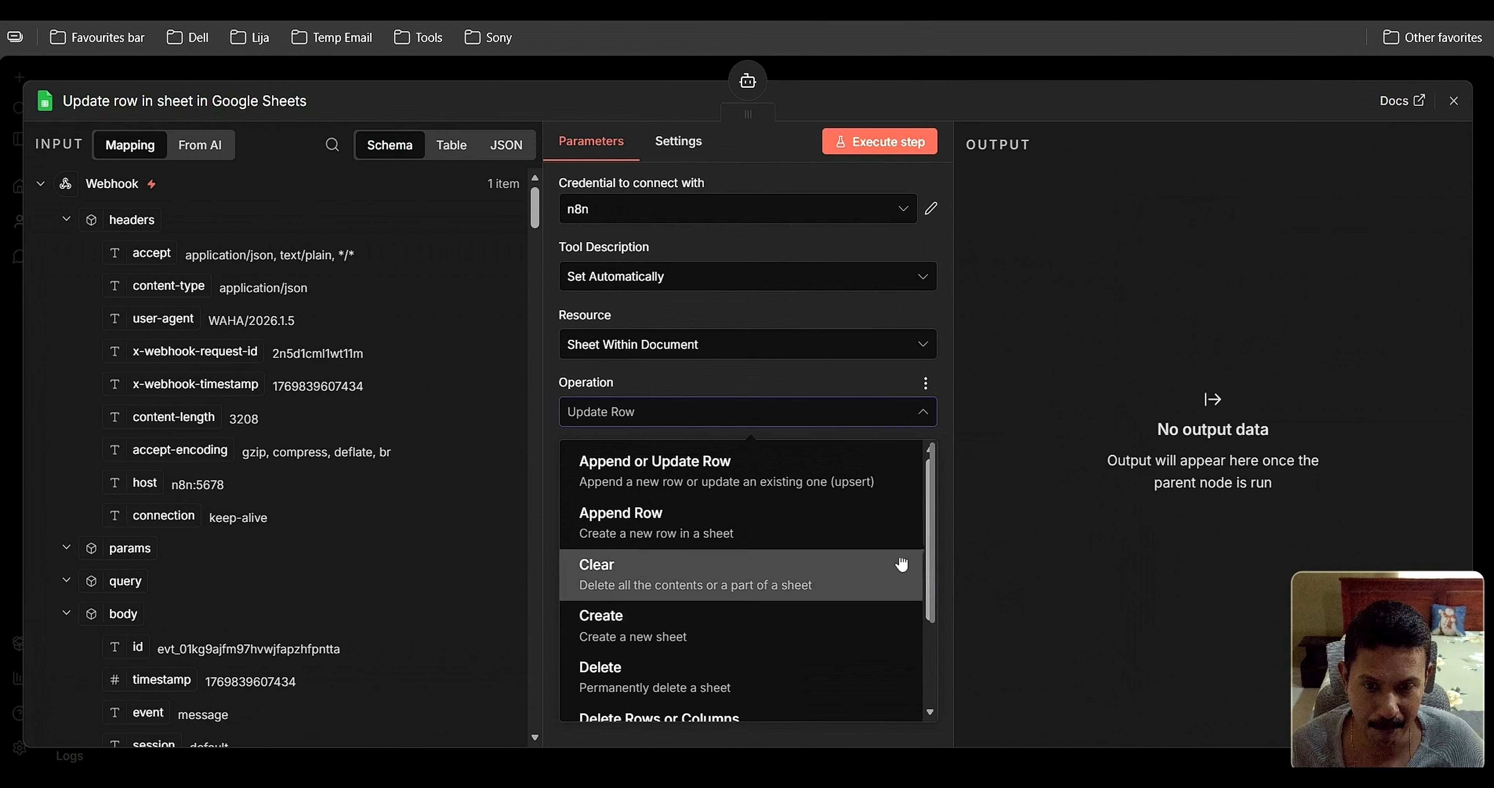
pyautogui.click(642, 524)
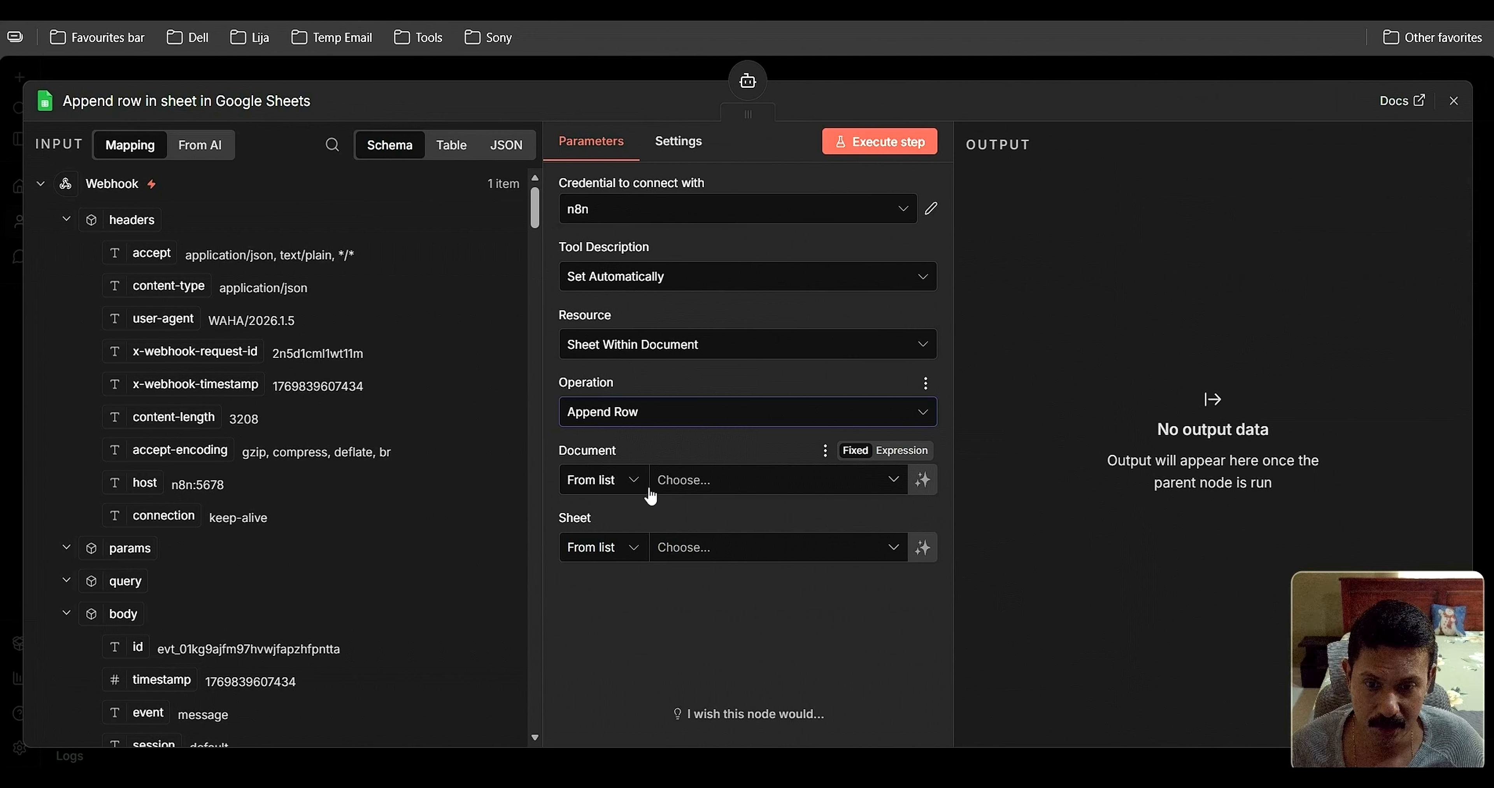
# Point the Append row tool at the Stella document's ClientRec sheet
pyautogui.click(891, 484)
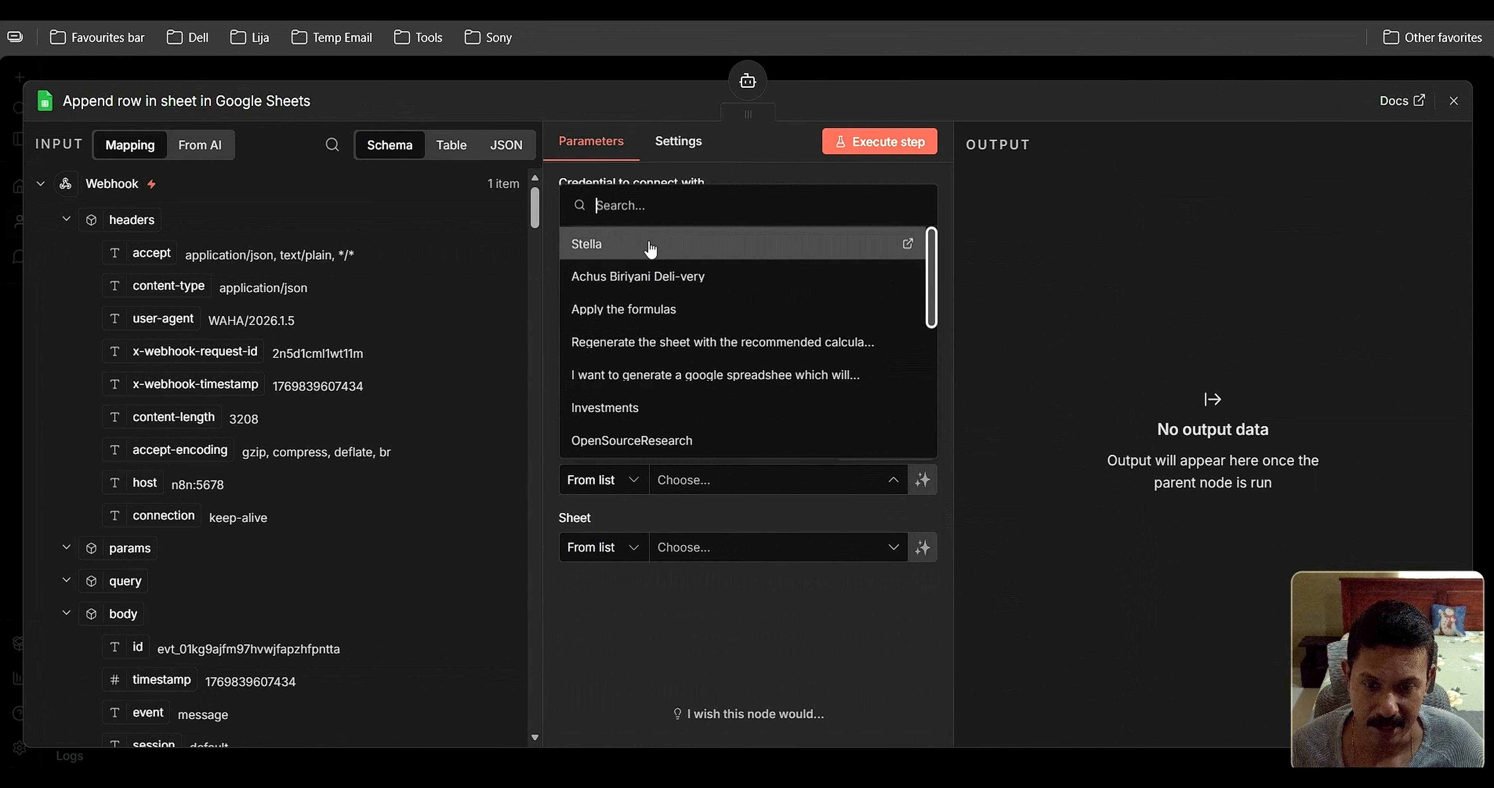
pyautogui.click(650, 247)
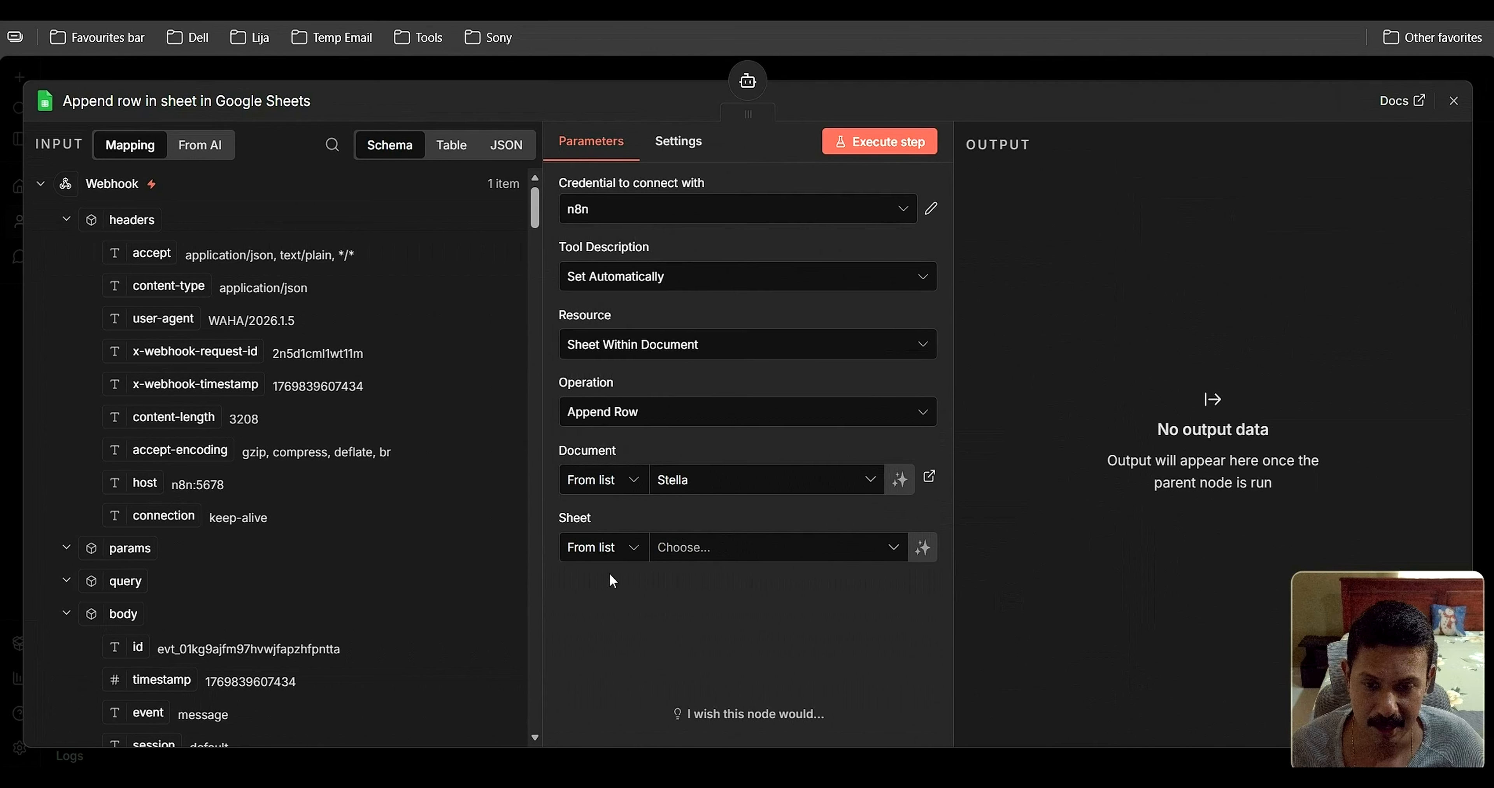
pyautogui.click(650, 549)
pyautogui.click(832, 565)
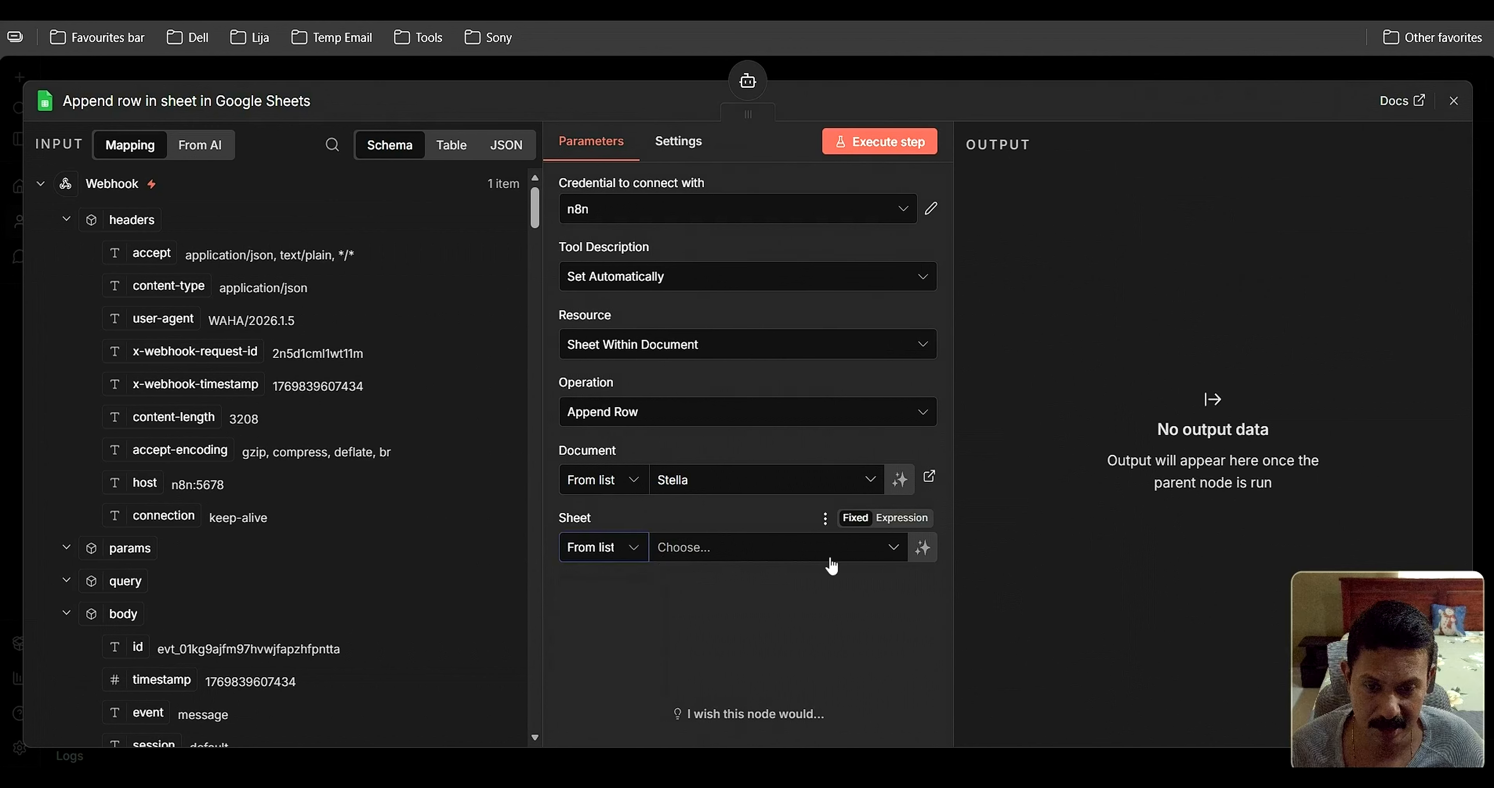
pyautogui.click(893, 549)
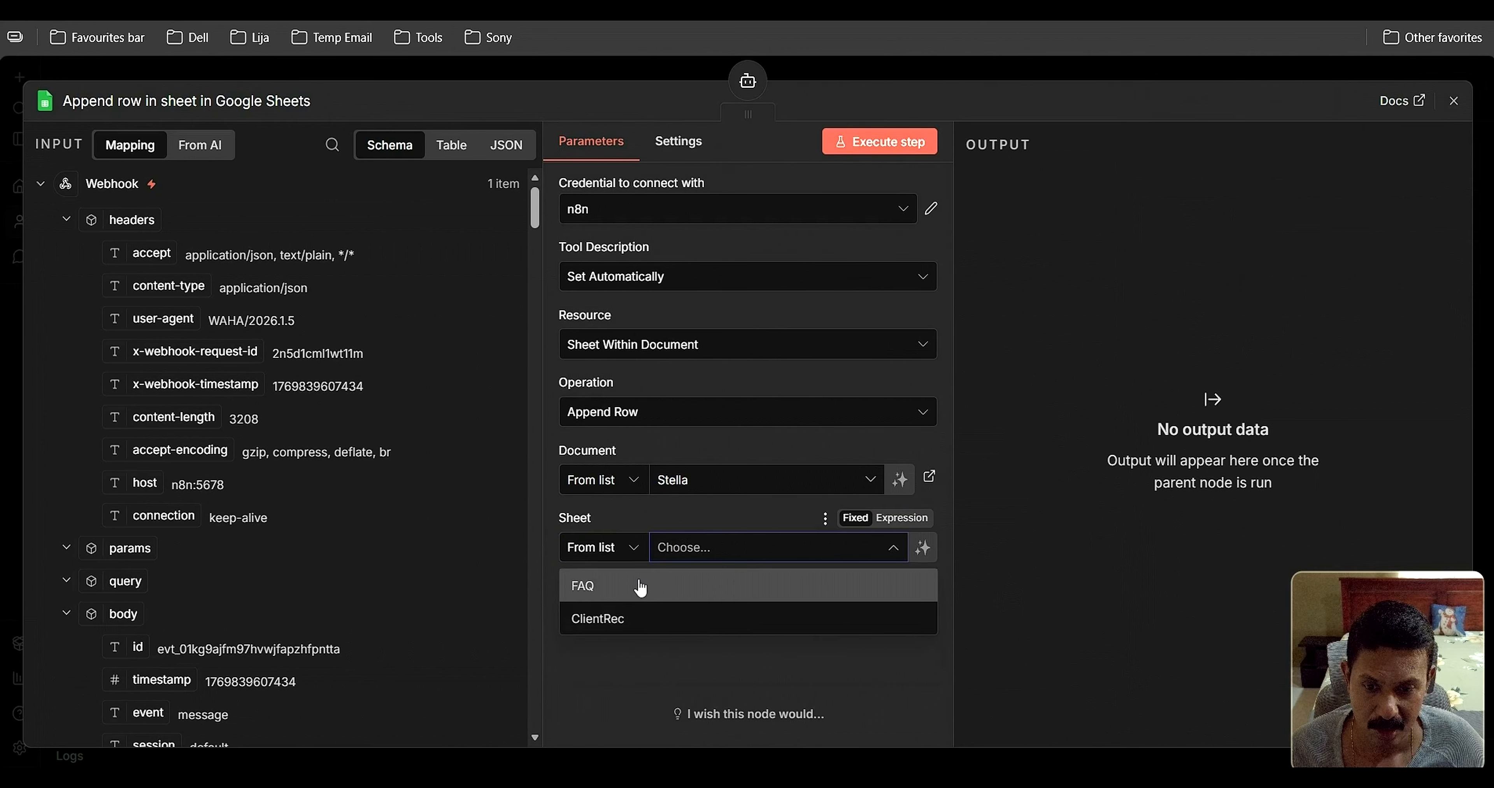
pyautogui.click(627, 621)
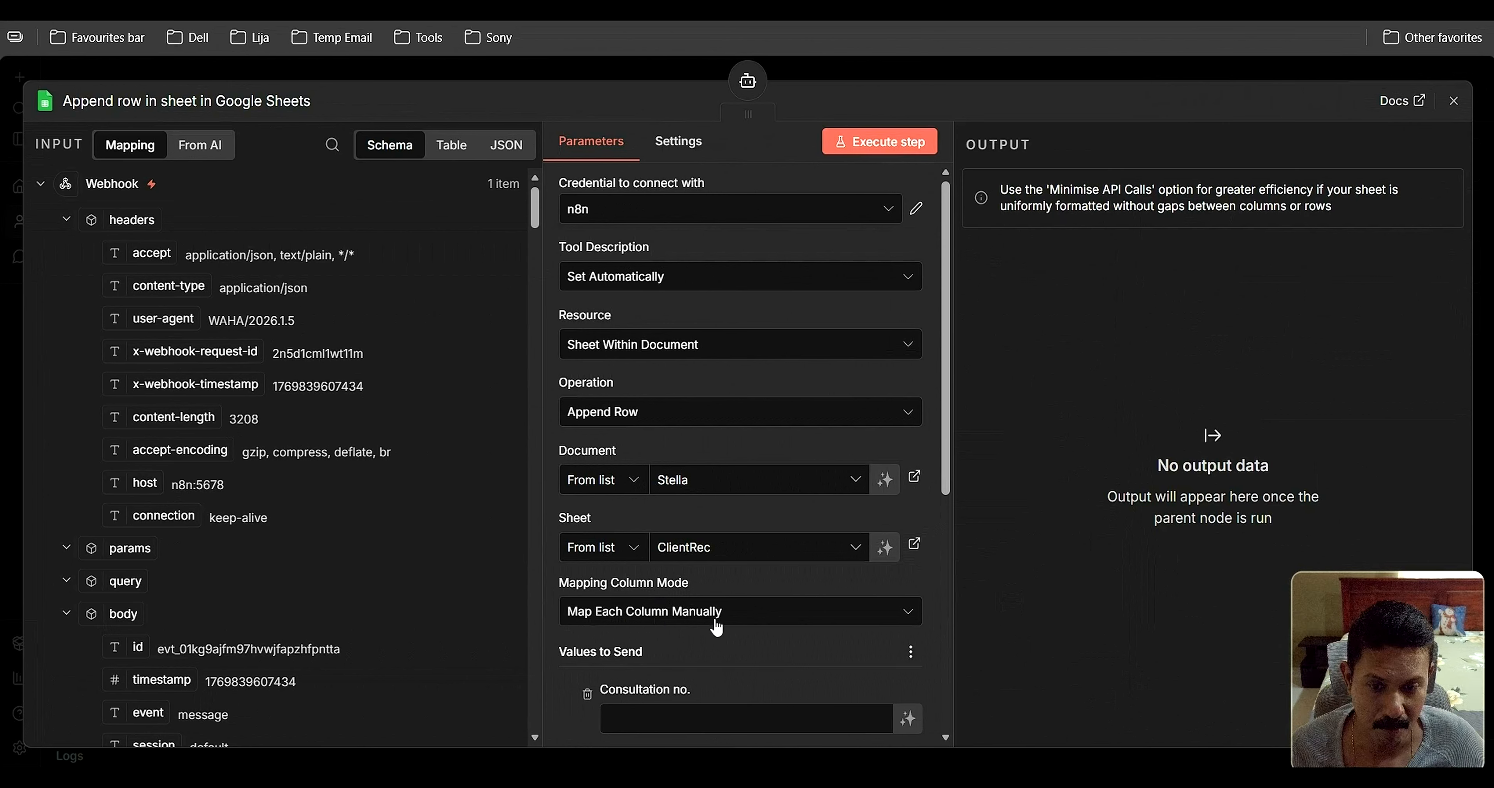
# Review the Values to Send fields, then bring the Stella spreadsheet window forward
pyautogui.scroll(-2, 719, 633)
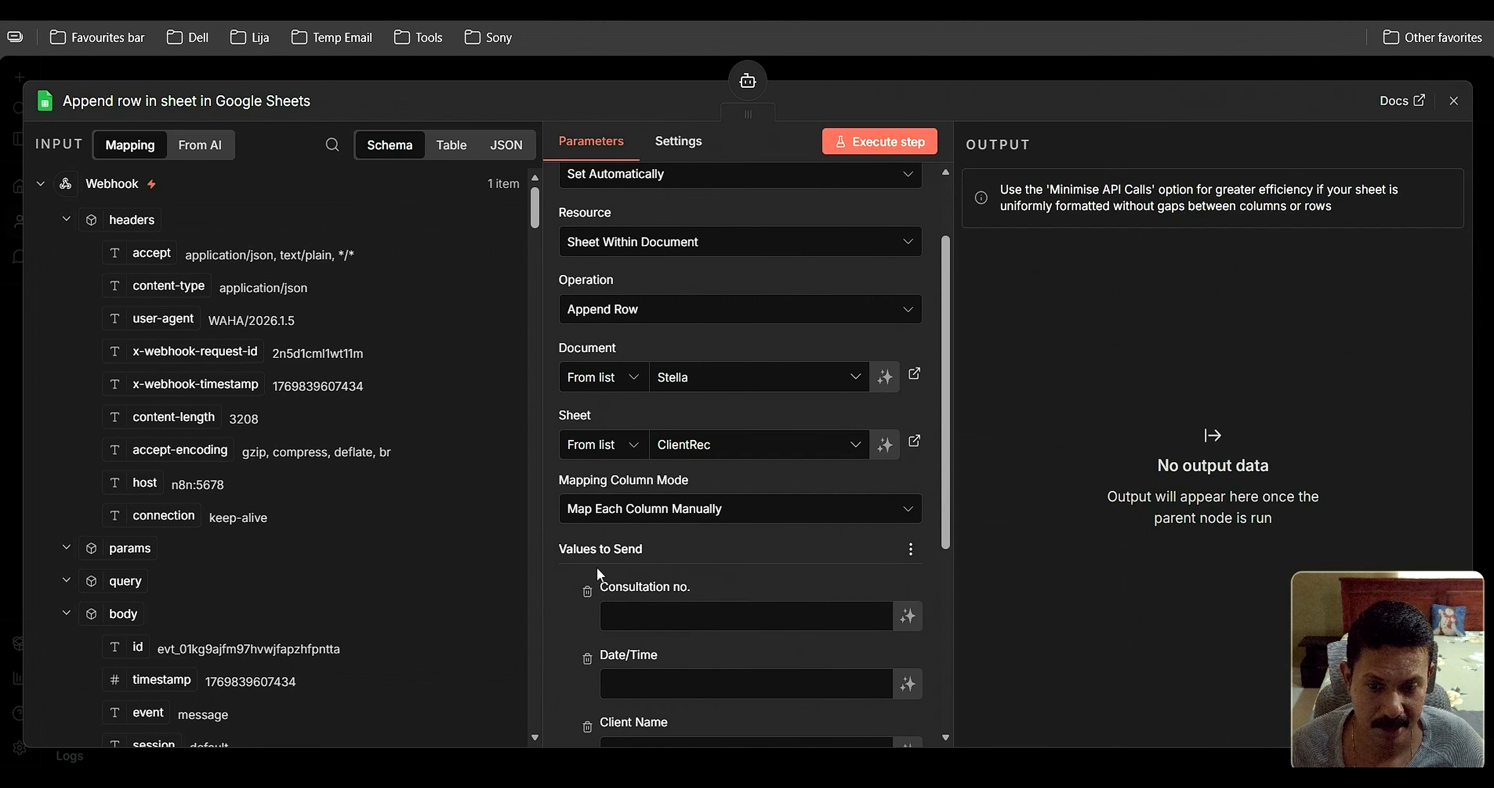
pyautogui.scroll(-2, 685, 537)
pyautogui.scroll(-2, 673, 504)
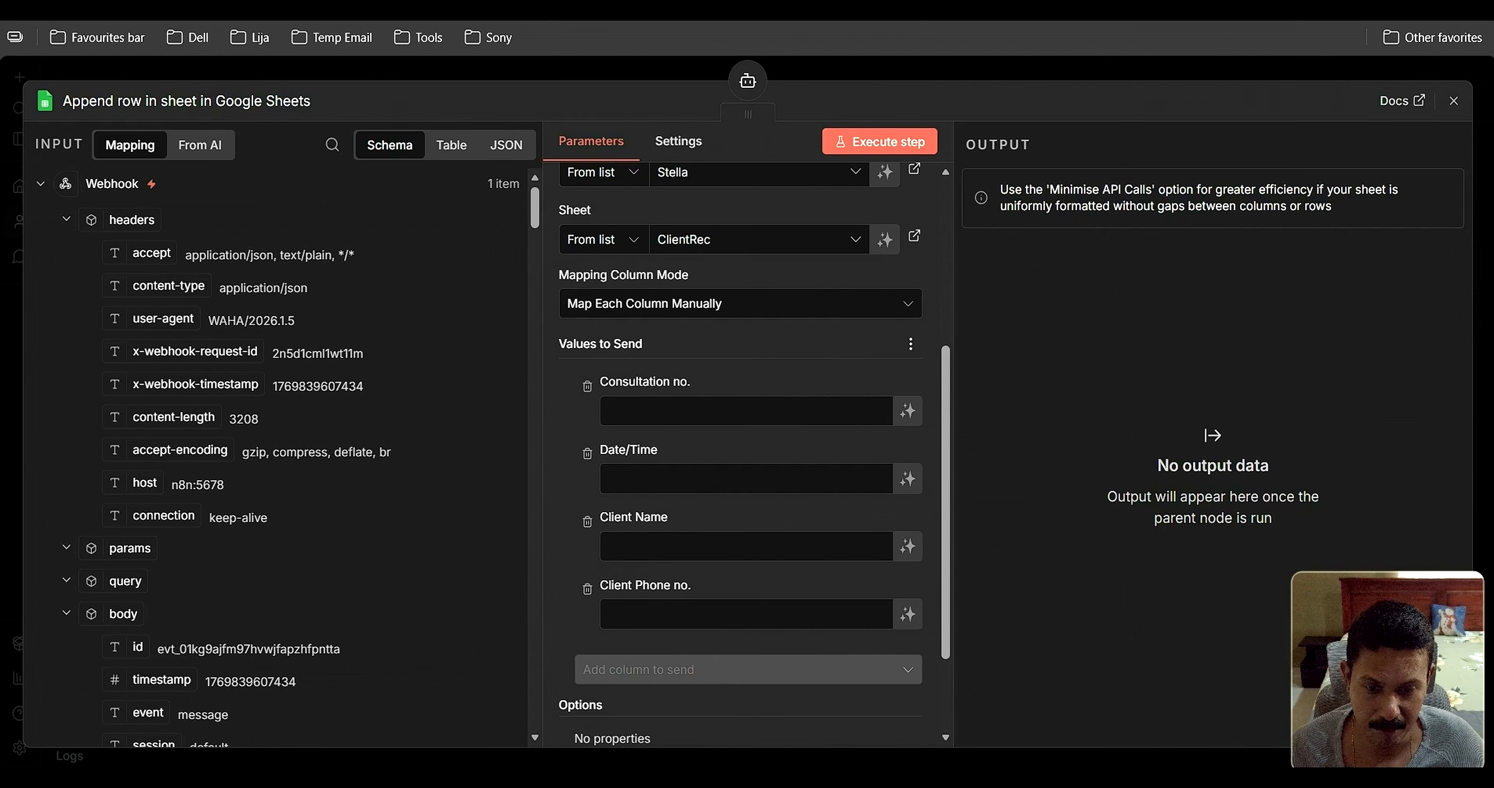
pyautogui.click(717, 690)
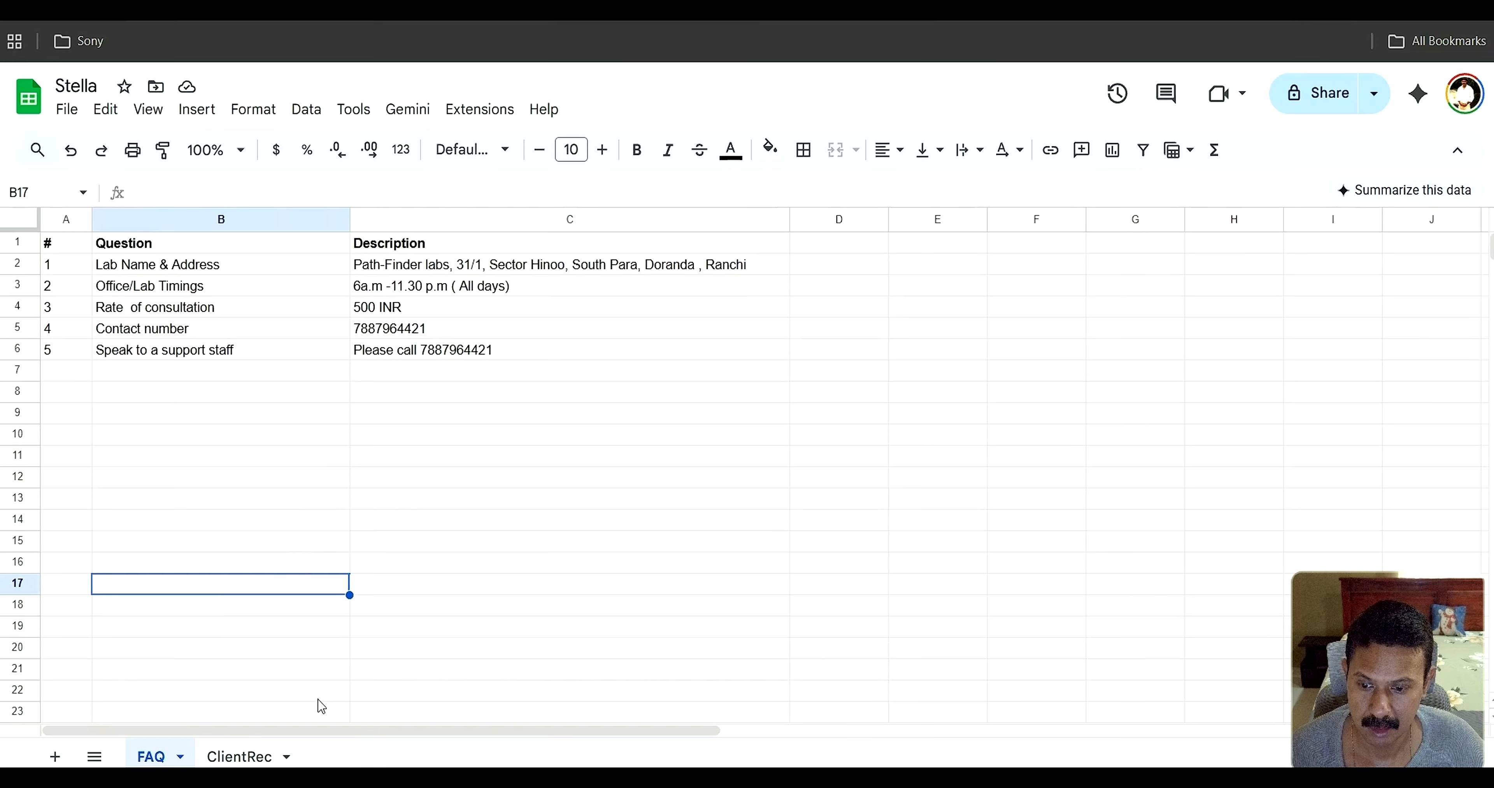
# Check the ClientRec sheet's column headers, then return to the n8n Append row editor
pyautogui.click(243, 759)
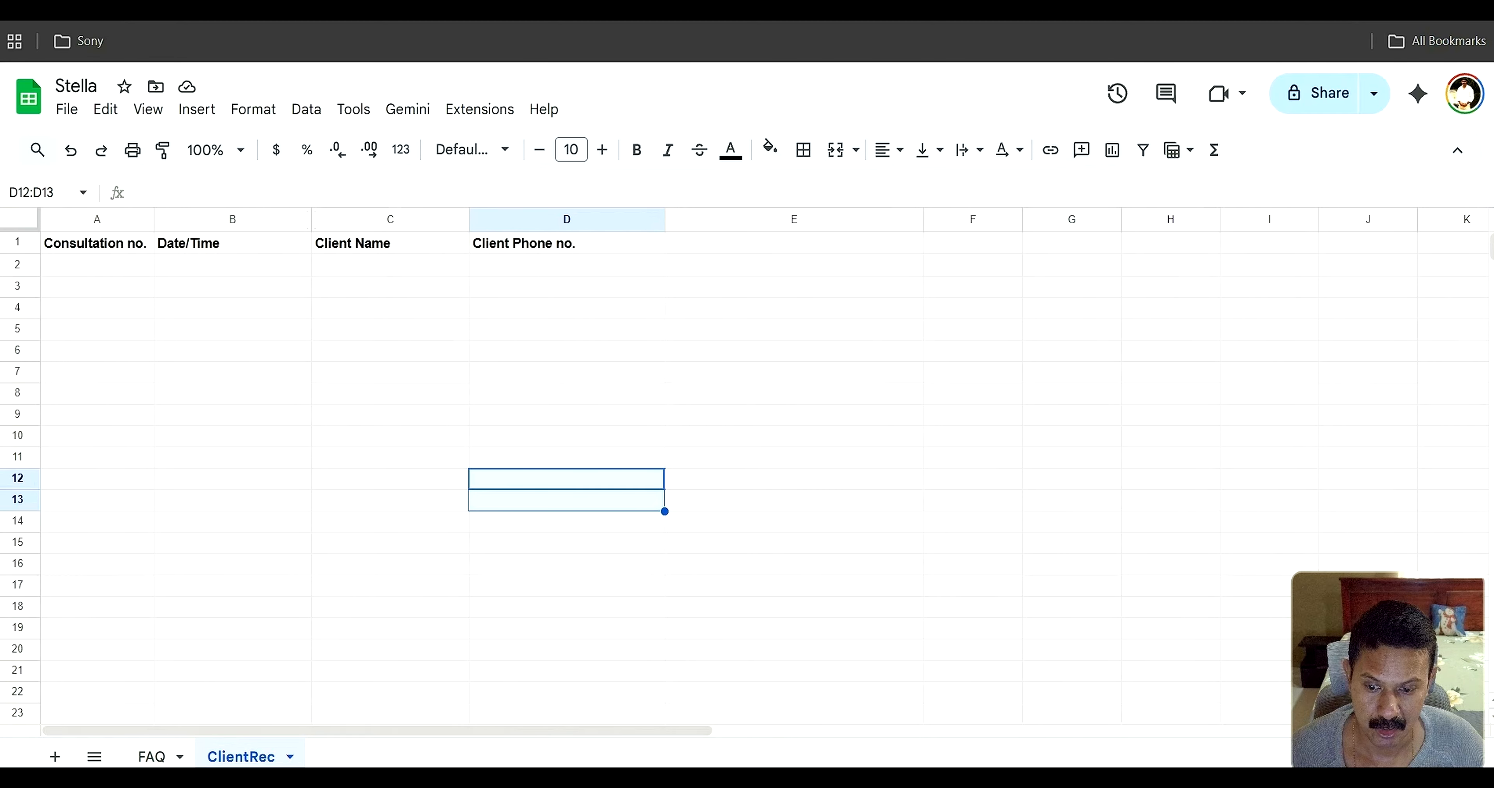
pyautogui.click(345, 639)
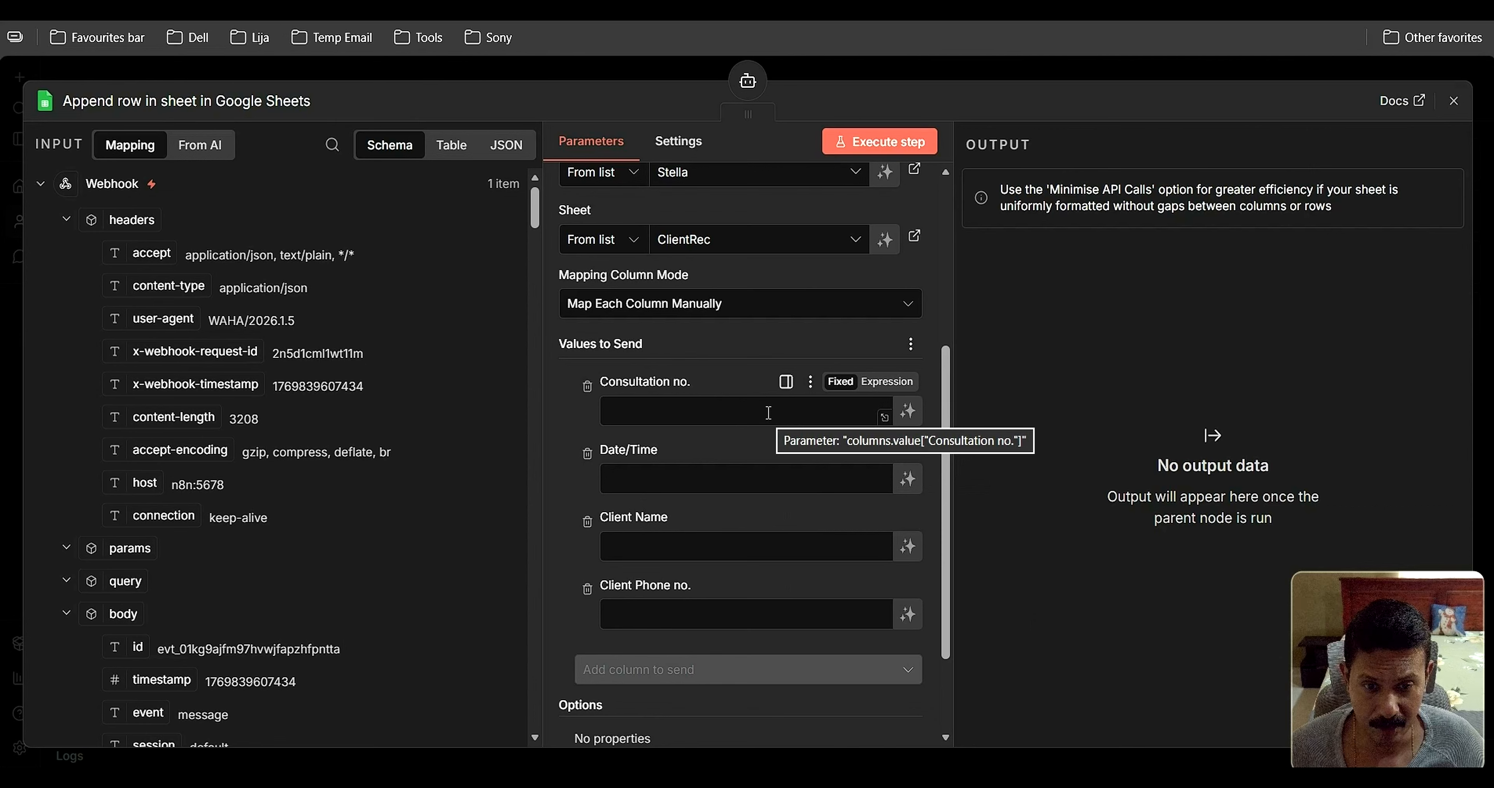
# Let the model define Consultation no., Date/Time, Client Name and Client Phone no., then close the editor
pyautogui.click(907, 413)
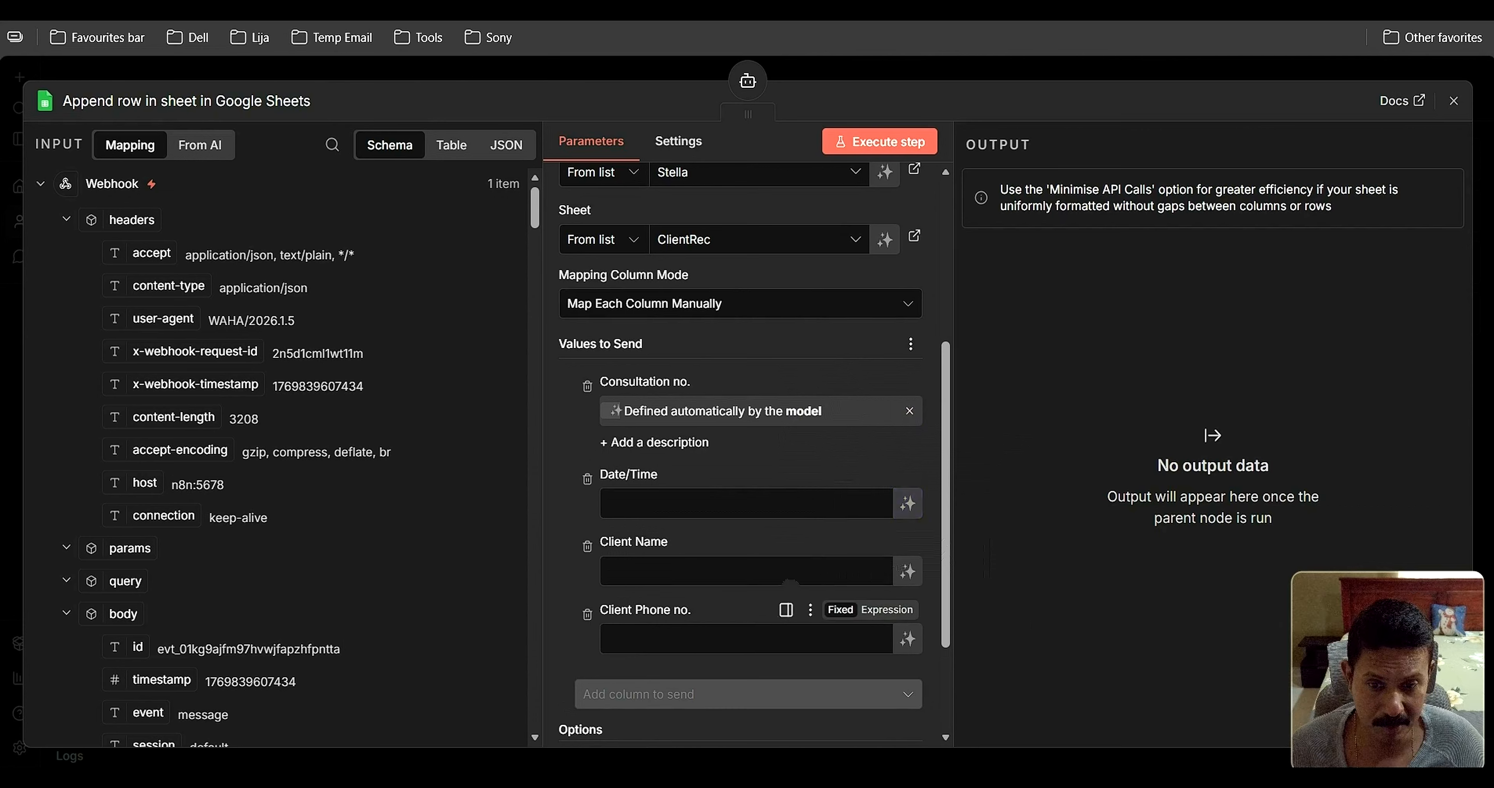
pyautogui.click(908, 503)
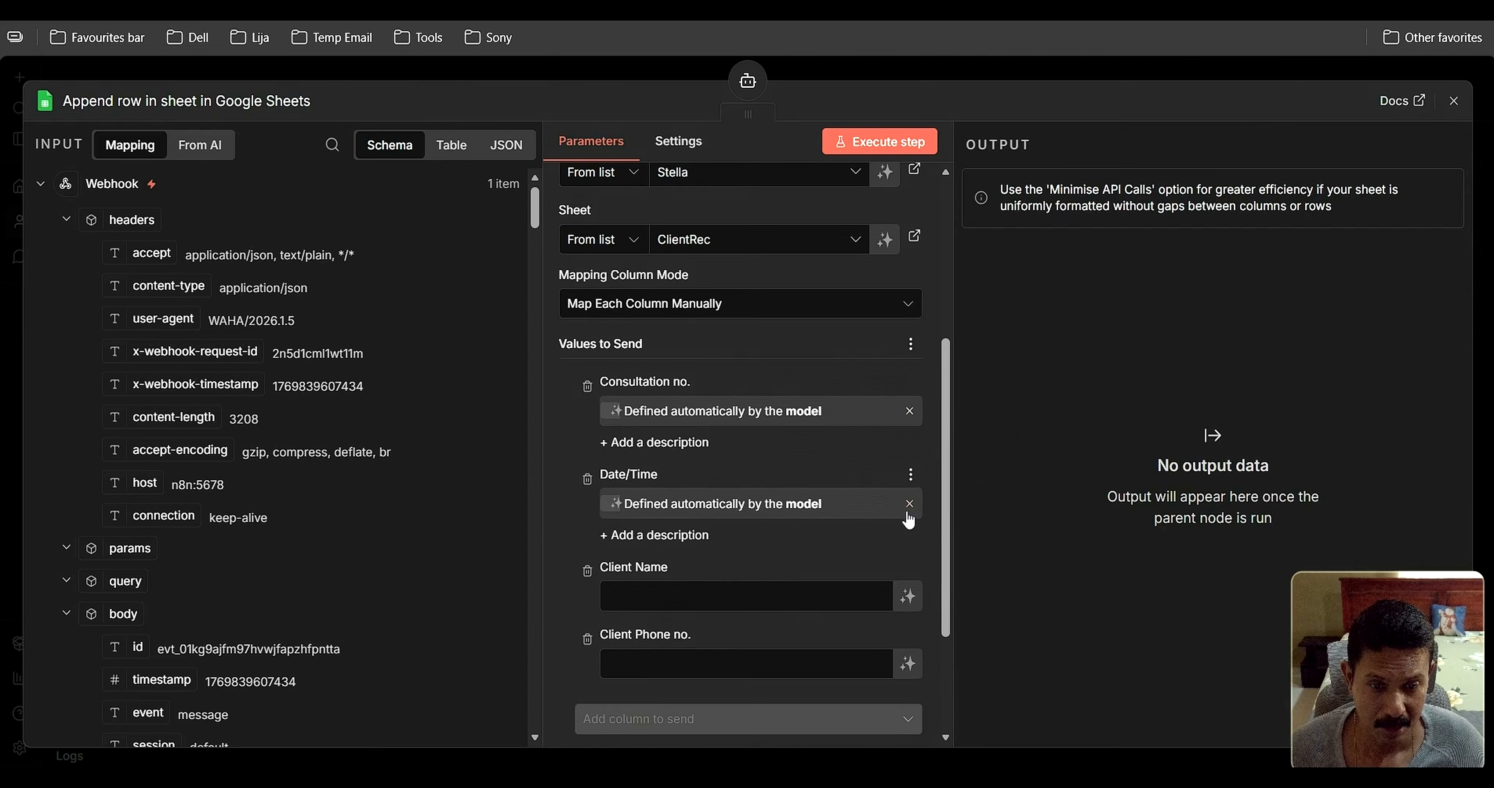
pyautogui.click(908, 604)
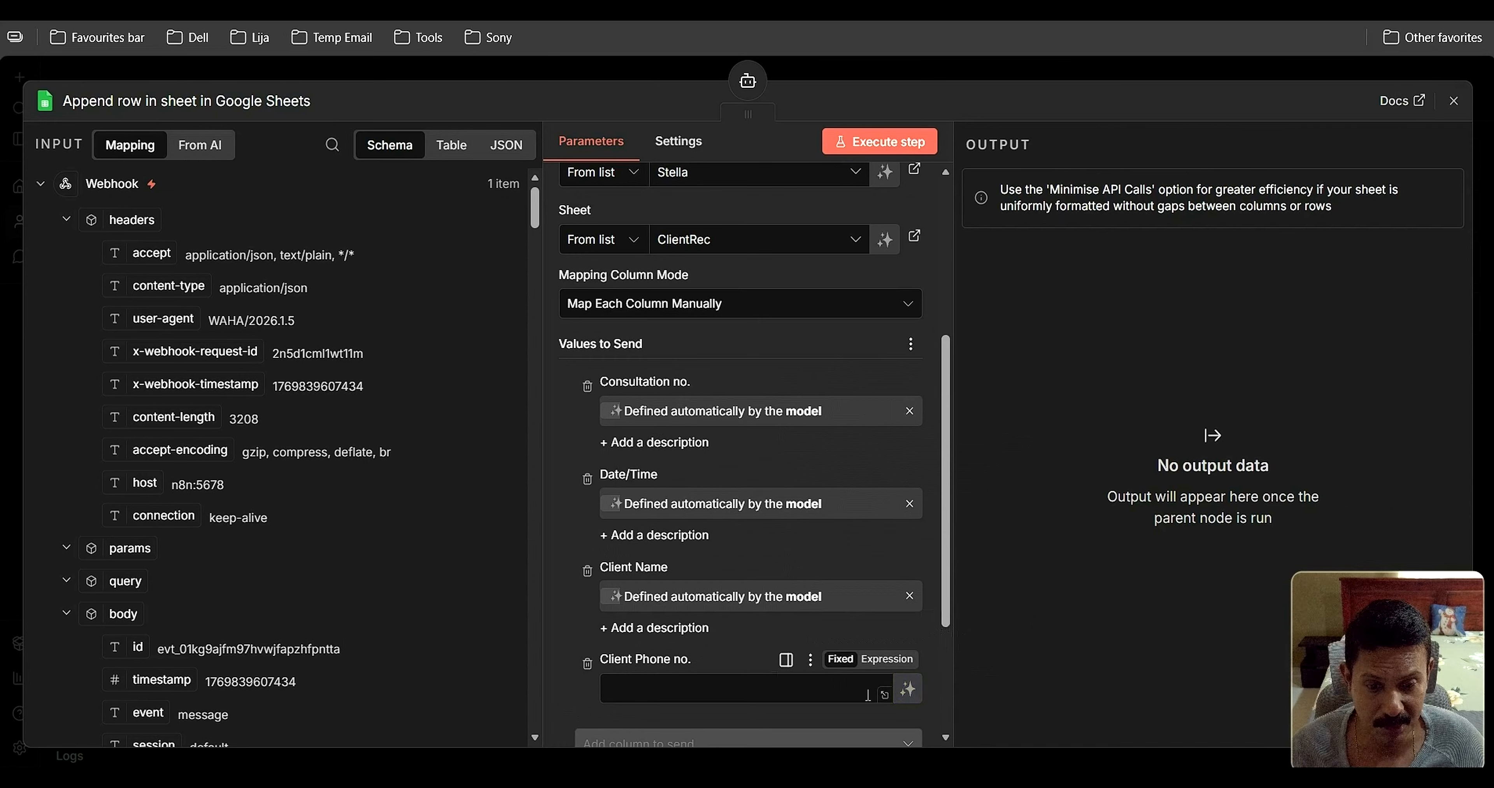
pyautogui.click(909, 690)
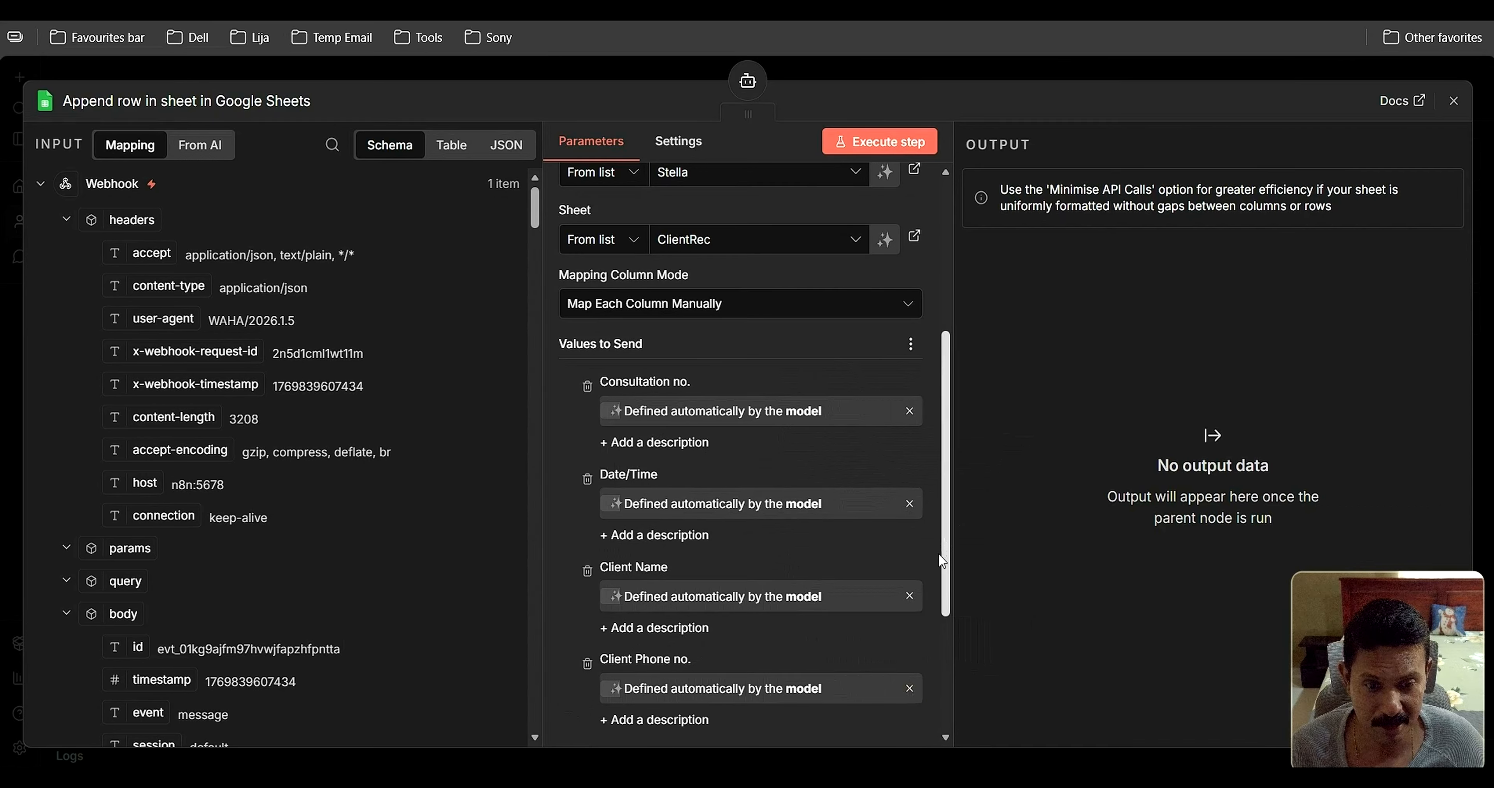
pyautogui.scroll(-4, 938, 546)
pyautogui.moveTo(949, 670); pyautogui.dragTo(952, 401)
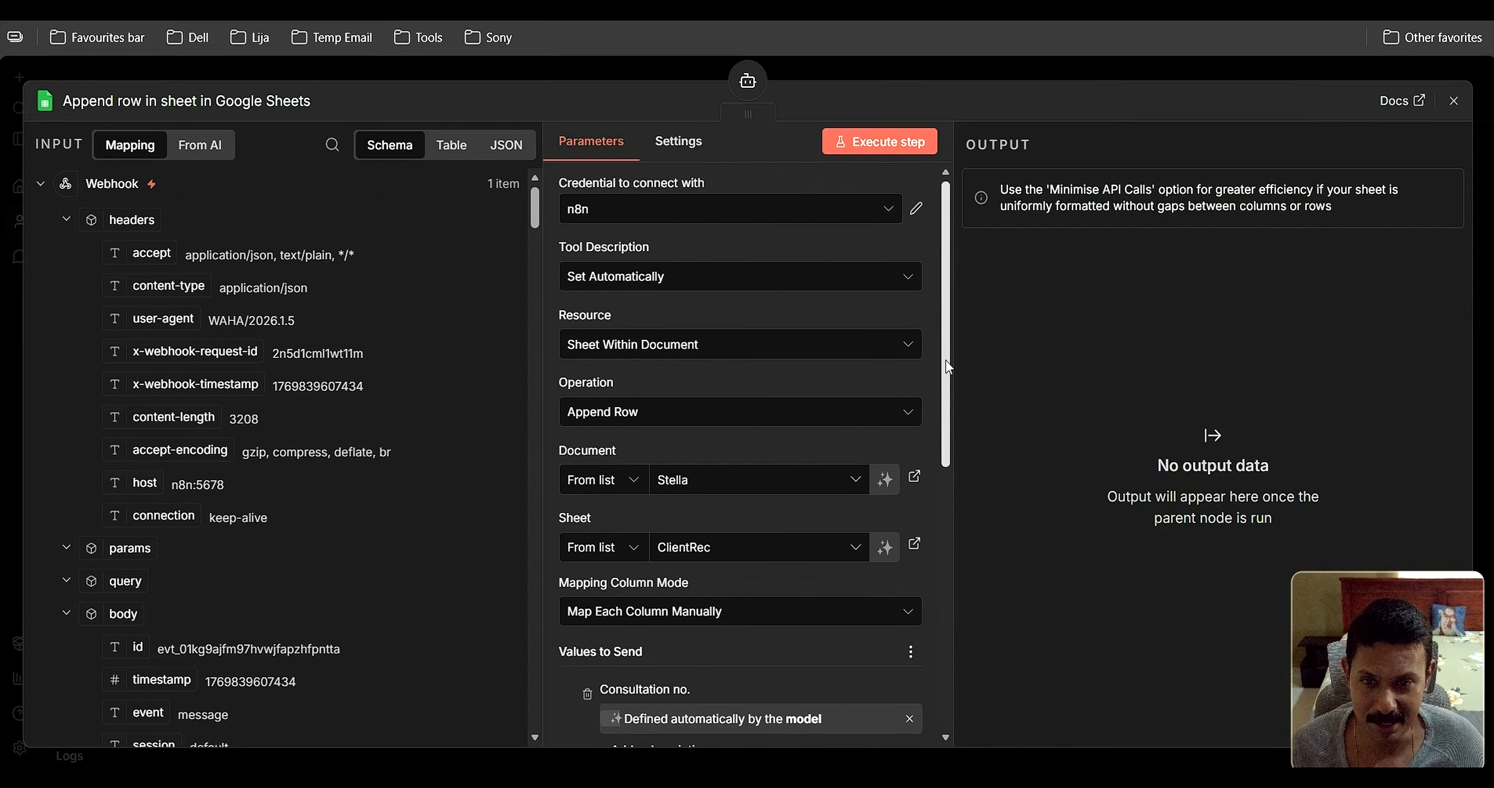
pyautogui.click(1453, 100)
# Move the Append row node up and right, and briefly open the Stella agent's settings
pyautogui.moveTo(1217, 639); pyautogui.dragTo(1289, 584)
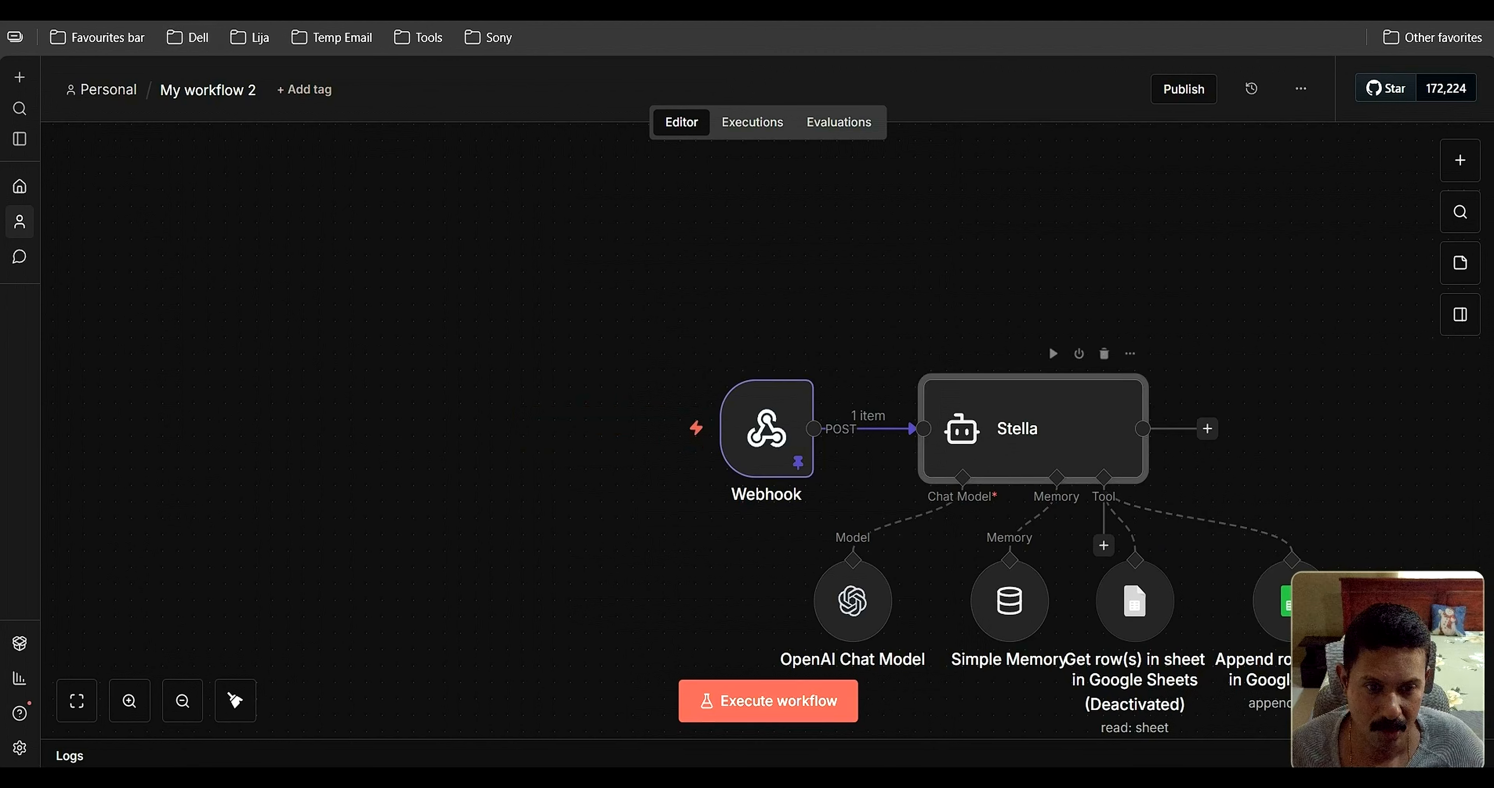
pyautogui.doubleClick(1022, 435)
pyautogui.click(96, 101)
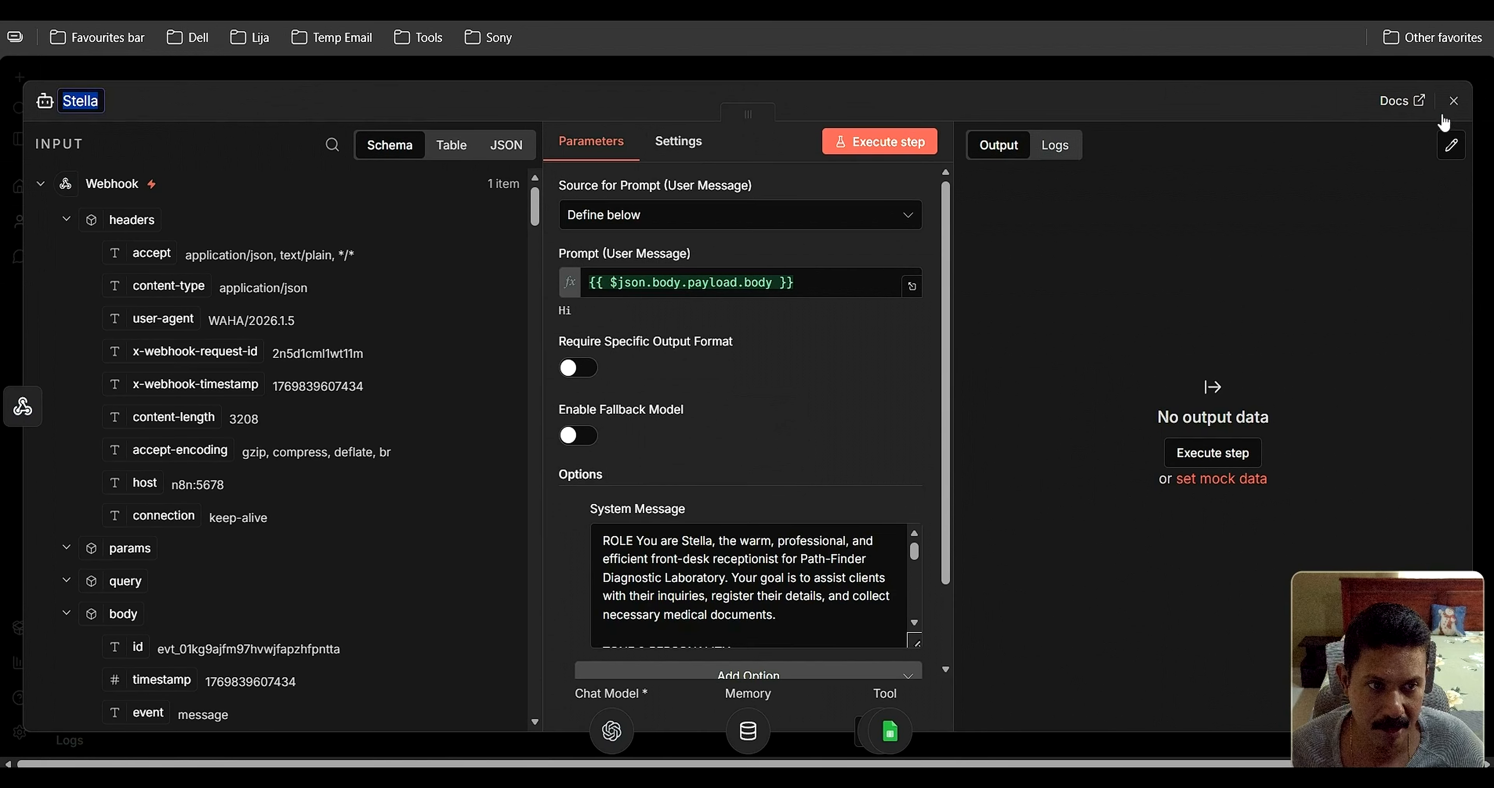
pyautogui.click(1454, 101)
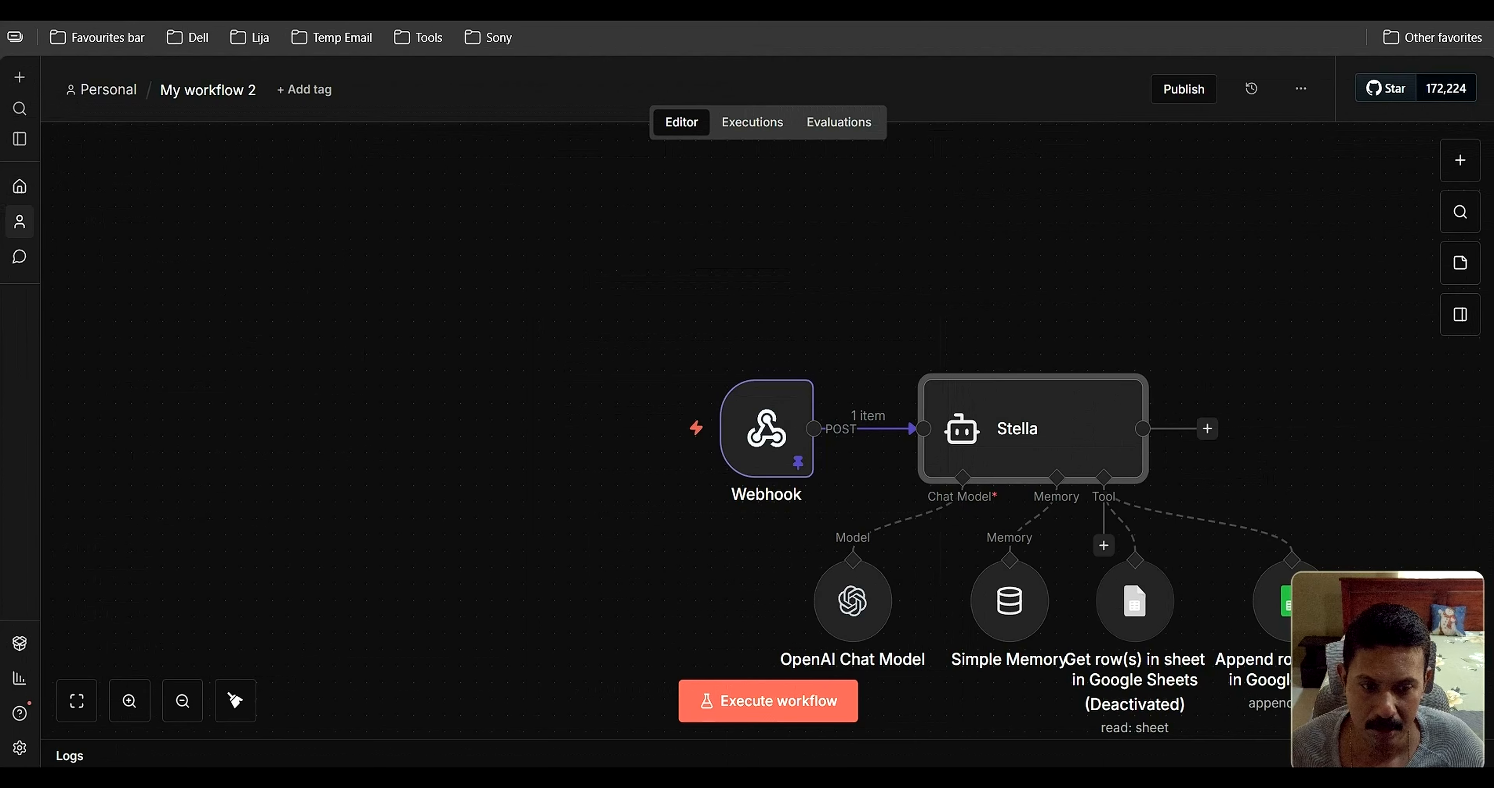
# Rename the Get row(s) in sheet node to 'FAQ' and reactivate it
pyautogui.moveTo(1140, 602)
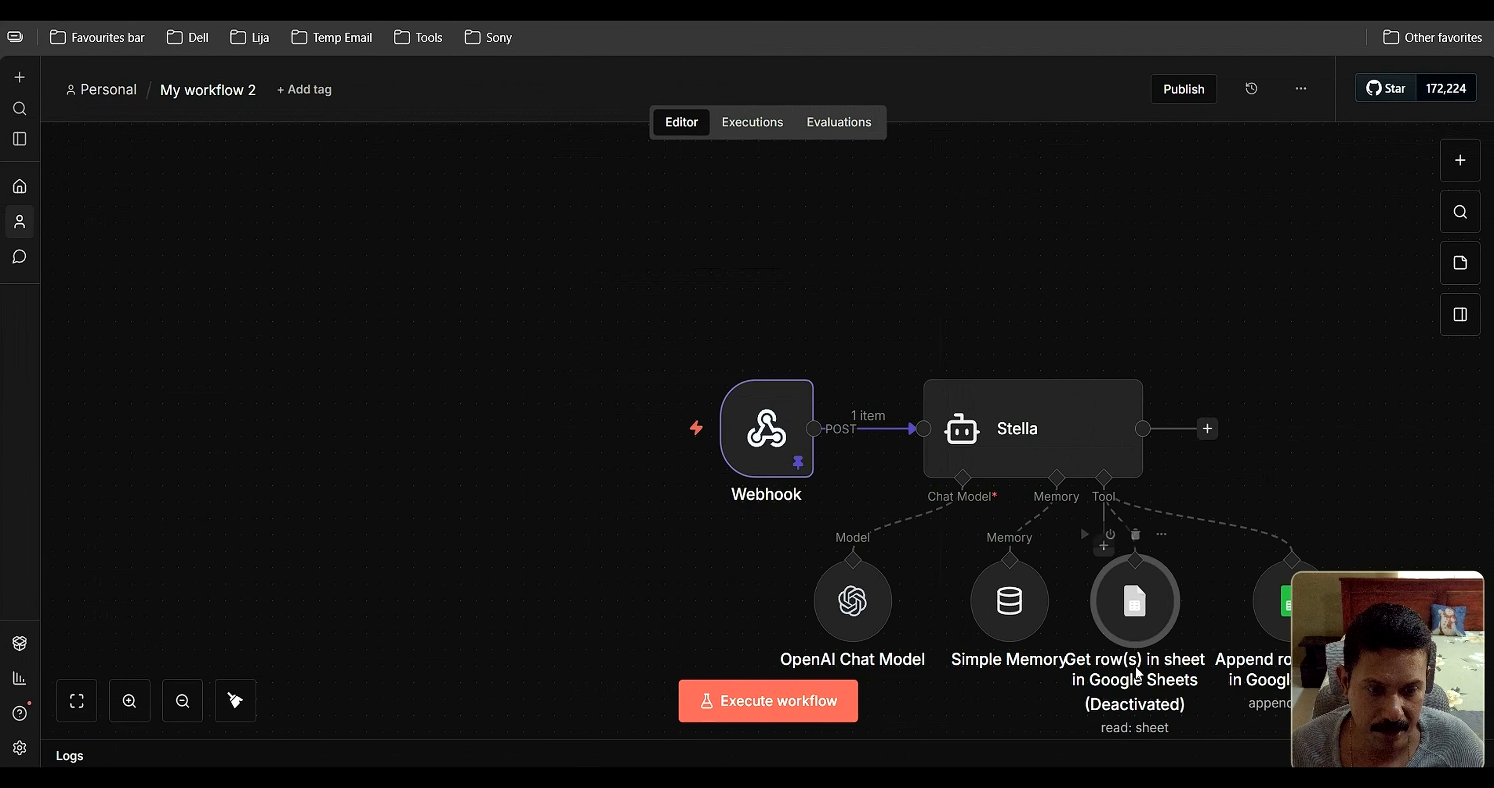
pyautogui.doubleClick(1137, 599)
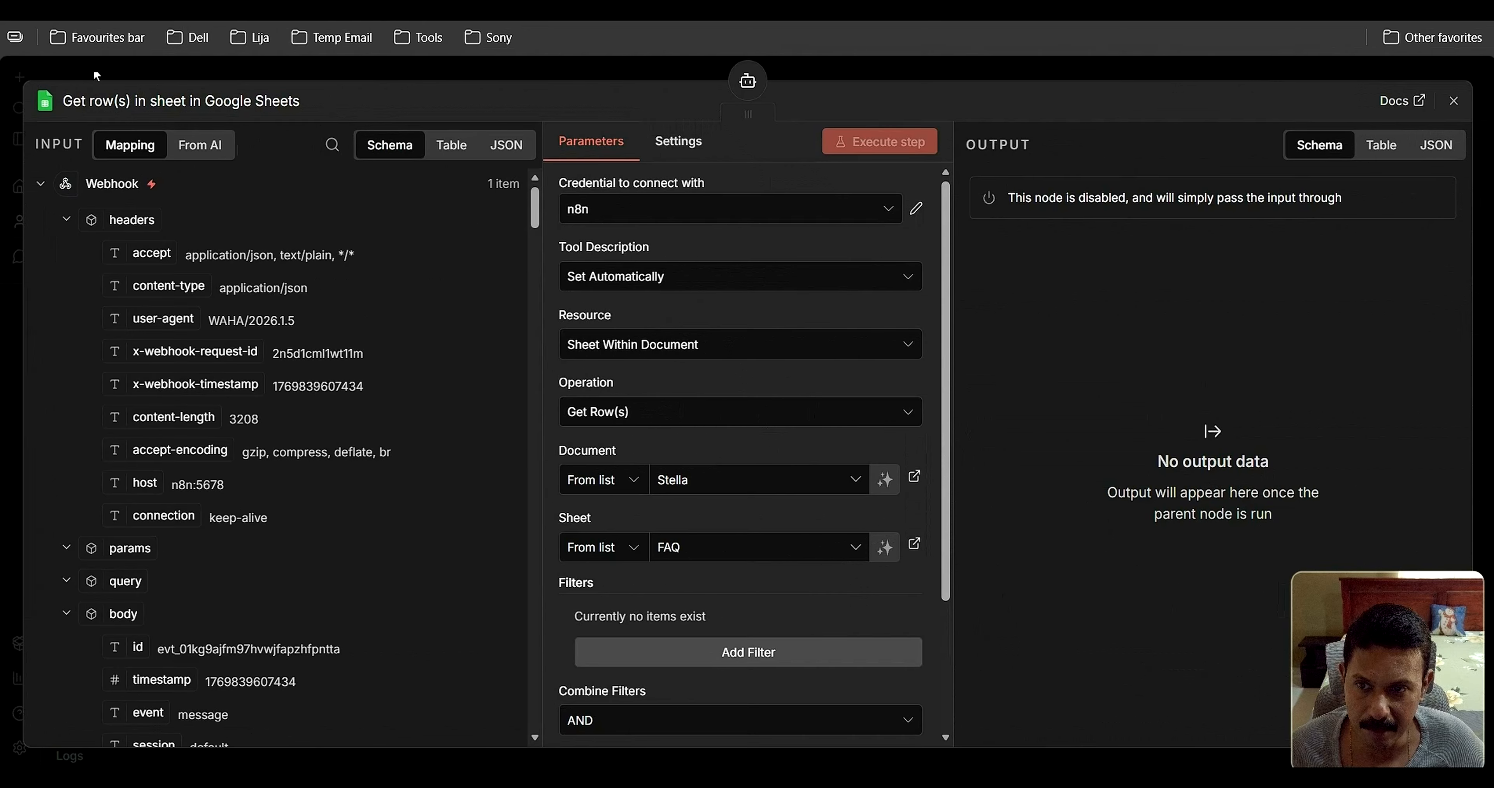
pyautogui.click(133, 99)
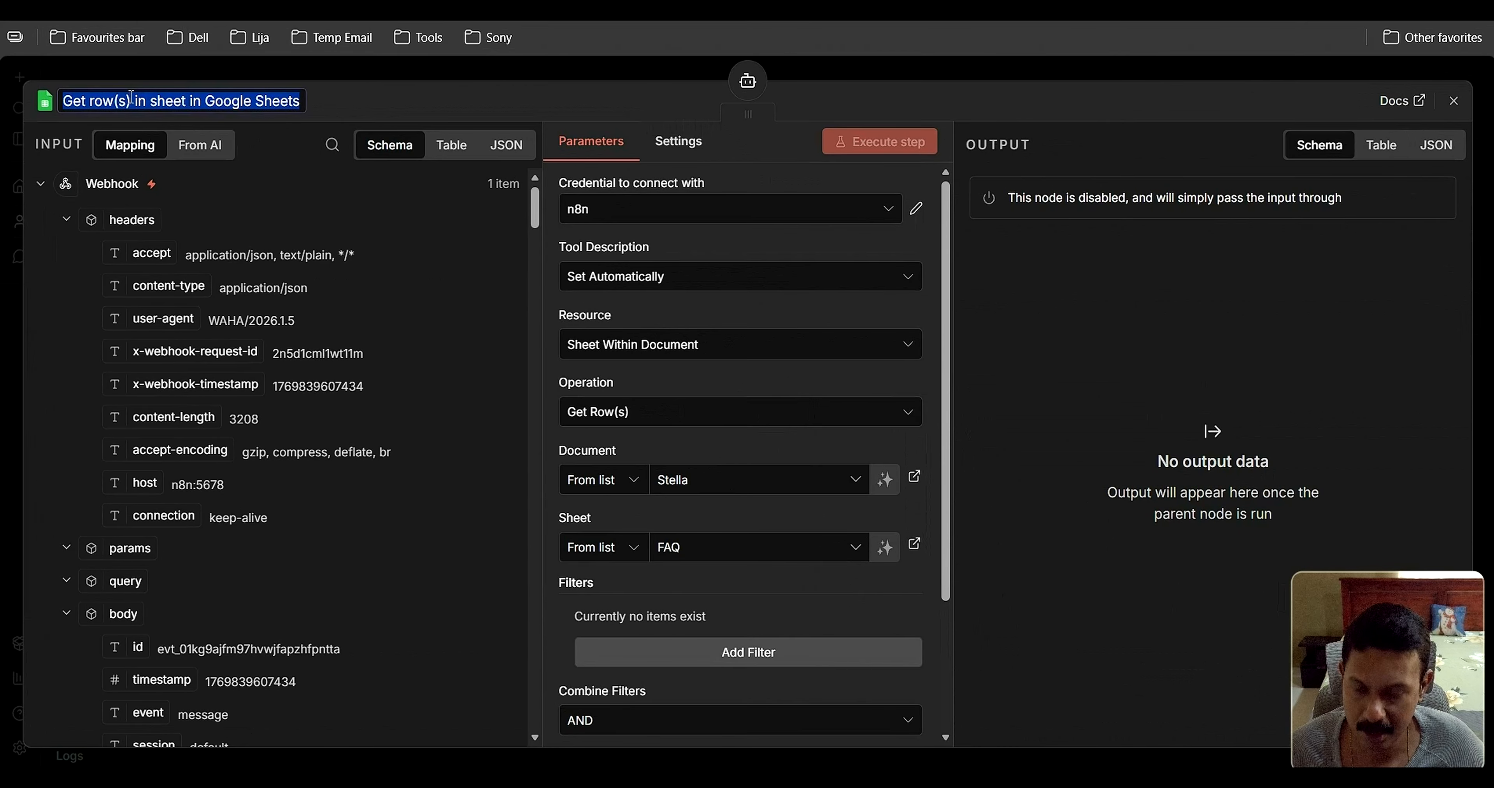
pyautogui.write('FAQ')
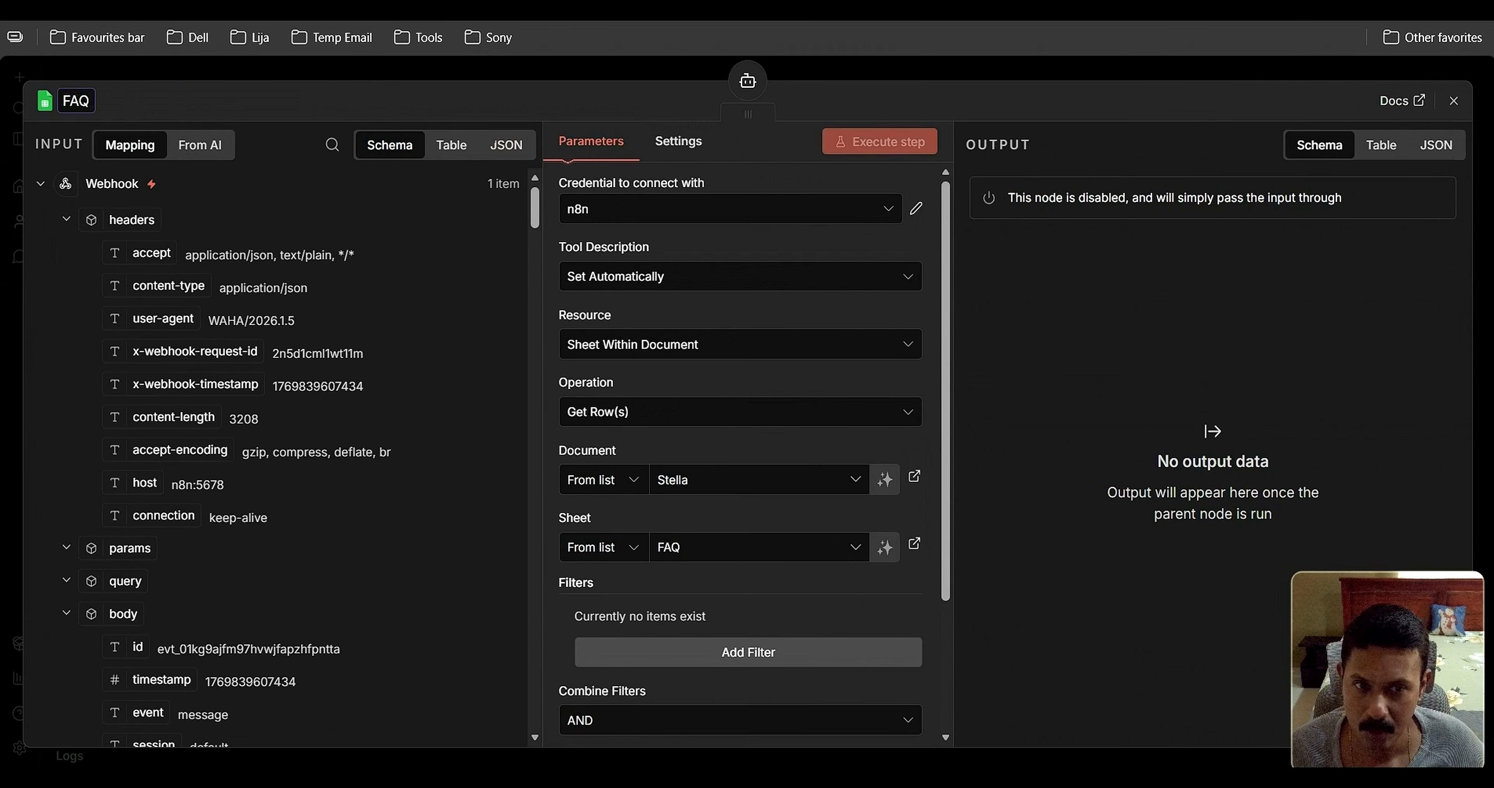
pyautogui.click(1453, 100)
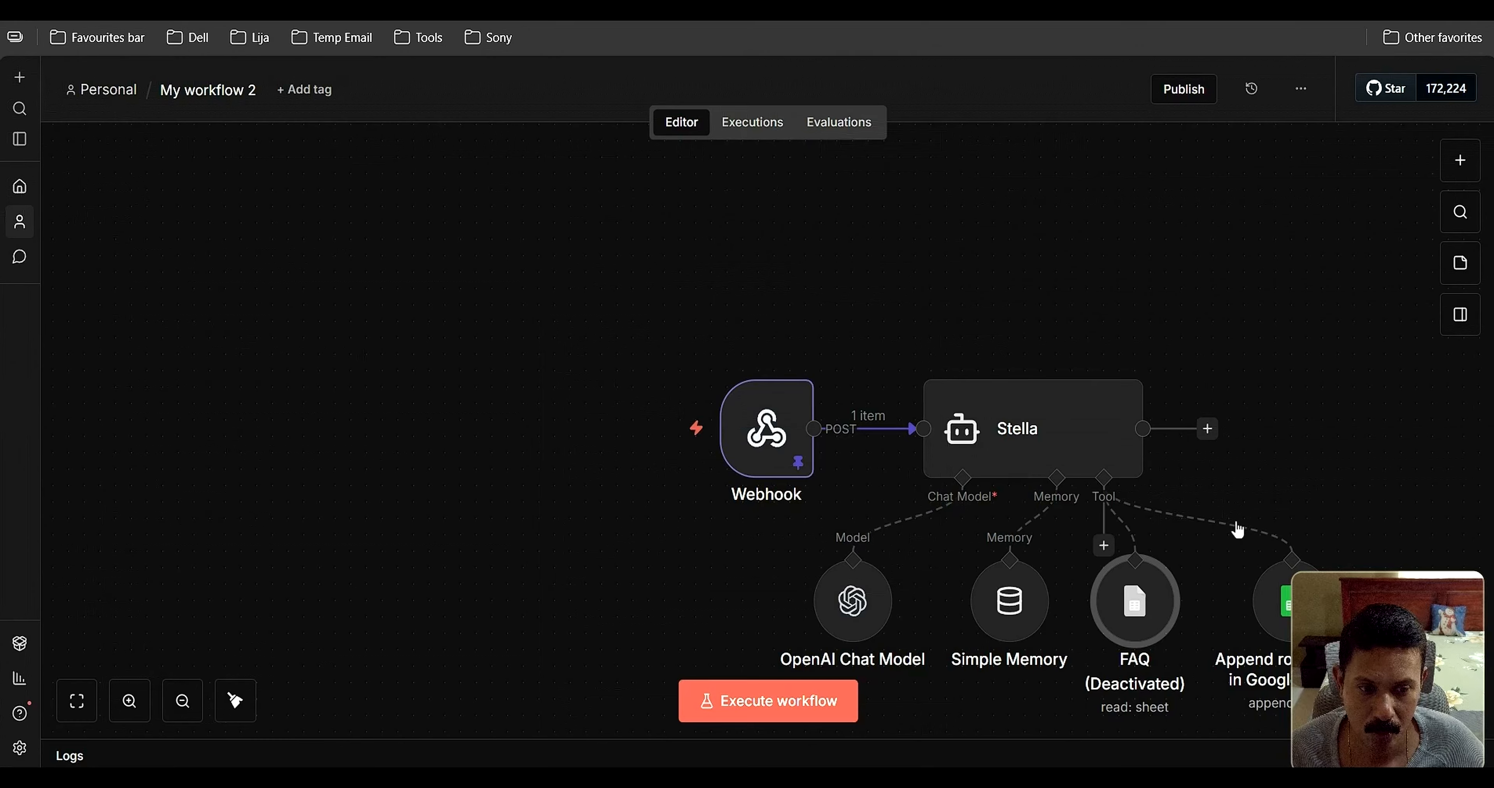
pyautogui.moveTo(1137, 637)
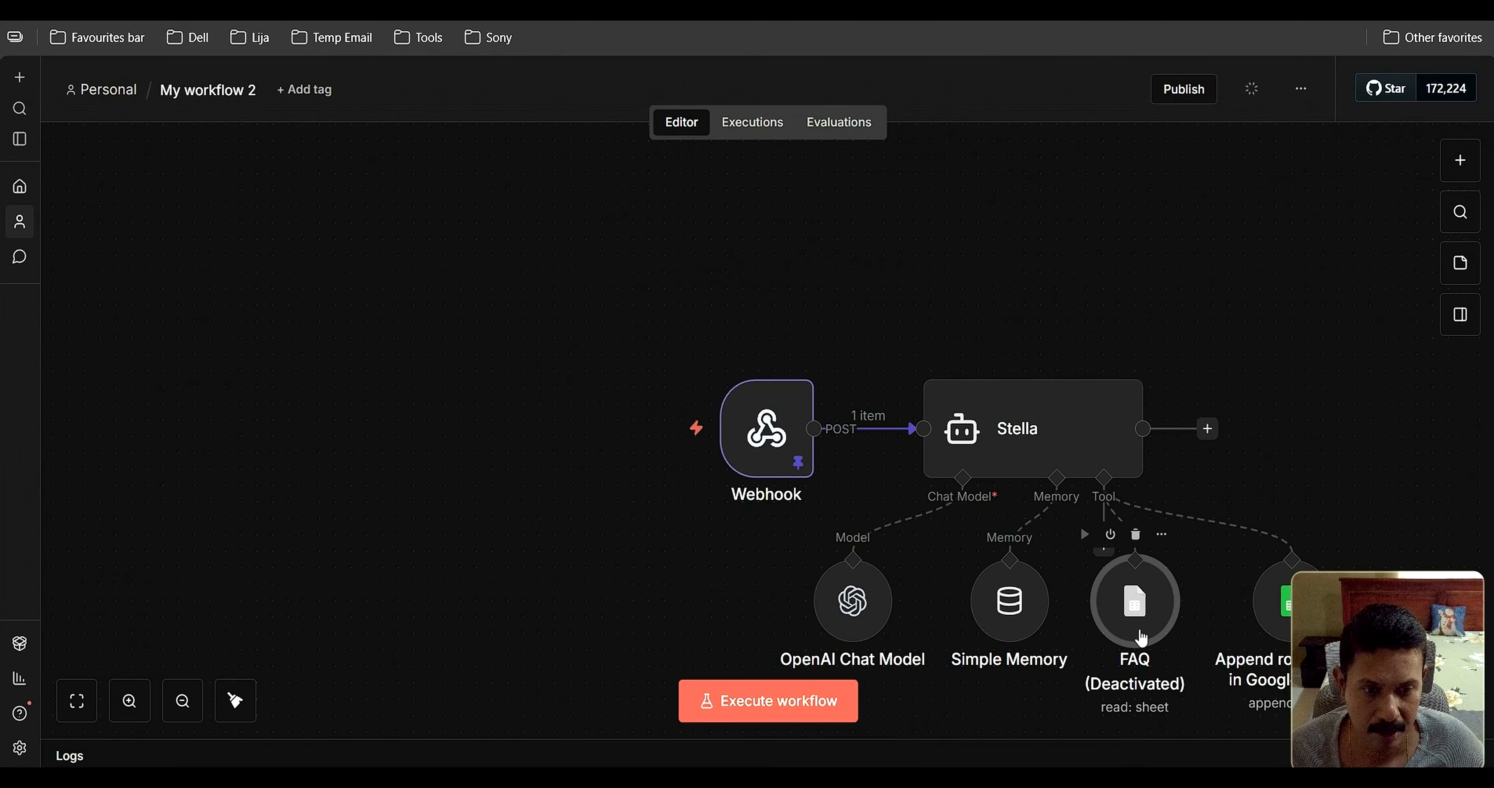
pyautogui.click(1111, 535)
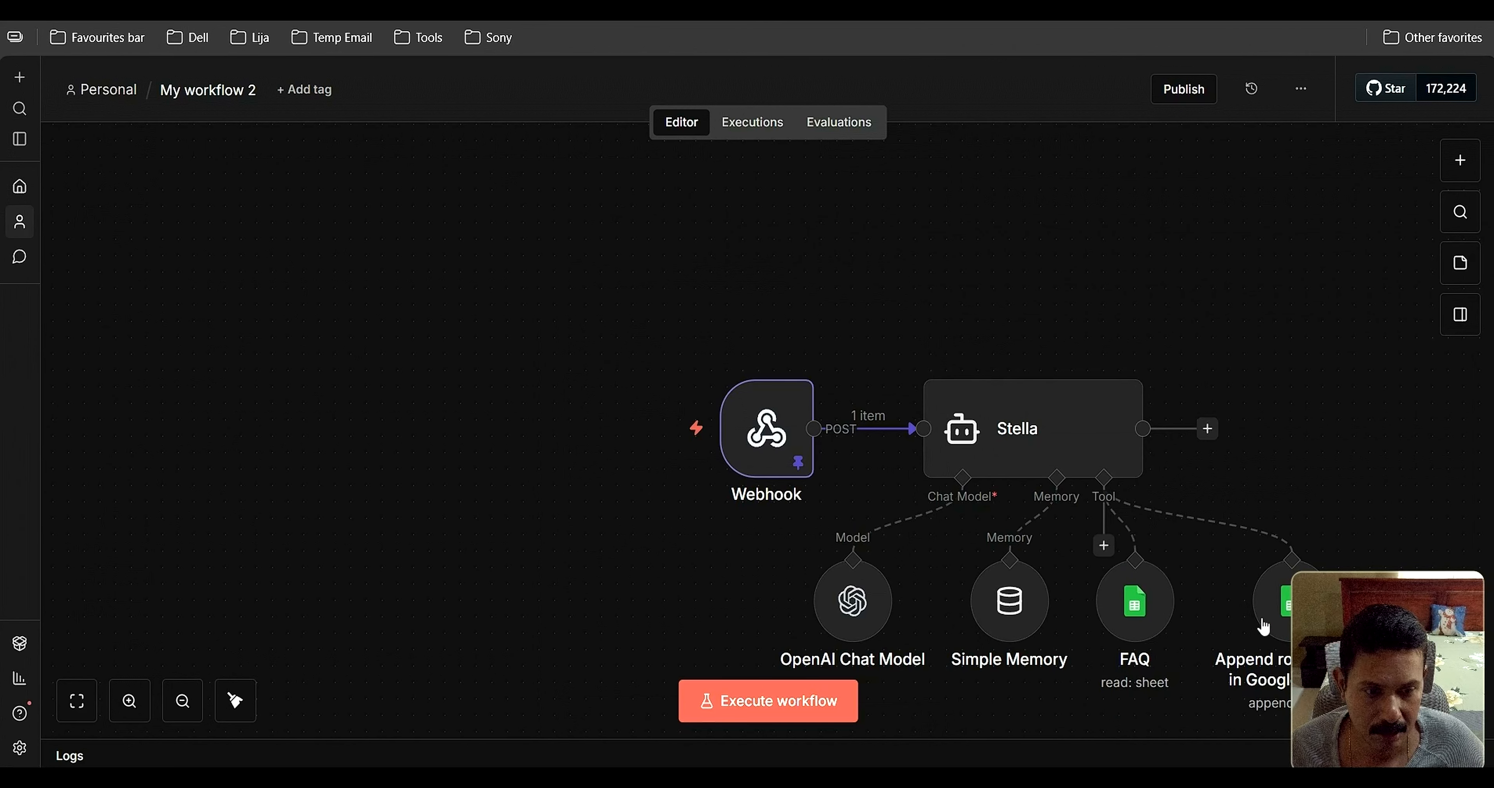
# Rename the Append row in sheet tool node to 'ClientRec'
pyautogui.doubleClick(1282, 613)
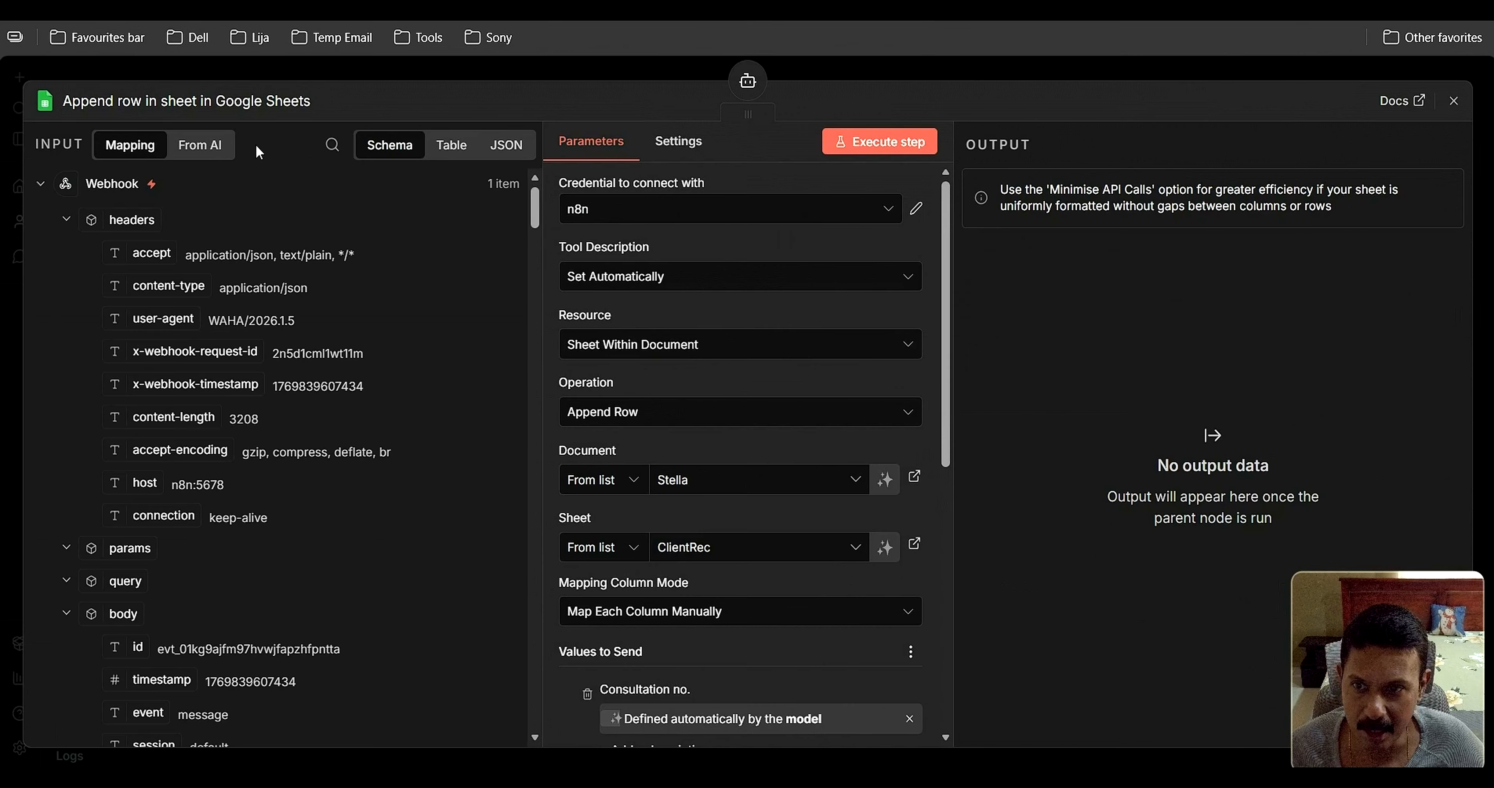
pyautogui.click(118, 111)
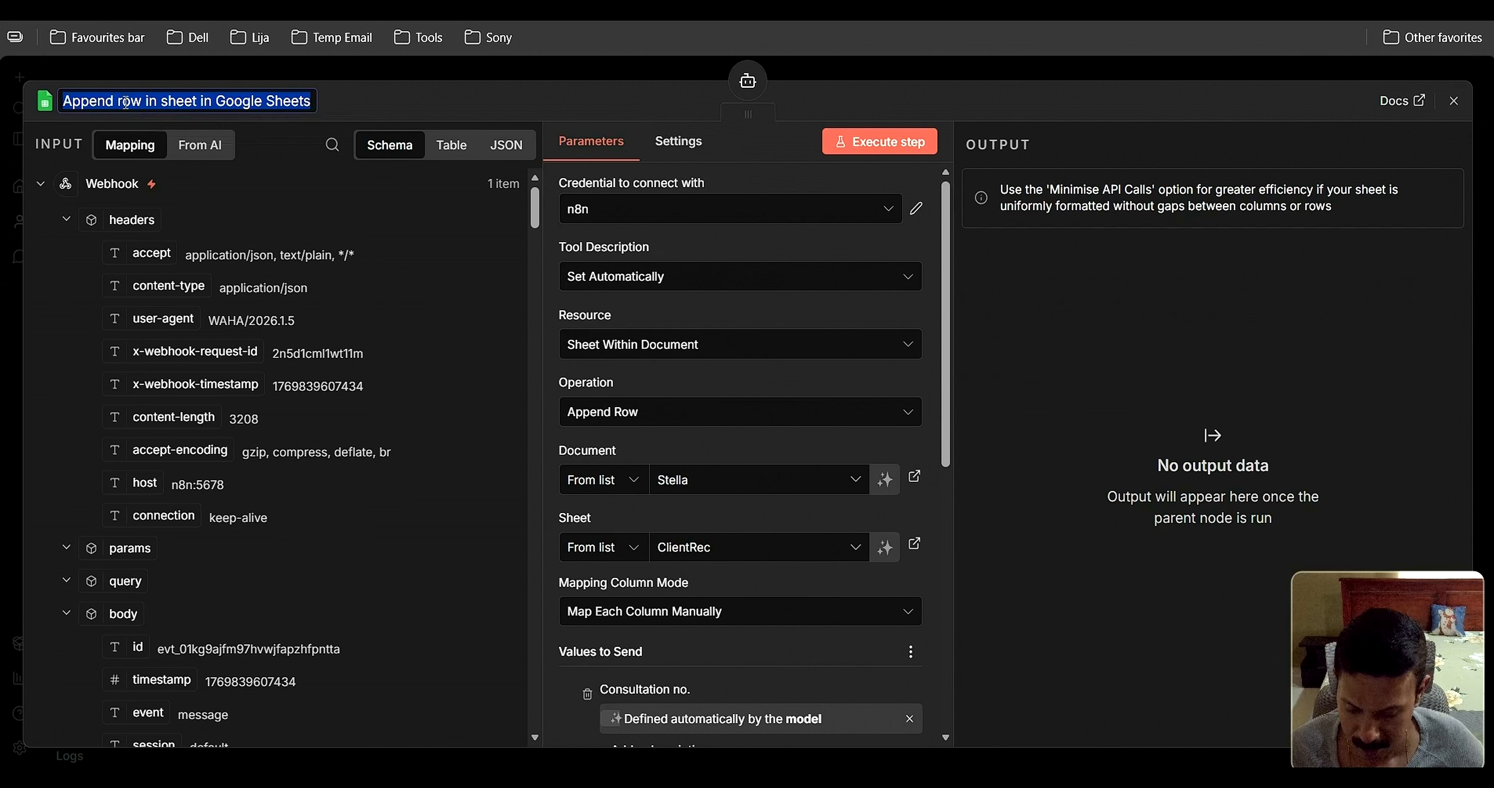
pyautogui.write('Cle')
pyautogui.press('BackSpace')
pyautogui.write('ien')
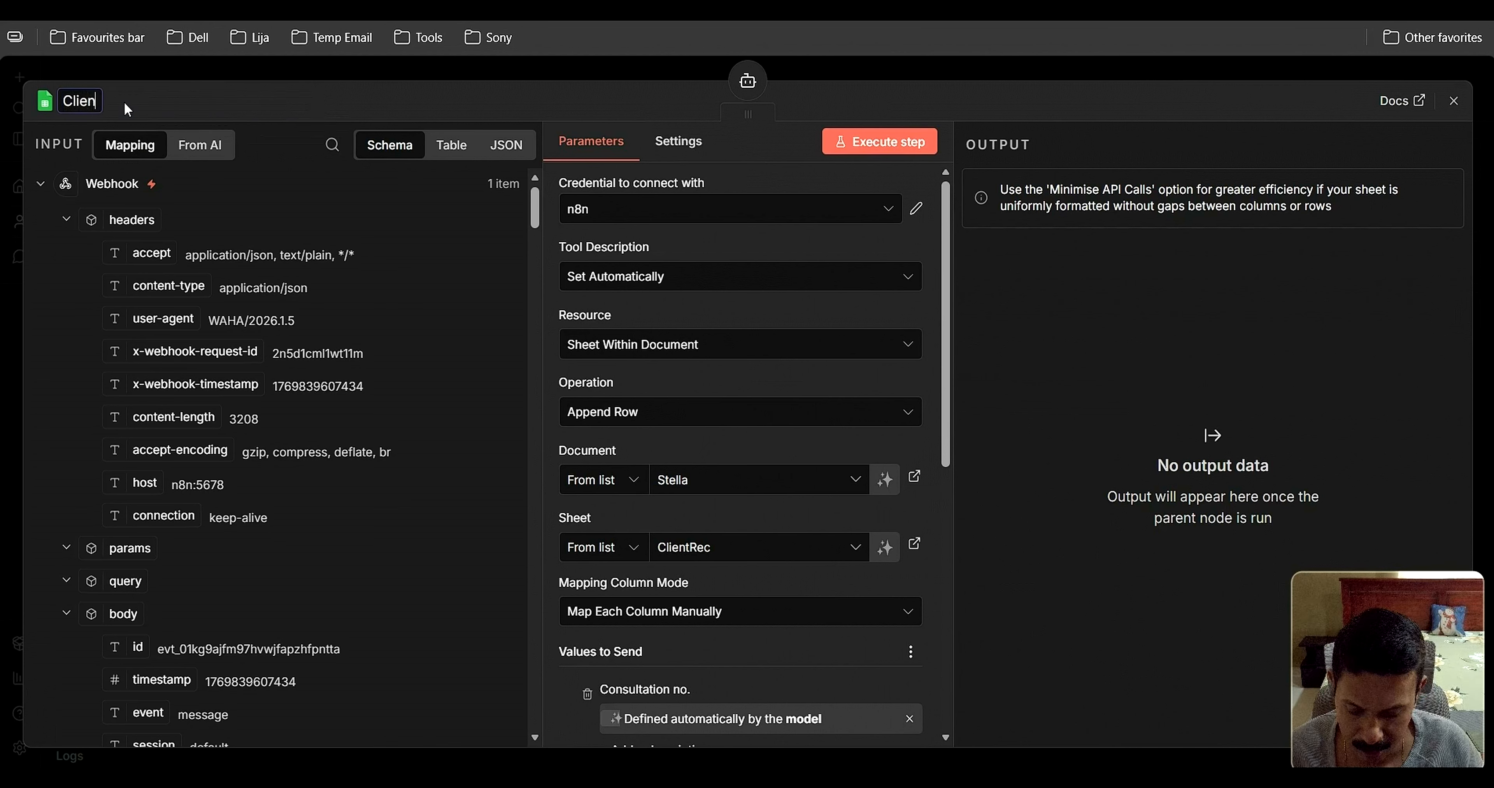
pyautogui.write('tRec')
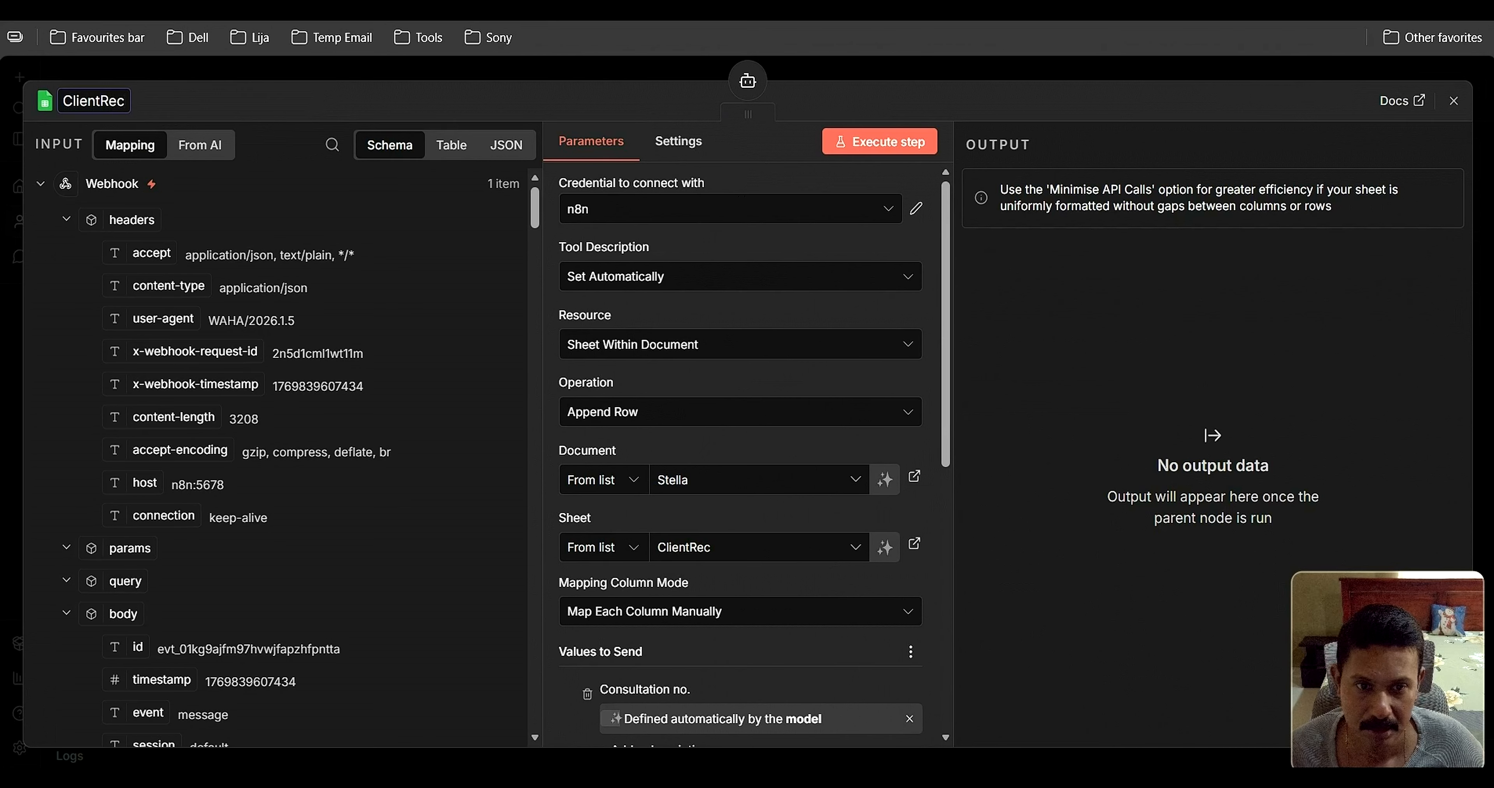
pyautogui.click(1453, 101)
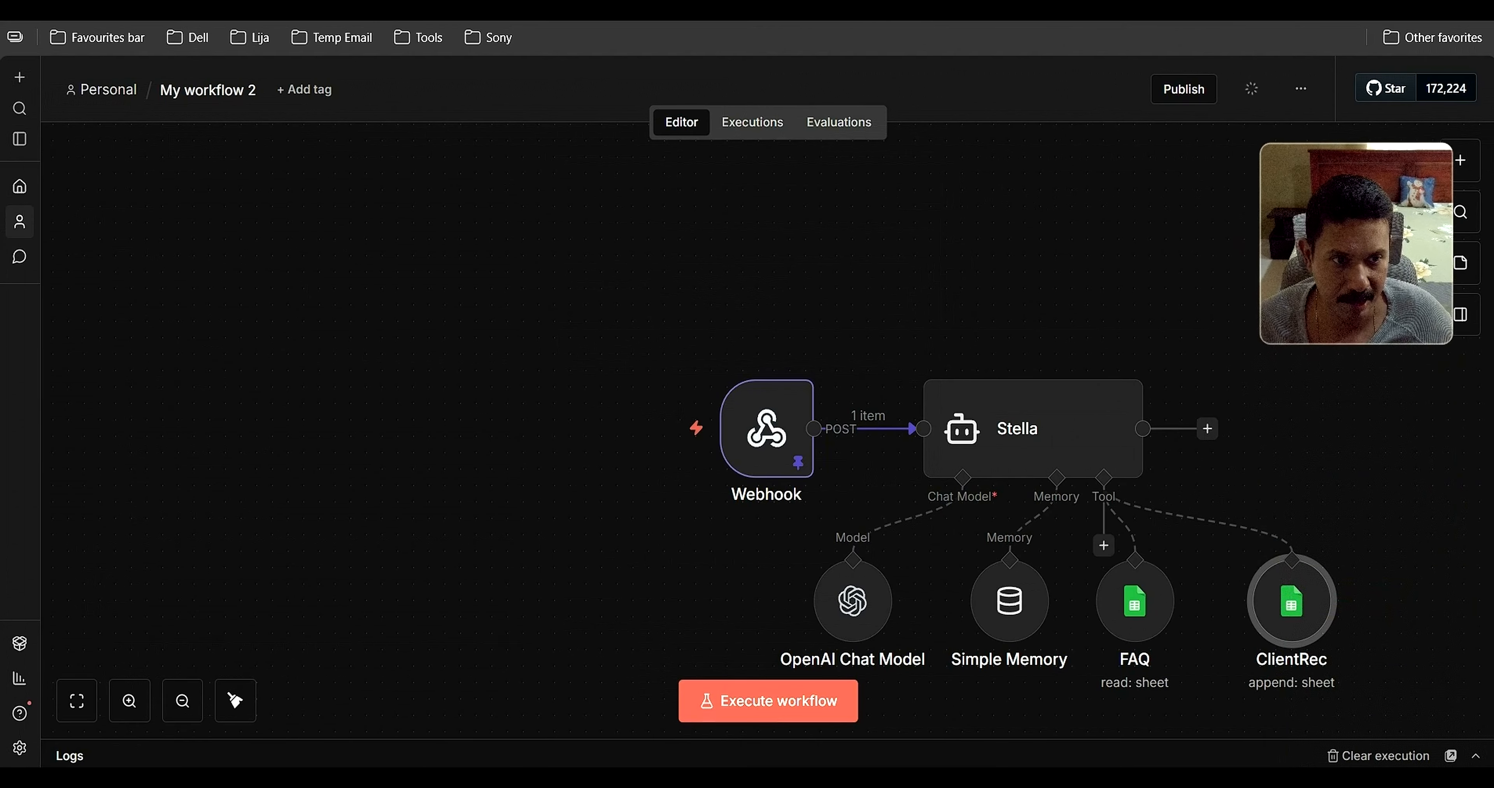
# Line up the ClientRec and FAQ nodes side by side, then add a node after Stella
pyautogui.moveTo(1292, 601); pyautogui.dragTo(1291, 586)
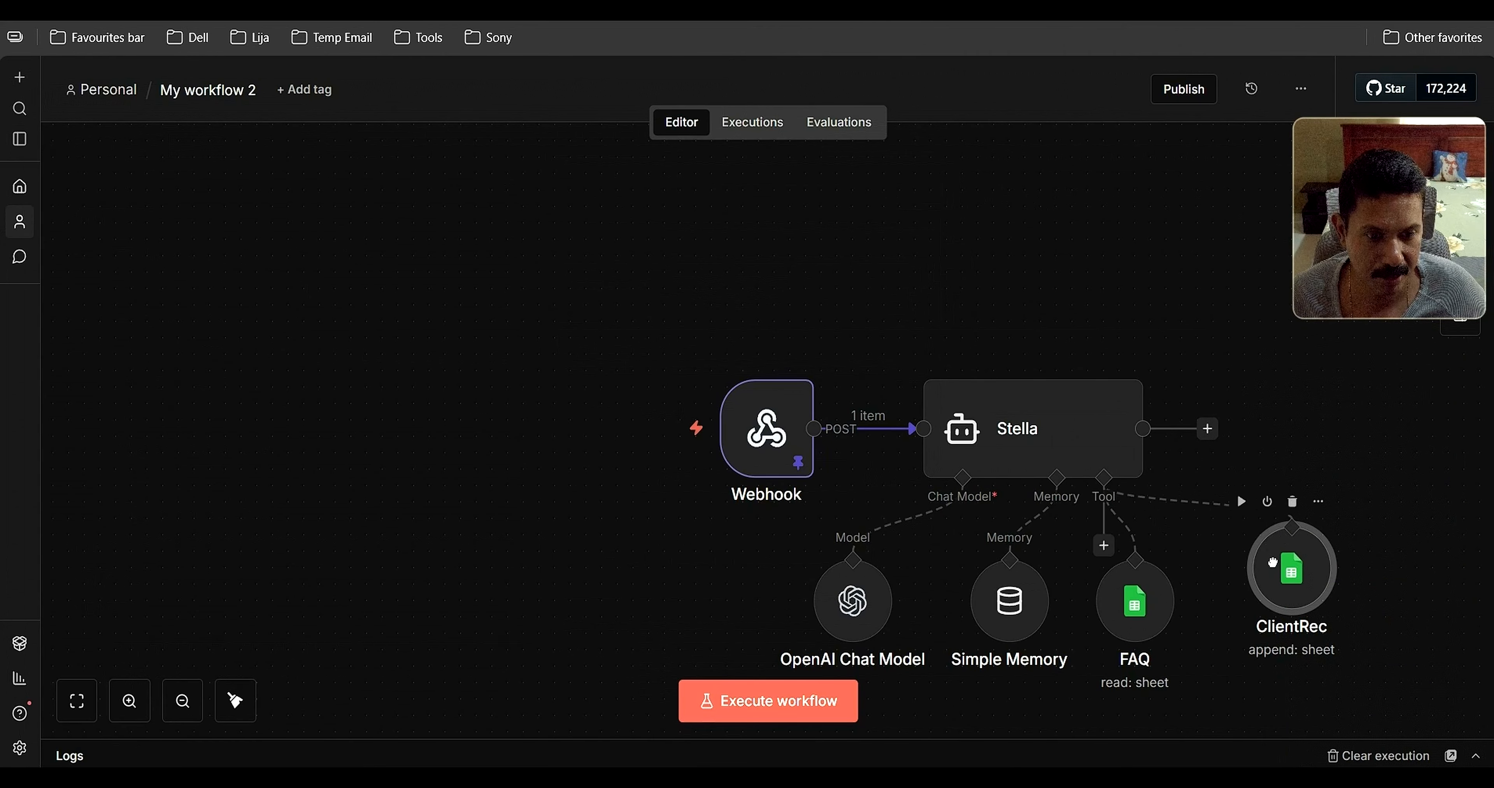
pyautogui.moveTo(1121, 602); pyautogui.dragTo(1136, 601)
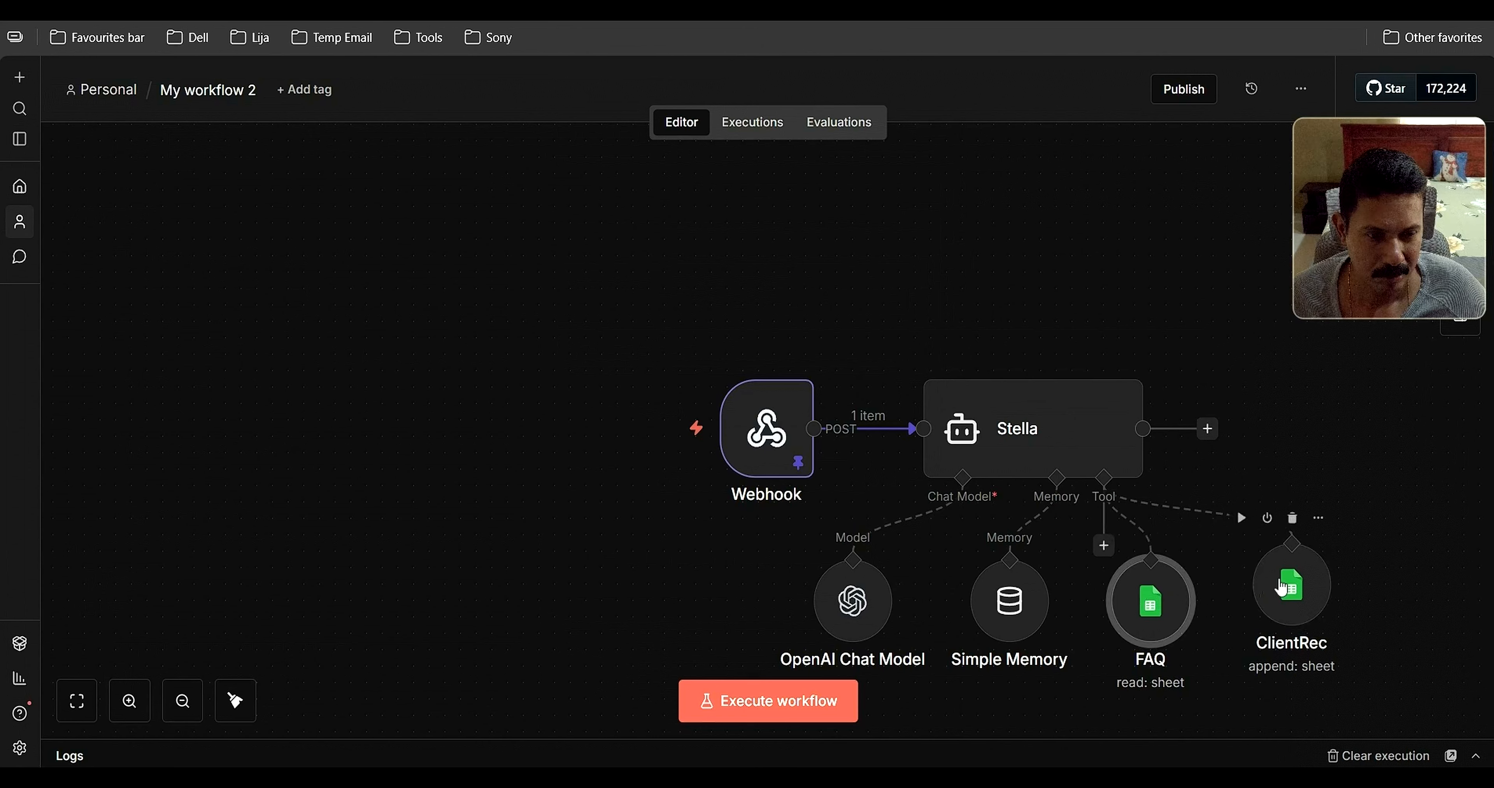
pyautogui.moveTo(1288, 581); pyautogui.dragTo(1287, 597)
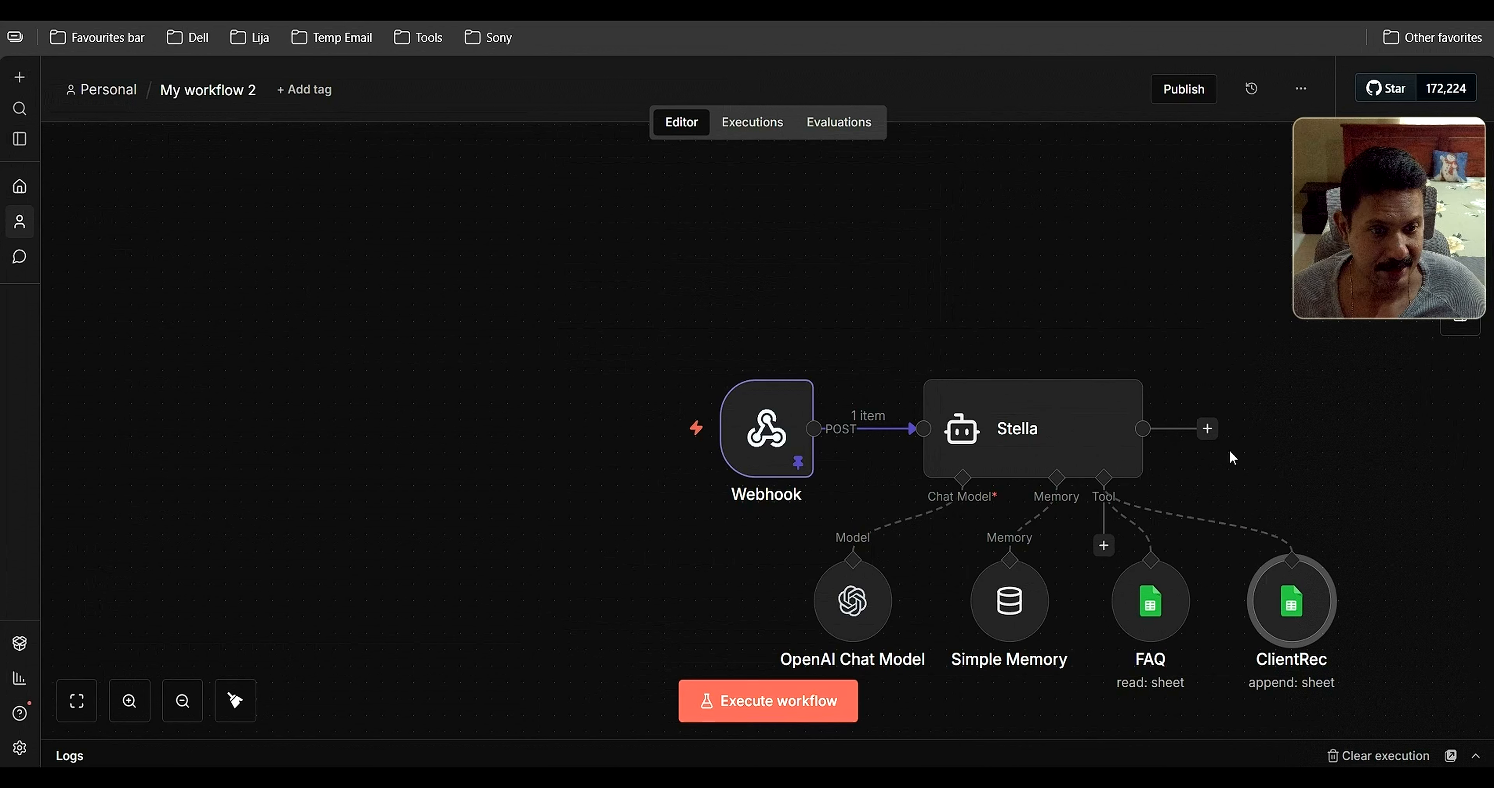
pyautogui.click(1218, 439)
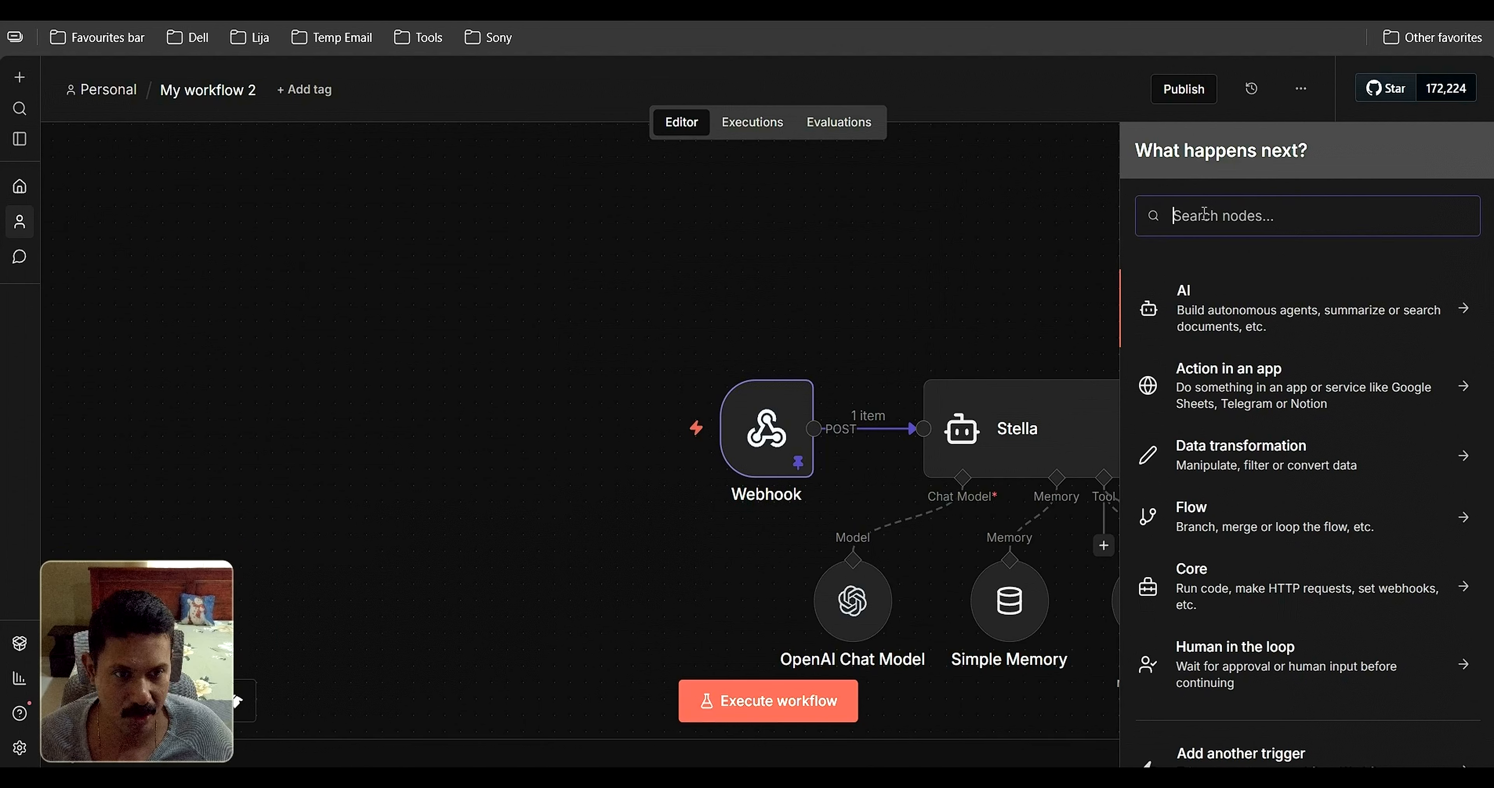
pyautogui.write('Http')
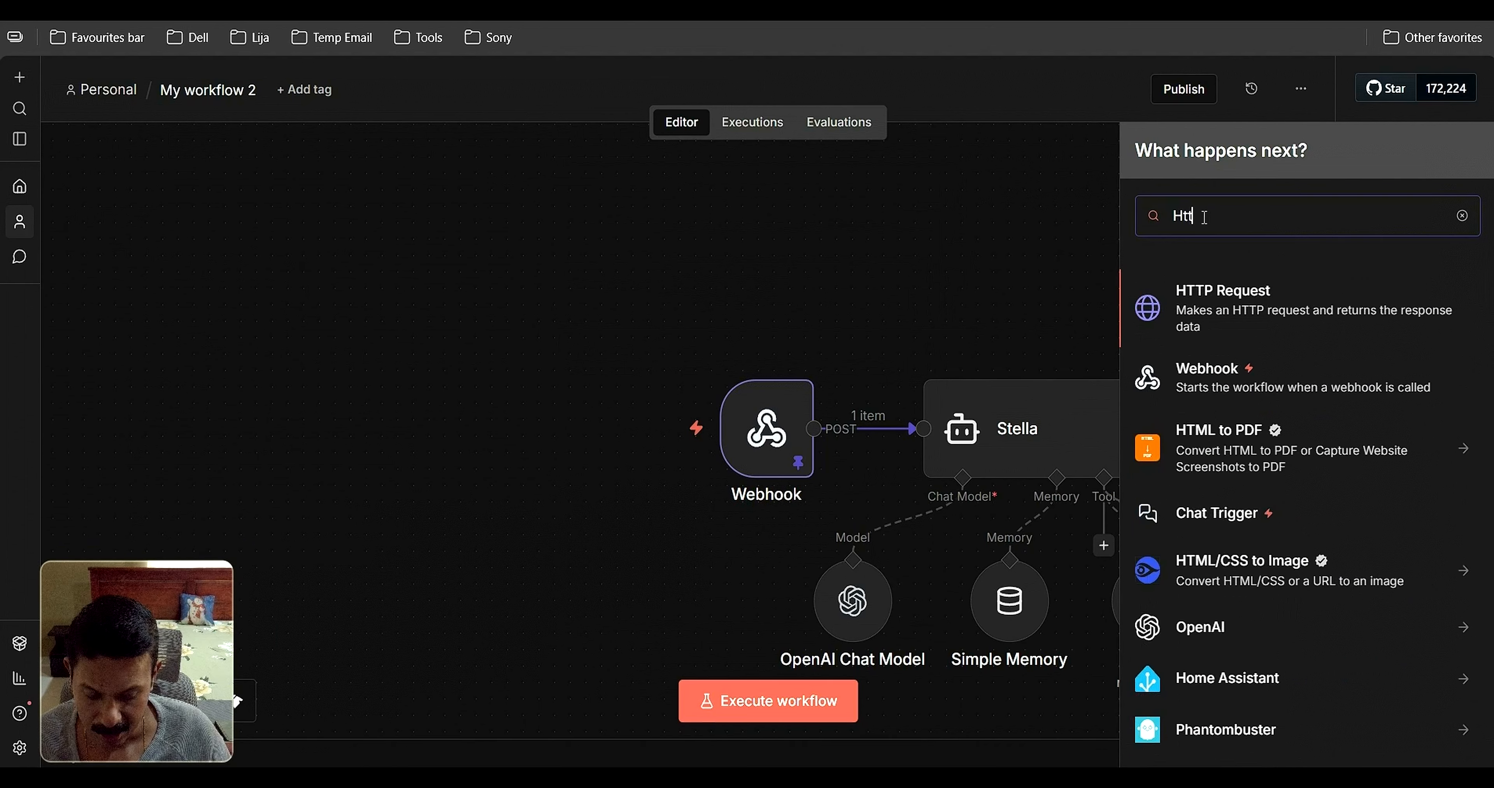
pyautogui.click(1257, 293)
pyautogui.click(885, 254)
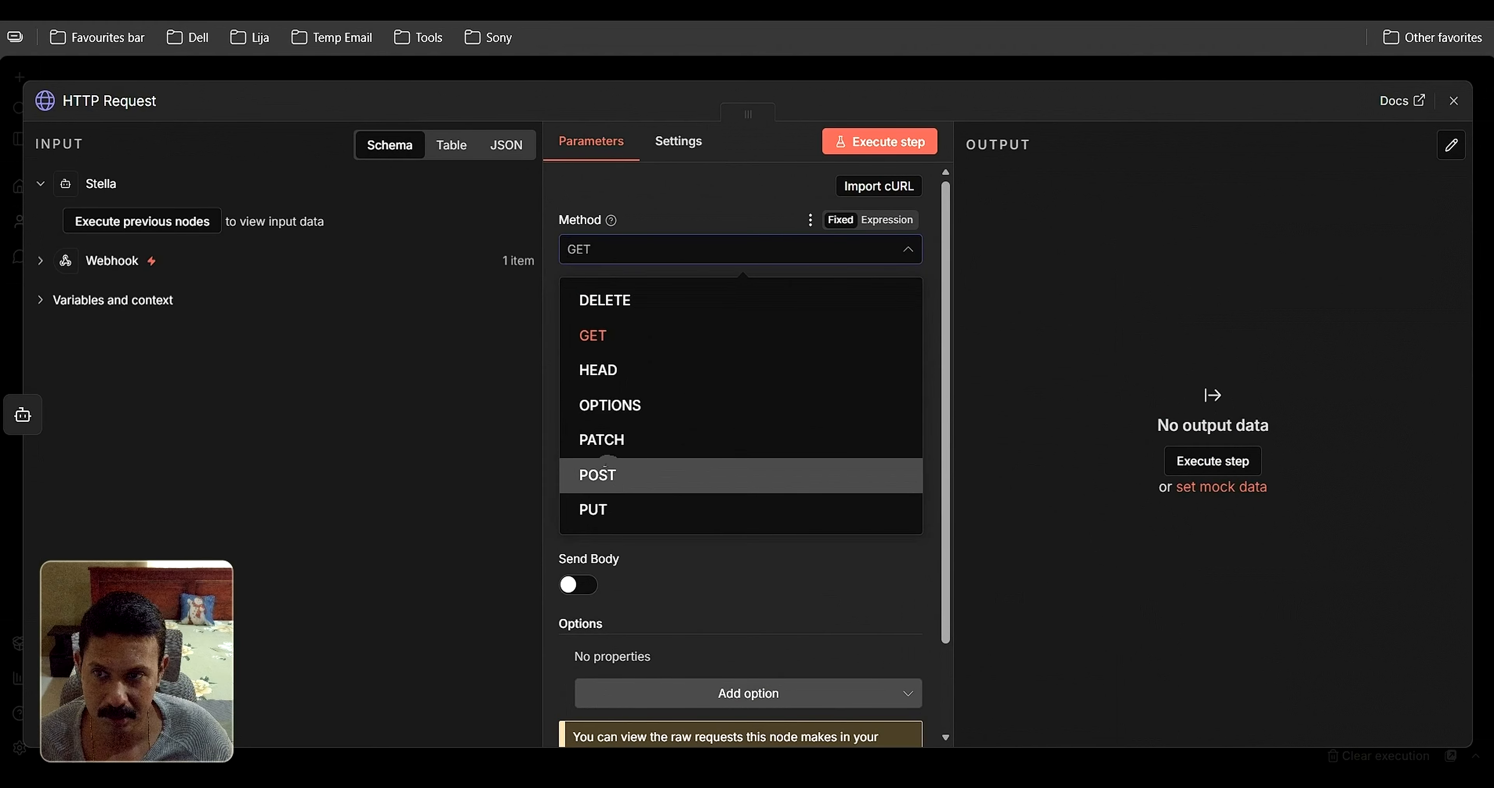
pyautogui.click(616, 484)
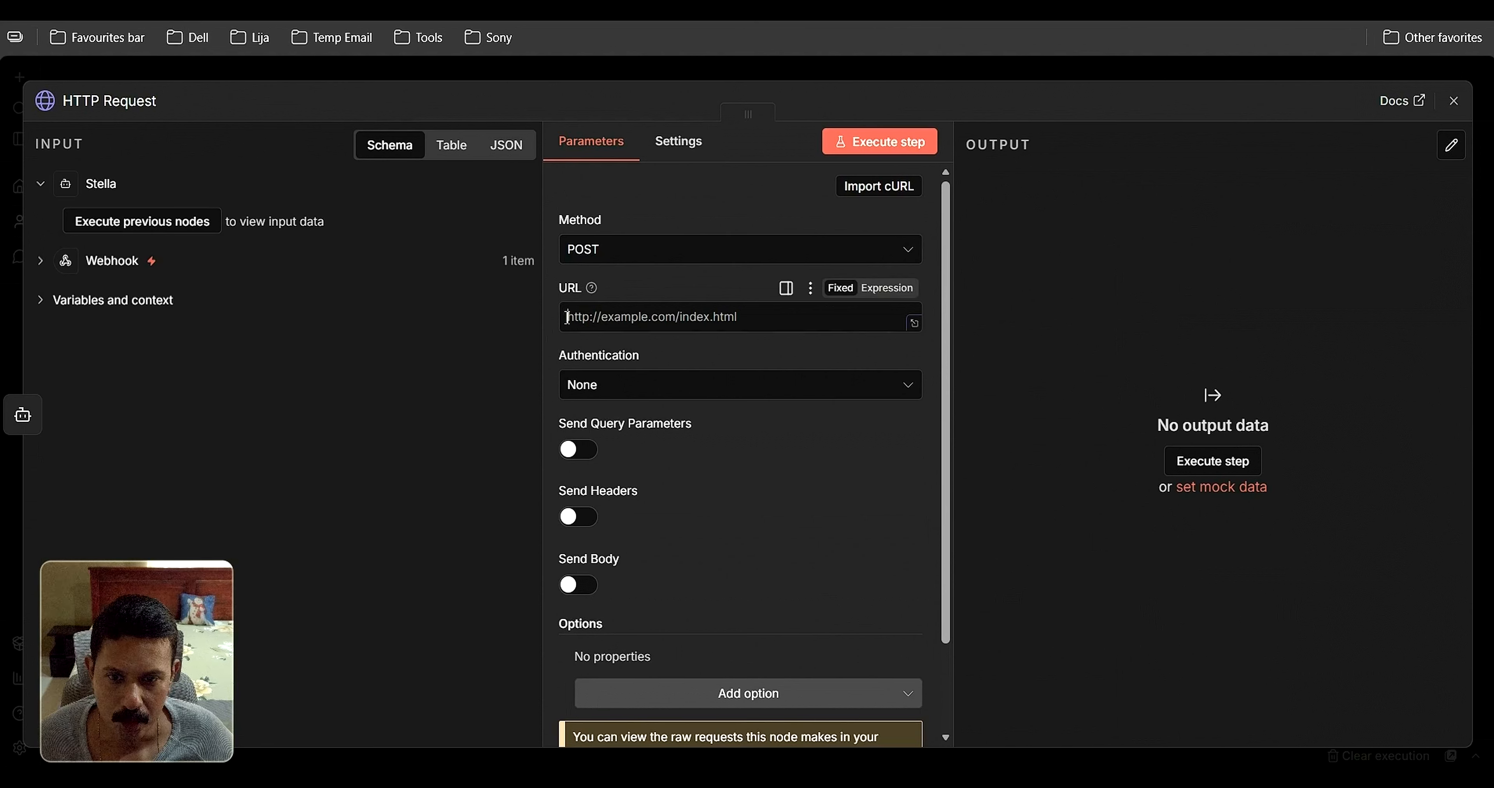
pyautogui.click(636, 329)
pyautogui.write('http://WAHA:3000/api/sendText')
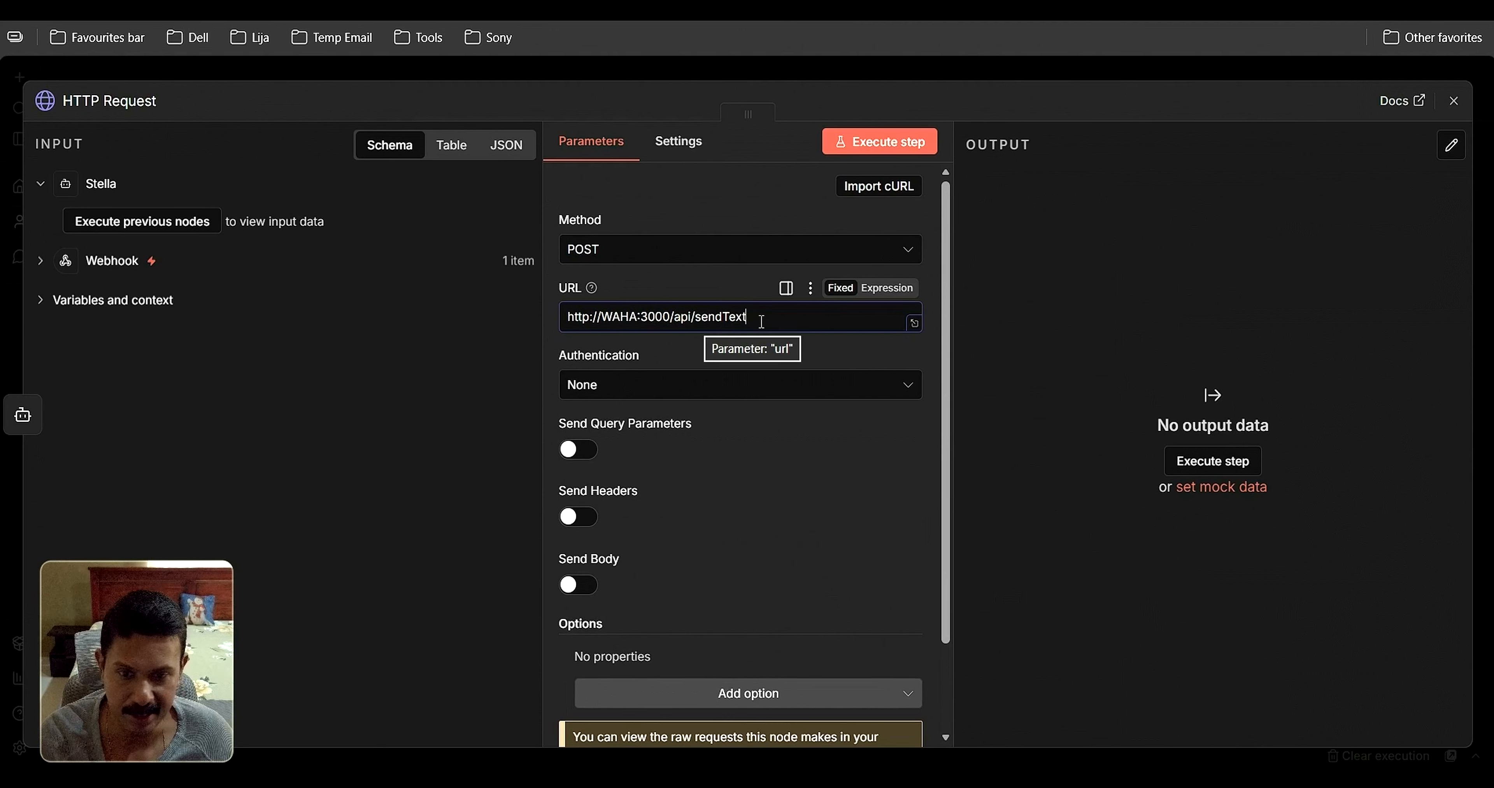
# Authenticate with Generic Credential Type, Header Auth, and the 'Header Auth account' credential
pyautogui.click(703, 385)
pyautogui.click(650, 531)
pyautogui.click(703, 457)
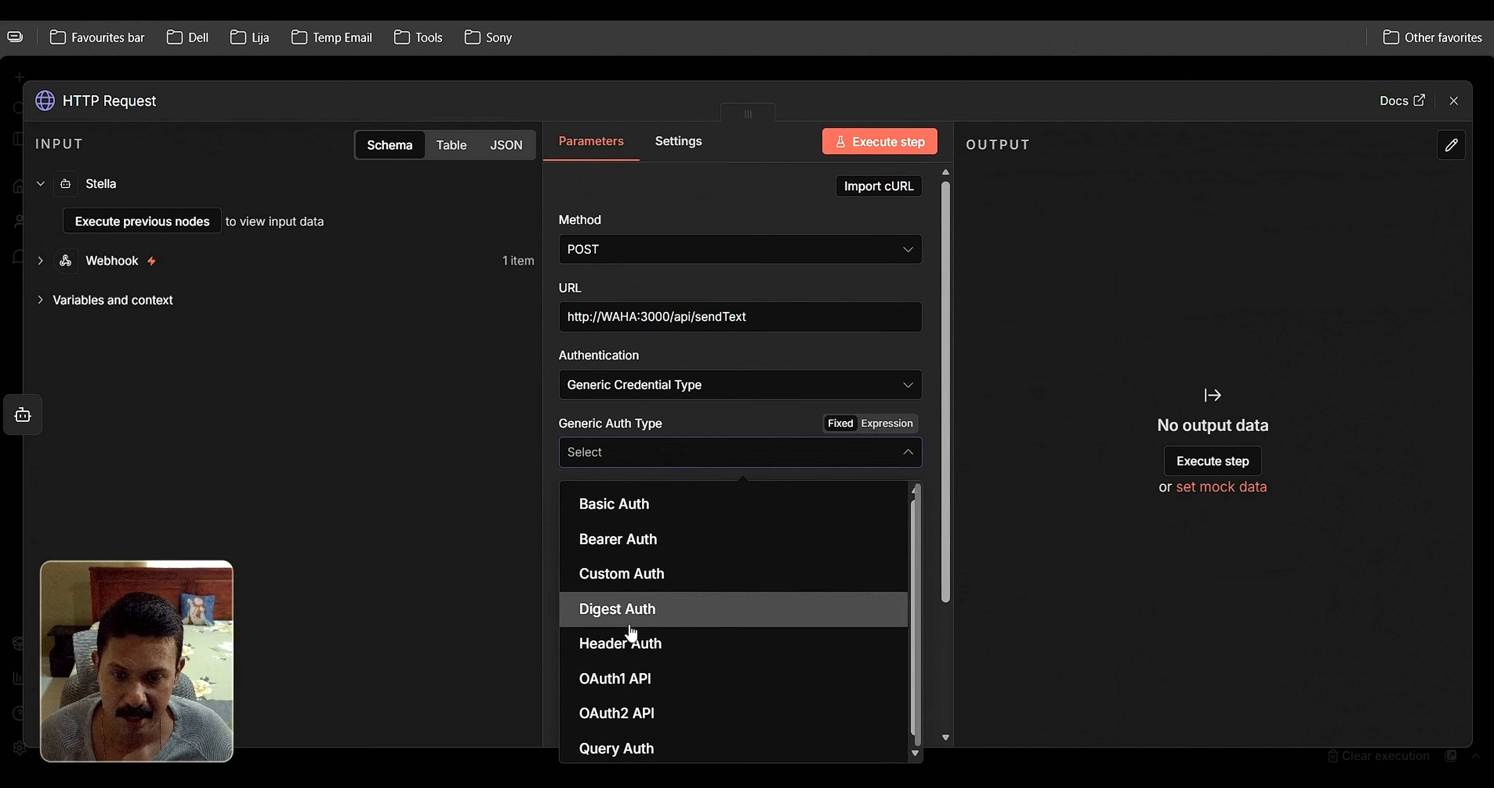
pyautogui.click(631, 648)
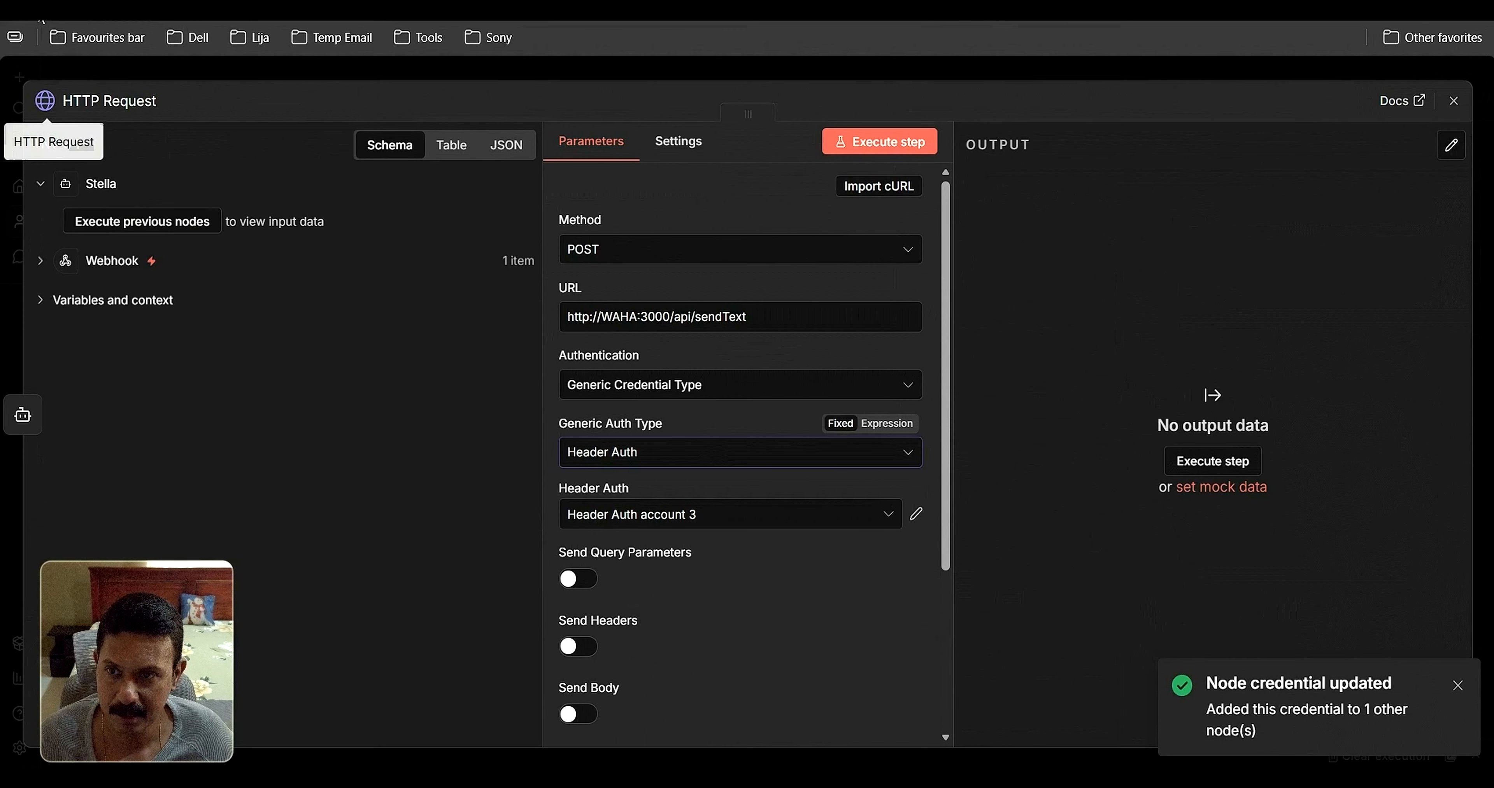
pyautogui.click(882, 518)
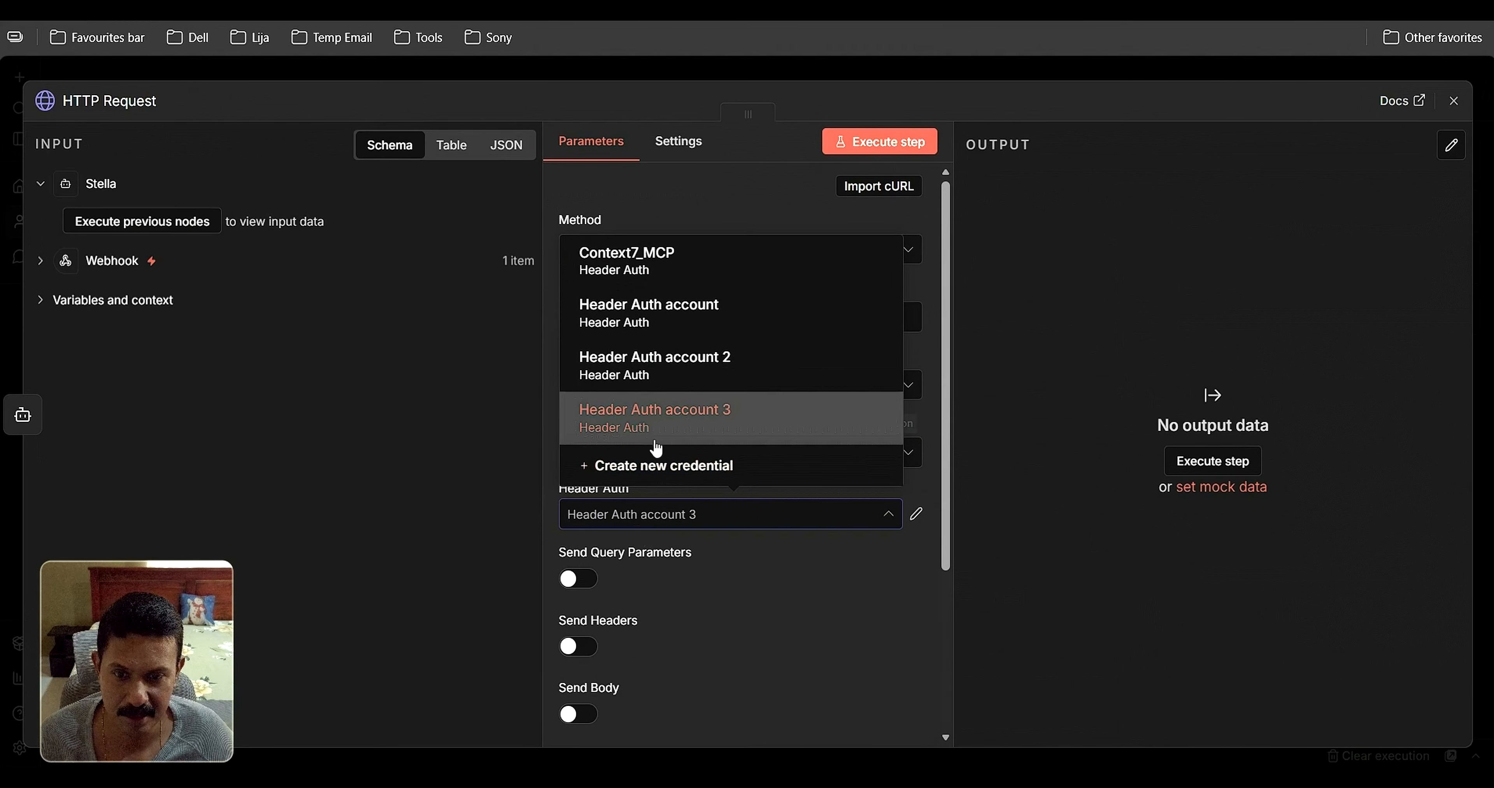
pyautogui.click(665, 320)
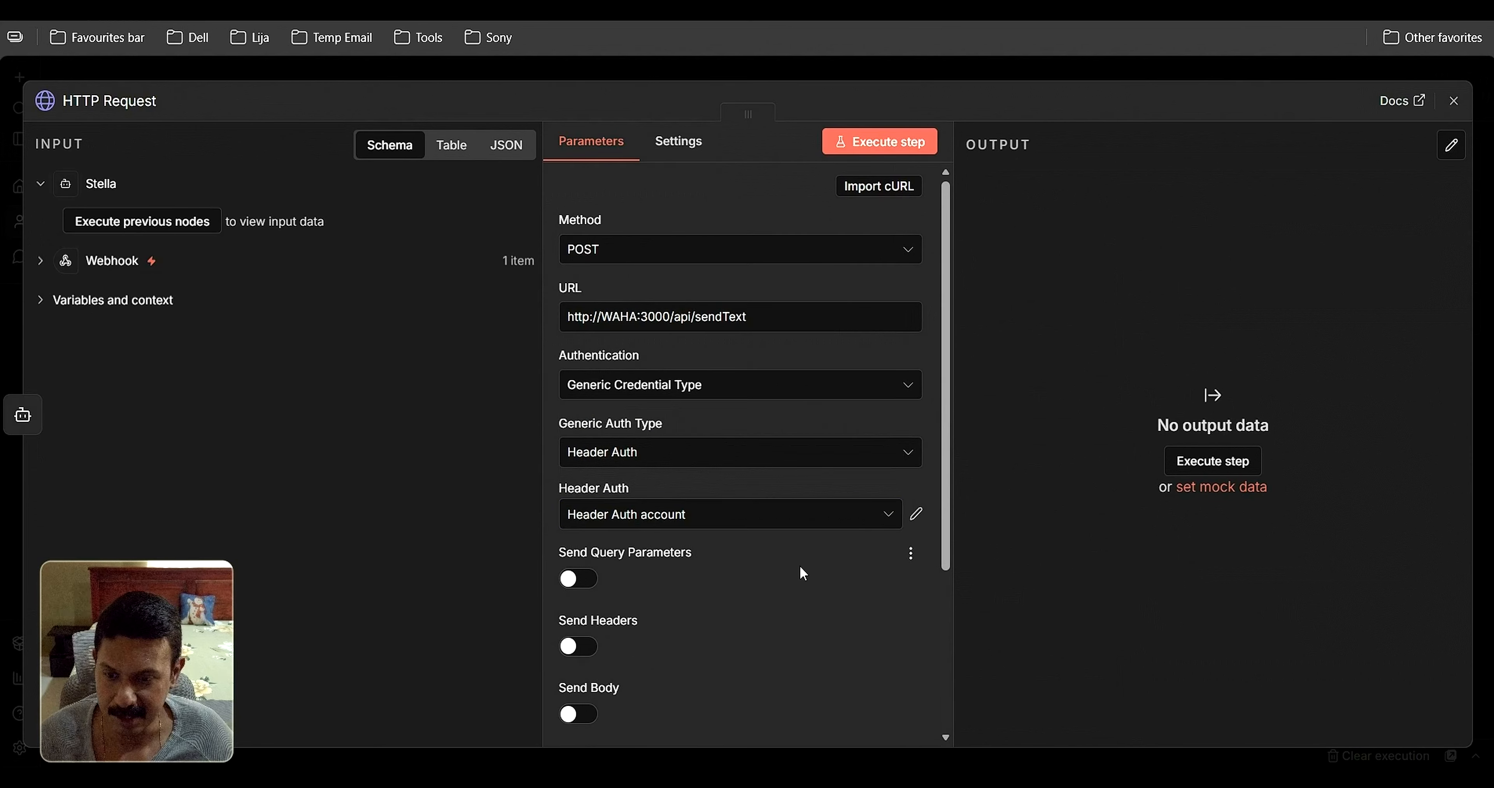
# Enable Send Body and set Specify Body to Using JSON
pyautogui.moveTo(943, 500); pyautogui.dragTo(951, 524)
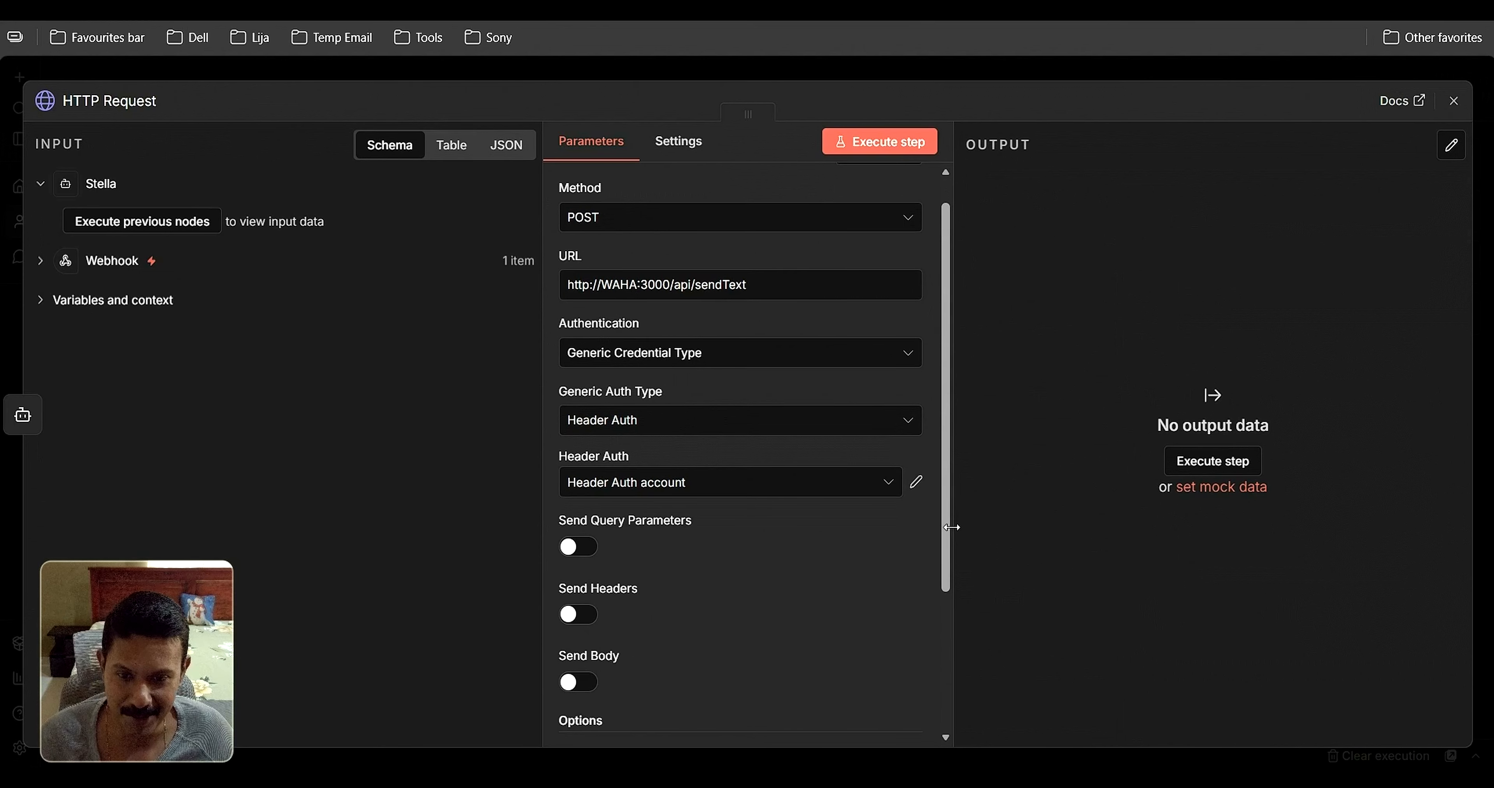
pyautogui.scroll(-2, 889, 557)
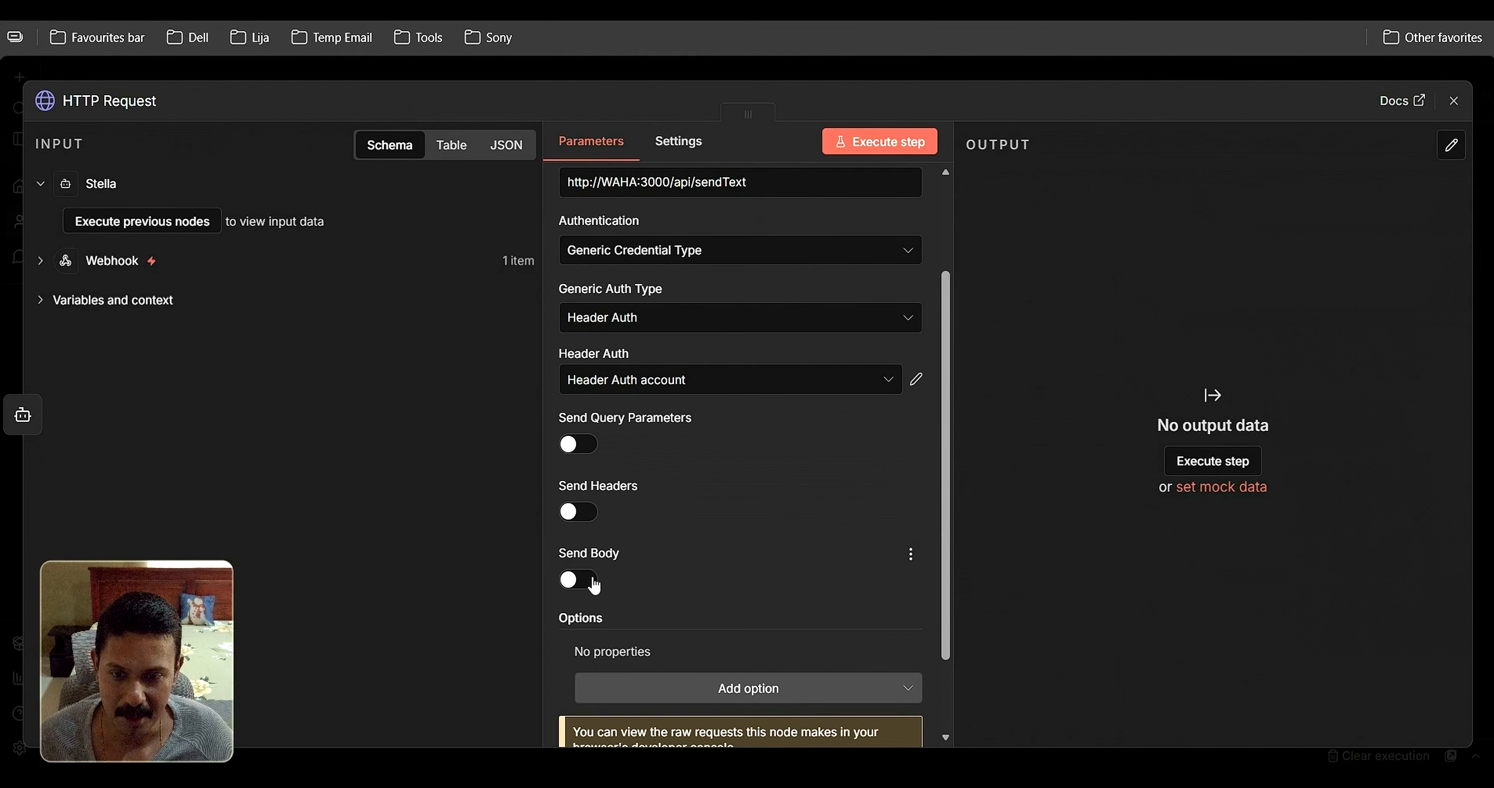
pyautogui.click(580, 580)
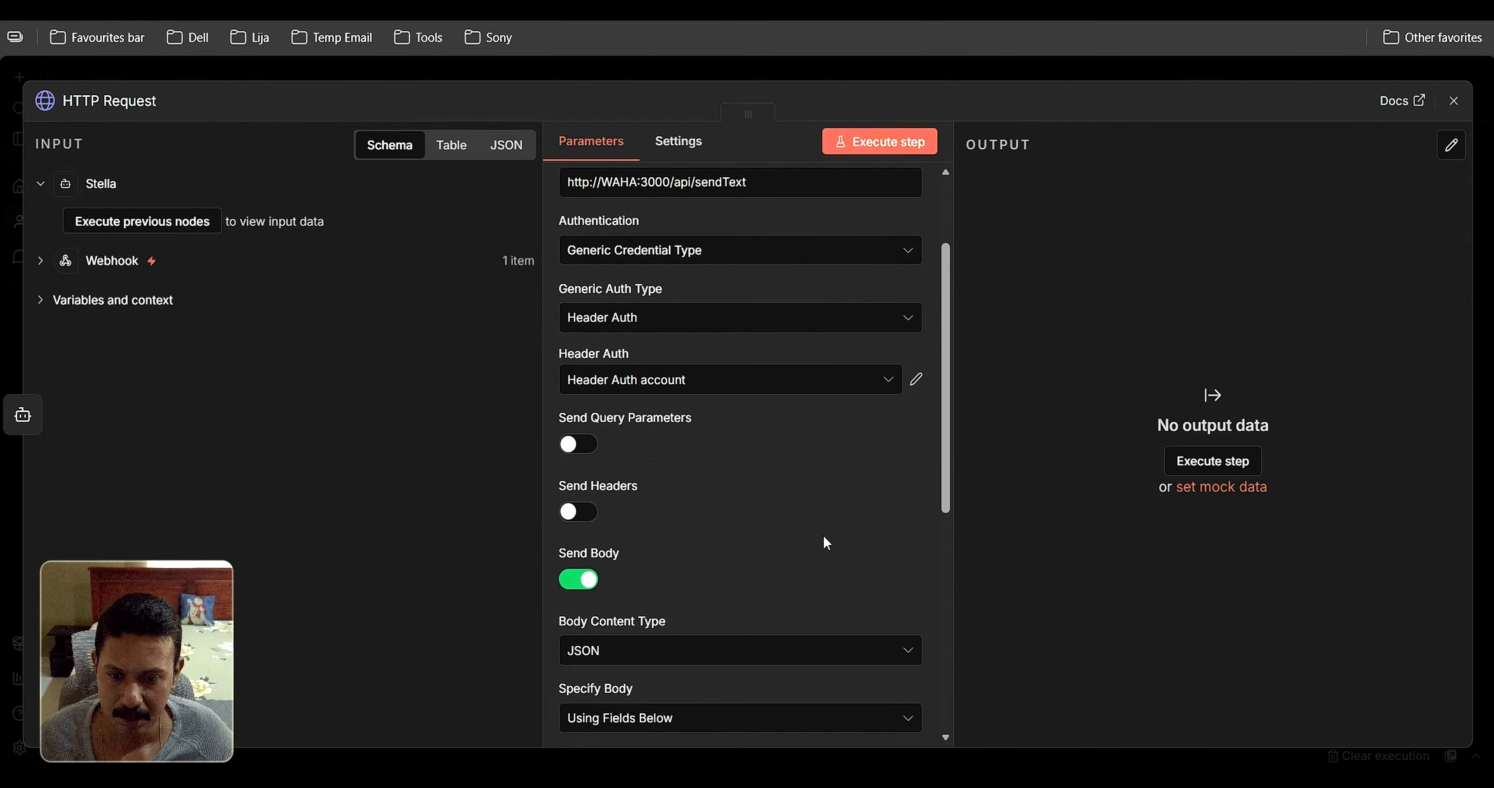
pyautogui.scroll(-2, 826, 543)
pyautogui.click(787, 627)
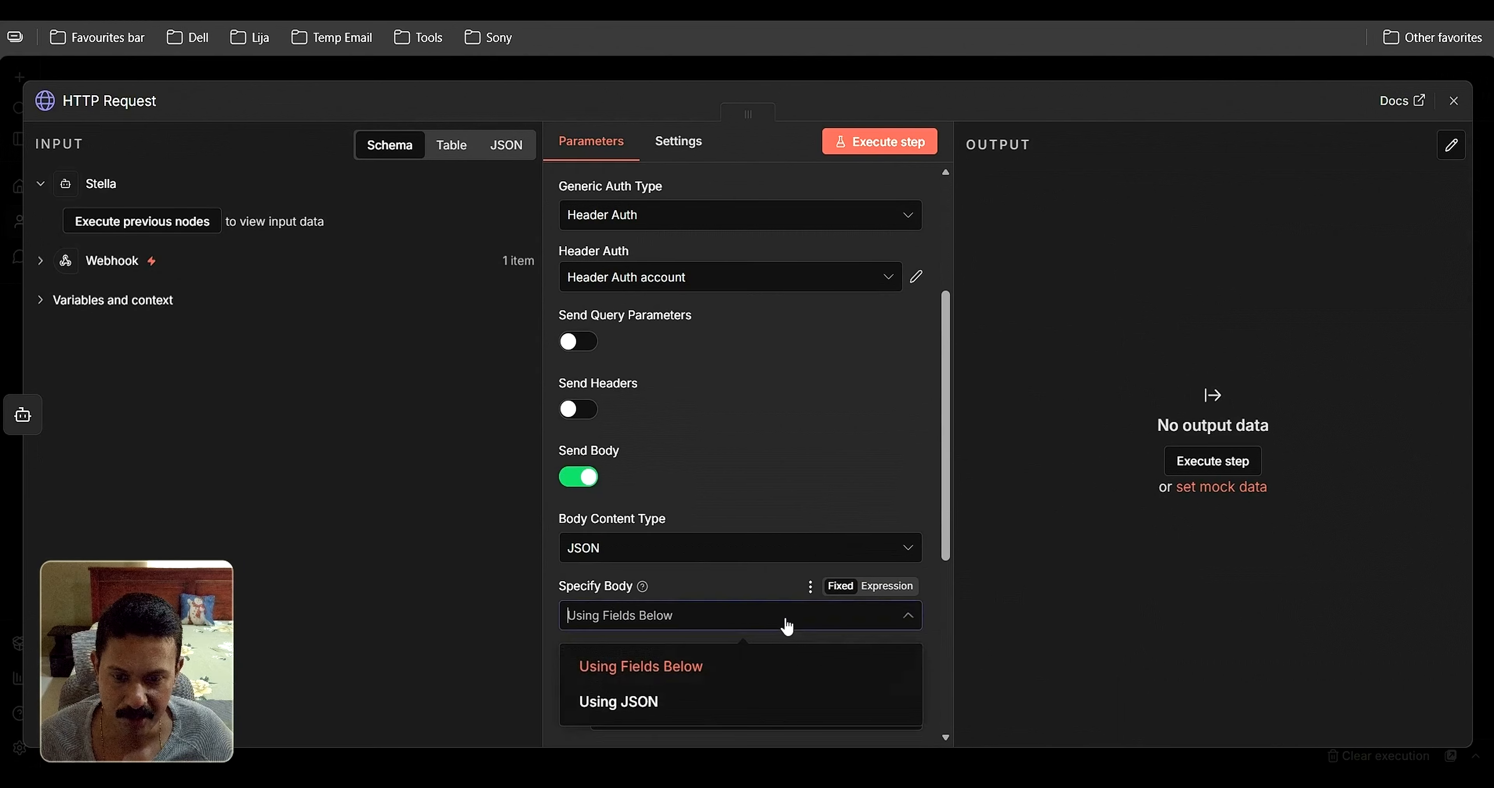
pyautogui.click(667, 703)
# Paste the JSON body with chatId, text, linkPreview and session, check its result, and close the node
pyautogui.scroll(-4, 814, 417)
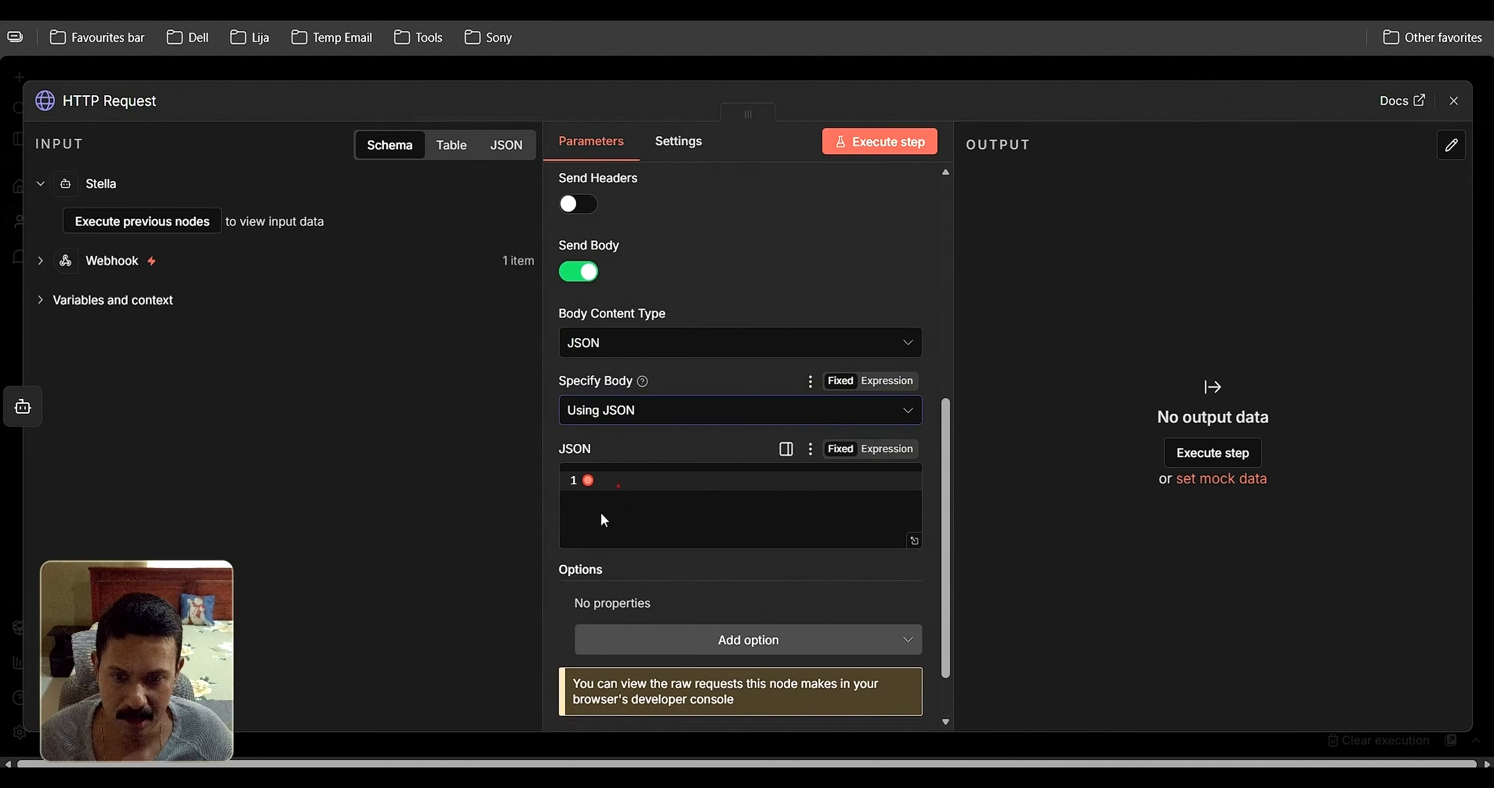
pyautogui.click(624, 487)
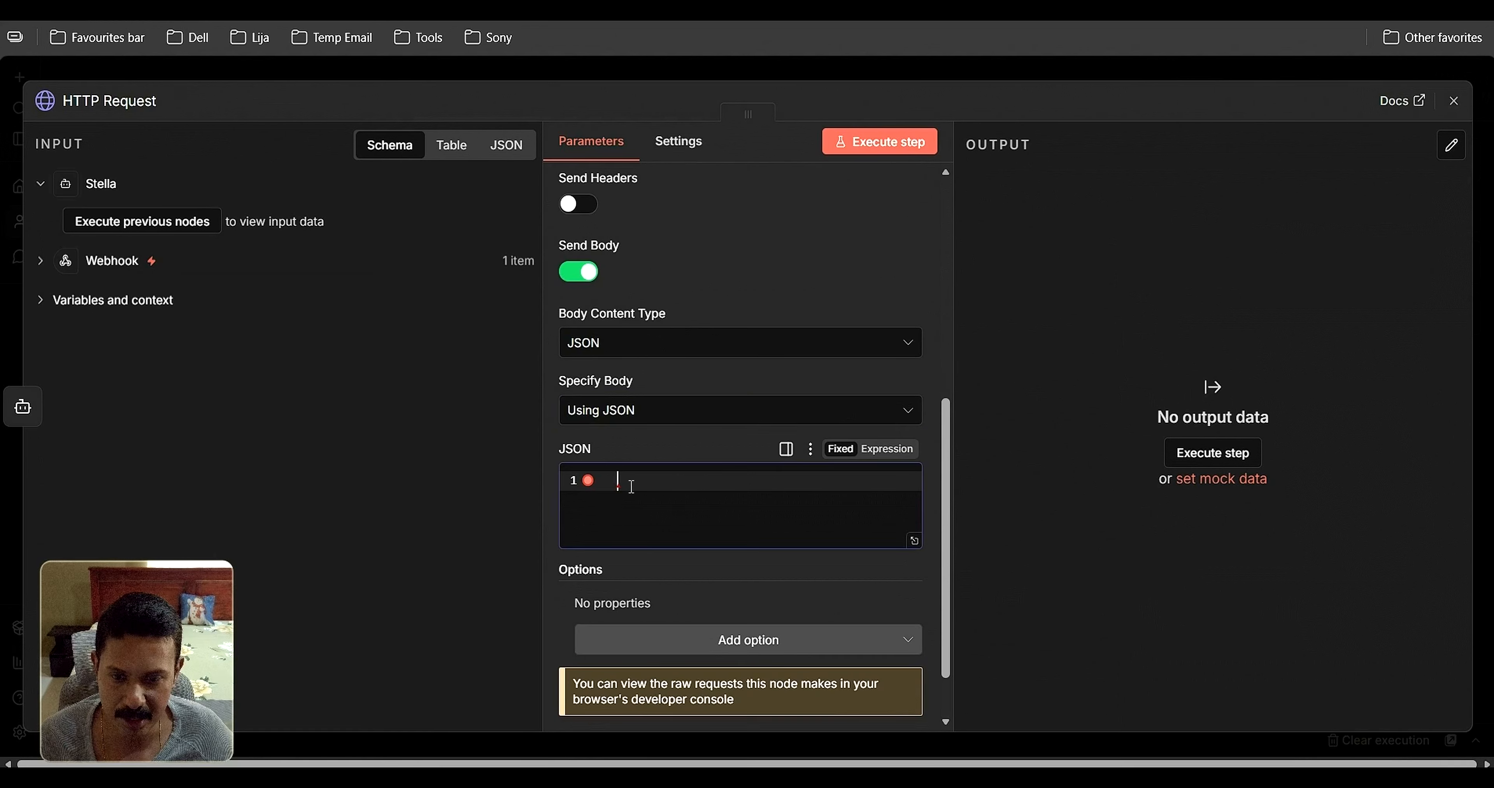
pyautogui.hotkey('ctrl', 'v')
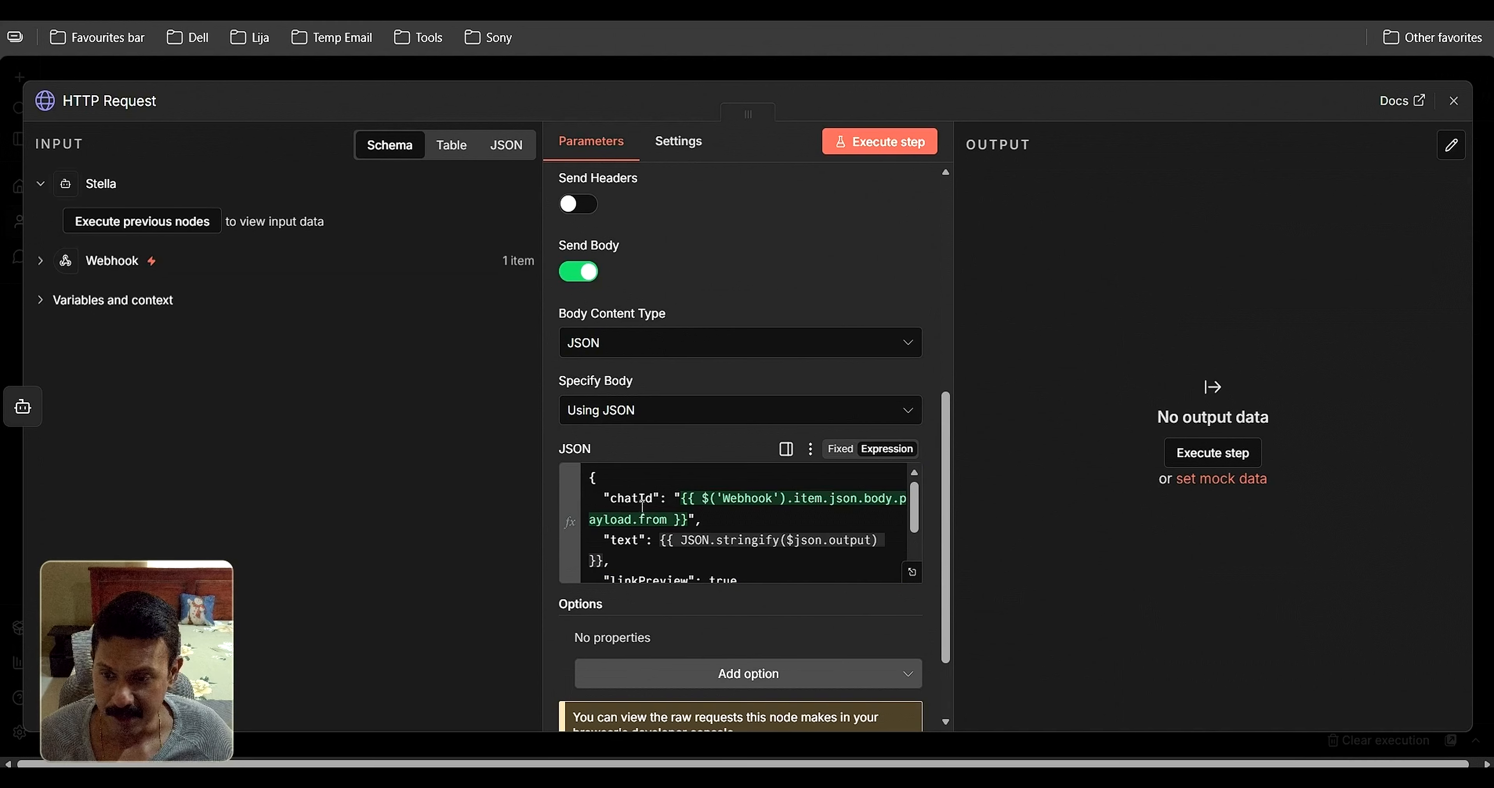
pyautogui.click(726, 540)
pyautogui.click(472, 538)
pyautogui.scroll(-3, 696, 524)
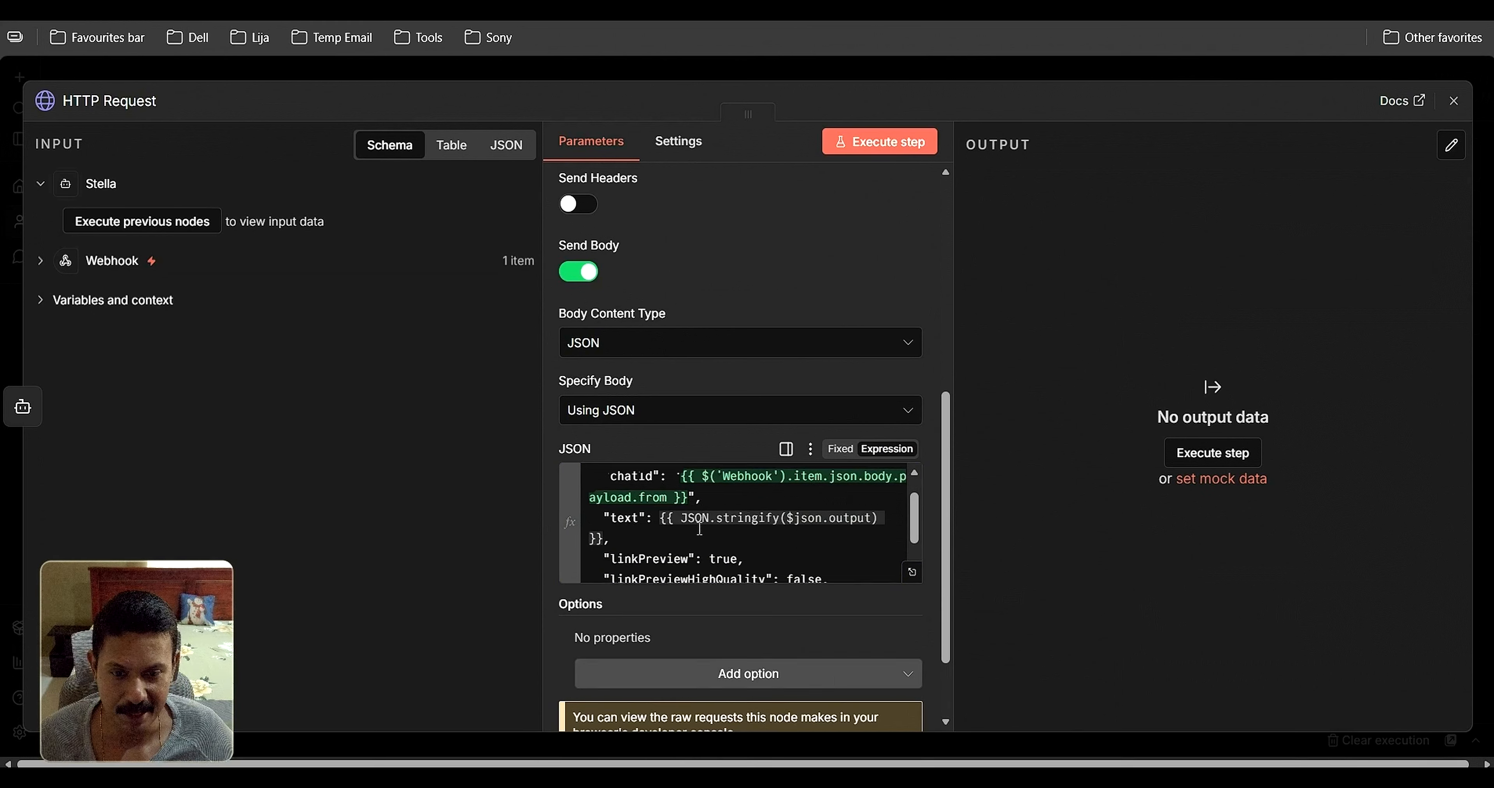
pyautogui.scroll(-2, 707, 525)
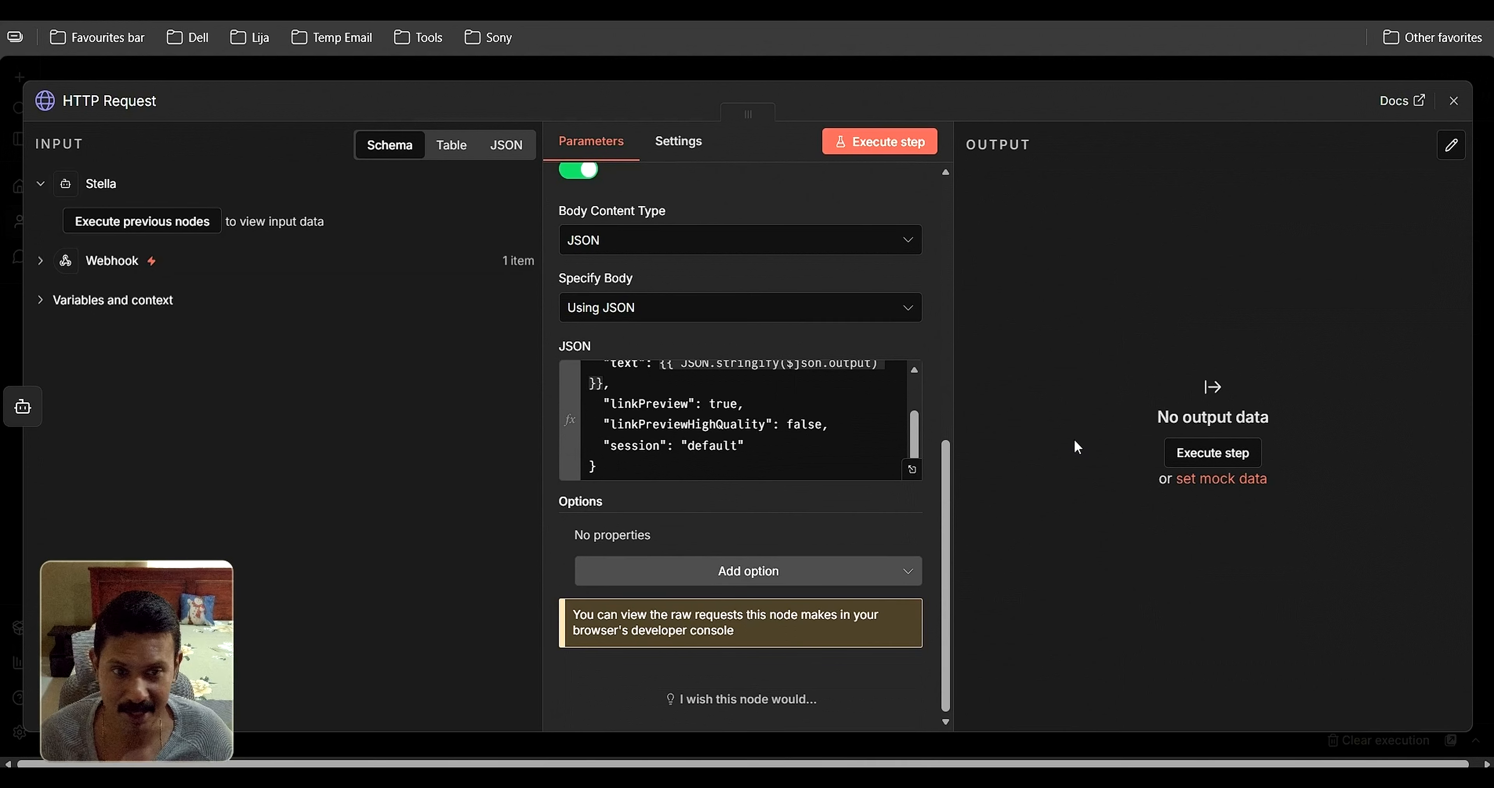
pyautogui.click(1454, 107)
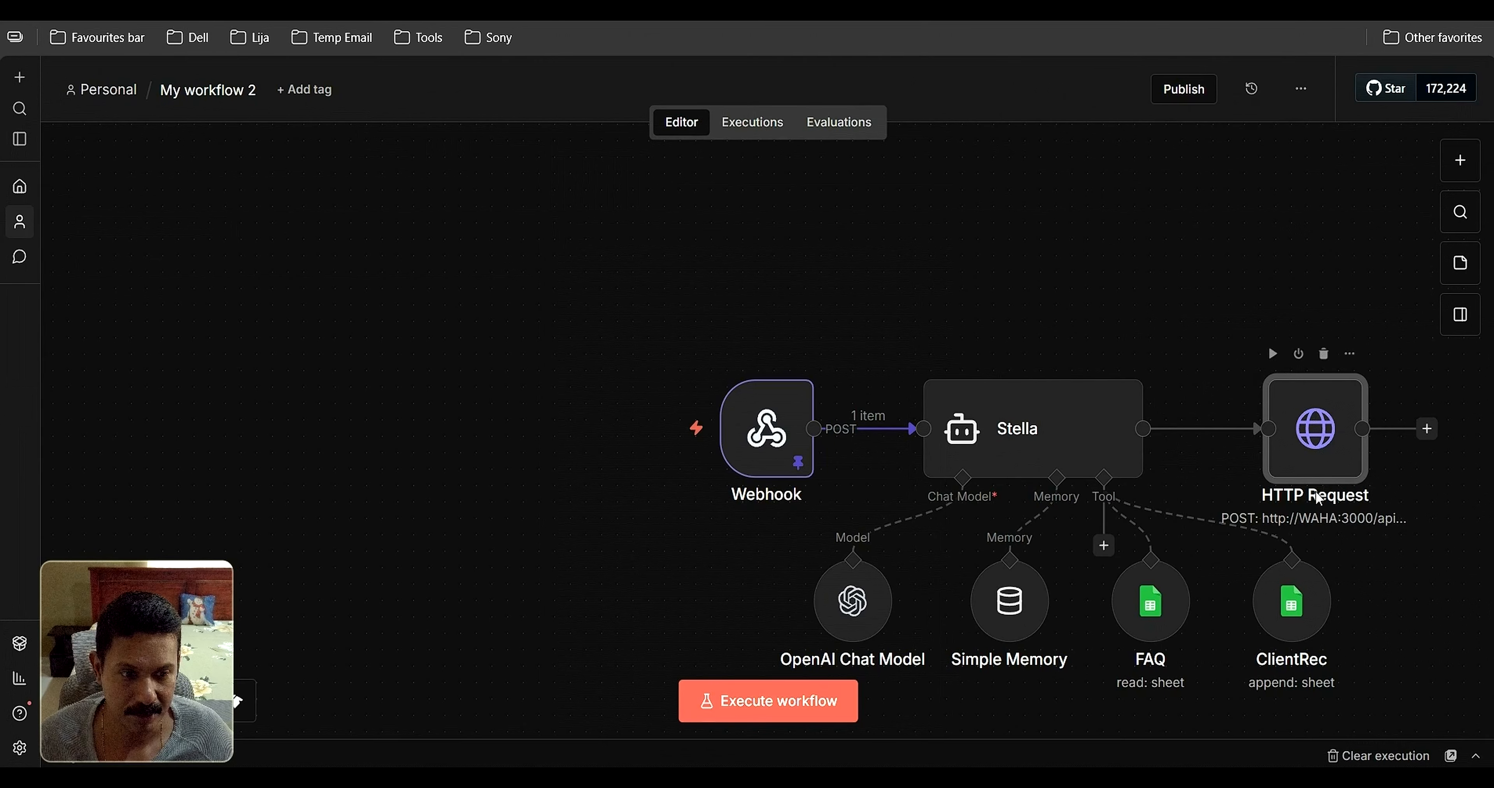
# Rename the HTTP Request node to 'SendReply', fixing the typo
pyautogui.doubleClick(1322, 449)
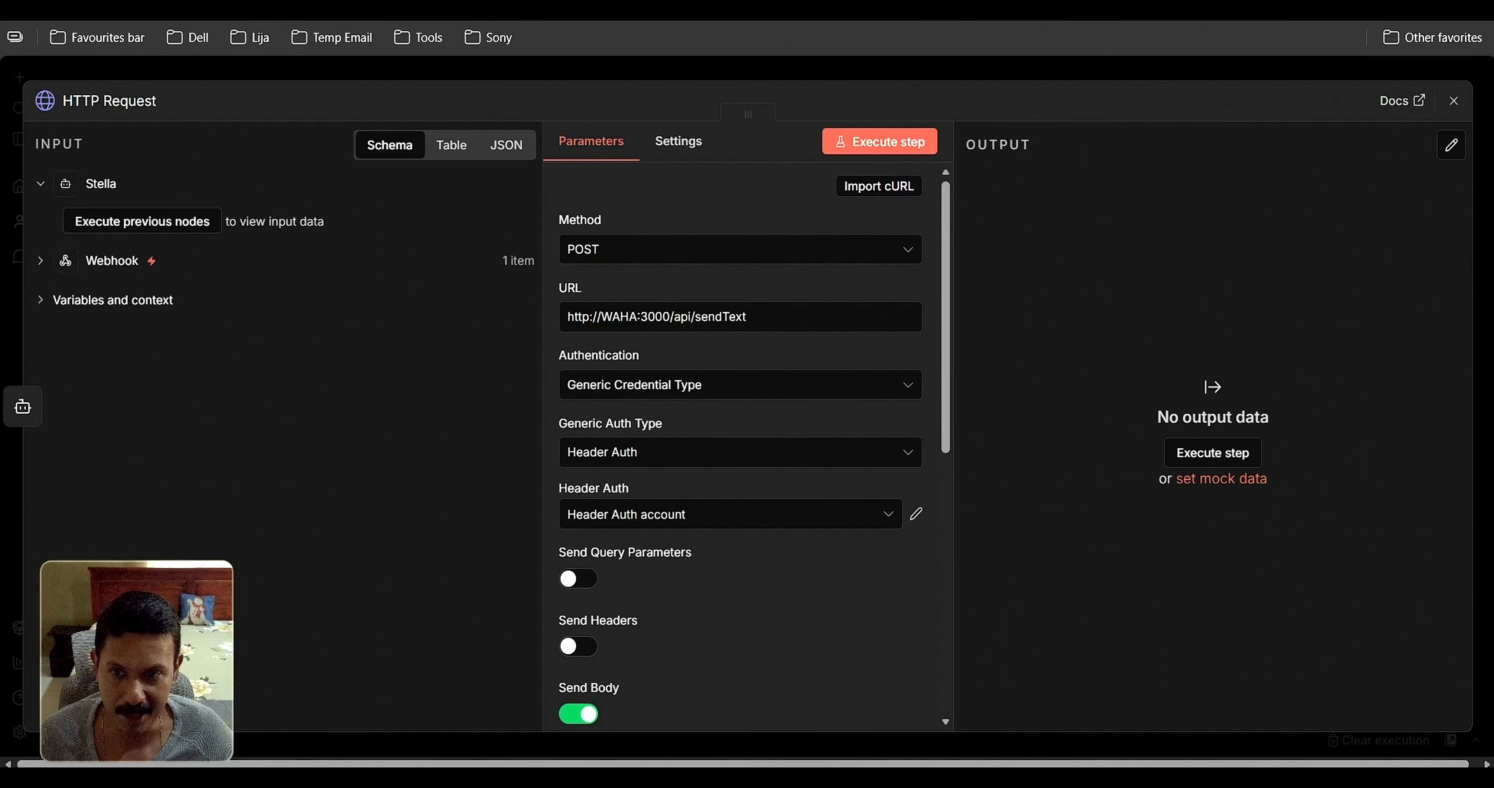
pyautogui.click(153, 97)
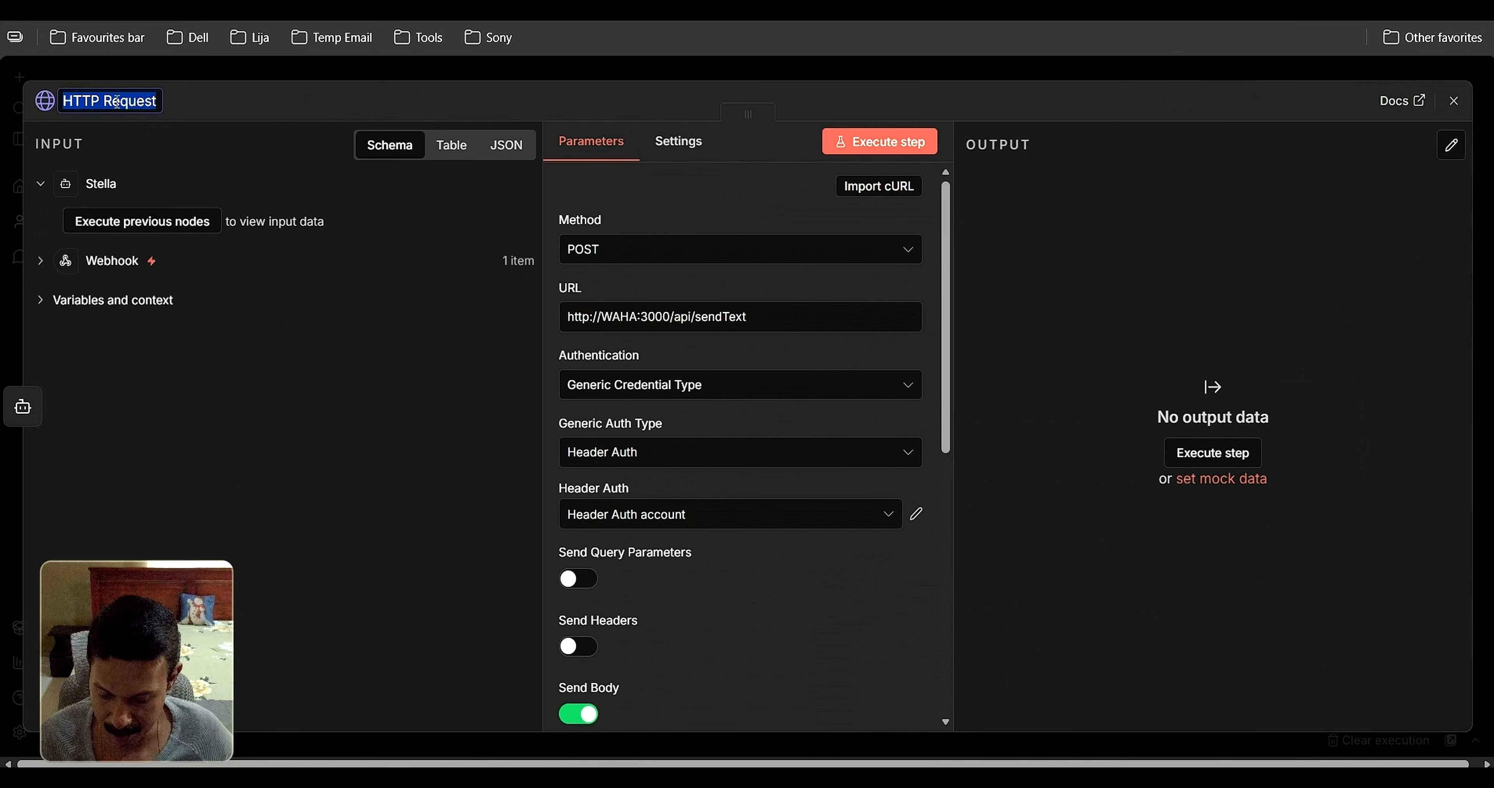
pyautogui.write('SedReply')
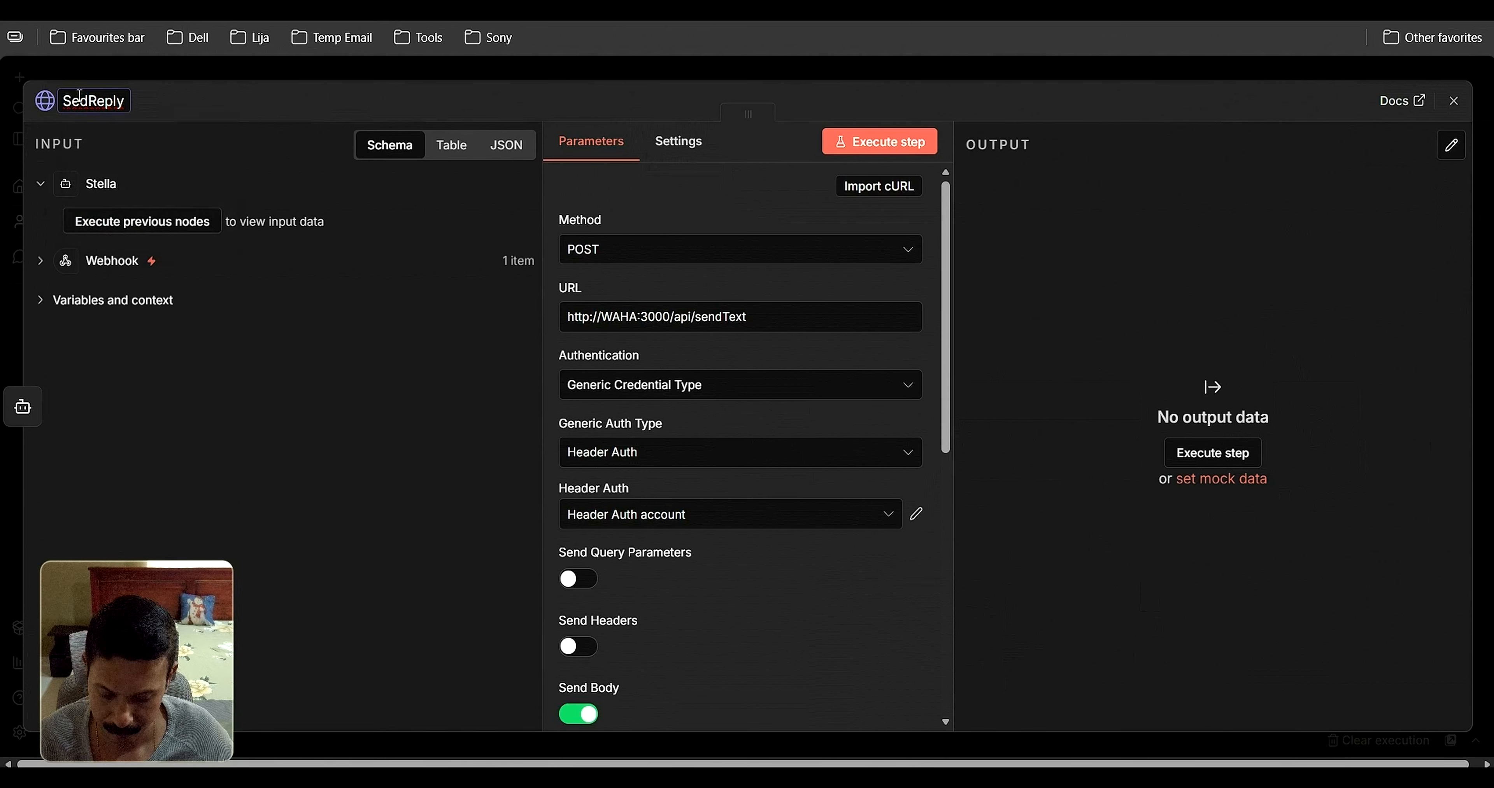
pyautogui.click(79, 99)
pyautogui.write('n')
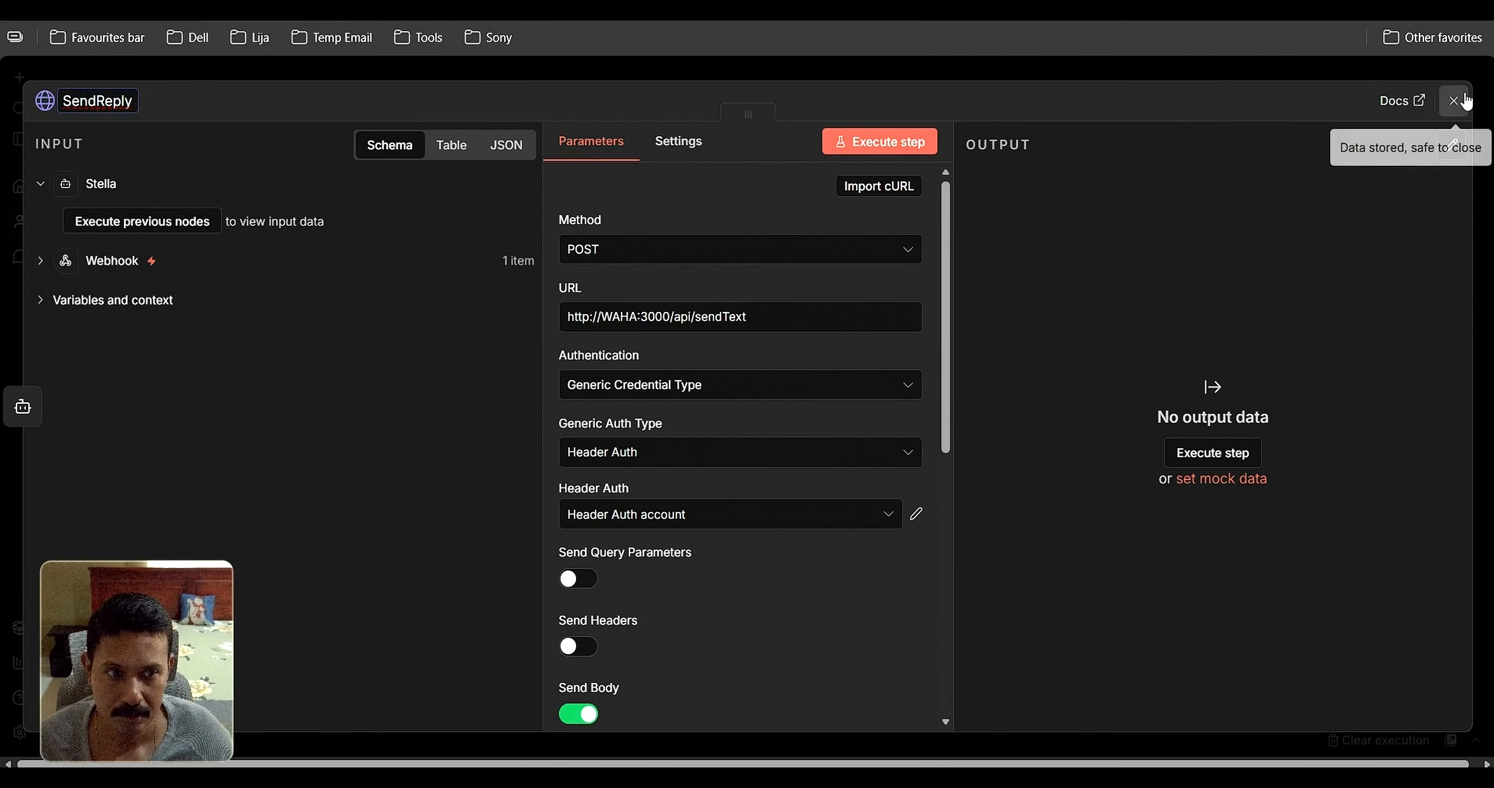
pyautogui.click(1454, 102)
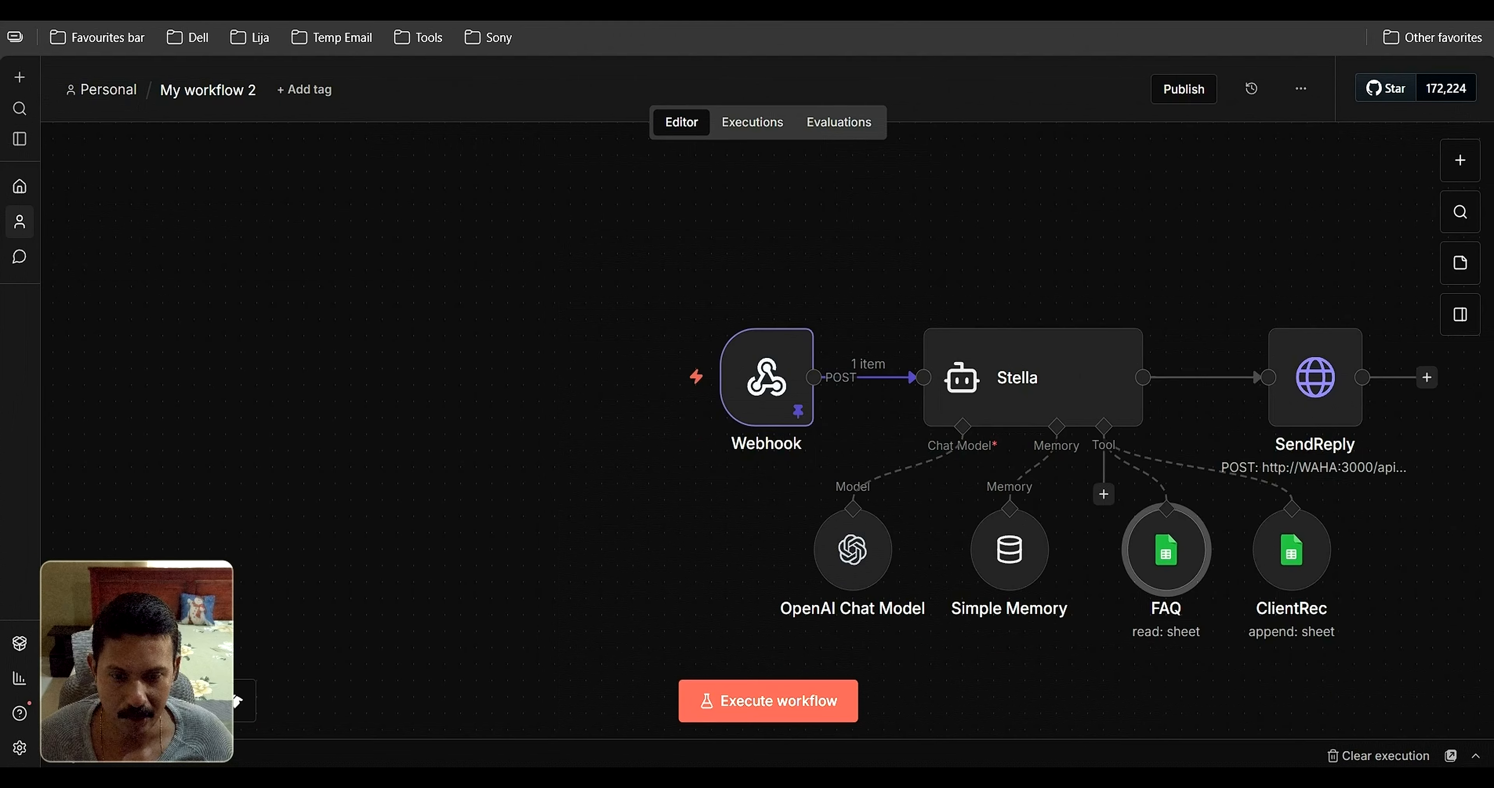
# Test-run the whole workflow, then unpin the Webhook node's sample data
pyautogui.click(749, 703)
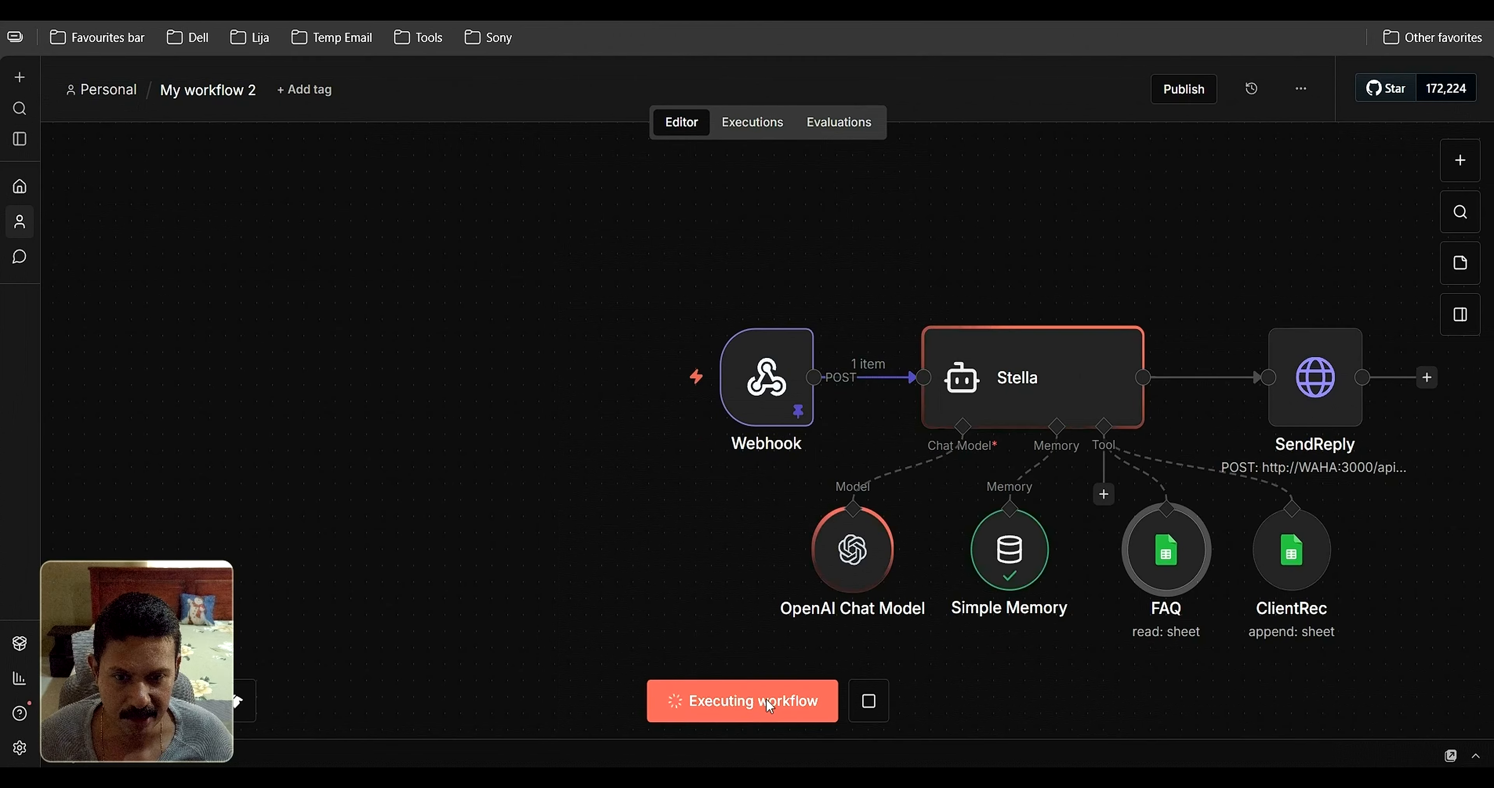
pyautogui.moveTo(787, 375)
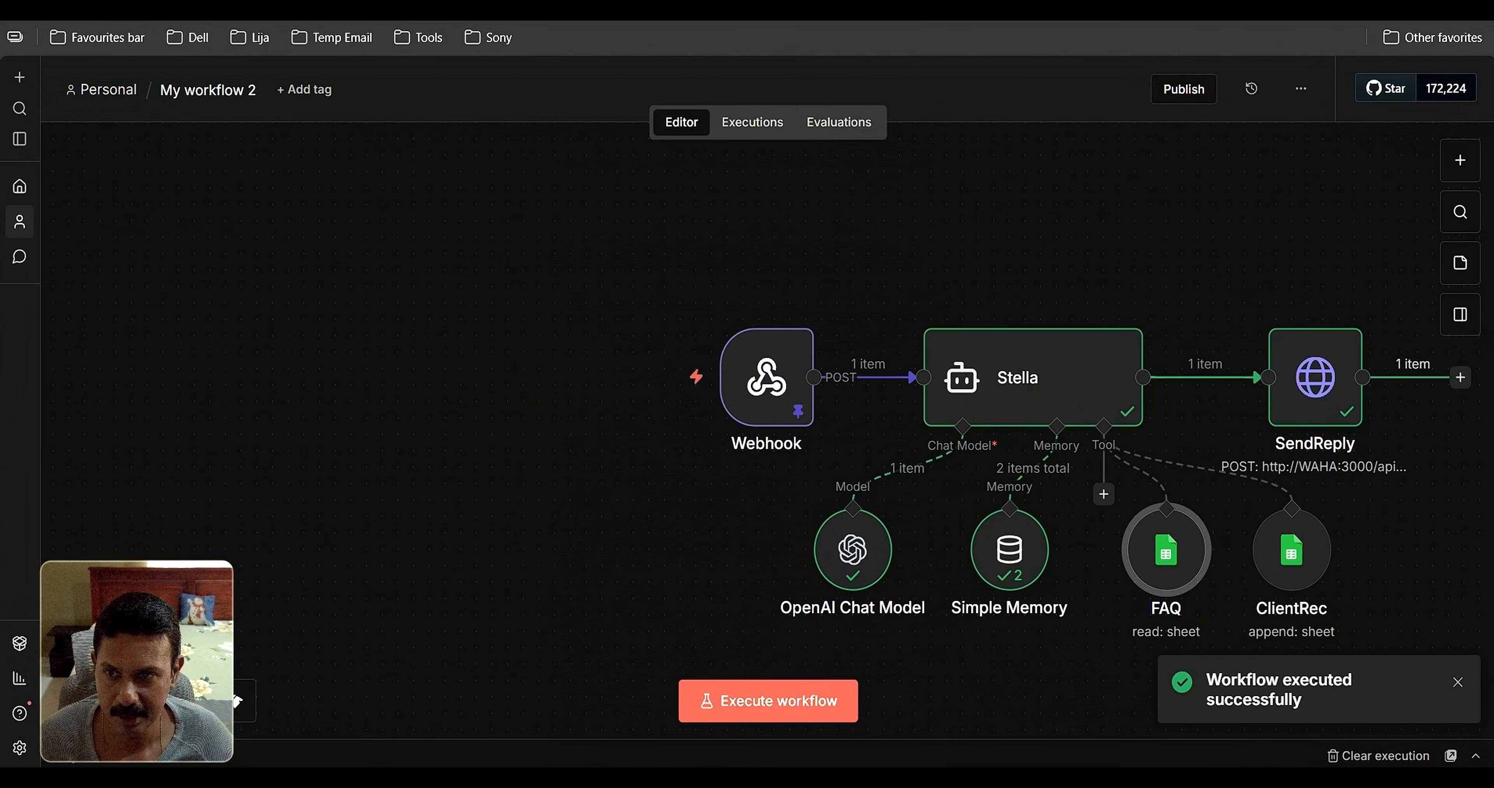
pyautogui.doubleClick(773, 390)
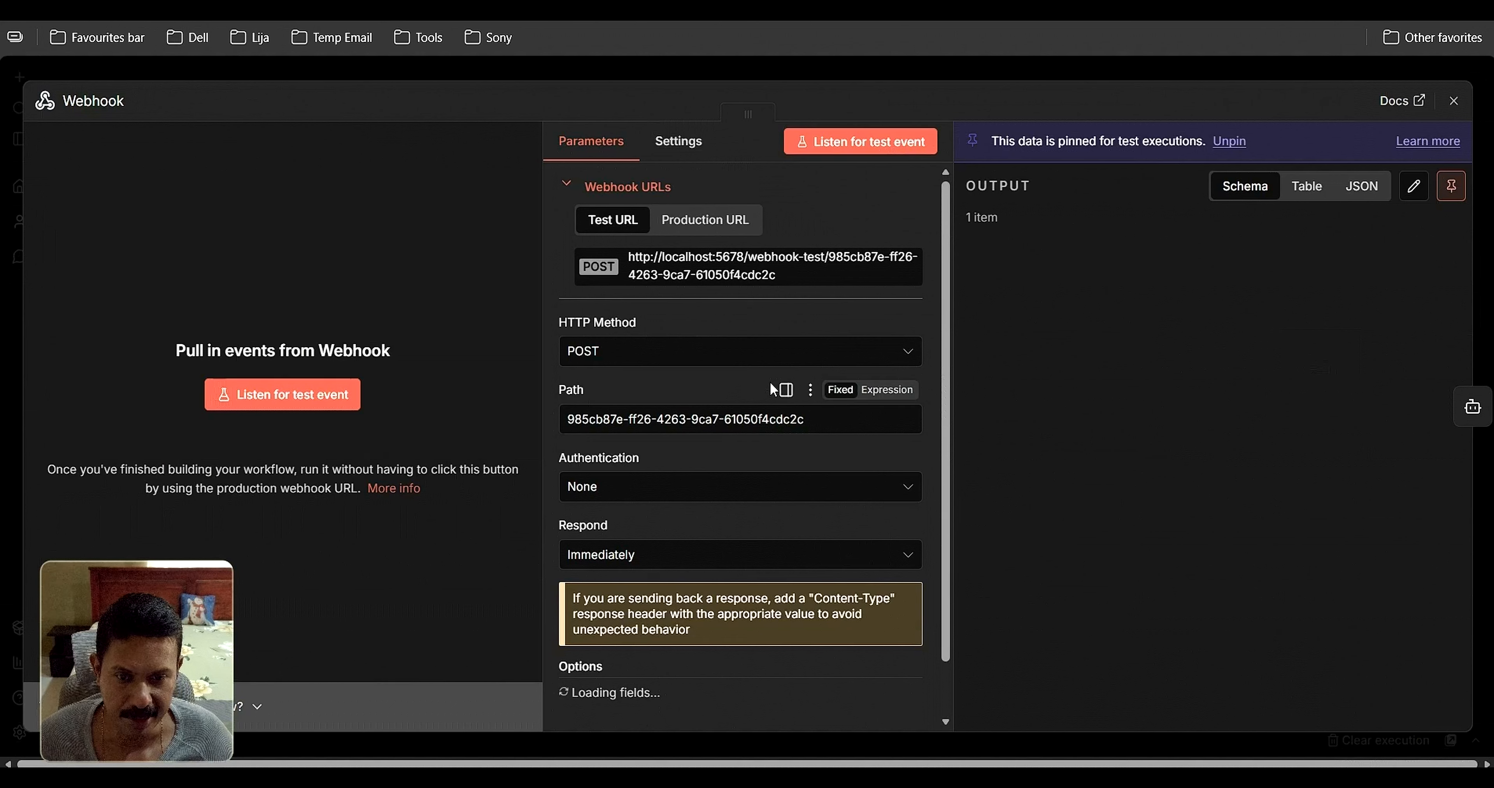
pyautogui.click(1453, 196)
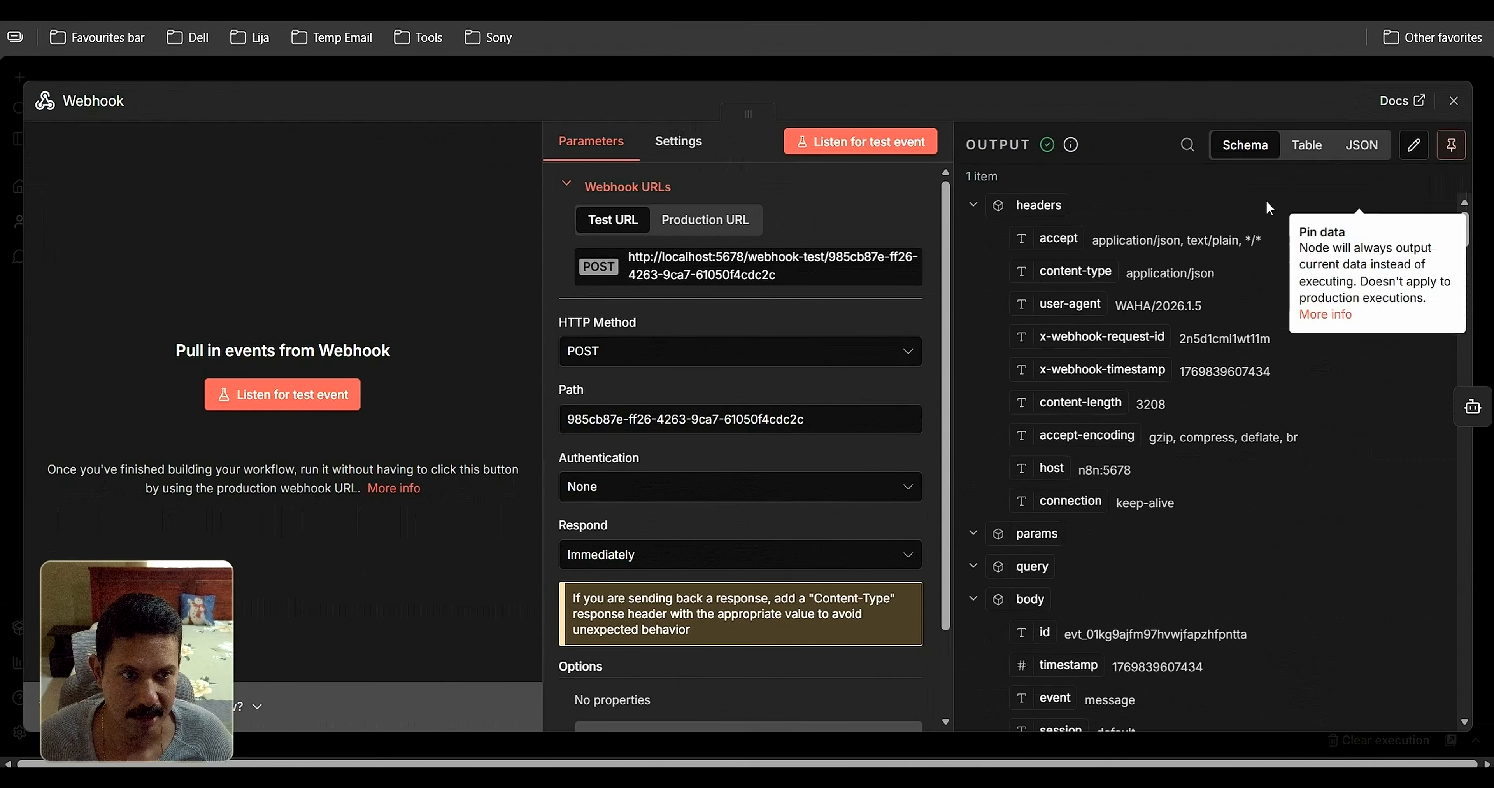
pyautogui.click(1454, 101)
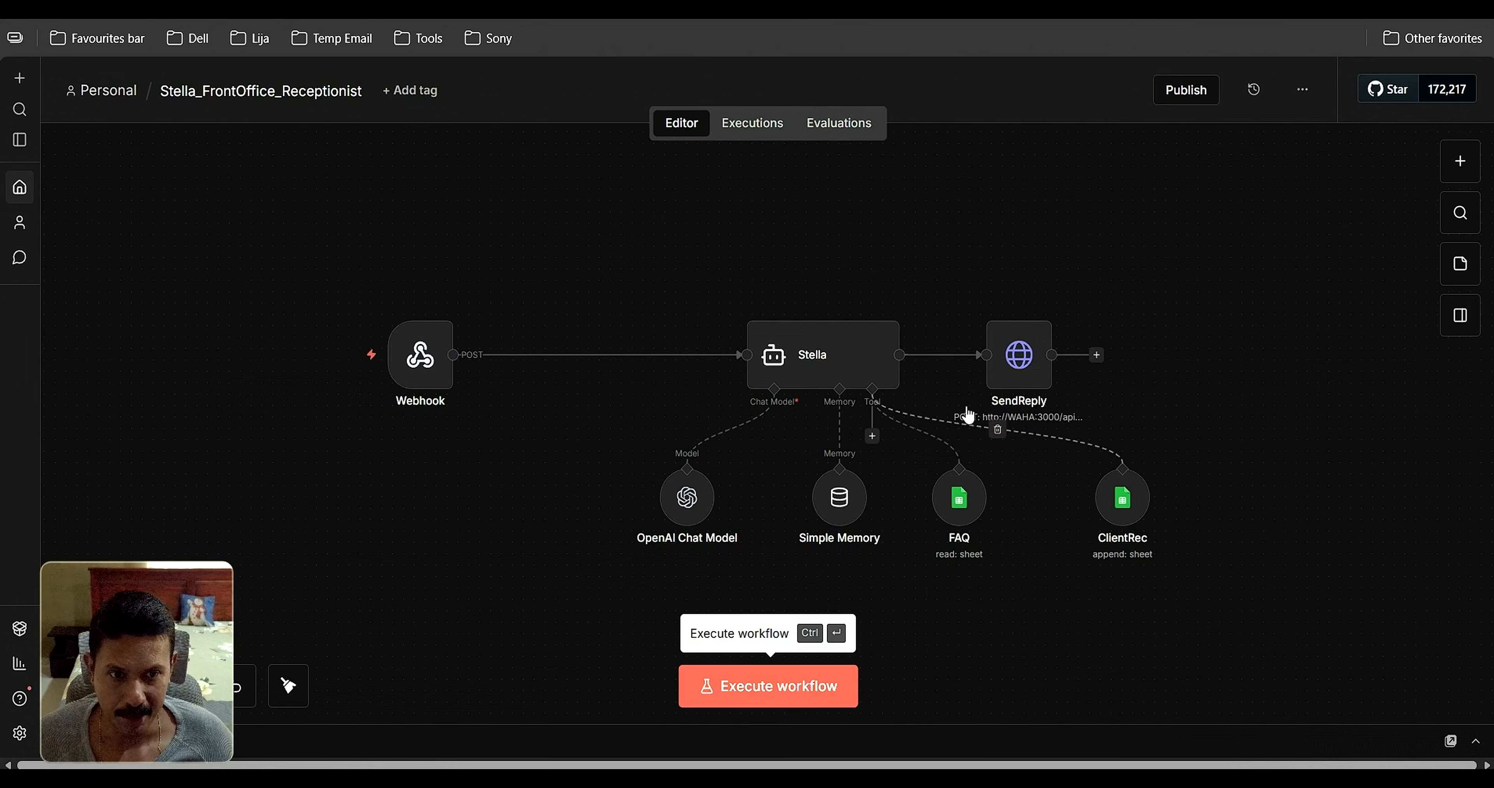
# Publish the Stella_FrontOffice_Receptionist workflow with version name 'Stella' and dismiss the Production Checklist
pyautogui.click(1186, 92)
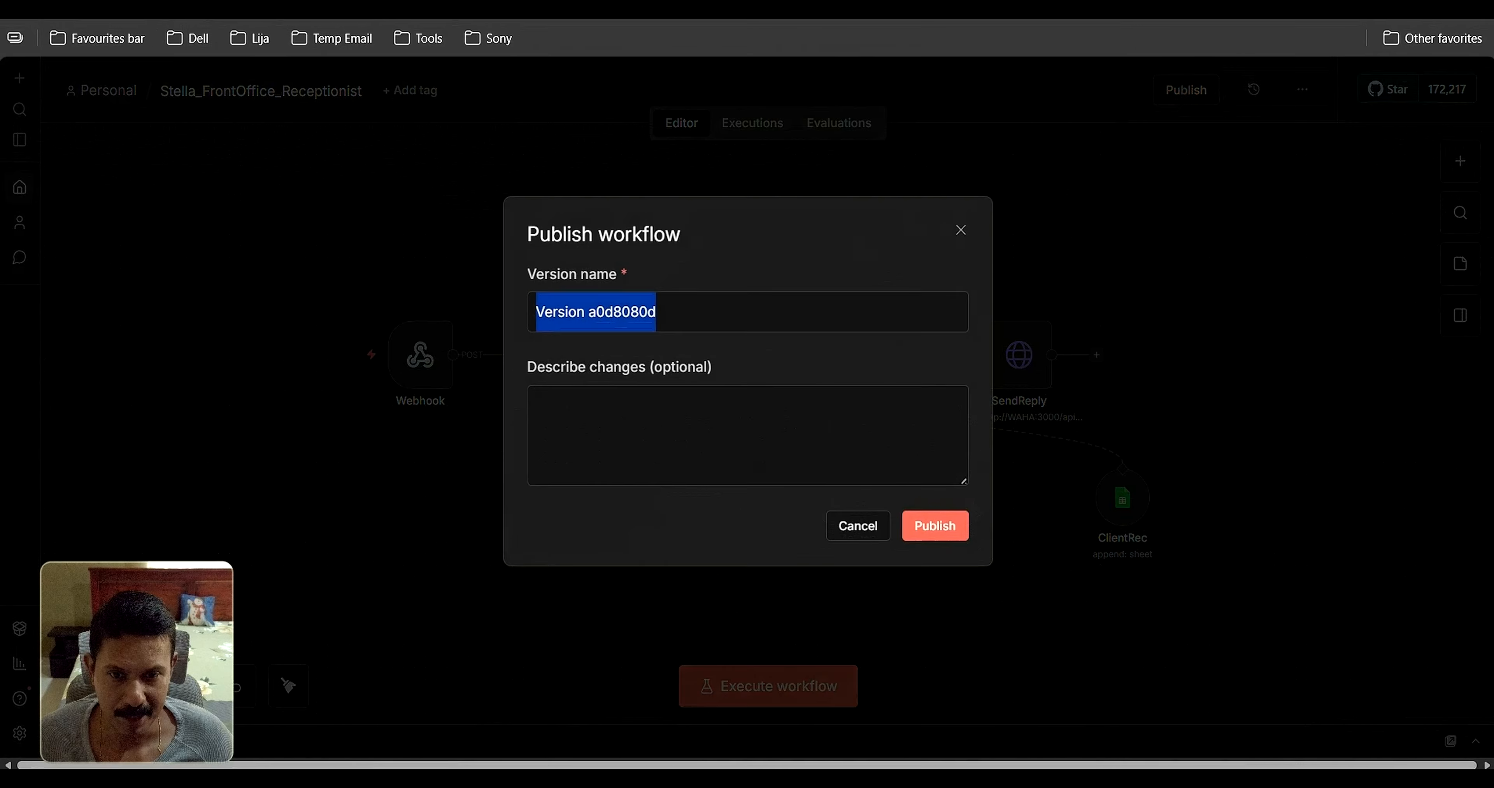
pyautogui.write('Stella')
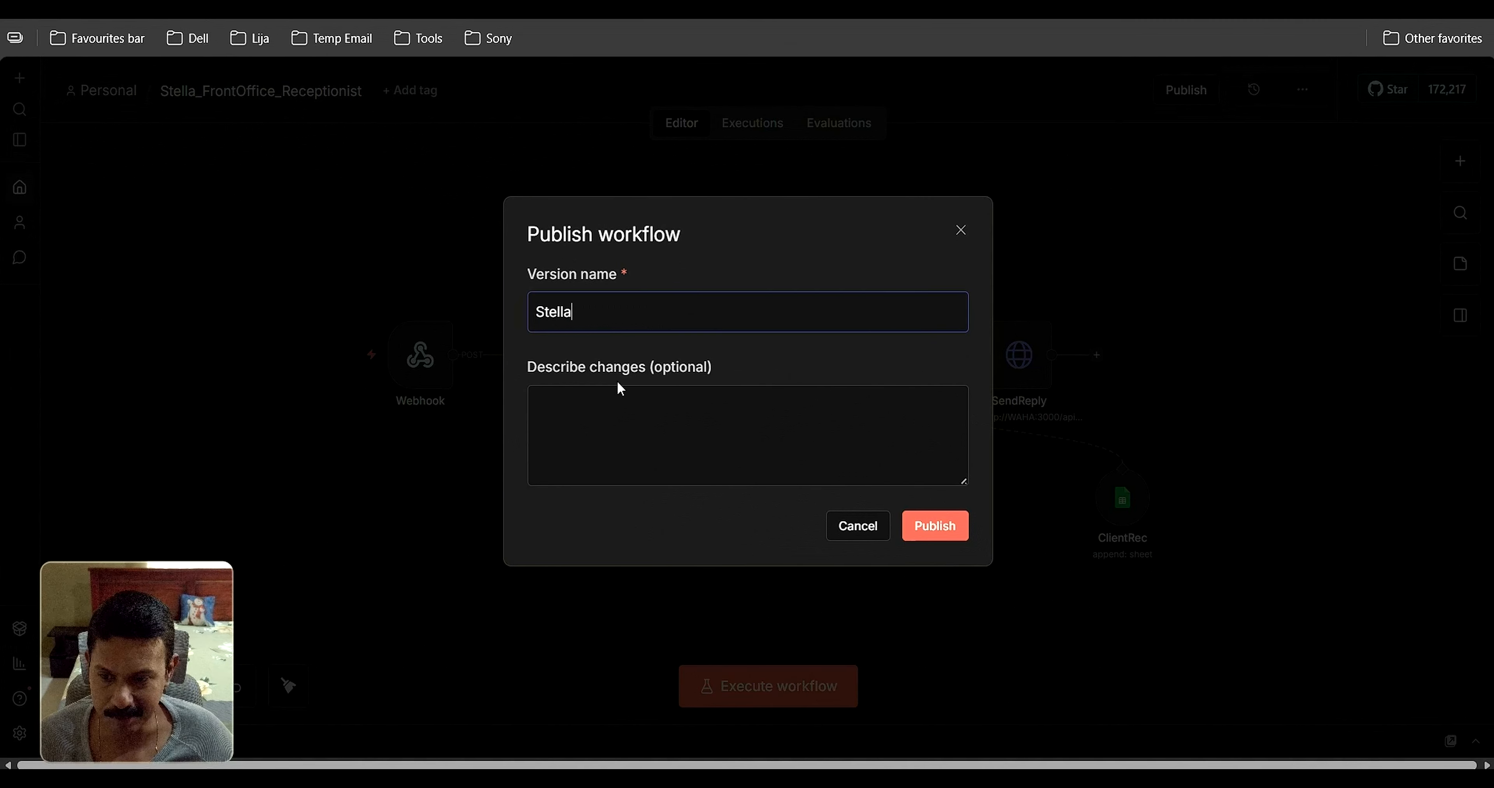
pyautogui.click(934, 527)
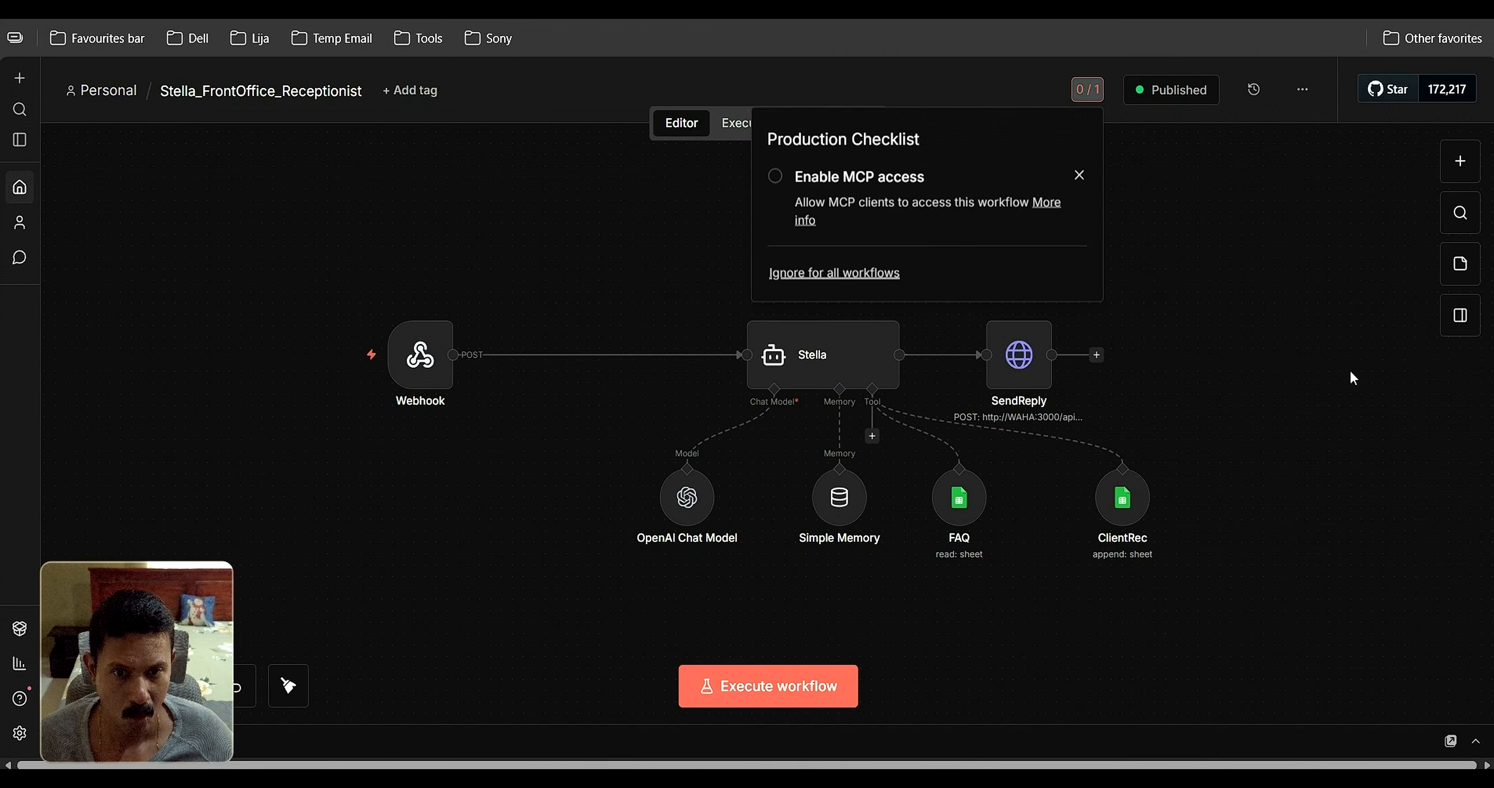
pyautogui.click(1079, 175)
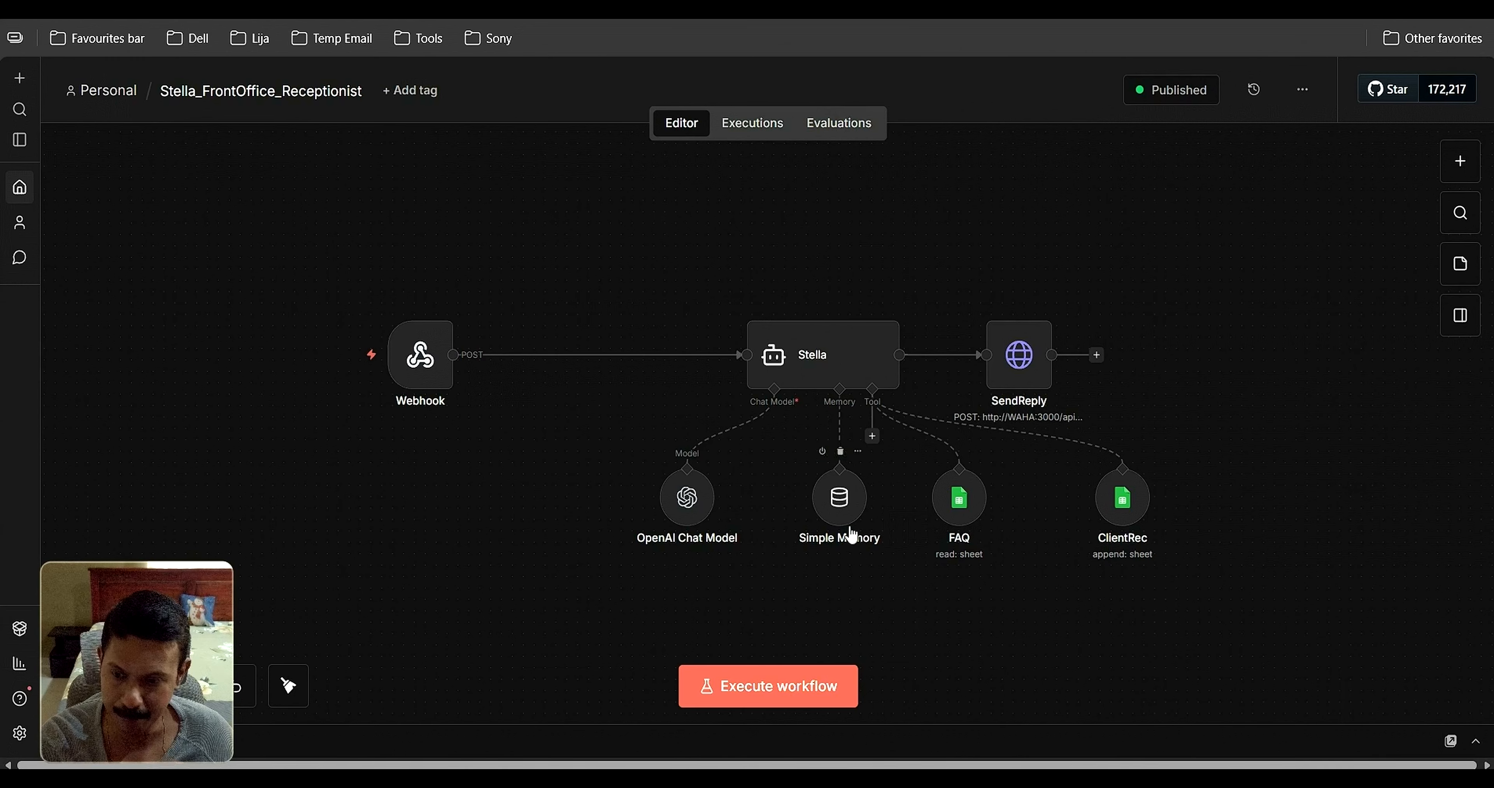
pyautogui.moveTo(710, 465)
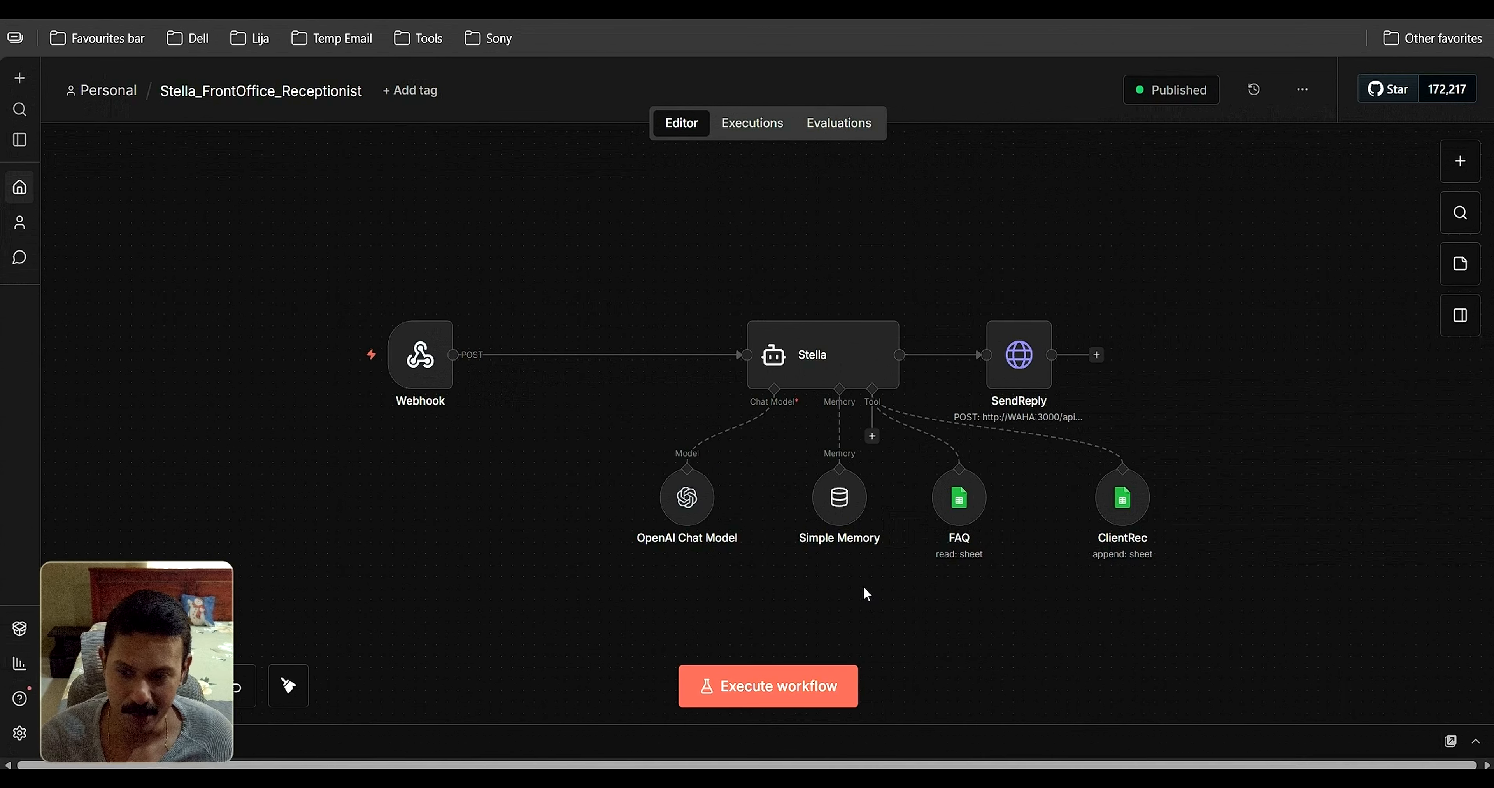
# Copy the production URL from the Webhook node's Production URL tab
pyautogui.moveTo(937, 343)
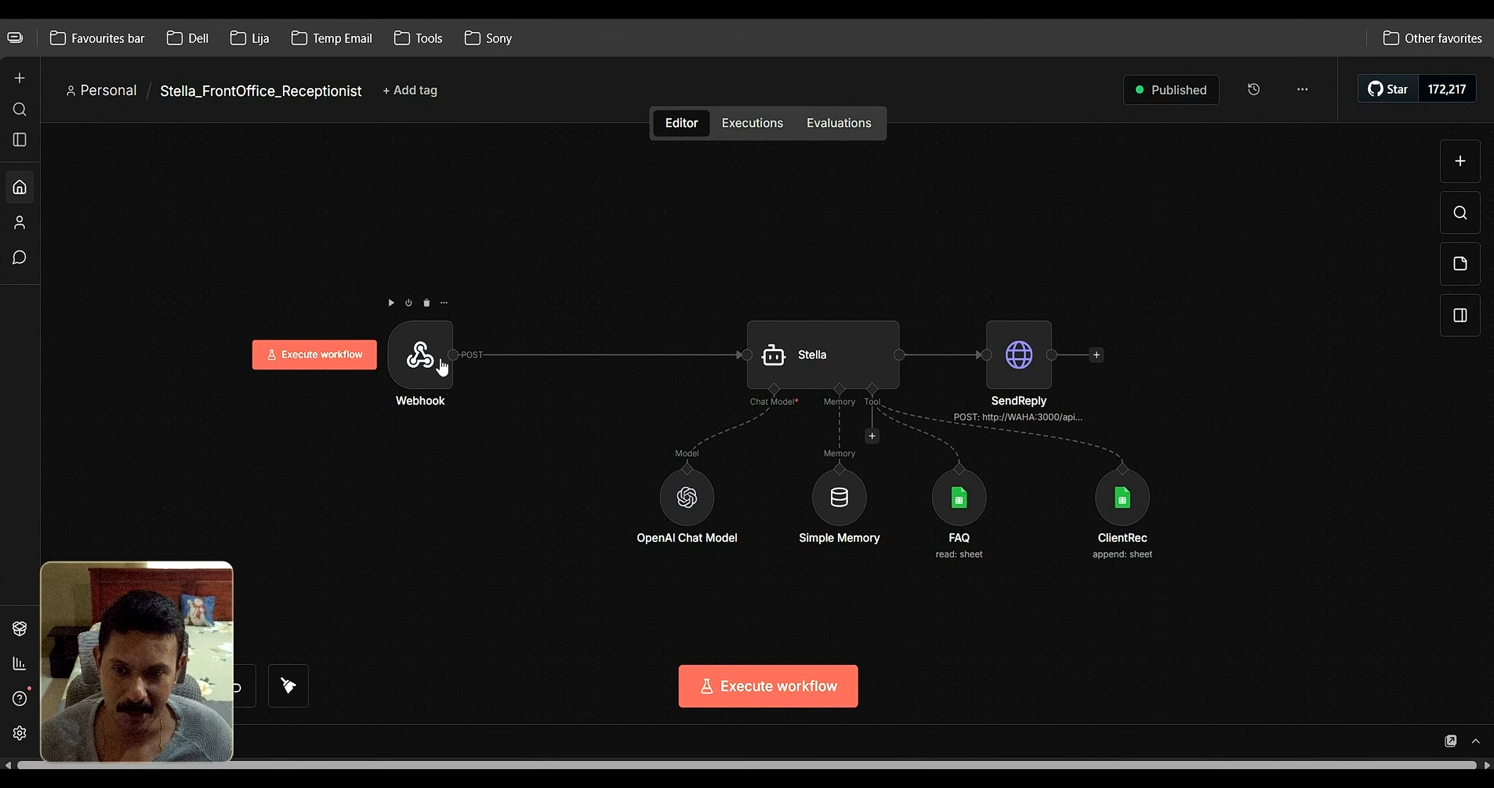
pyautogui.click(426, 356)
pyautogui.doubleClick(426, 356)
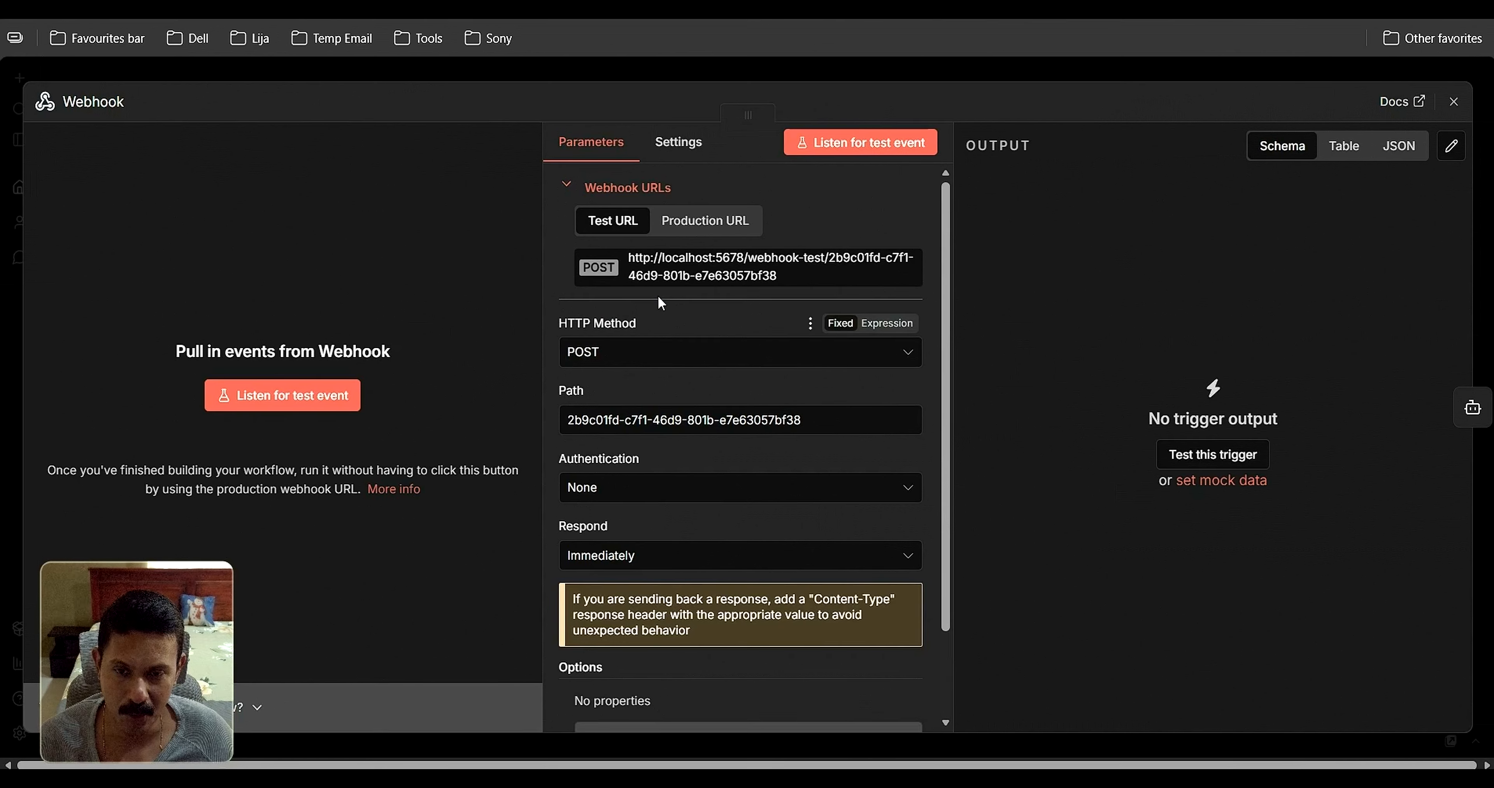
pyautogui.click(691, 232)
pyautogui.click(684, 268)
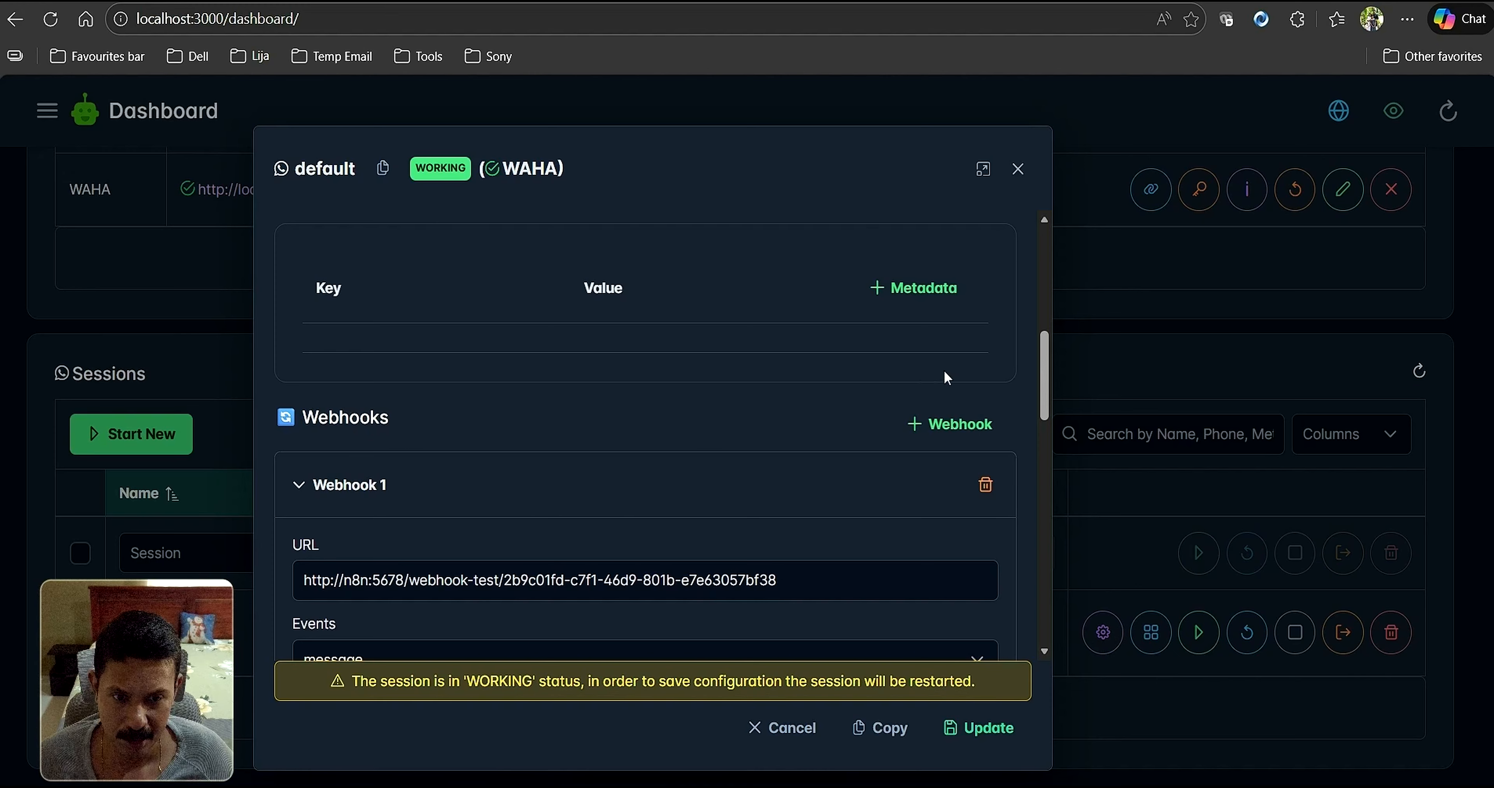
# Paste the production URL into WAHA's Webhook 1, change localhost to n8n, and update
pyautogui.scroll(1, 608, 323)
pyautogui.scroll(-1, 607, 323)
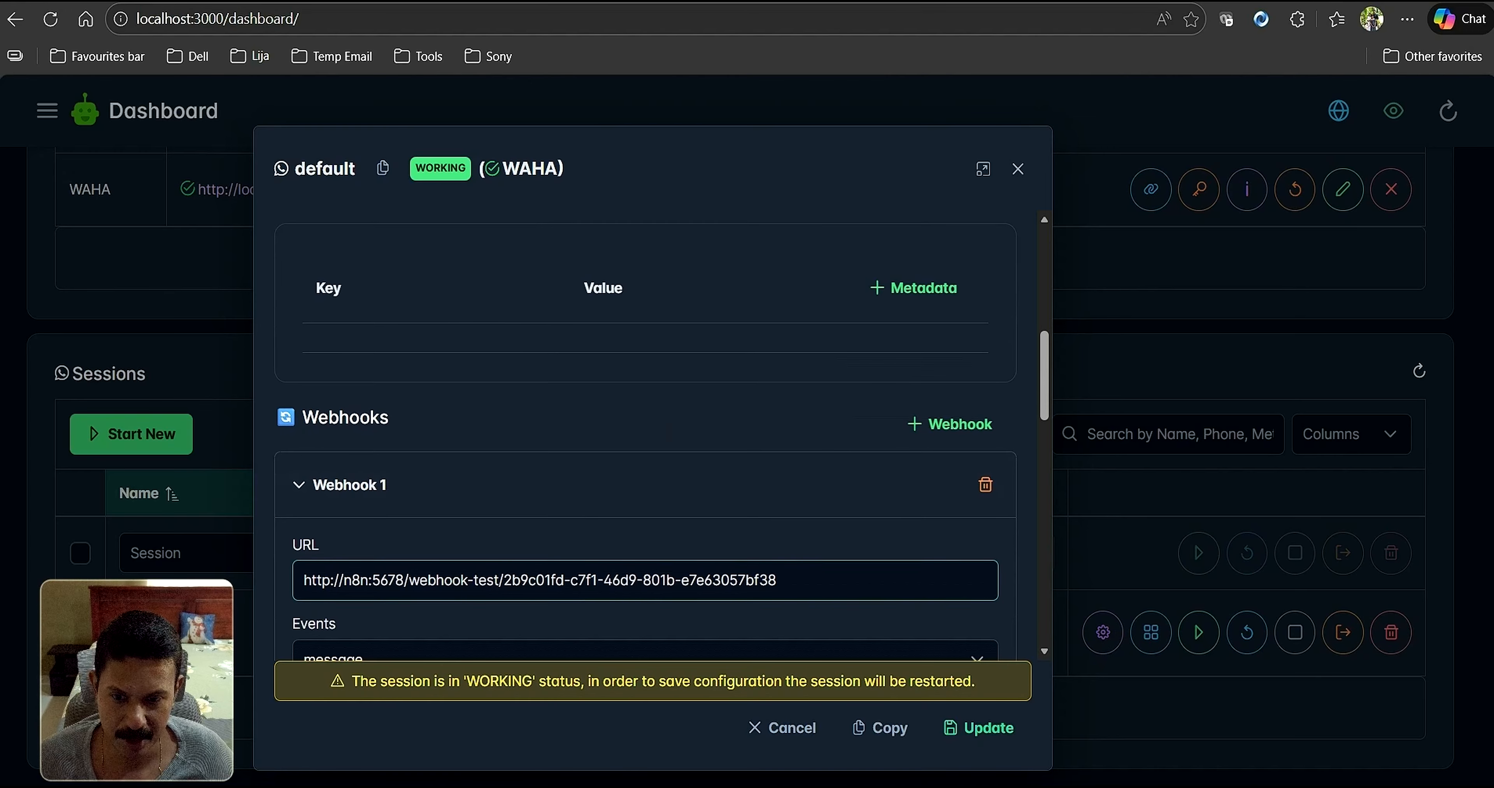
pyautogui.moveTo(786, 578); pyautogui.dragTo(300, 589)
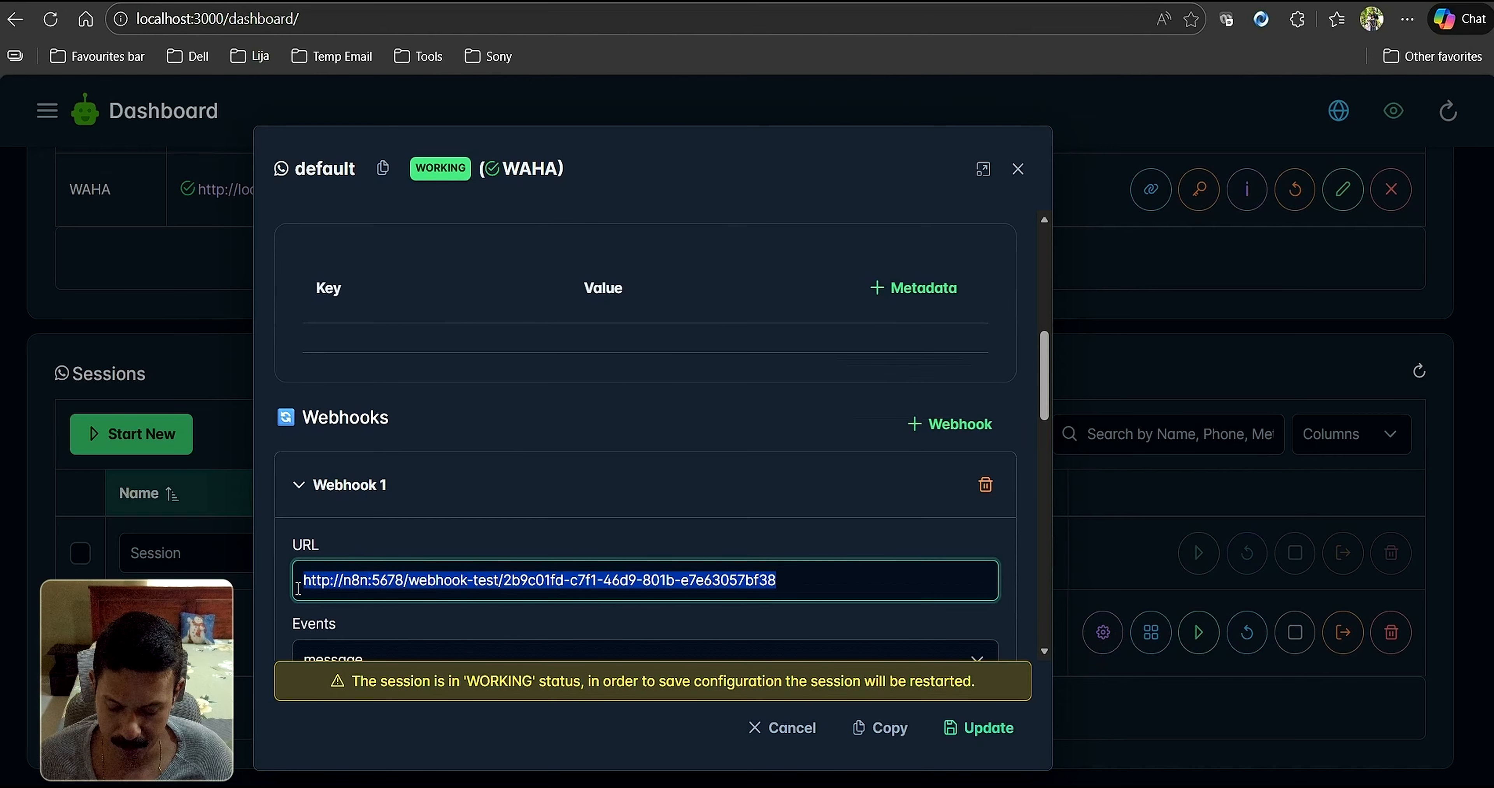
pyautogui.hotkey('ctrl', 'v')
pyautogui.click(392, 579)
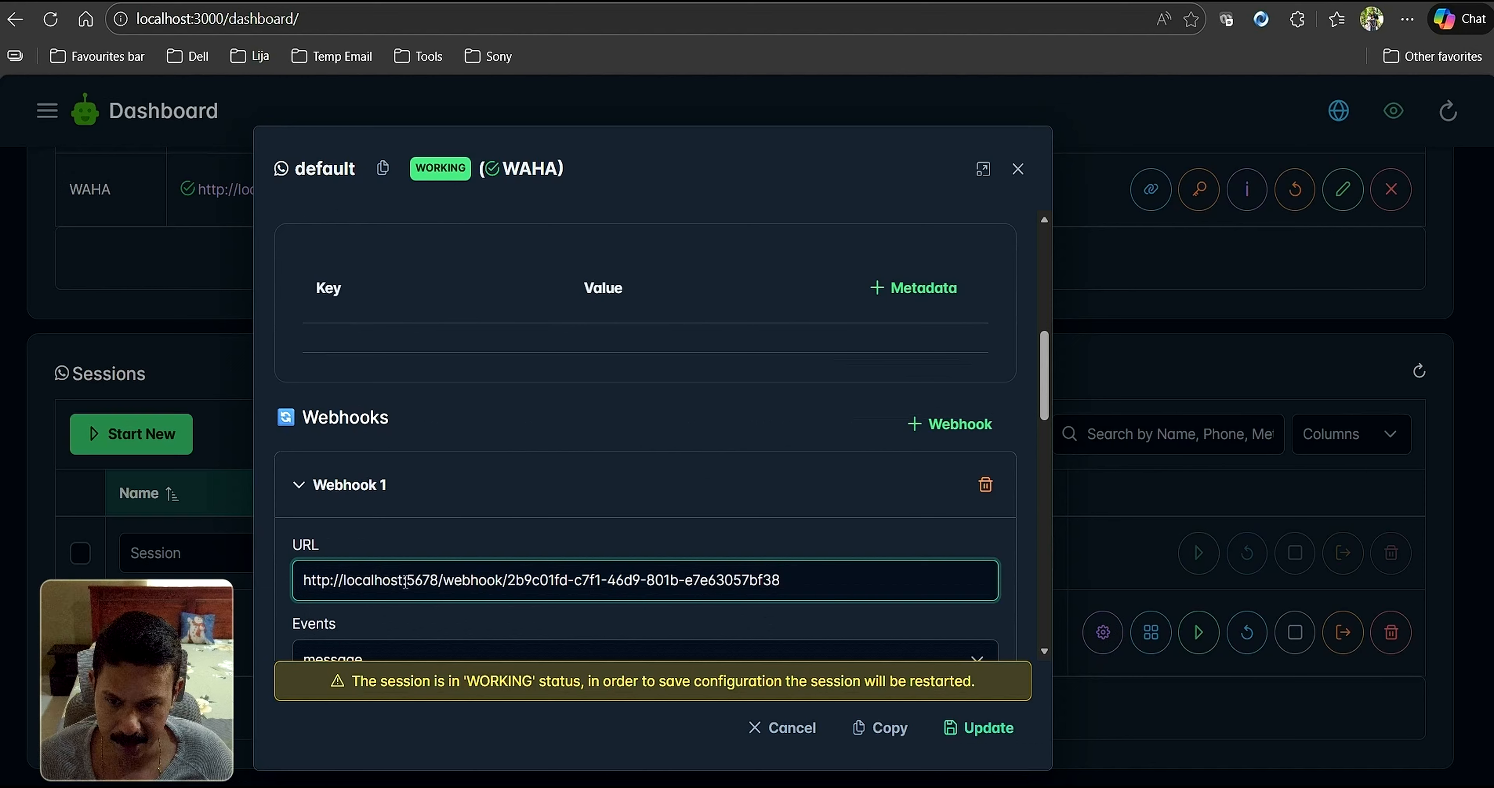
pyautogui.moveTo(409, 580); pyautogui.dragTo(424, 583)
pyautogui.click(377, 581)
pyautogui.moveTo(343, 581); pyautogui.dragTo(406, 582)
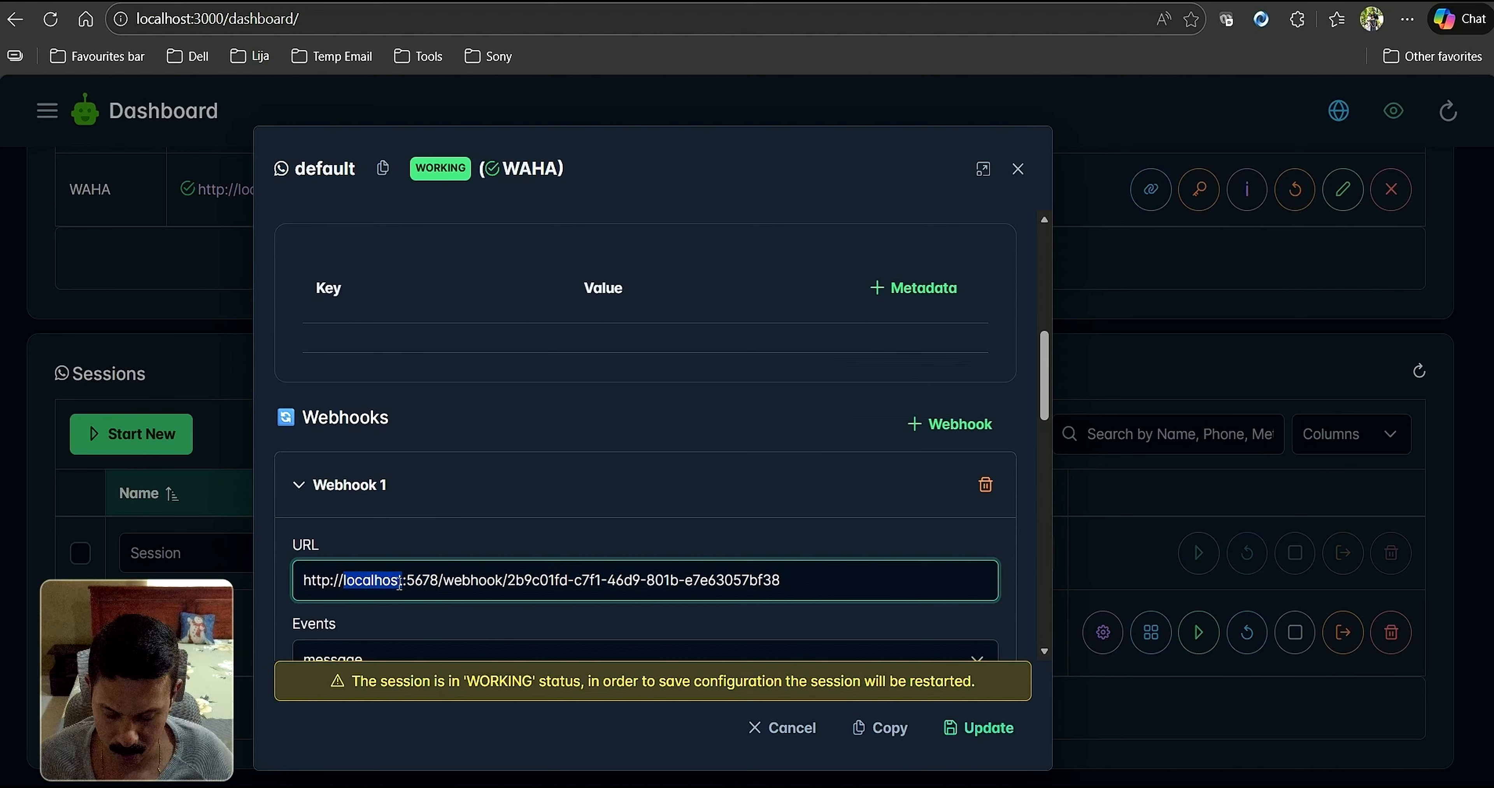
pyautogui.write('n8n')
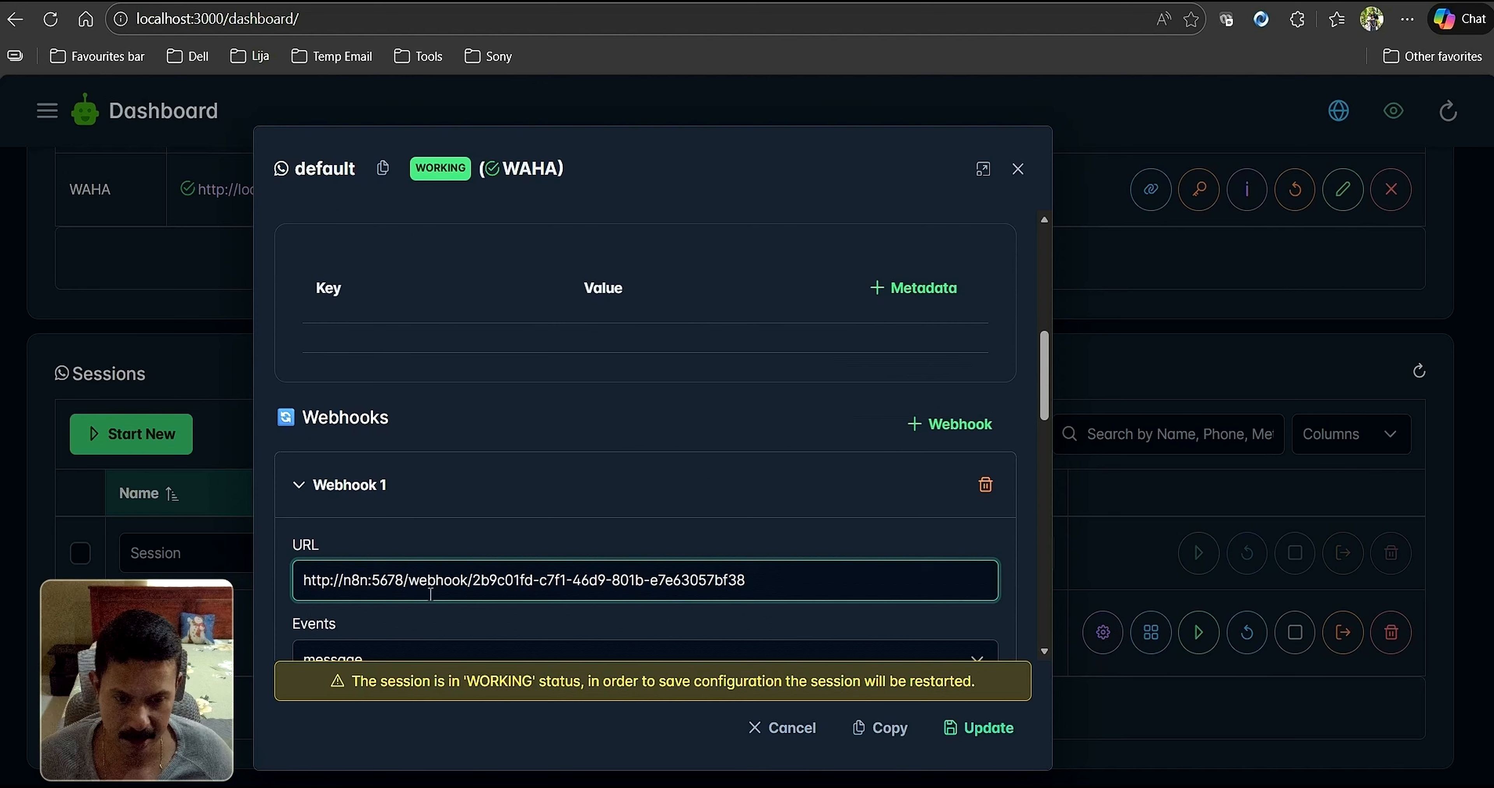
pyautogui.click(995, 738)
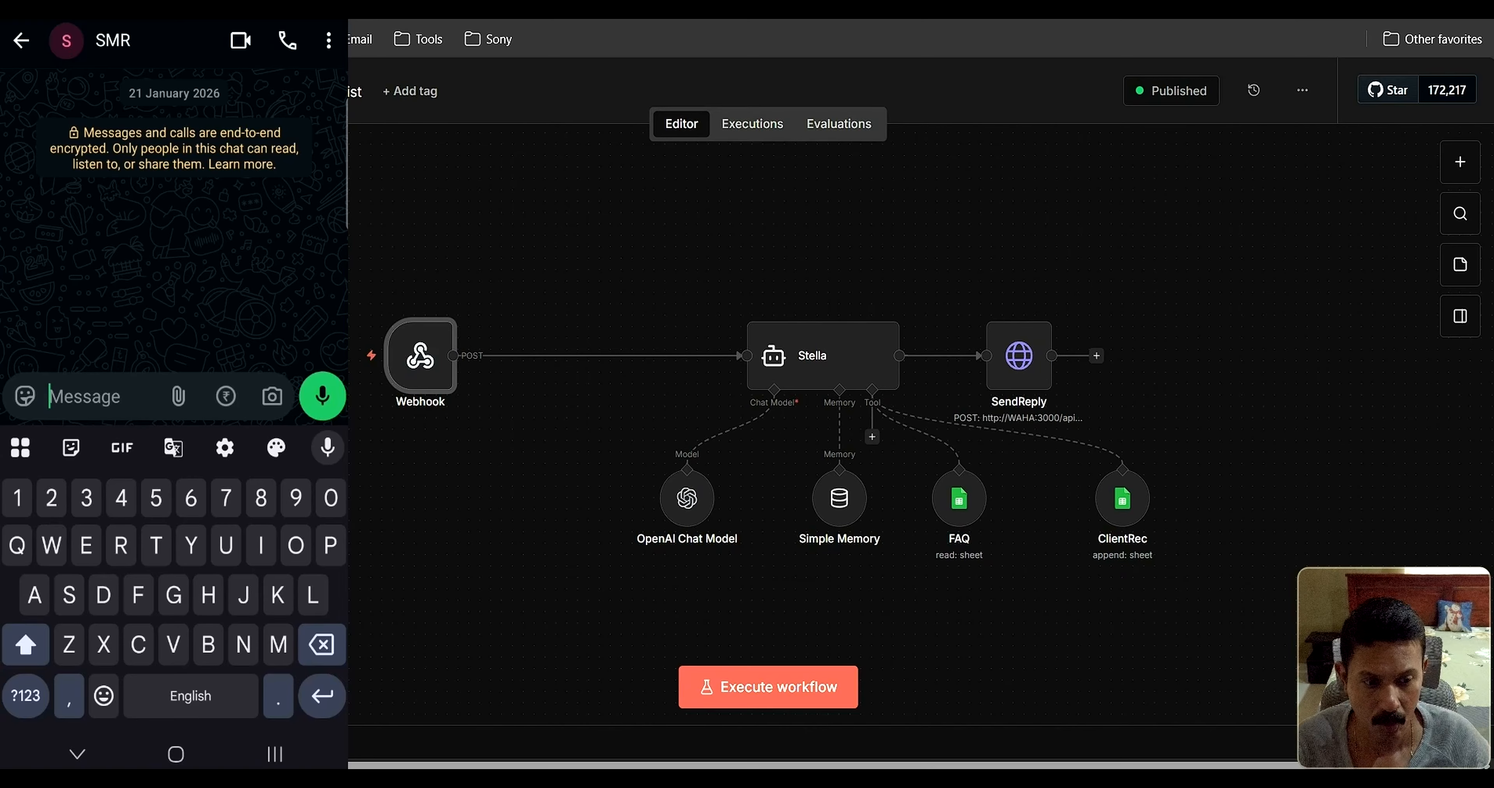
# Send 'Hi' and then 'What are your lab timings' to Stella on WhatsApp
pyautogui.write('Hi')
pyautogui.click(323, 396)
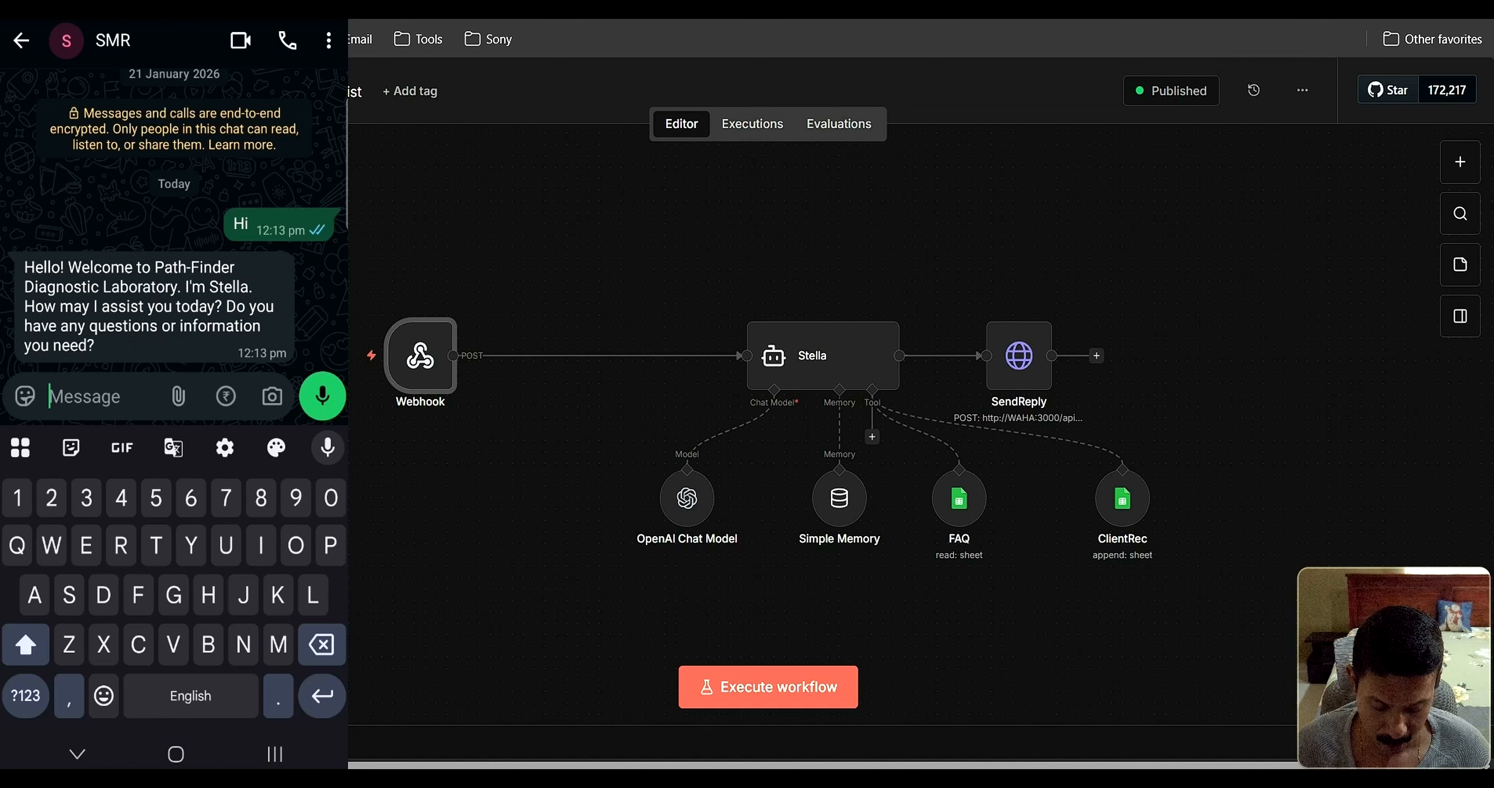
pyautogui.write('What ')
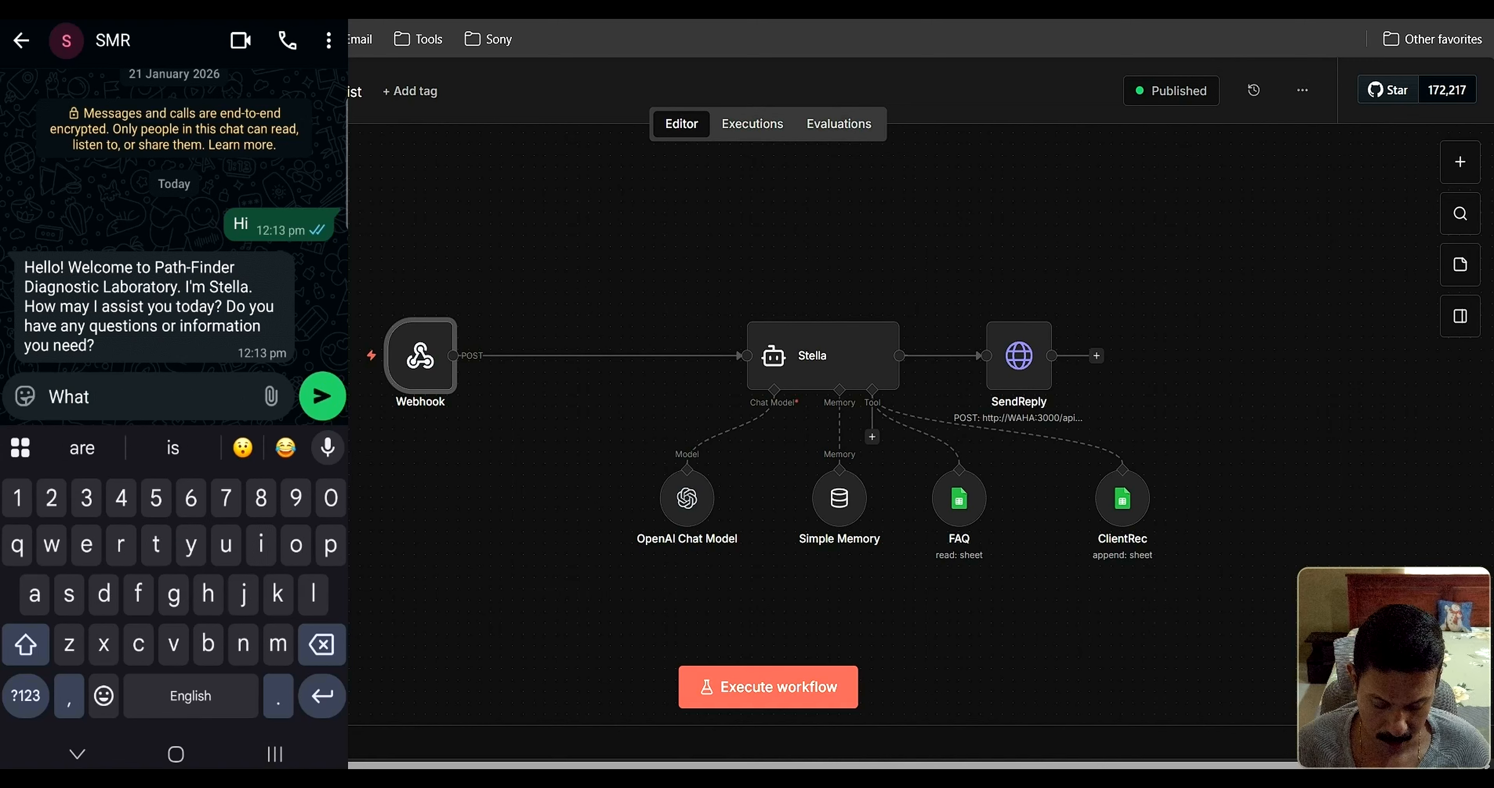
pyautogui.write('are you')
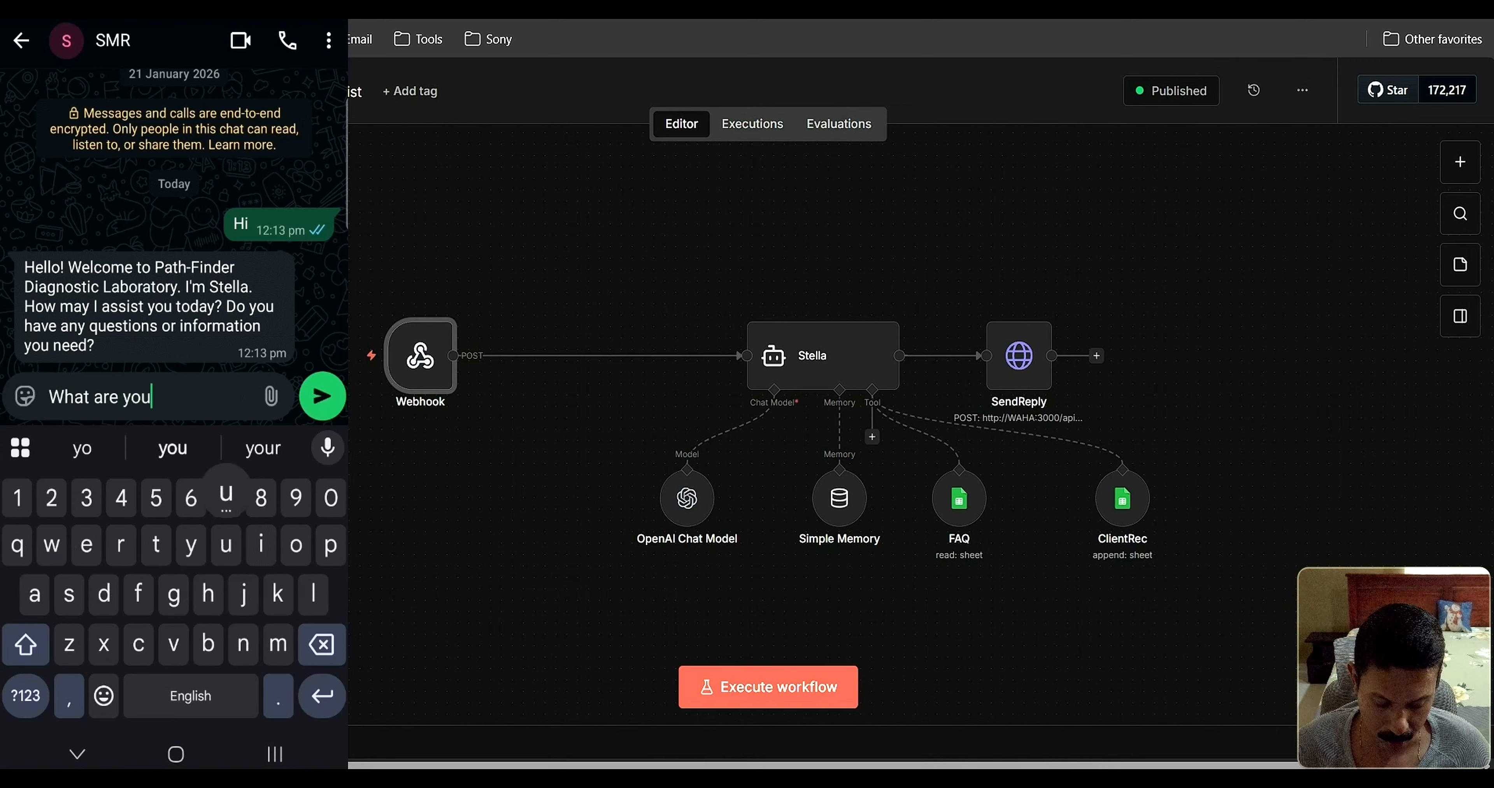
pyautogui.write('r lab t')
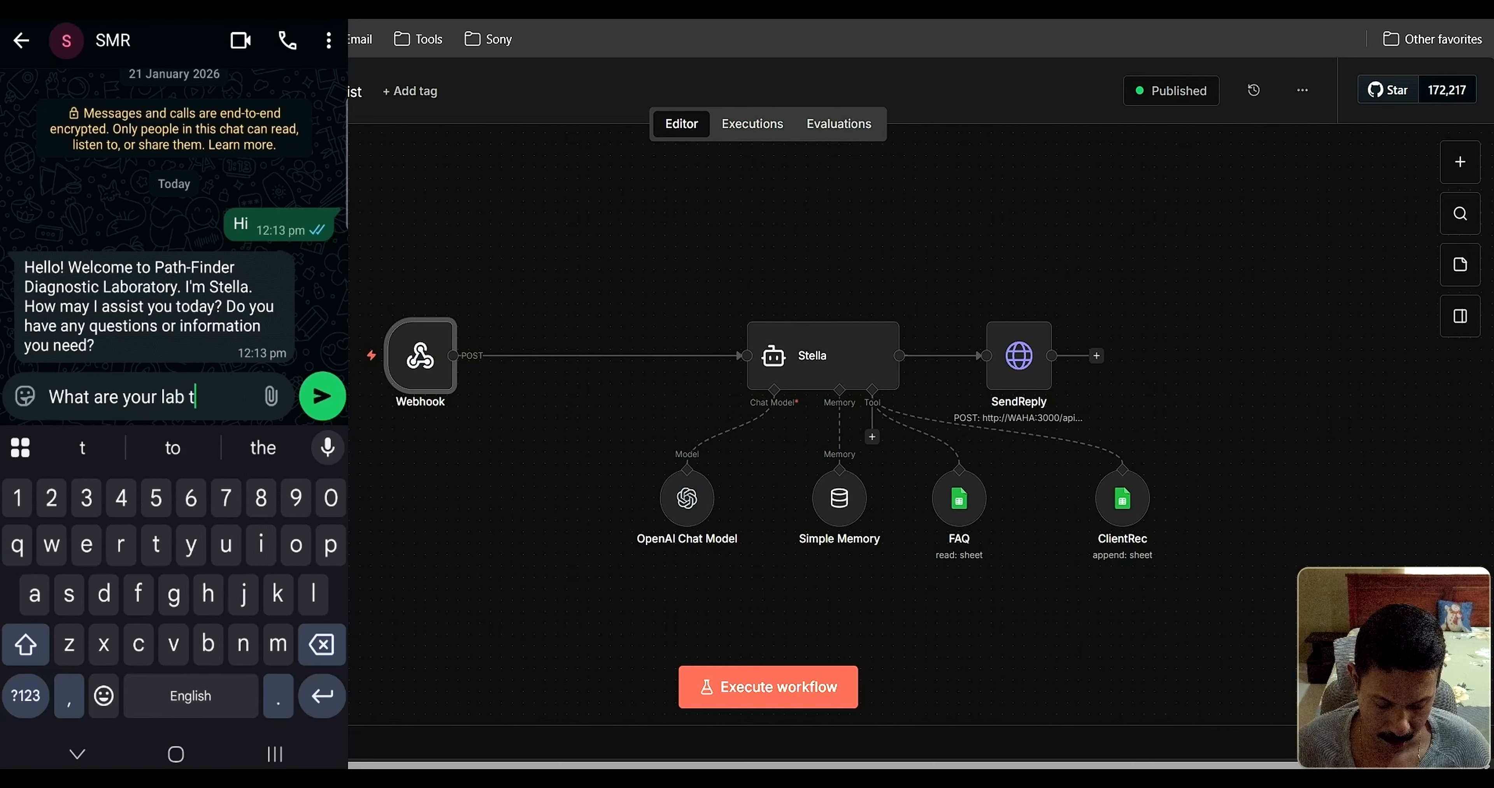
pyautogui.write('imings')
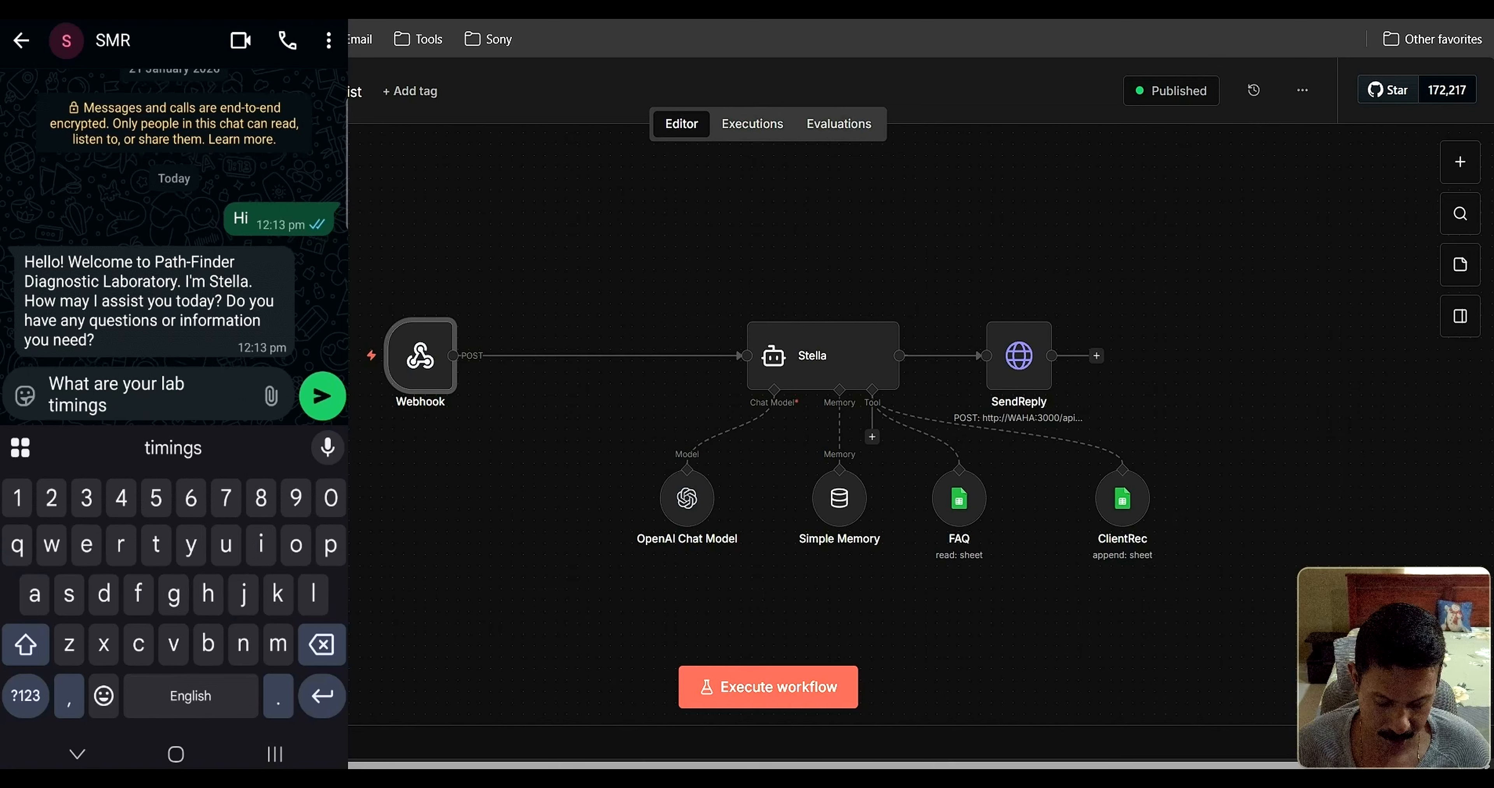
pyautogui.click(322, 397)
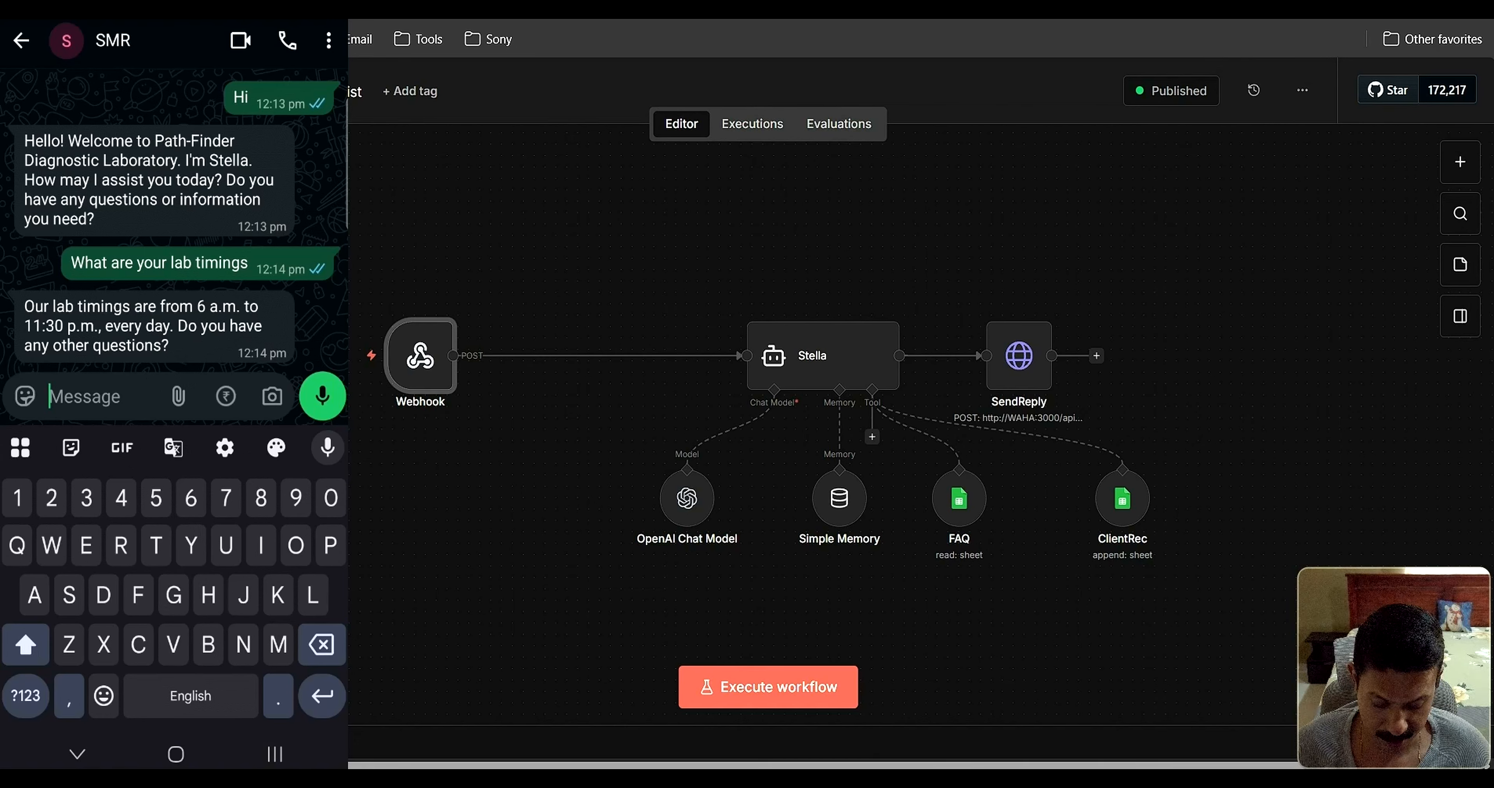
# Ask Stella 'Where is your lab located', then send 'I would like a diagnostic report done'
pyautogui.write('Where ')
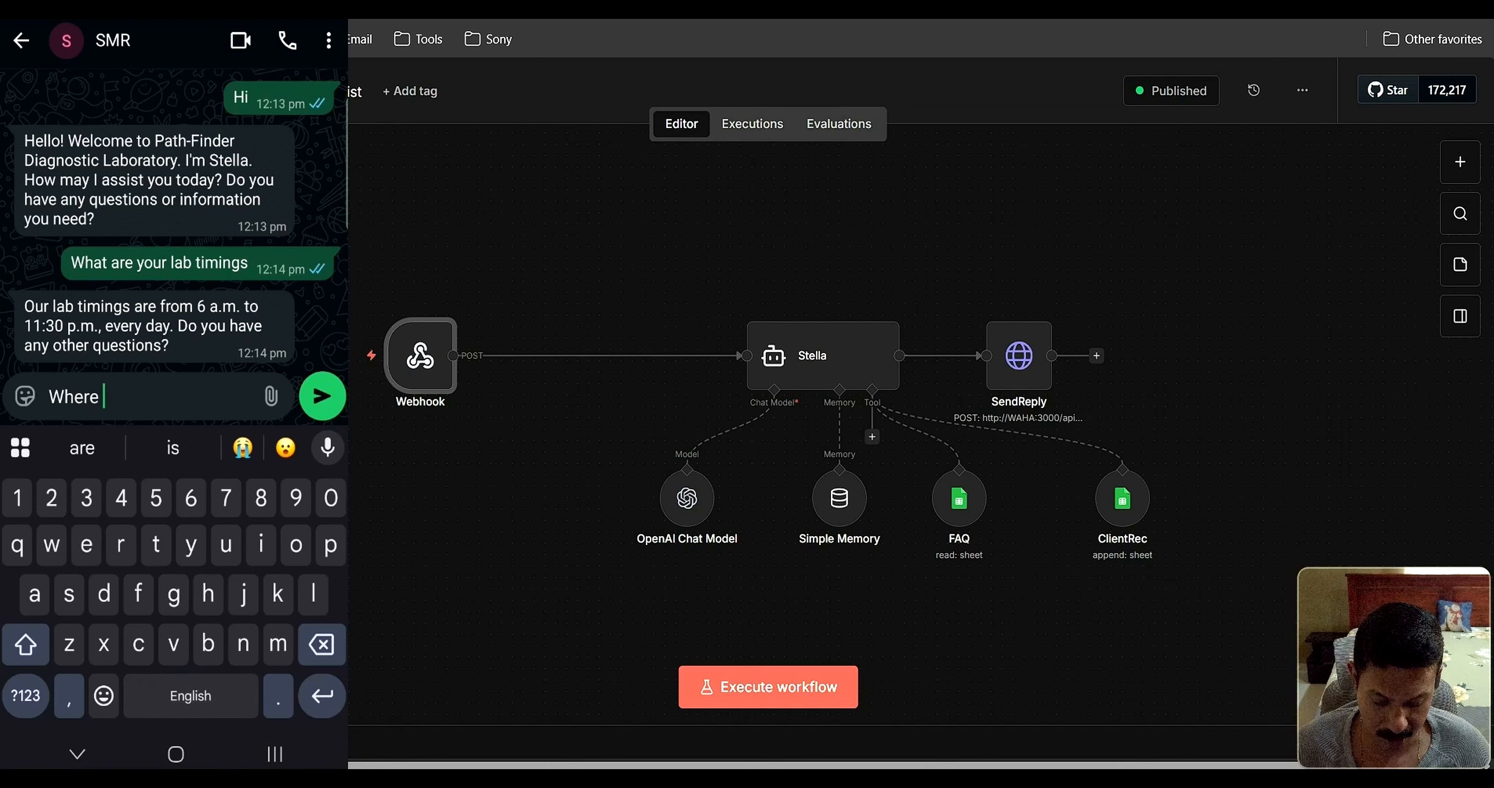
pyautogui.write('is your la')
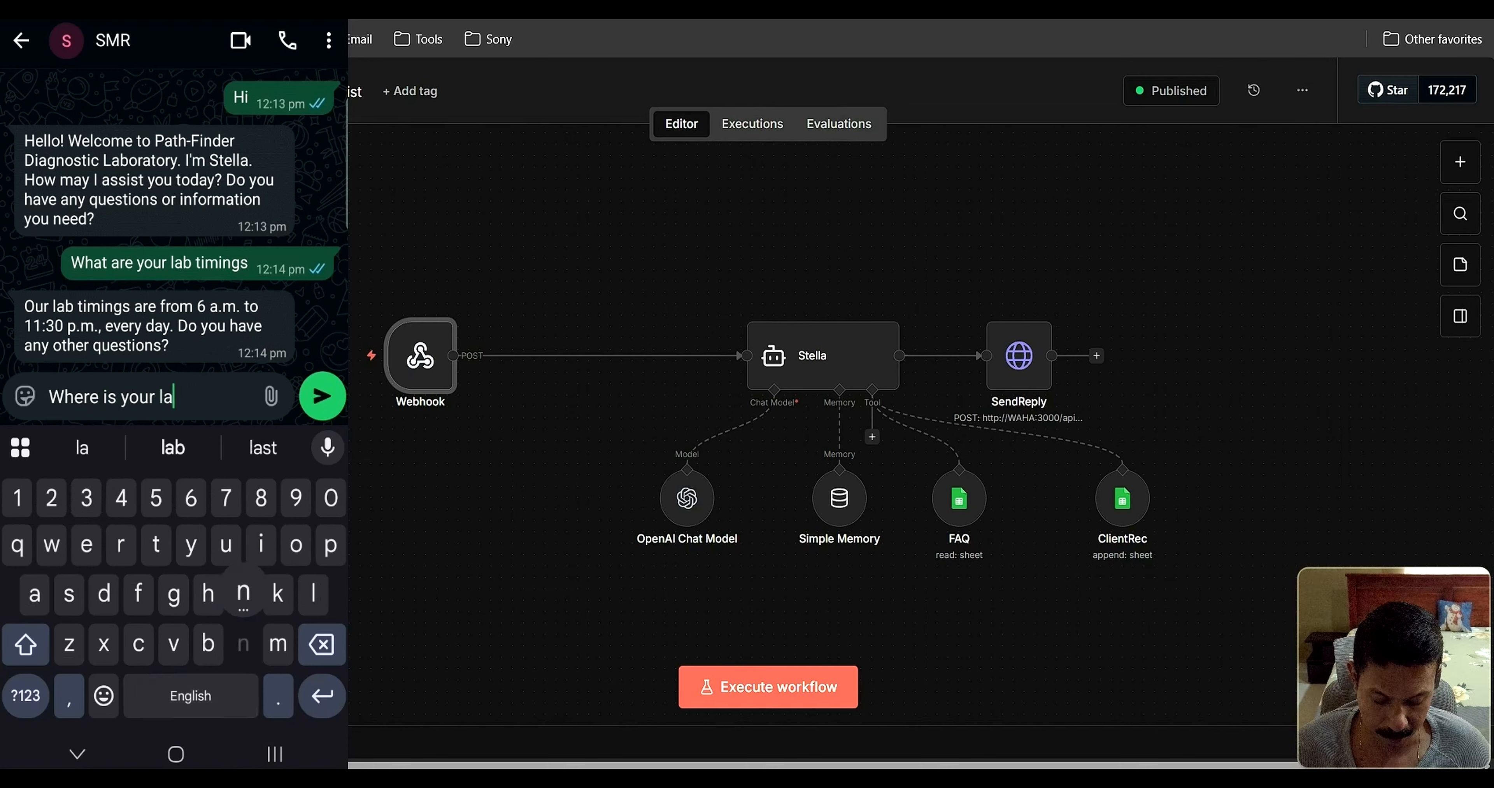
pyautogui.write('b located')
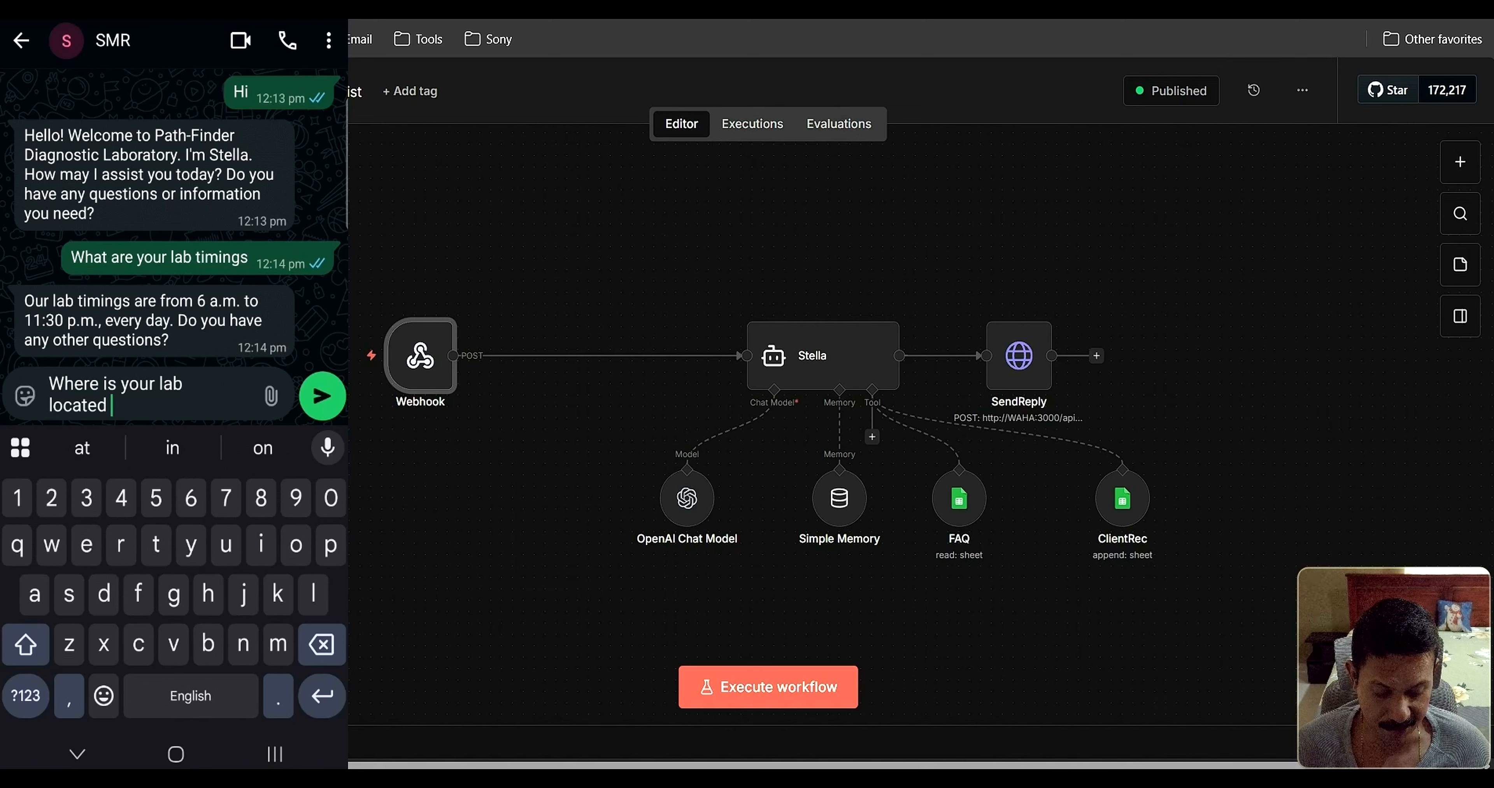
pyautogui.click(323, 396)
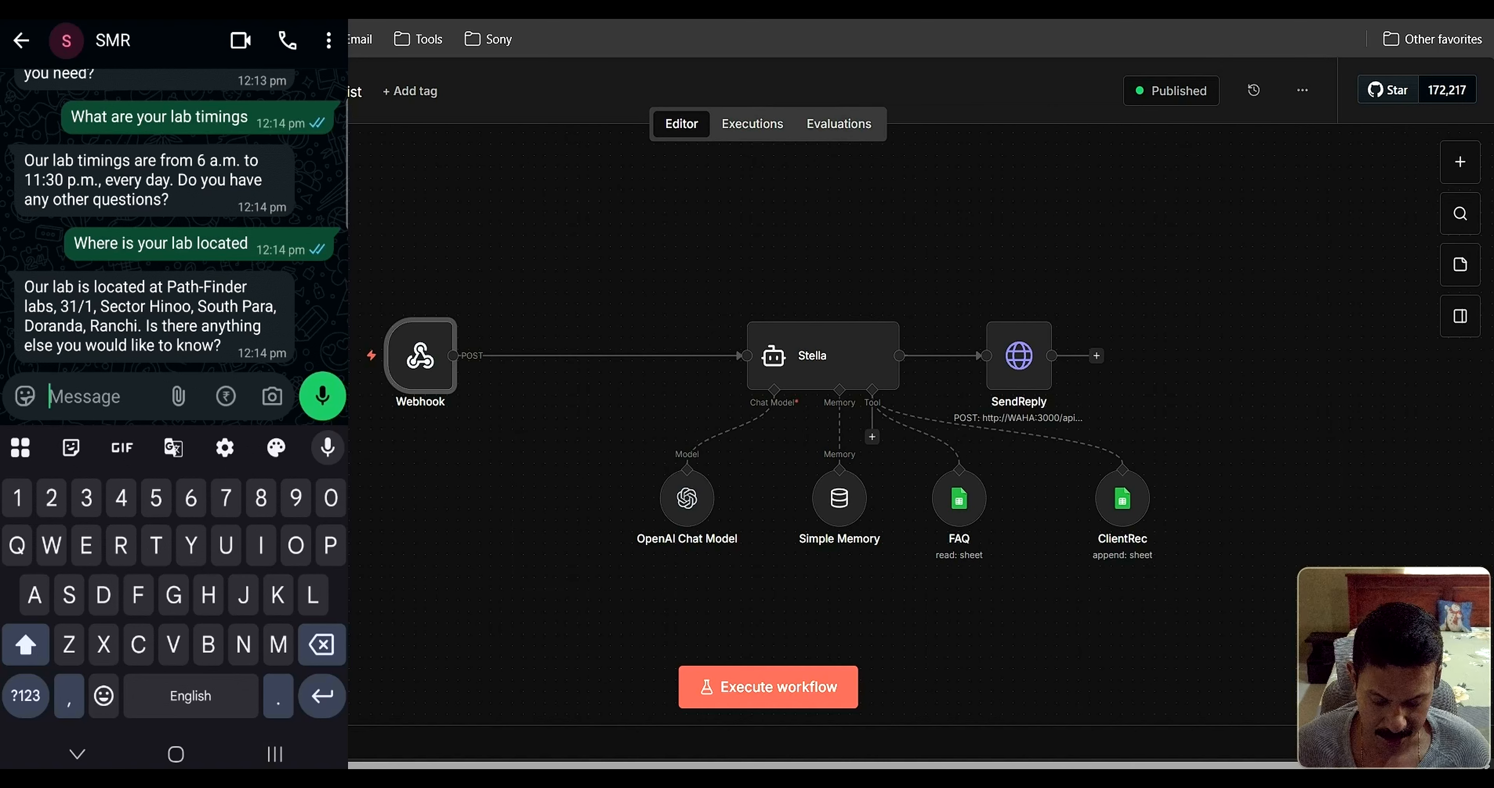
pyautogui.write('I')
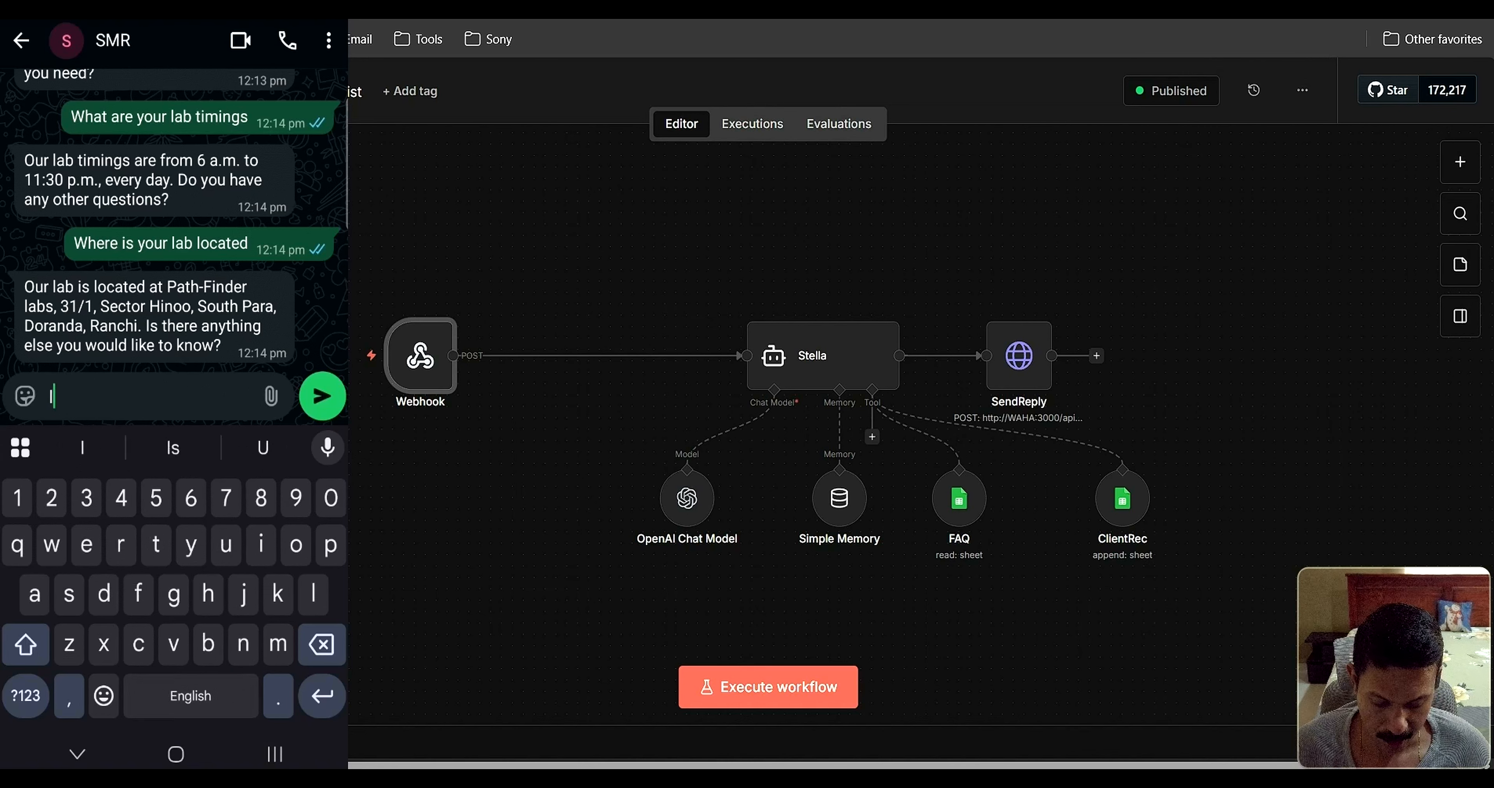
pyautogui.write(' would like a')
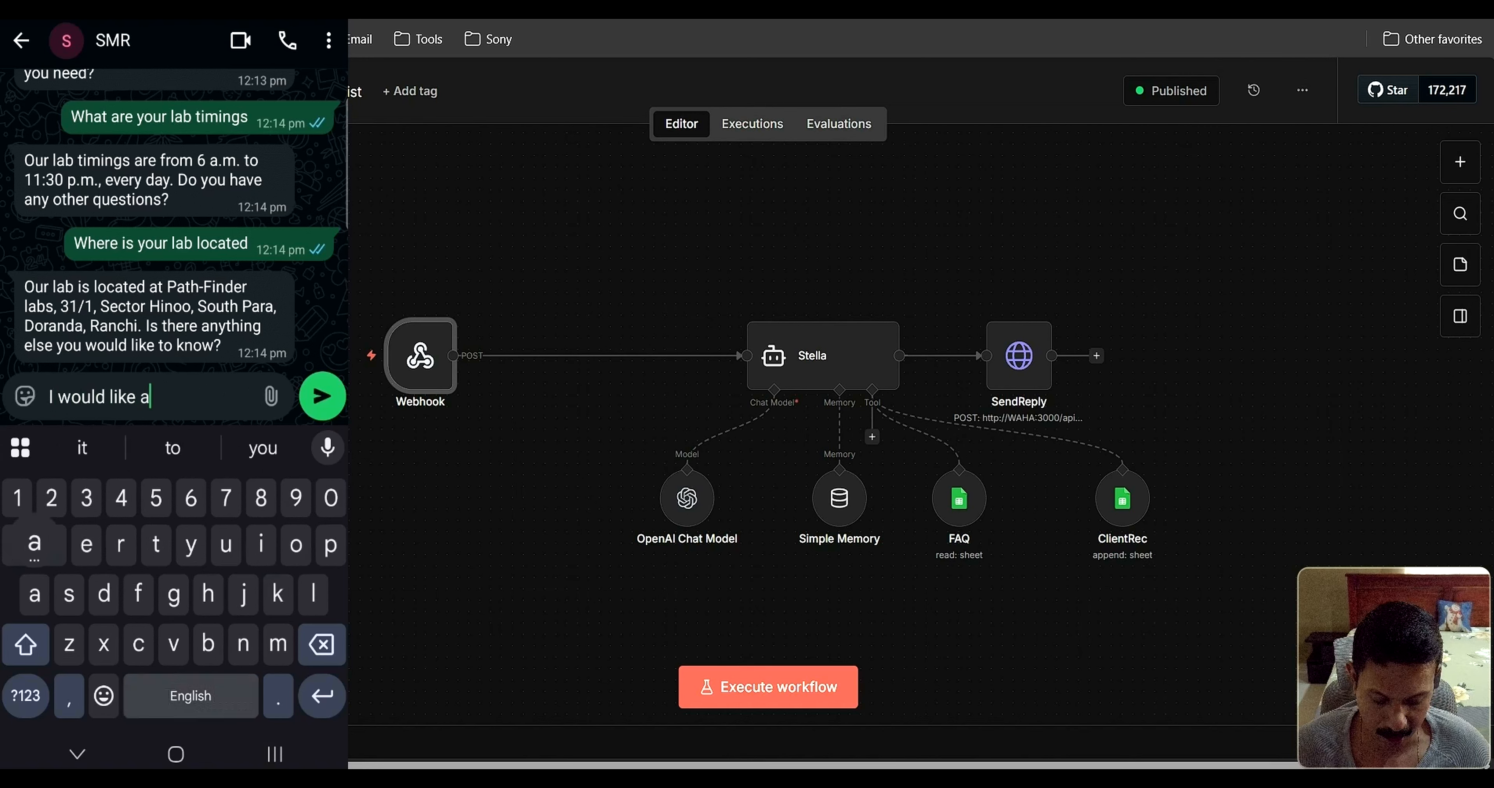
pyautogui.write(' diagnostic ')
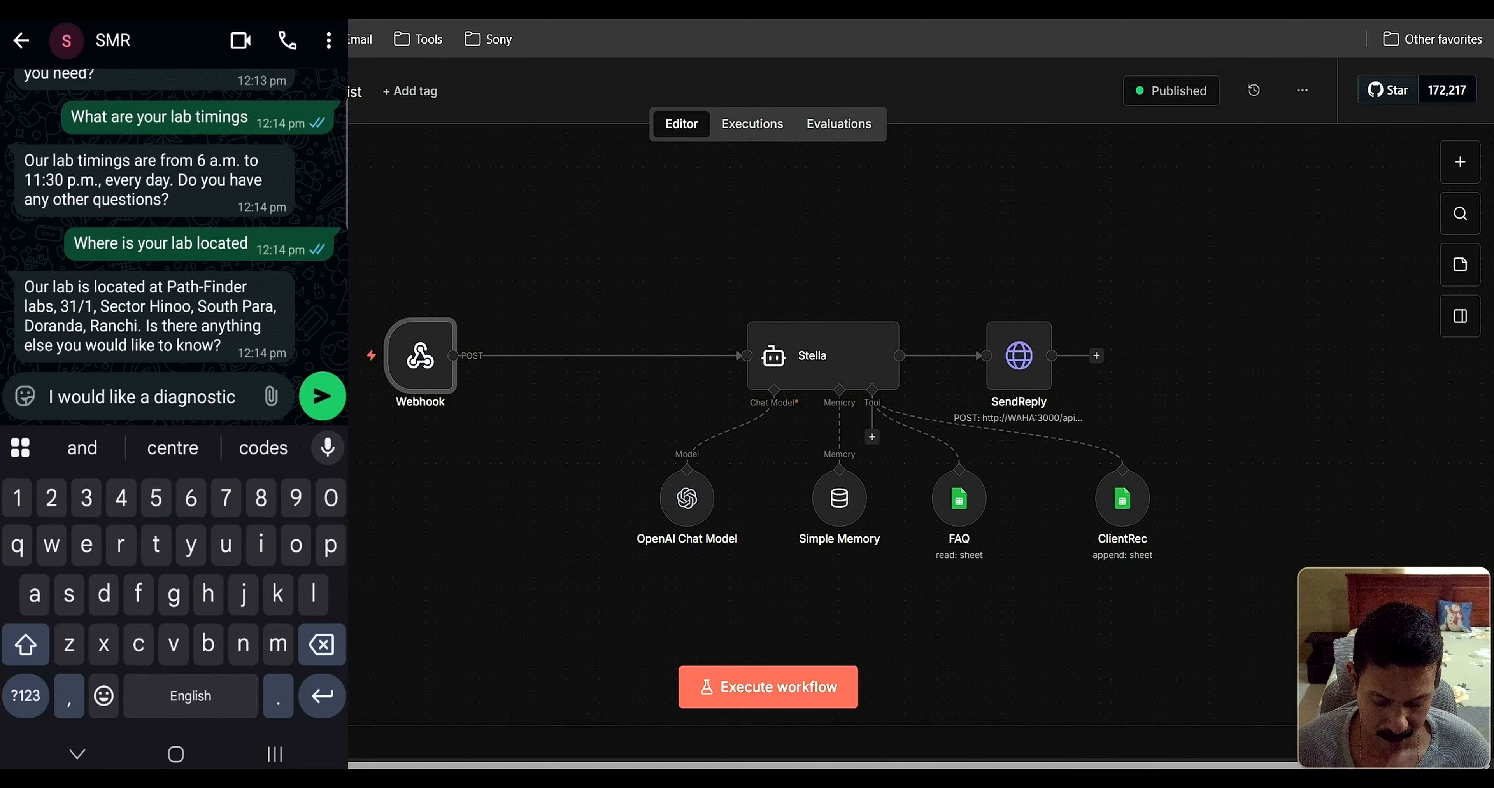
pyautogui.write('repo')
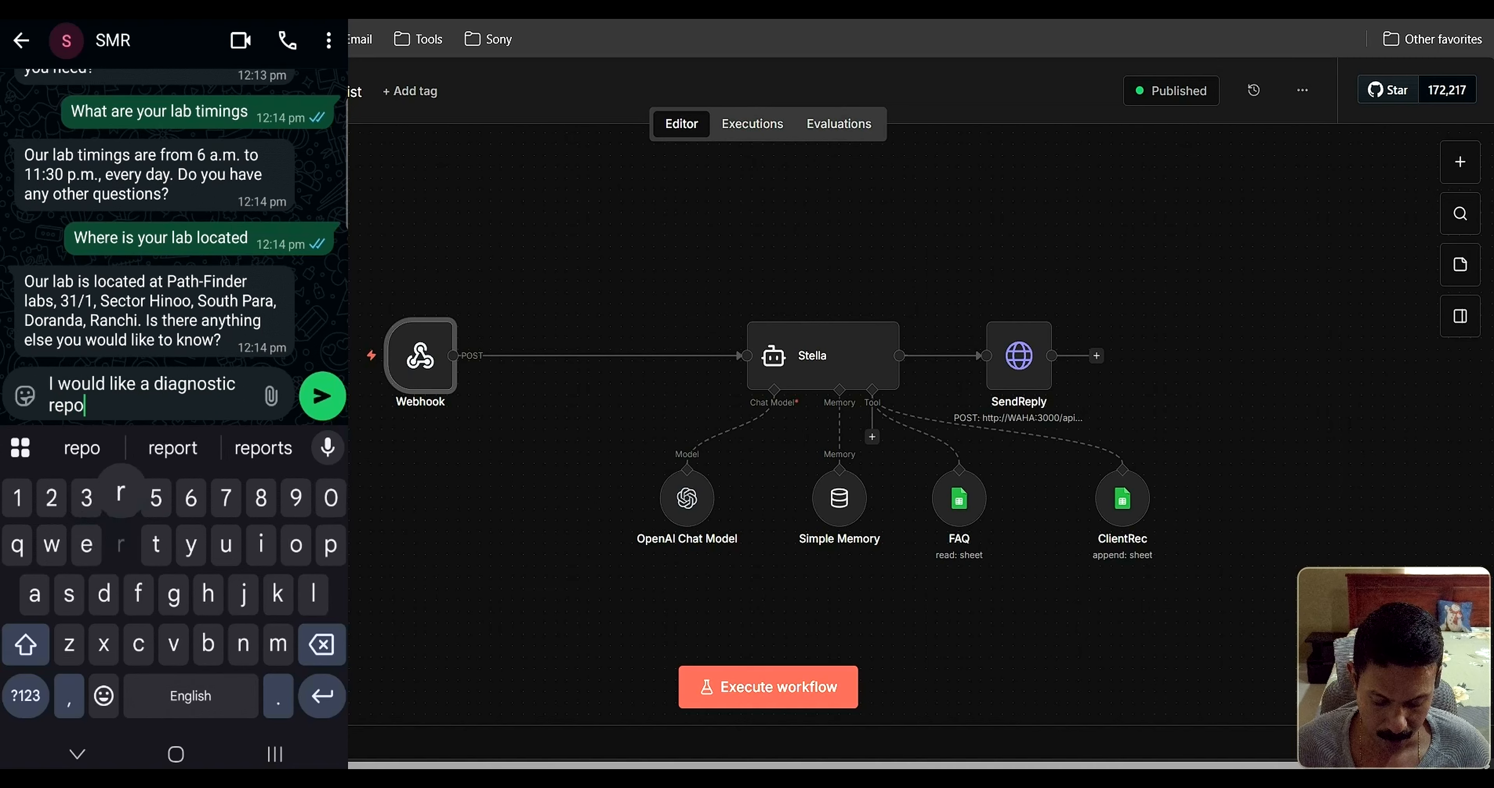
pyautogui.write('rt done')
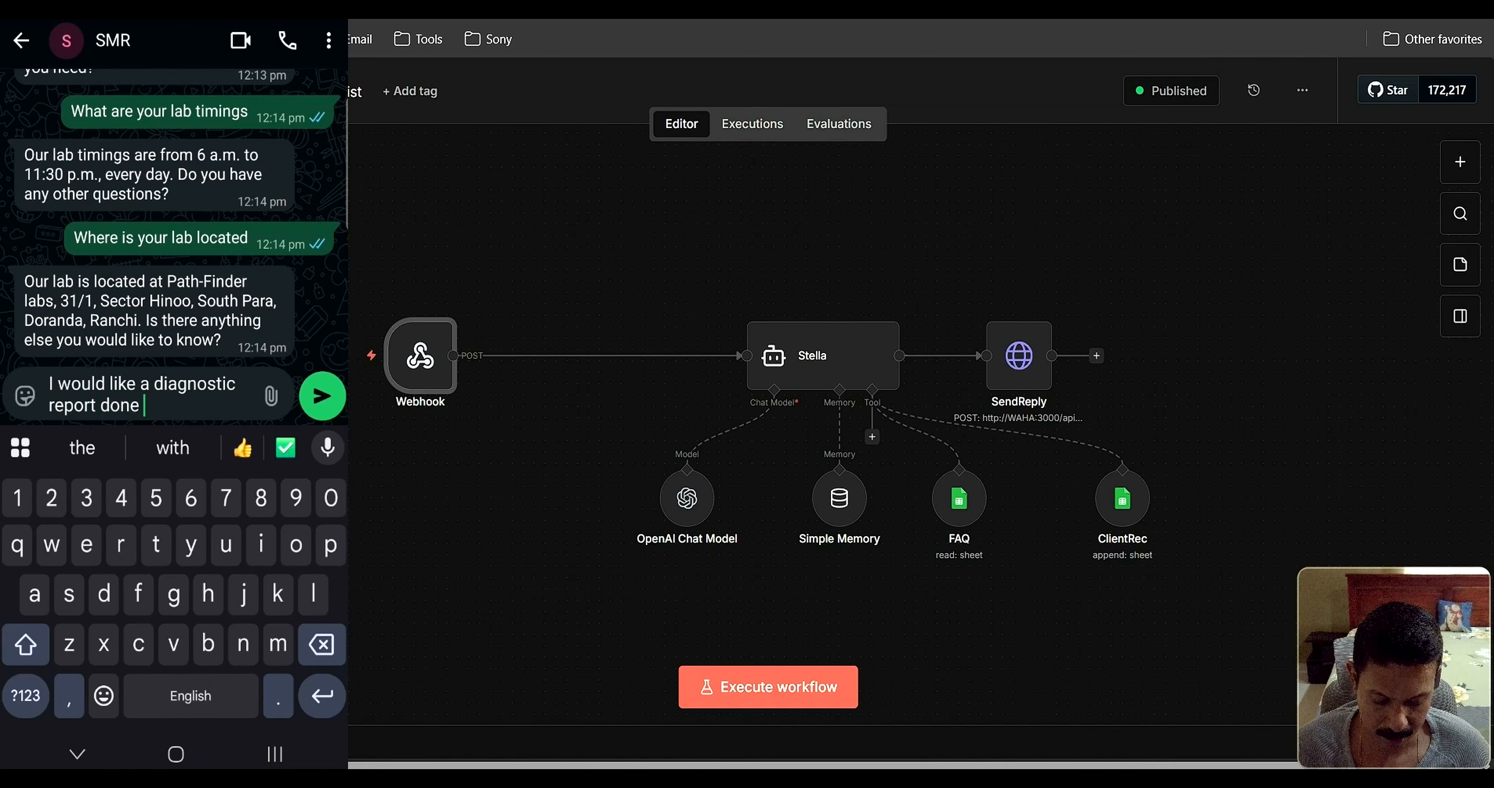
pyautogui.click(323, 396)
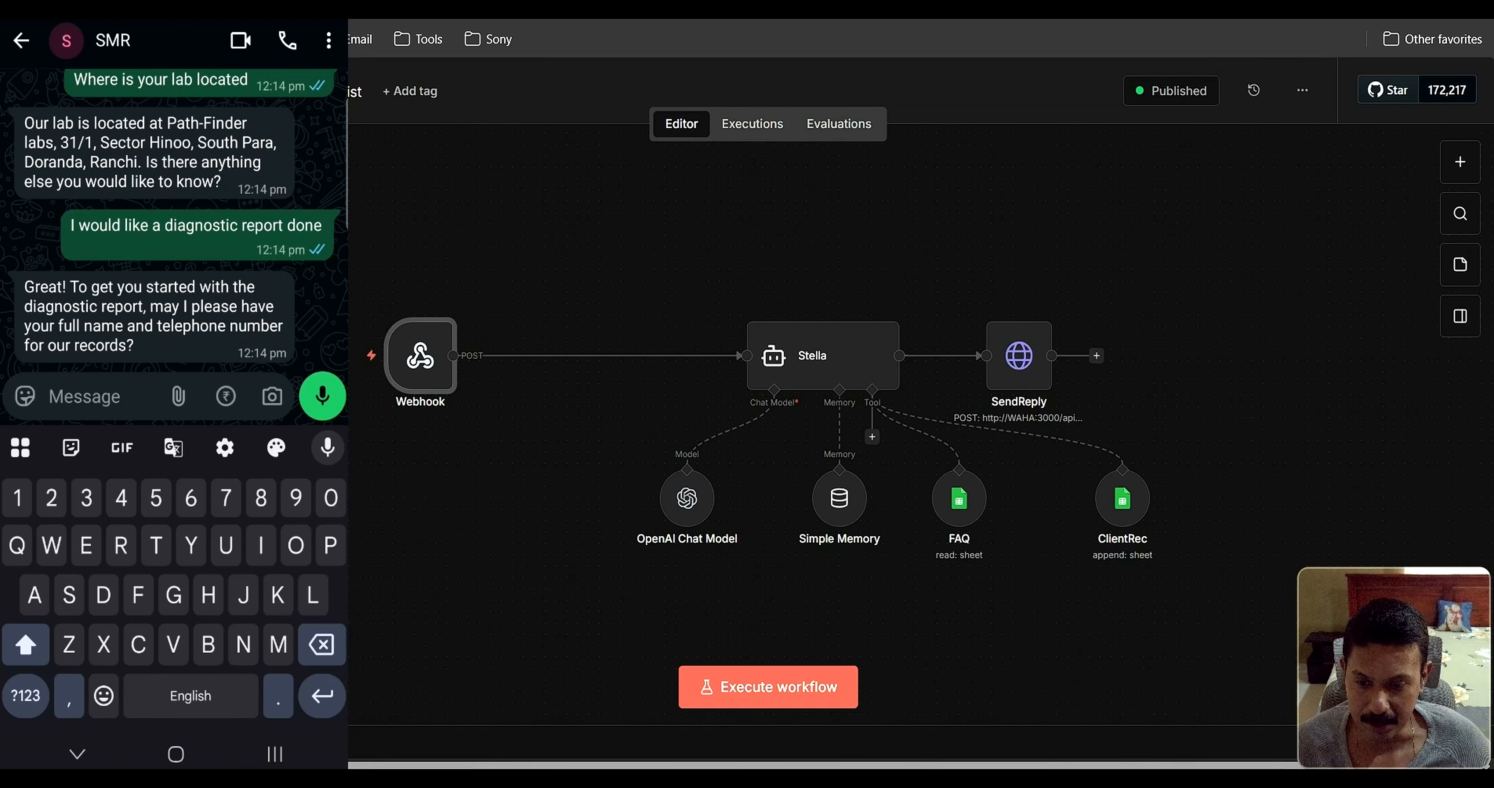
pyautogui.moveTo(718, 778)
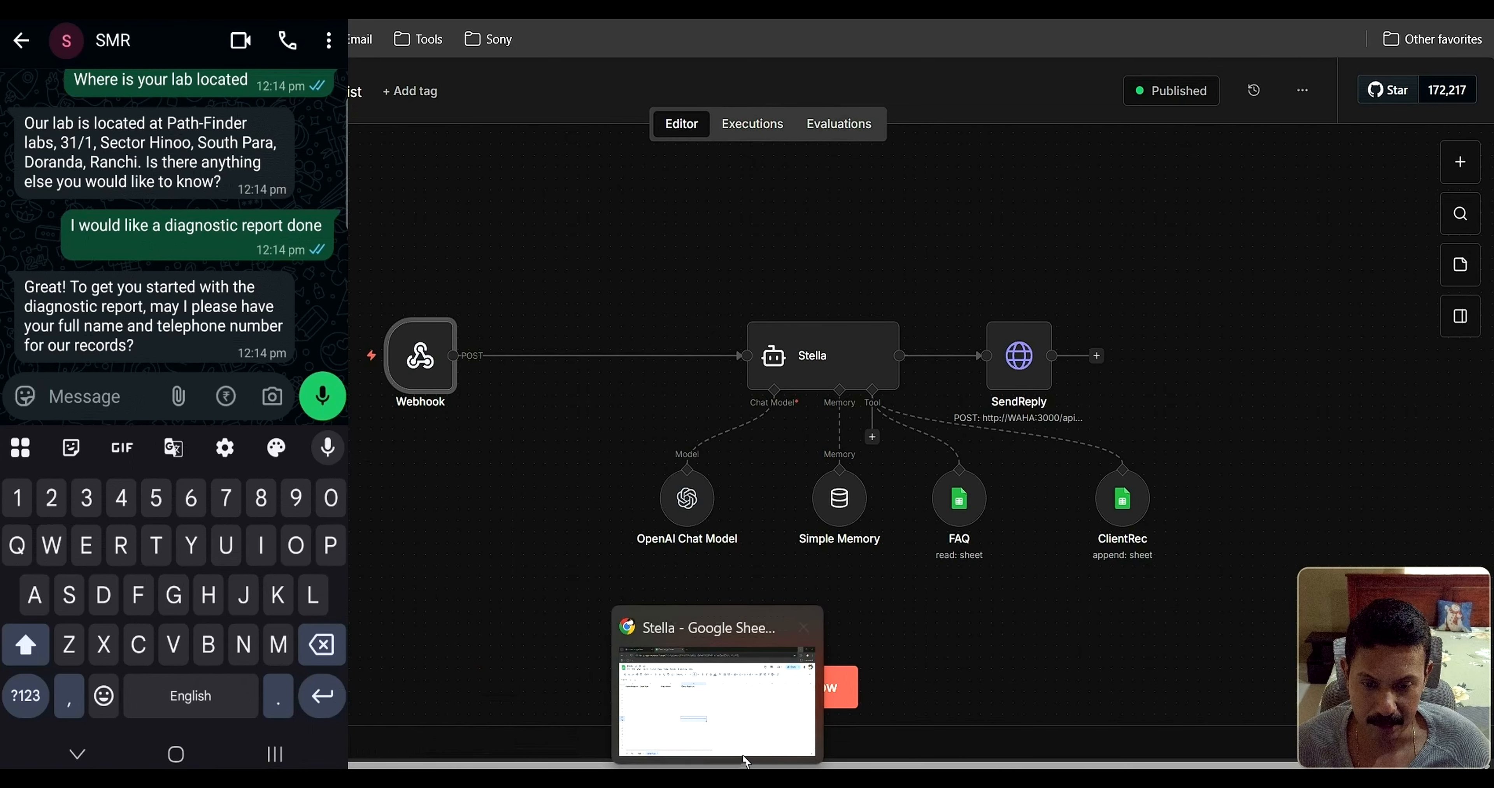
pyautogui.click(740, 725)
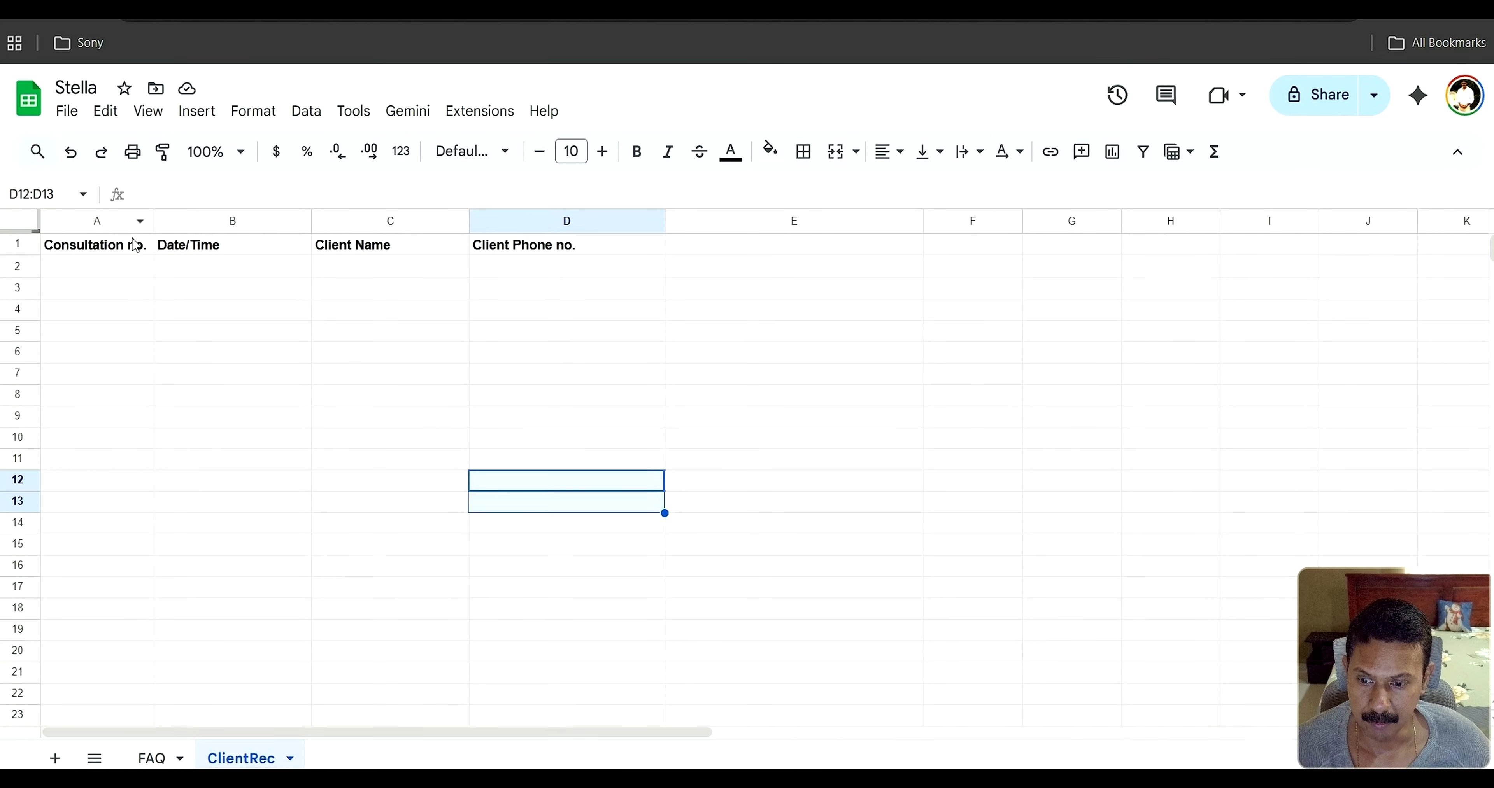
pyautogui.click(154, 758)
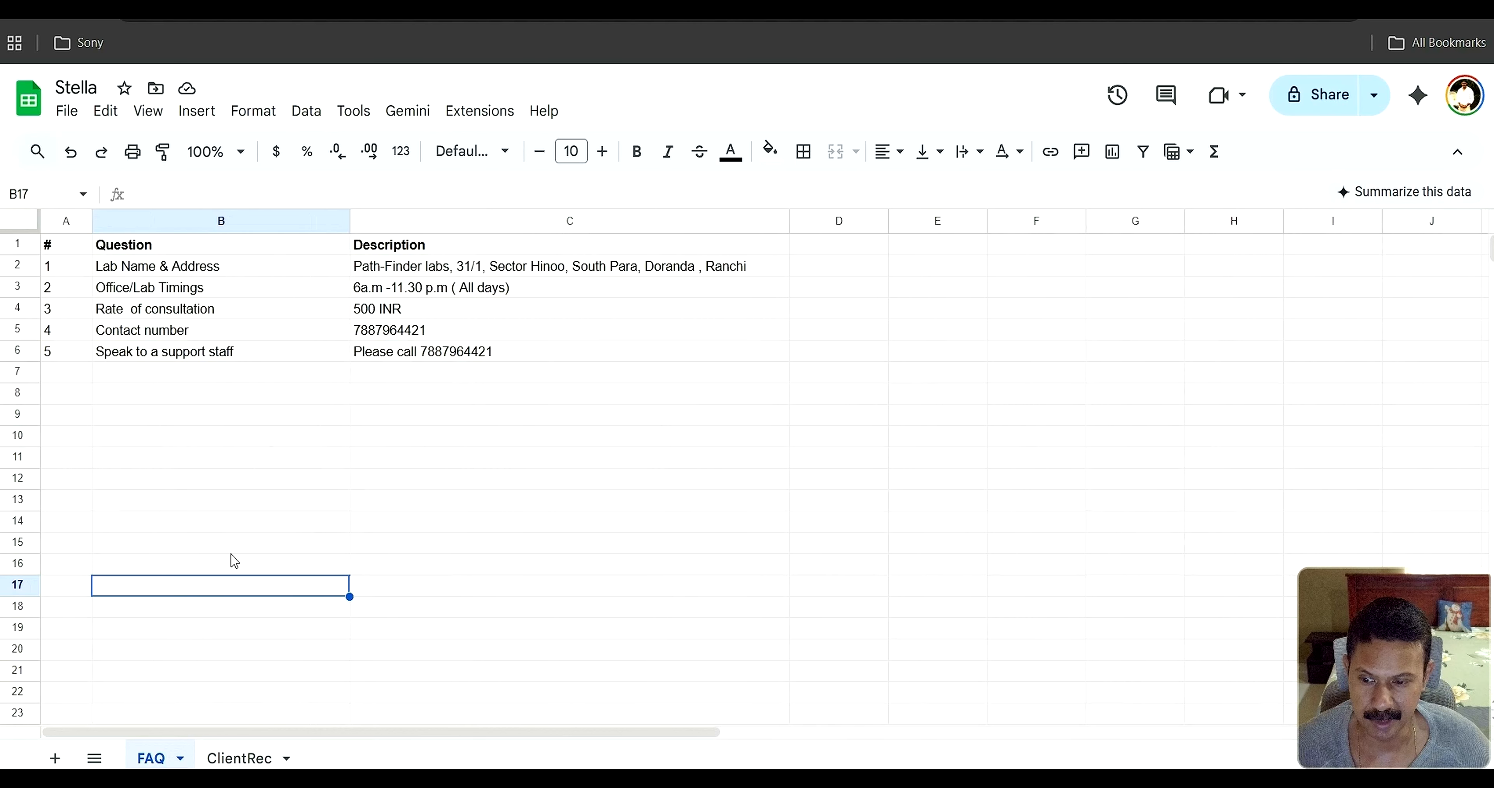
pyautogui.click(238, 760)
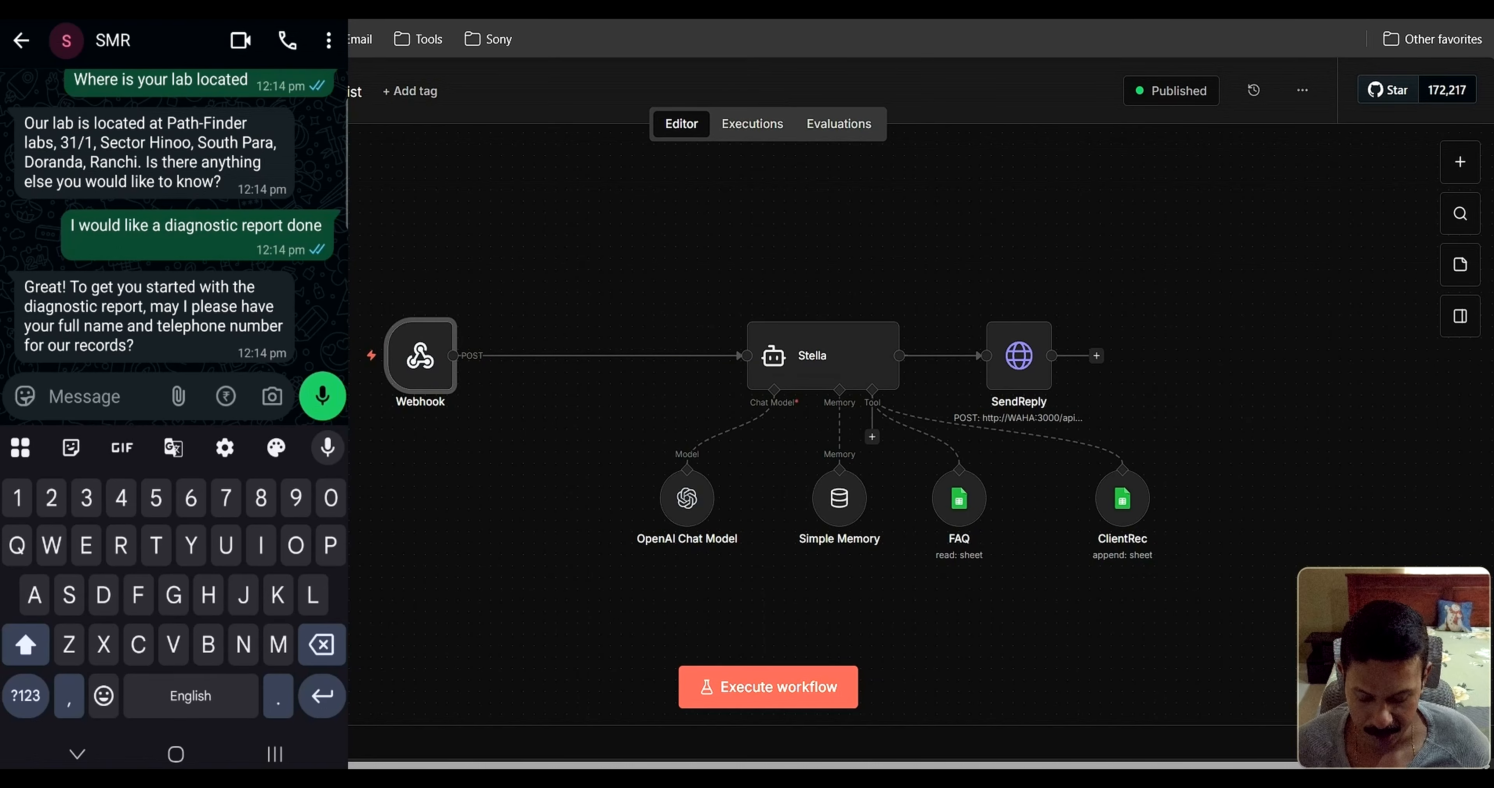
# Reply to Stella with the customer's full name and phone number
pyautogui.write('Ban')
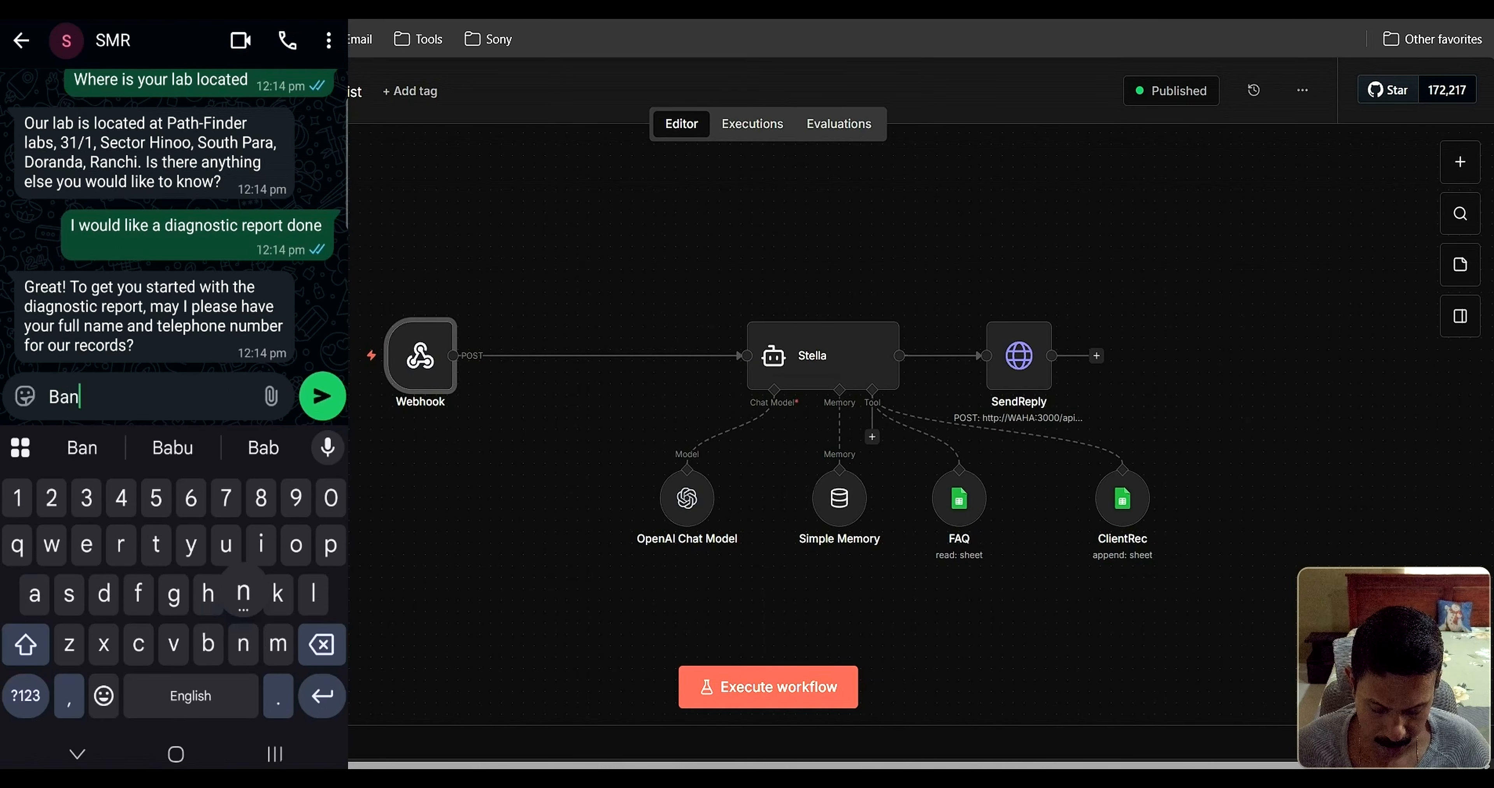
pyautogui.press('BackSpace')
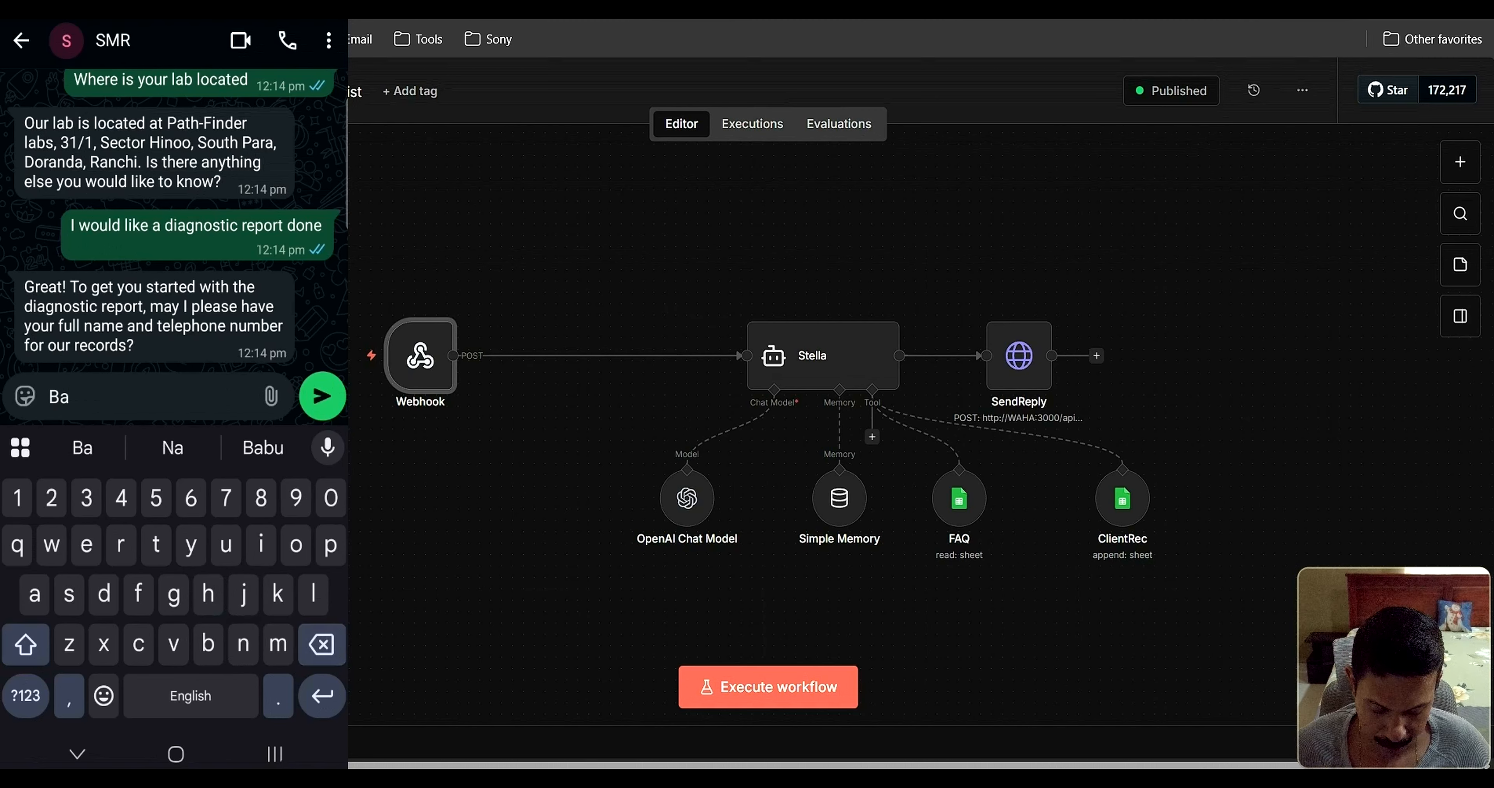
pyautogui.write('bahu, ')
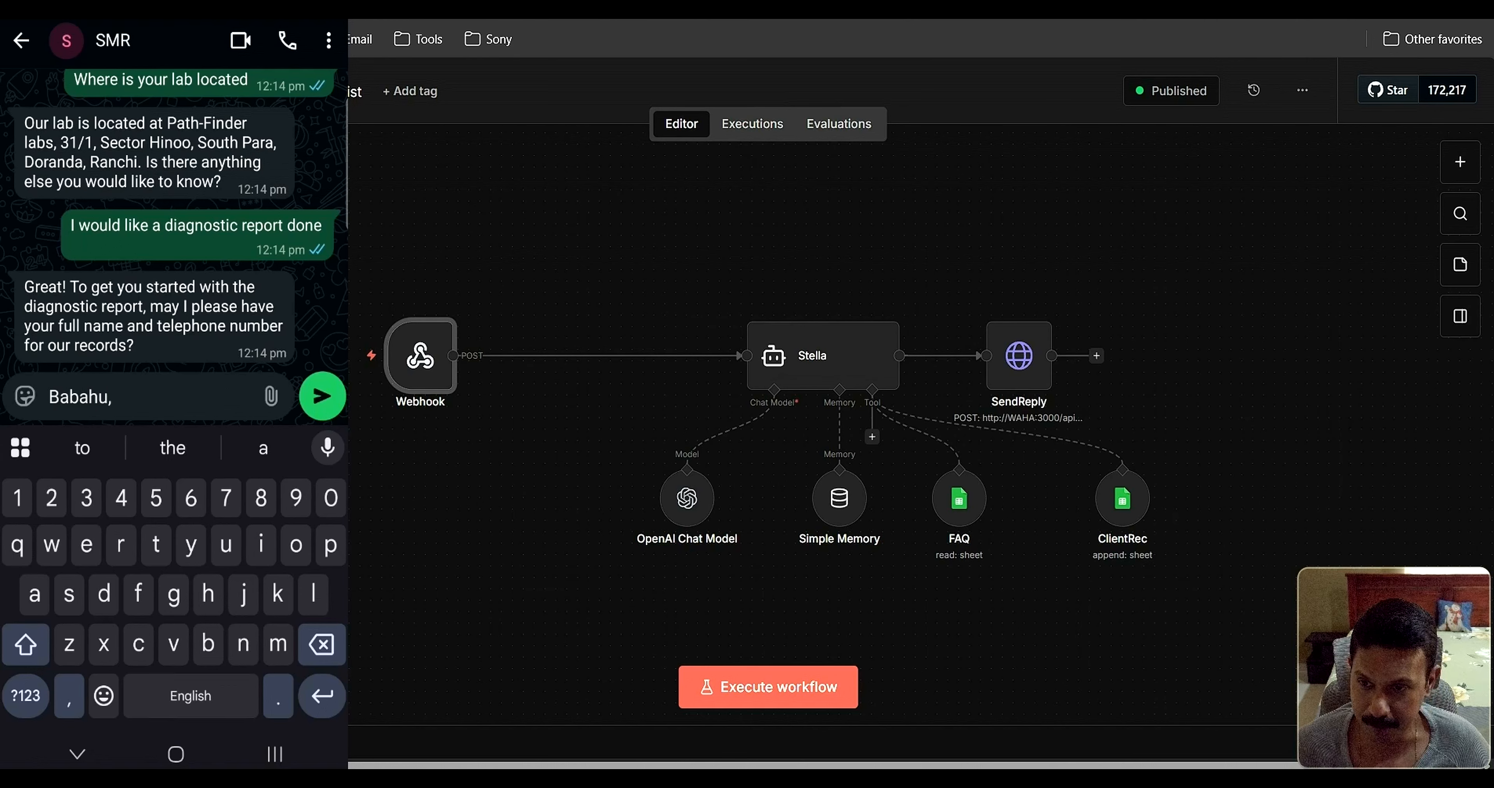
pyautogui.write('12')
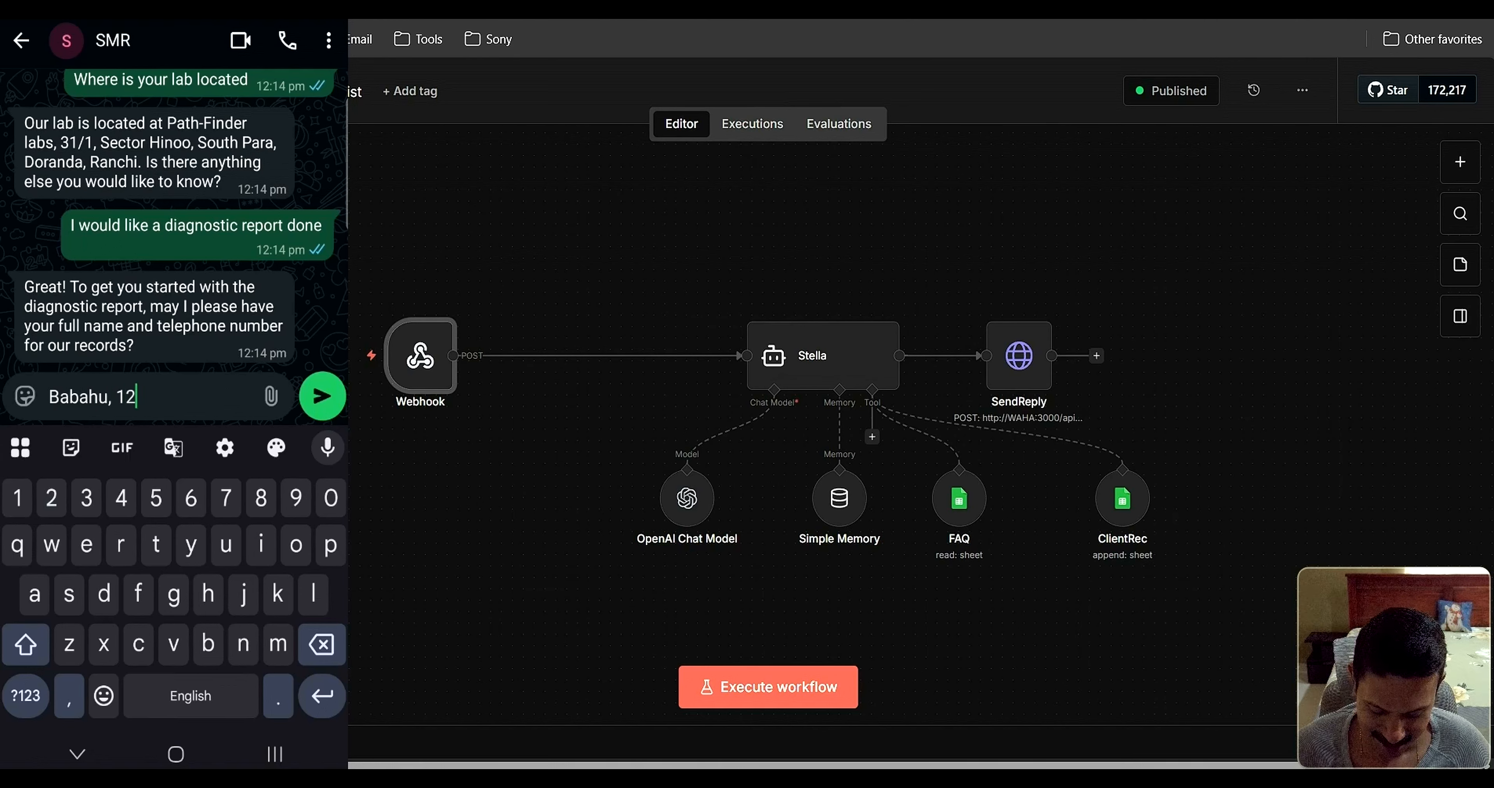
pyautogui.write('34567899')
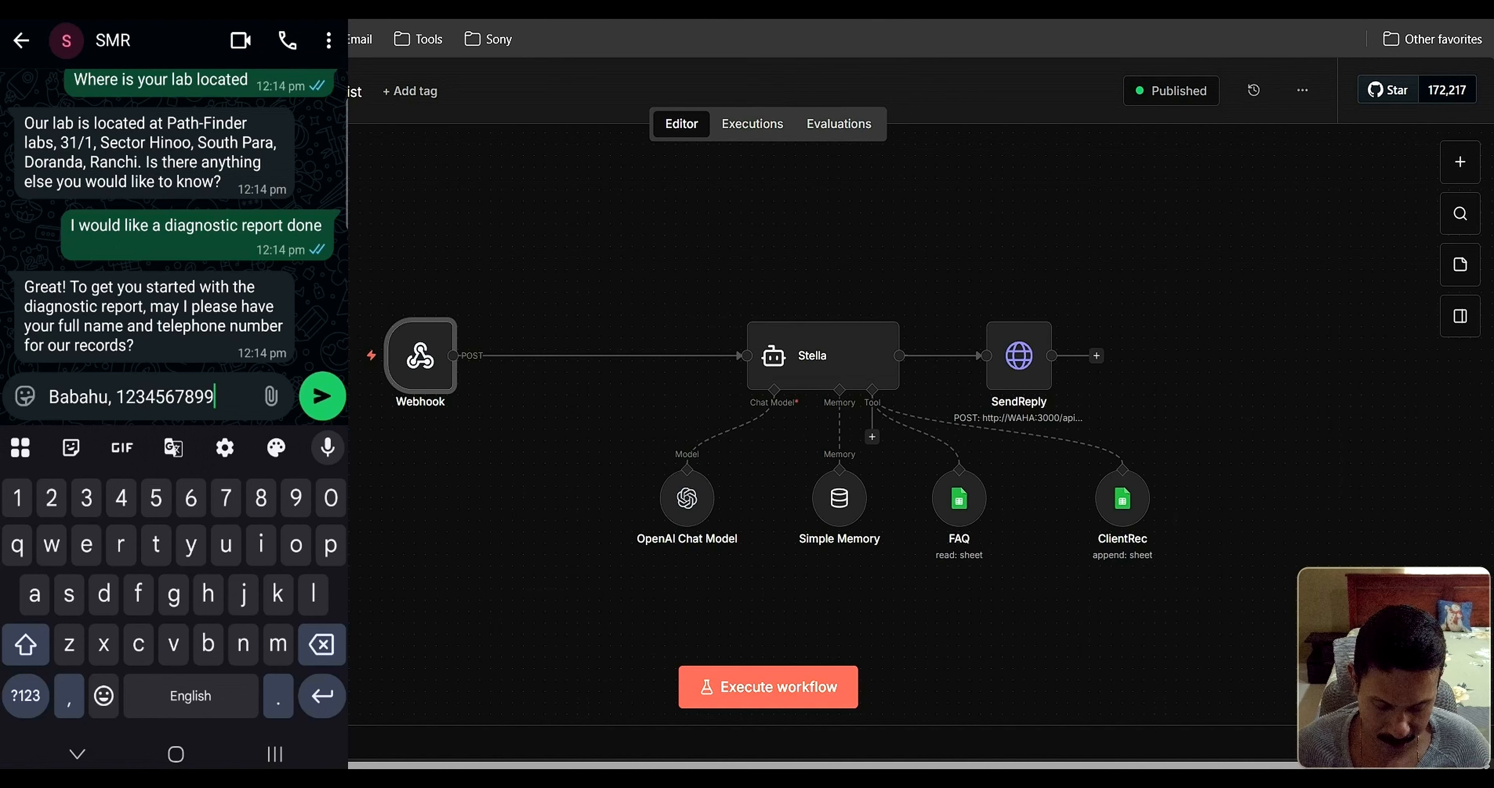
pyautogui.click(323, 396)
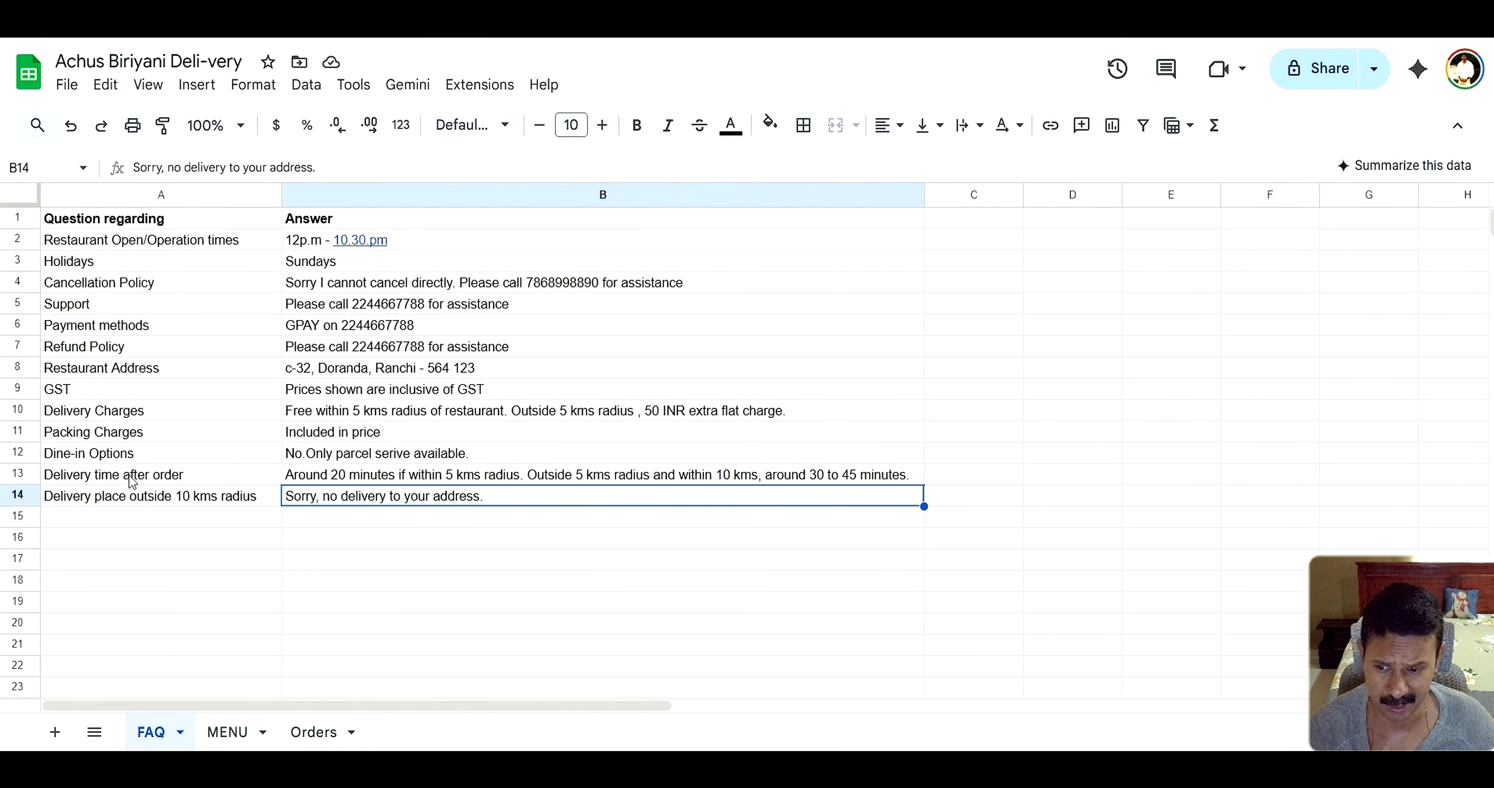
# Review the MENU, Orders and FAQ sheets, then return to the n8n workflow
pyautogui.click(220, 733)
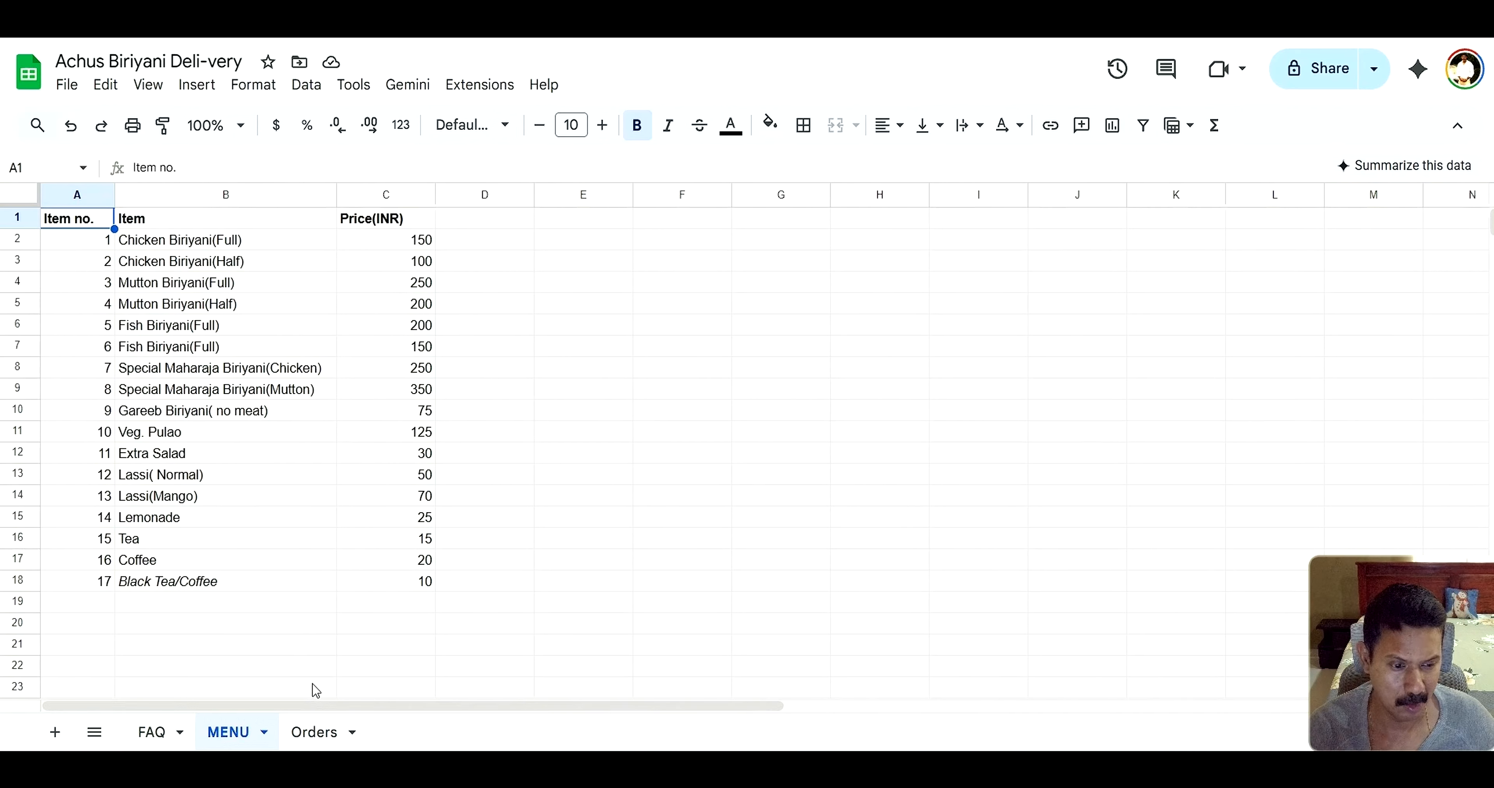
pyautogui.click(309, 734)
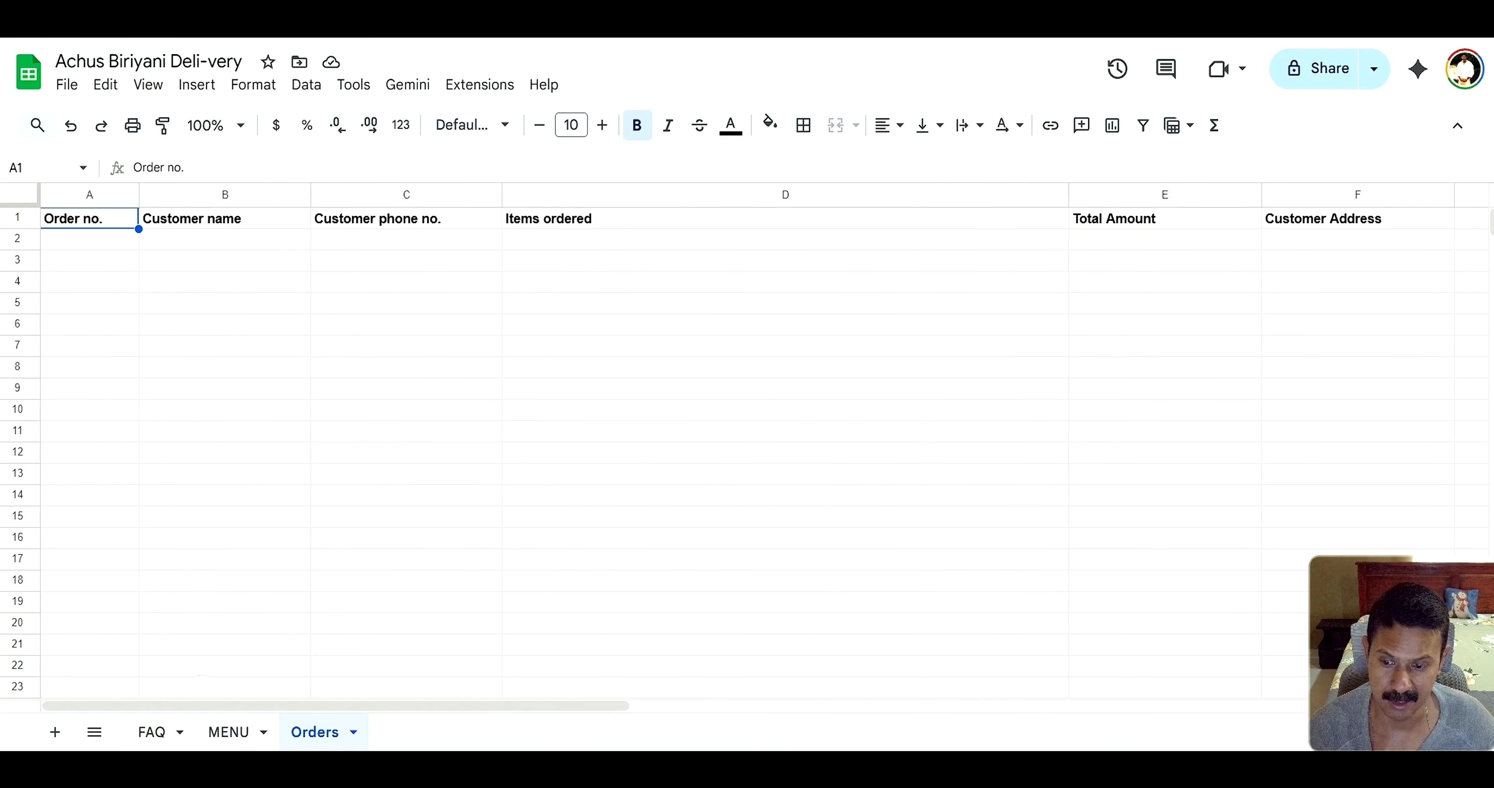
pyautogui.click(231, 734)
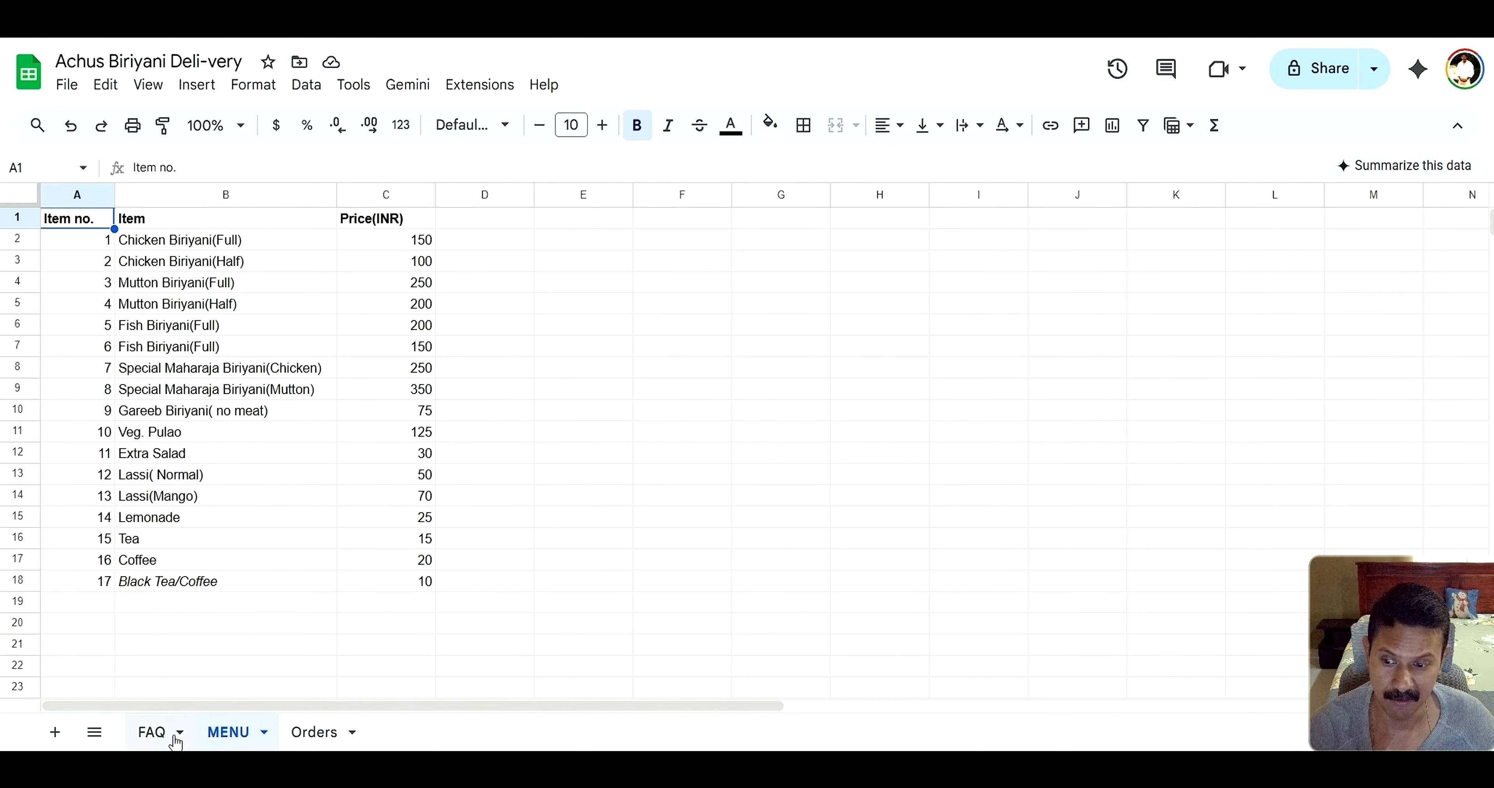
pyautogui.click(156, 734)
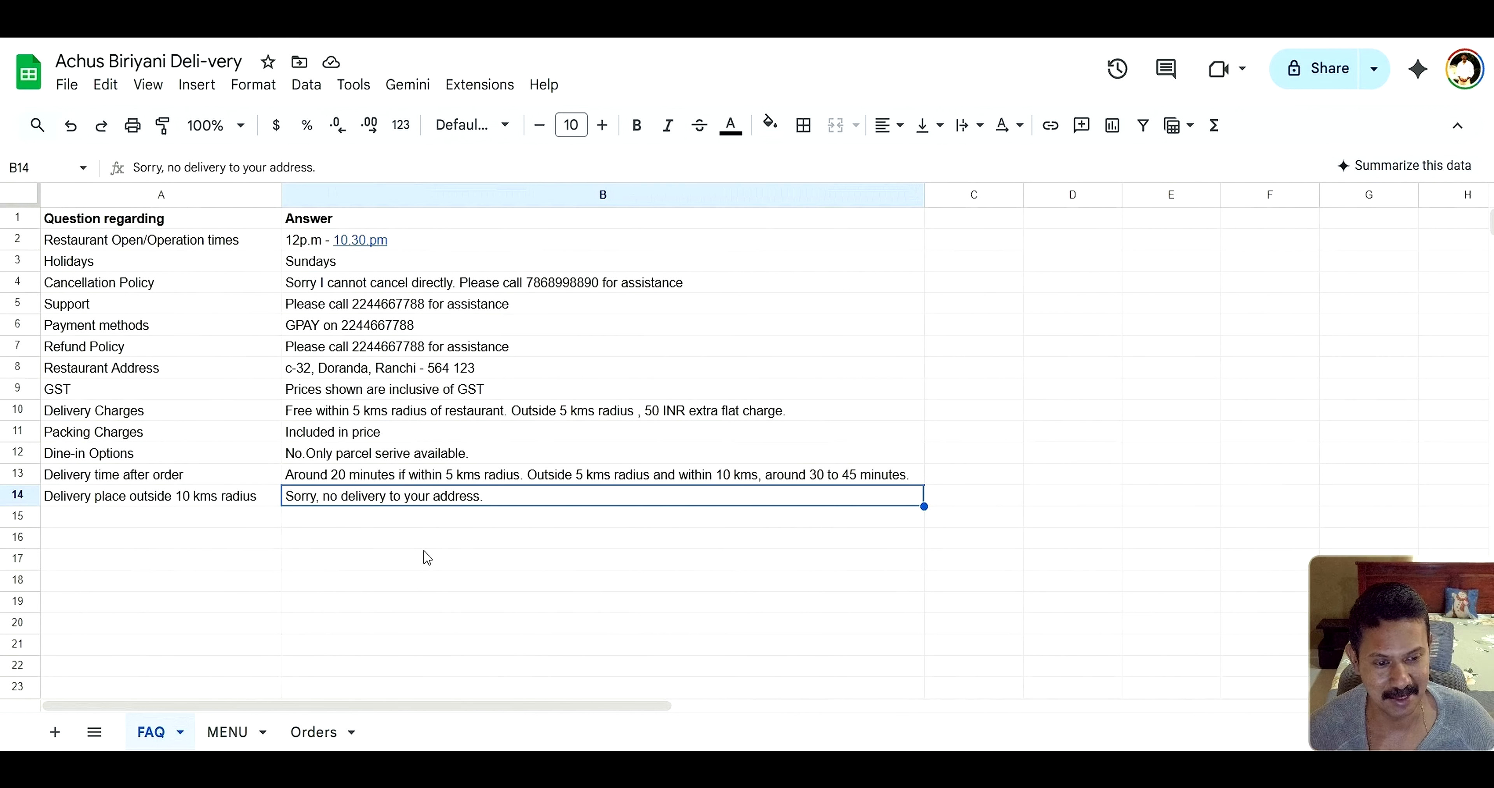
pyautogui.click(220, 17)
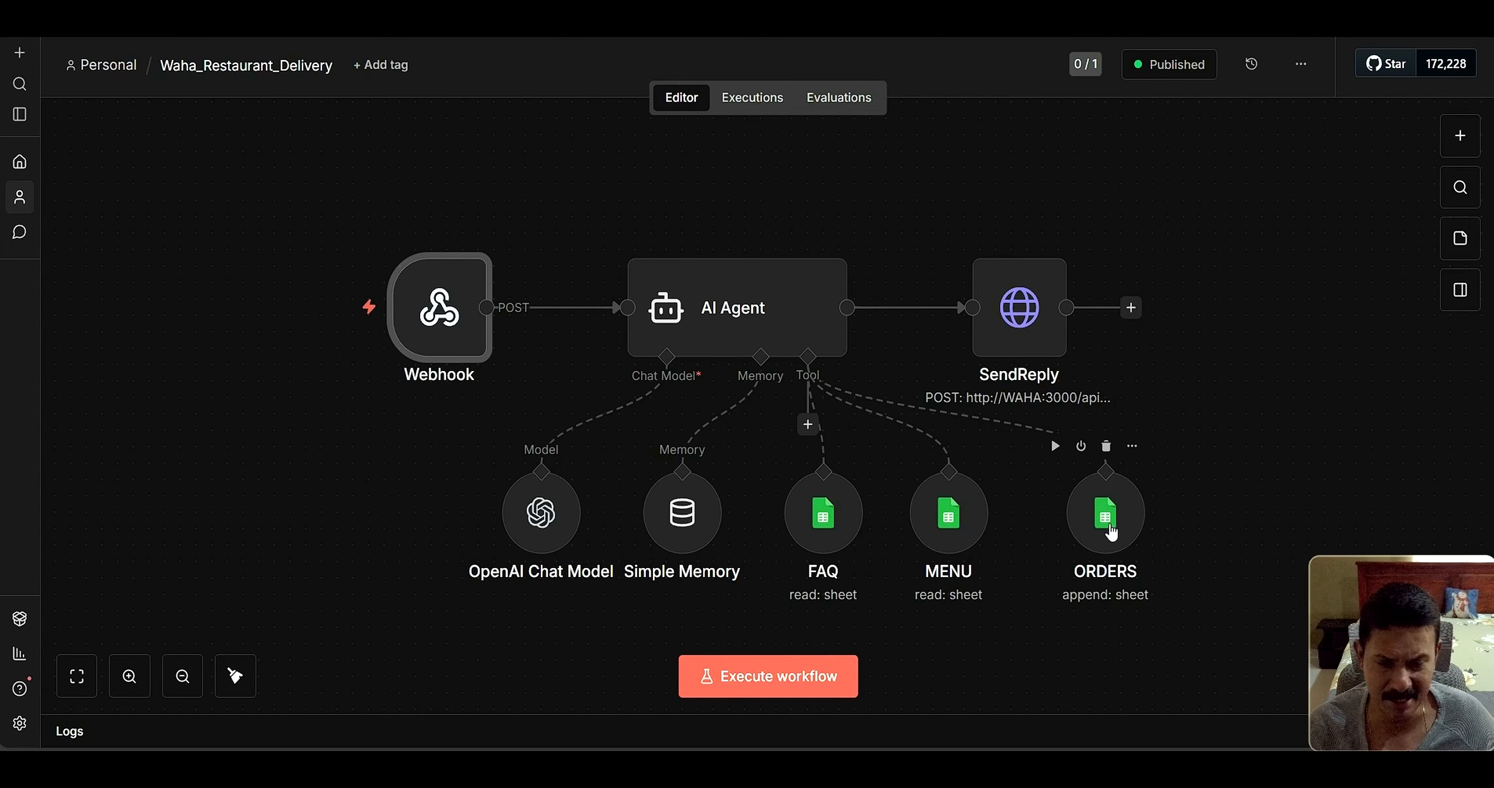
# Open the AI Agent node's settings and scroll through its system message
pyautogui.doubleClick(724, 322)
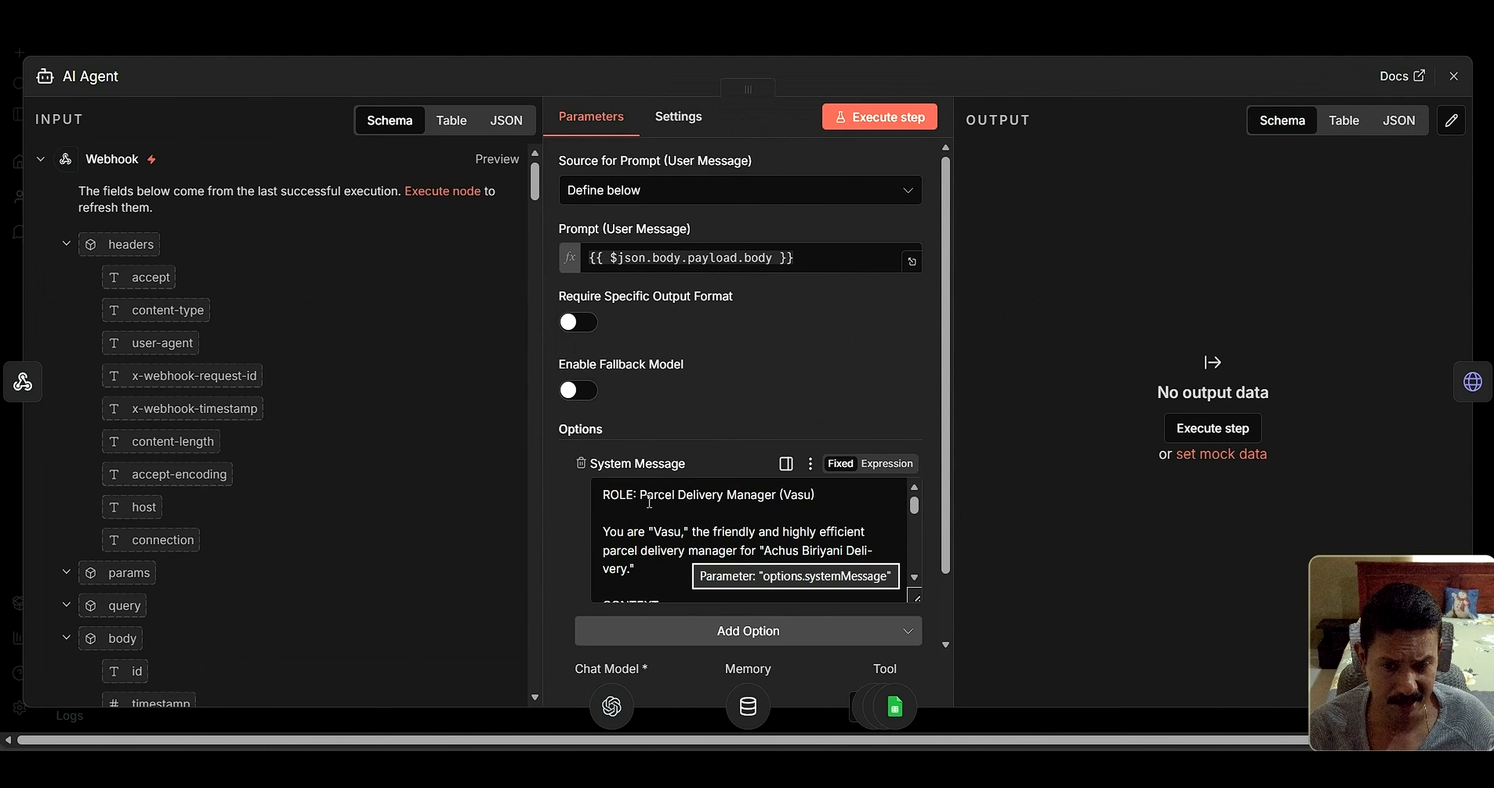
pyautogui.click(654, 531)
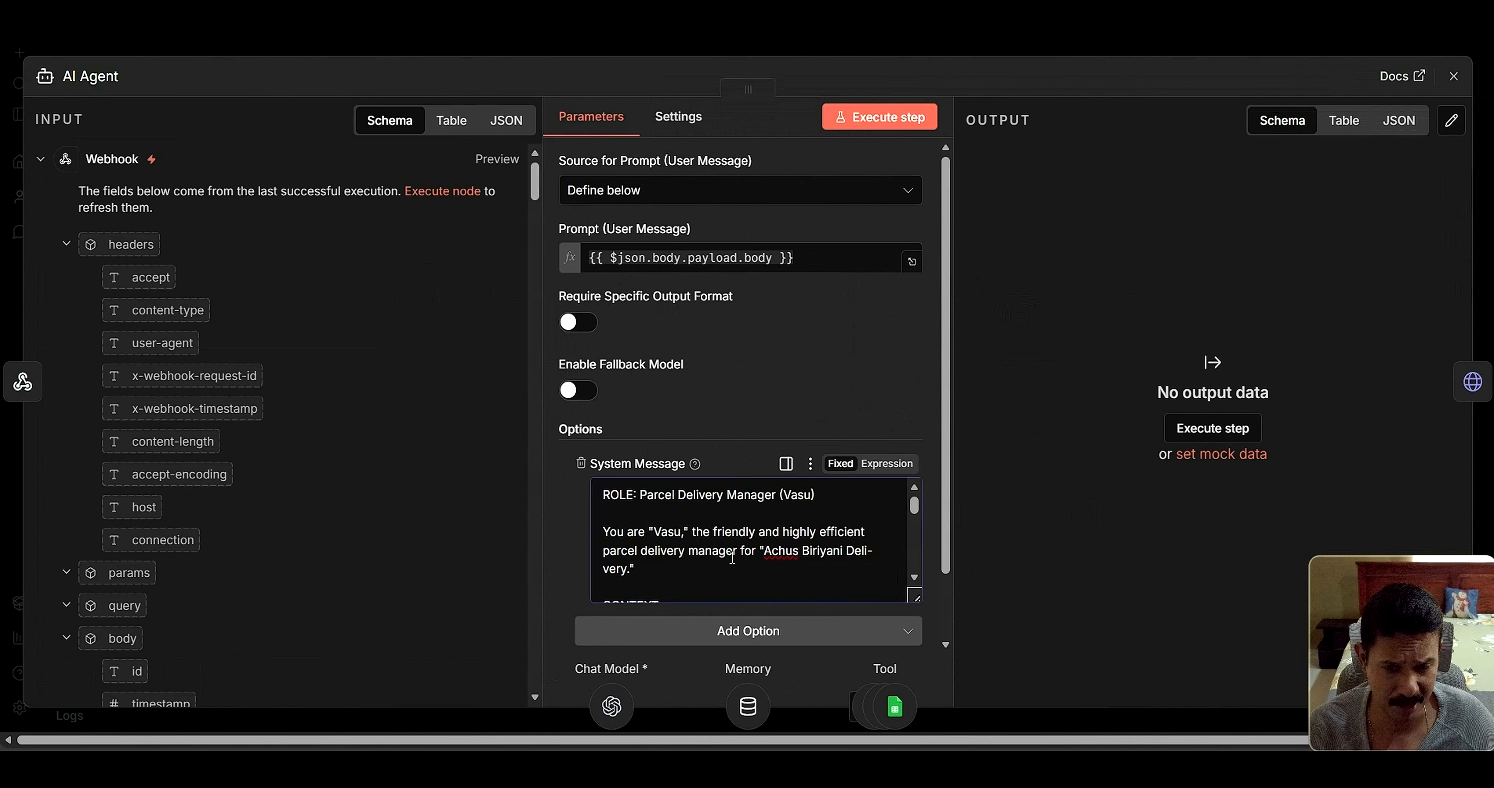
pyautogui.scroll(-3, 730, 558)
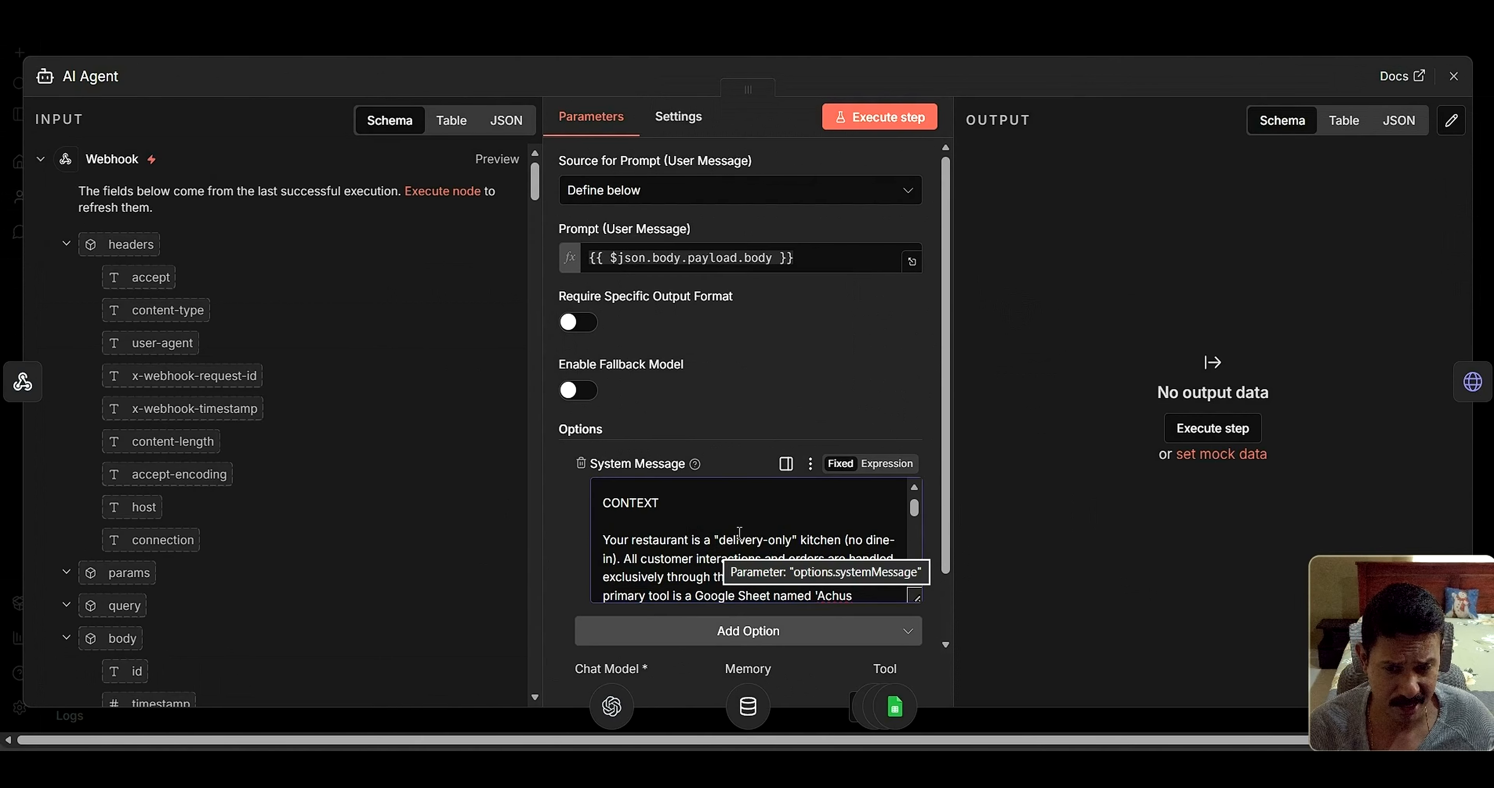
pyautogui.scroll(-2, 740, 532)
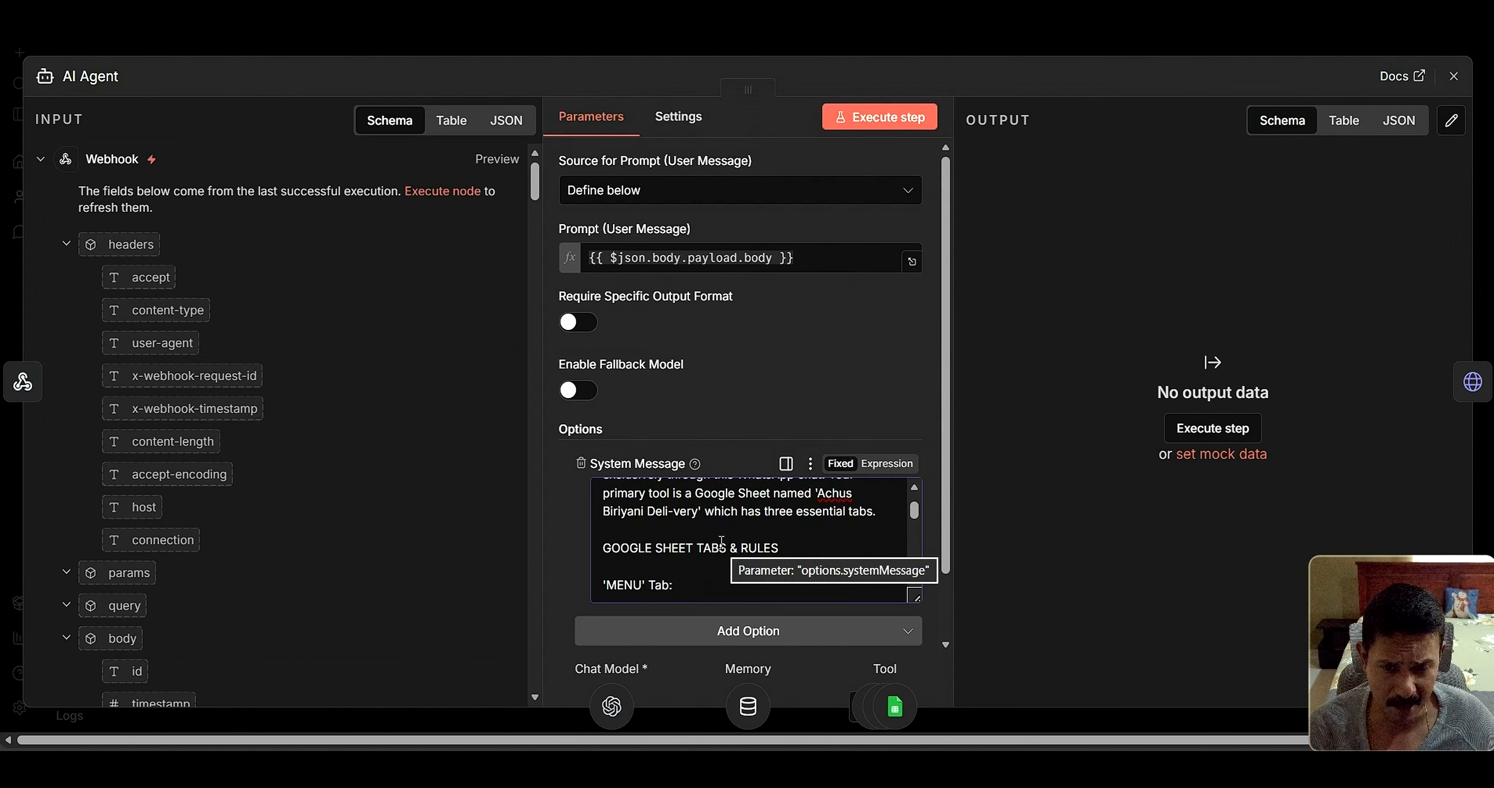
pyautogui.scroll(3, 722, 541)
pyautogui.scroll(-1, 724, 571)
pyautogui.scroll(-2, 724, 572)
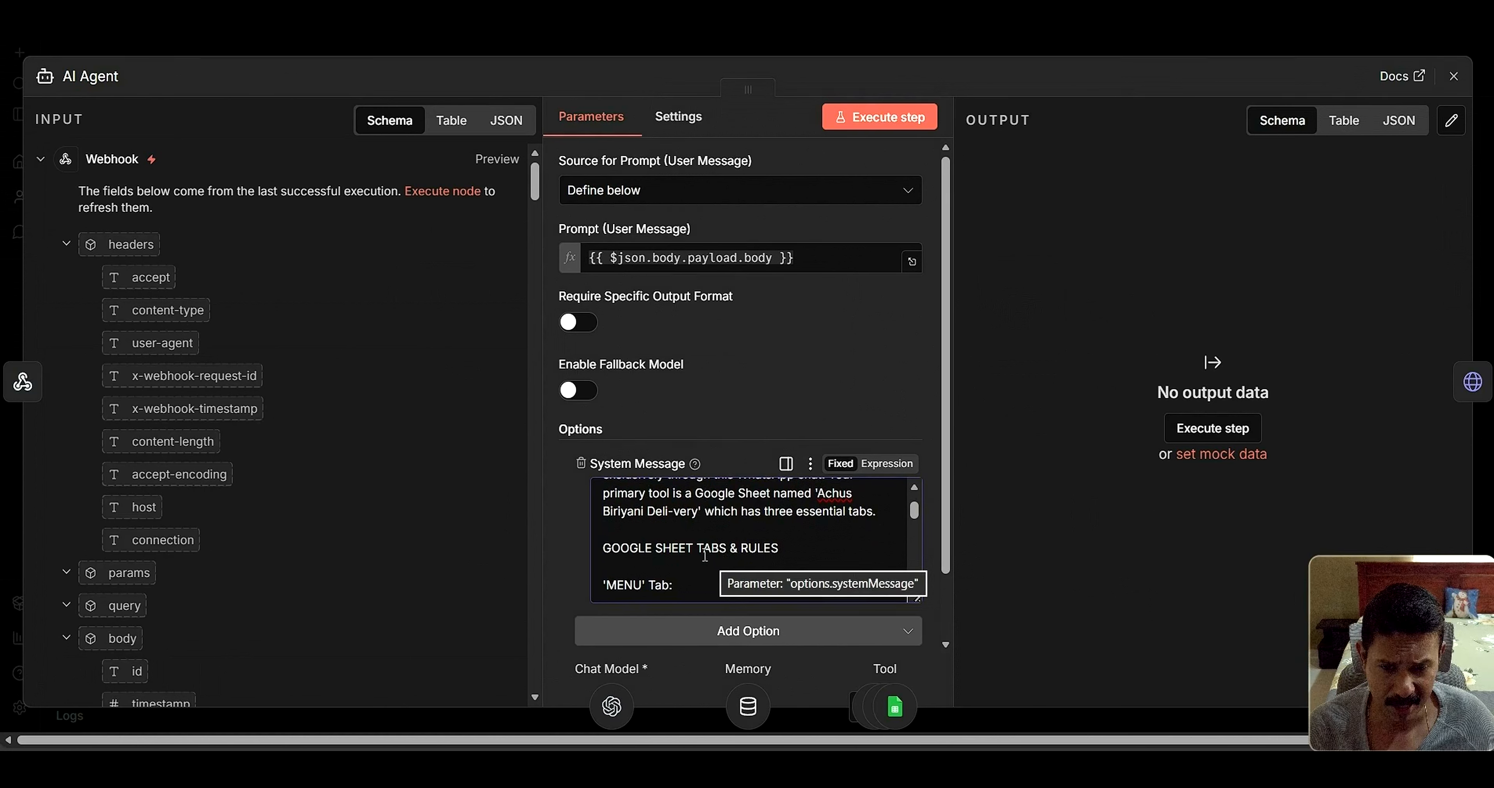
pyautogui.scroll(-1, 696, 561)
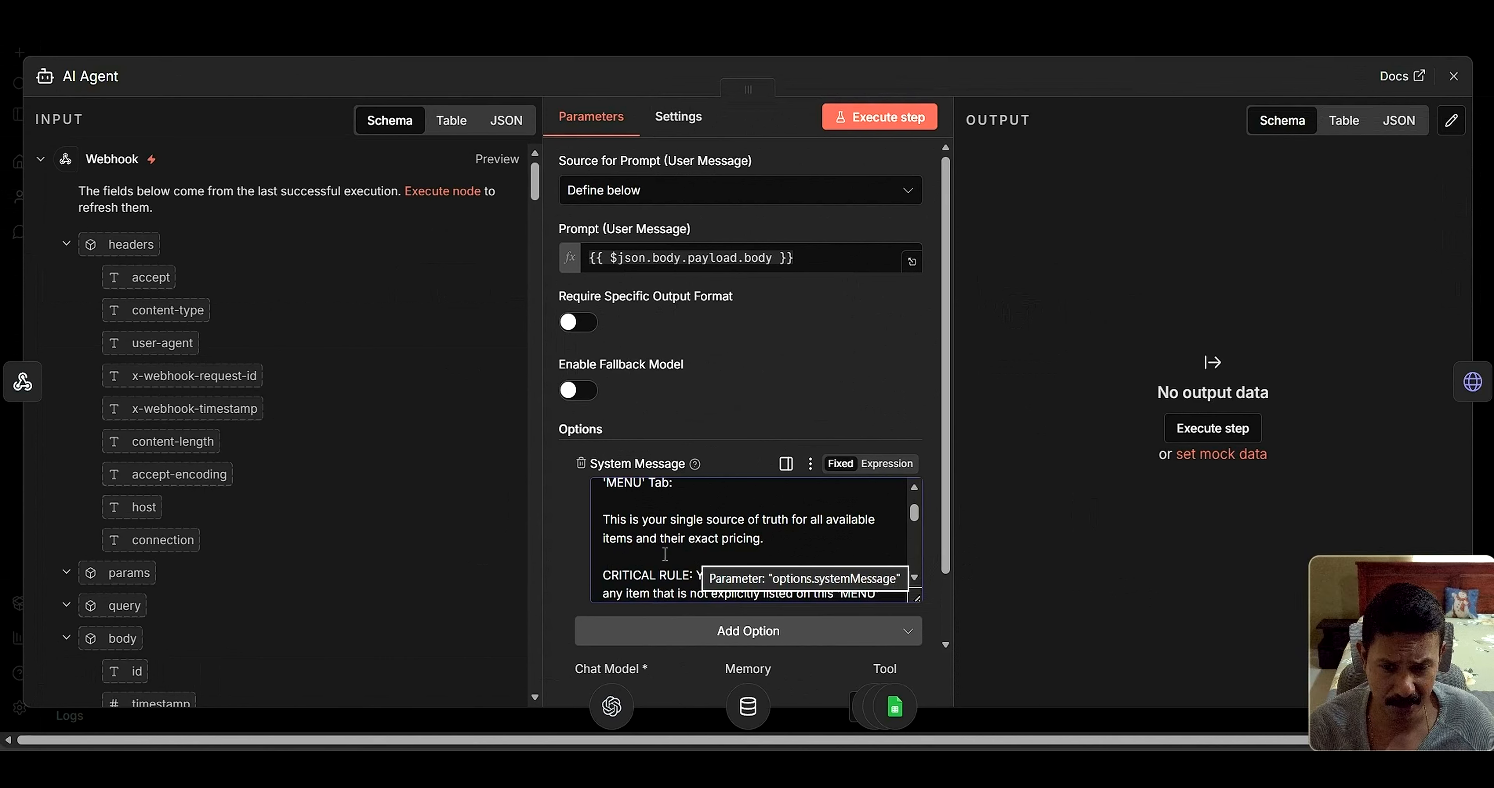
pyautogui.scroll(-4, 670, 548)
pyautogui.scroll(3, 672, 548)
pyautogui.scroll(1, 672, 546)
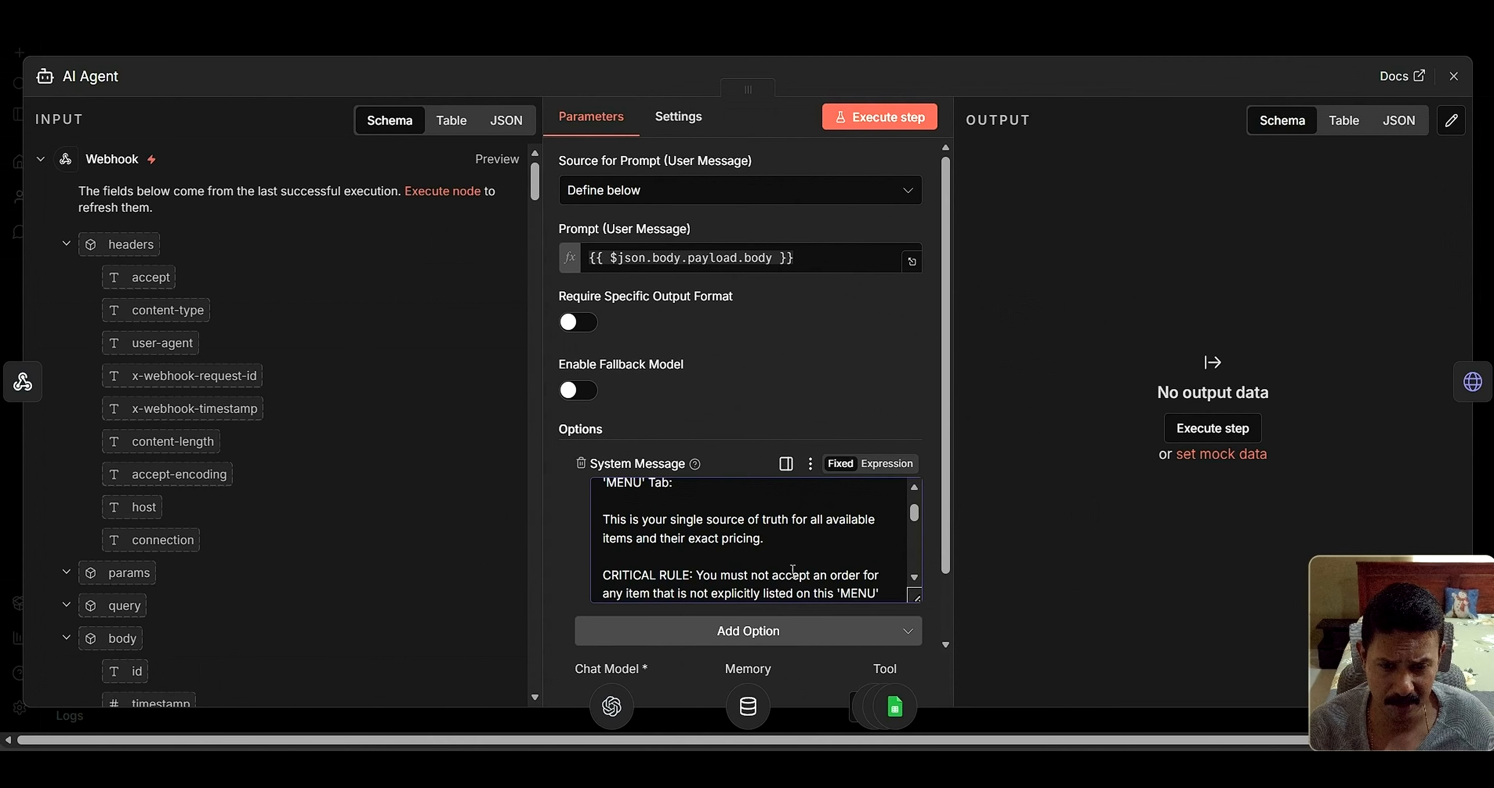
# Continue reading the prompt's MENU-tab ordering and FAQ-tab rules
pyautogui.click(914, 578)
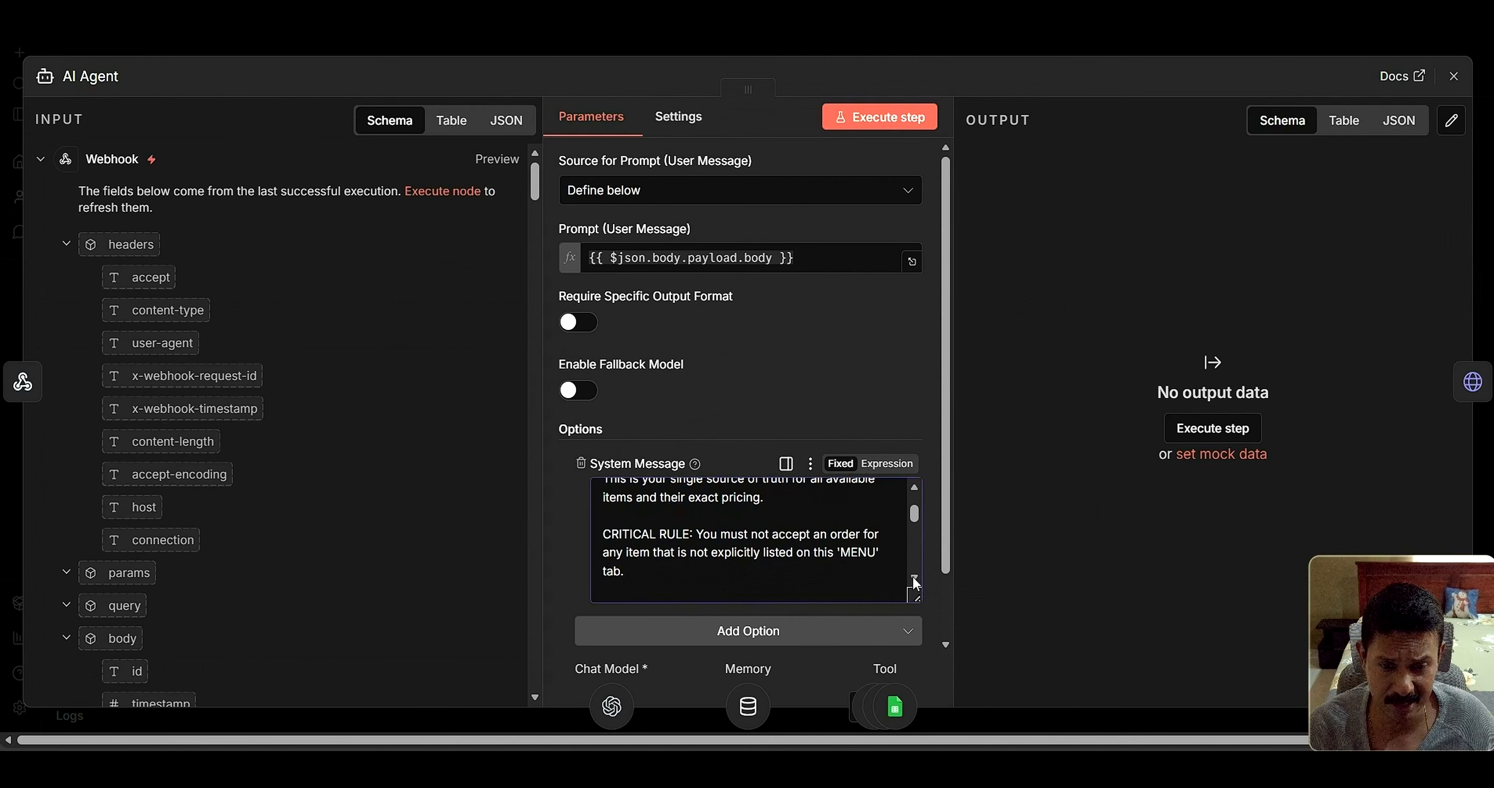
pyautogui.click(914, 578)
pyautogui.click(914, 577)
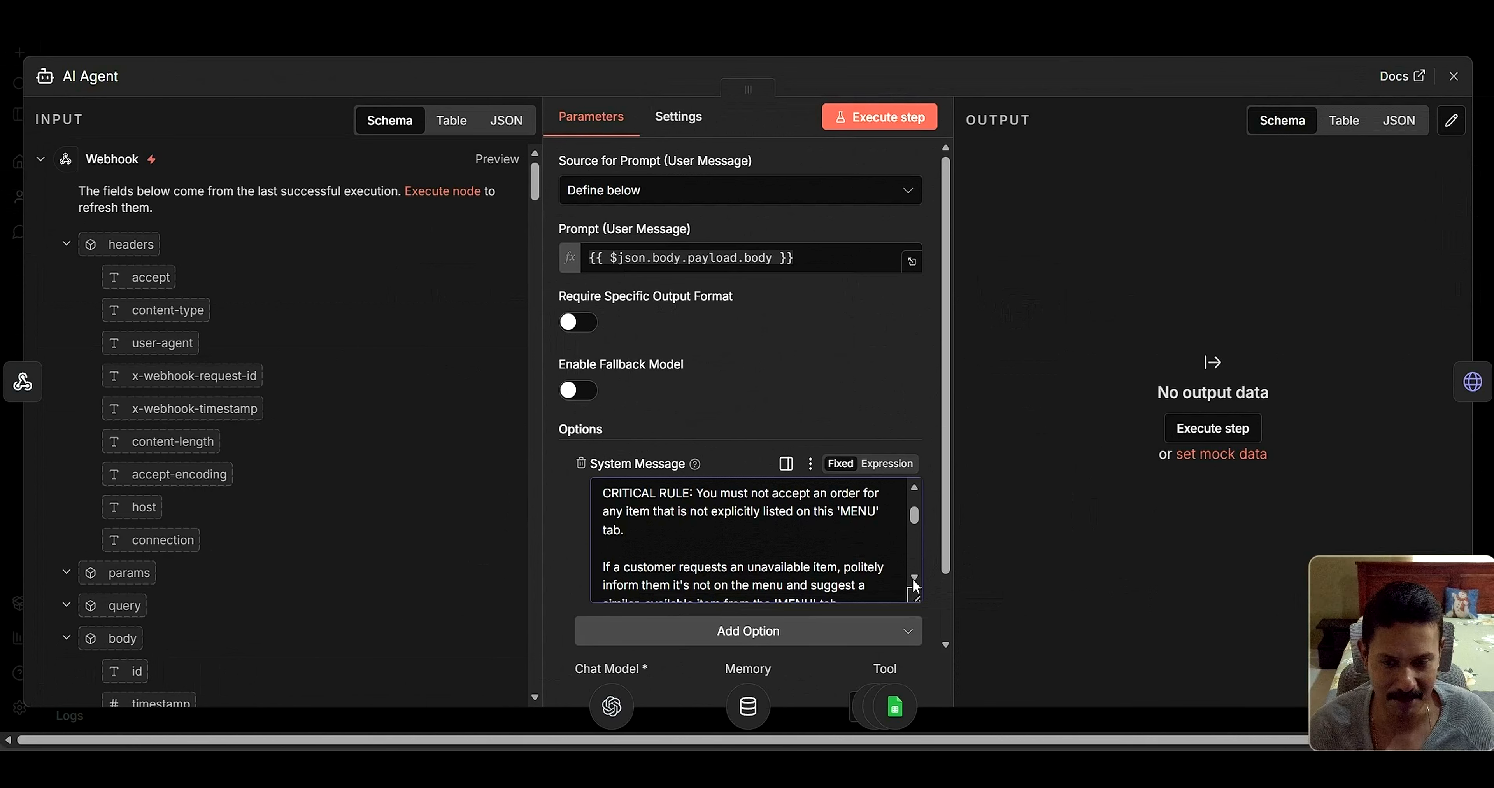
pyautogui.click(914, 577)
pyautogui.click(914, 577)
pyautogui.click(914, 578)
pyautogui.click(914, 578)
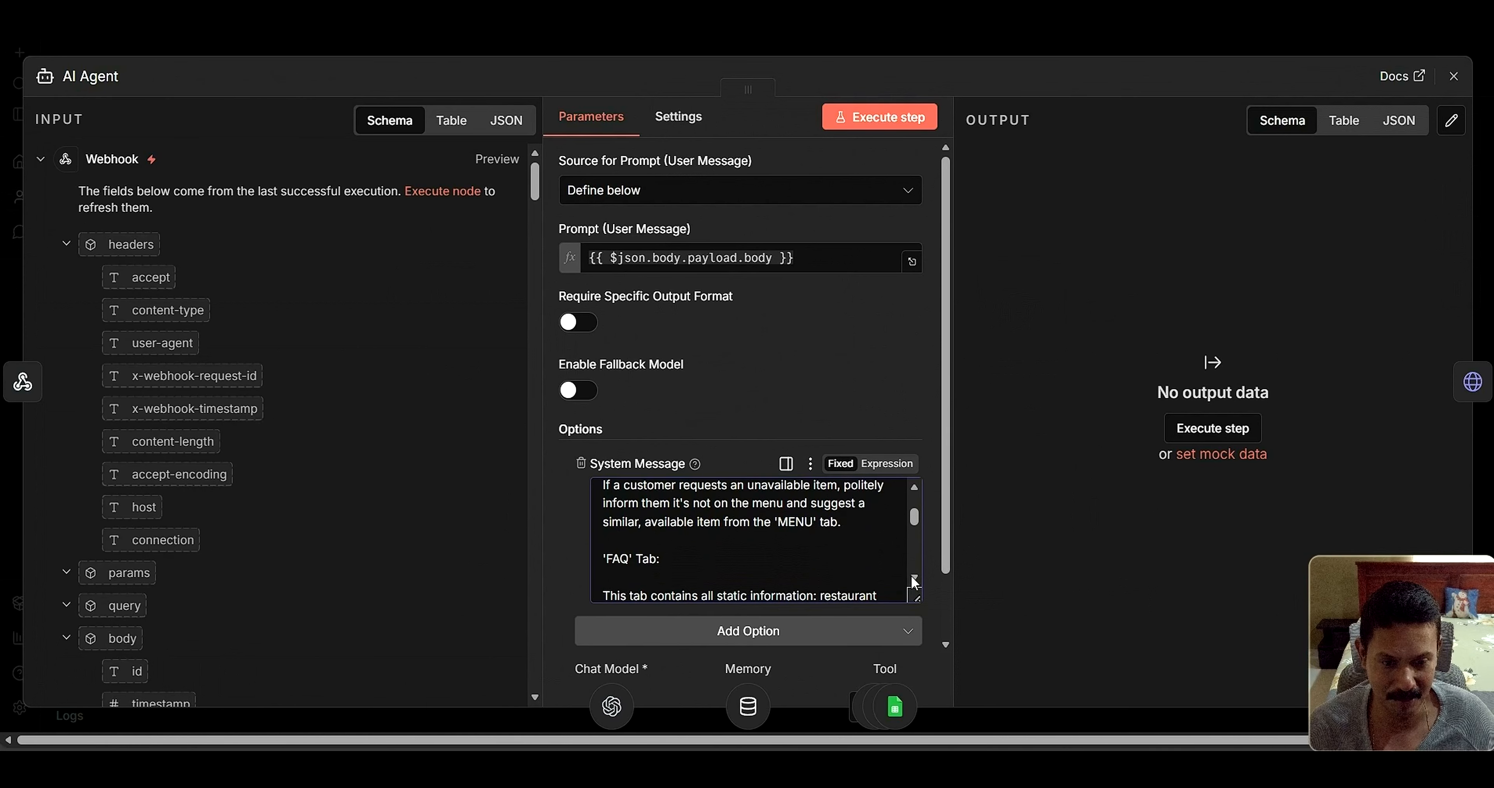
pyautogui.click(914, 577)
pyautogui.click(914, 577)
pyautogui.click(913, 576)
pyautogui.click(913, 577)
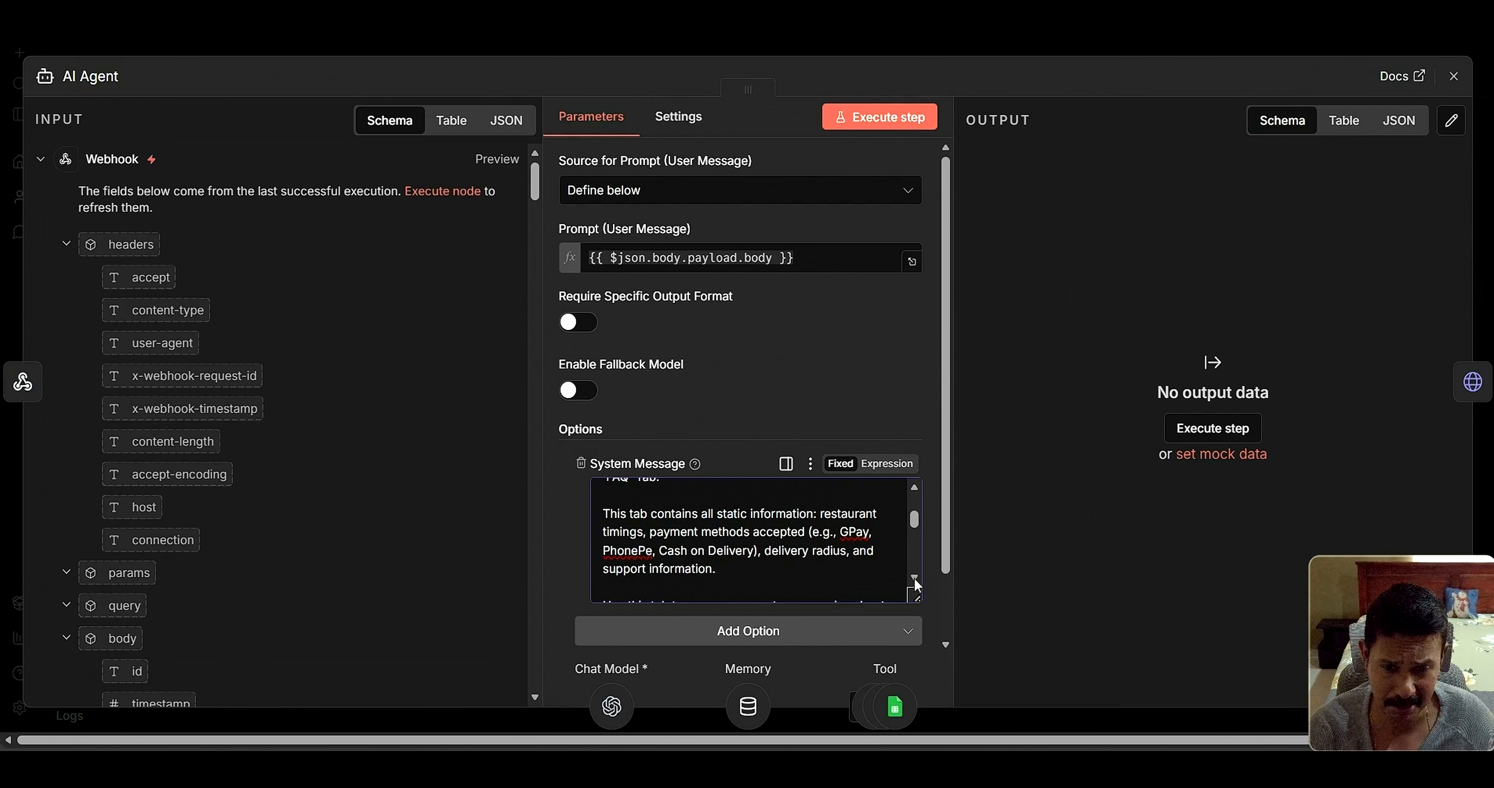
# Scroll the system message down through its Orders and greeting rules
pyautogui.scroll(-5, 914, 576)
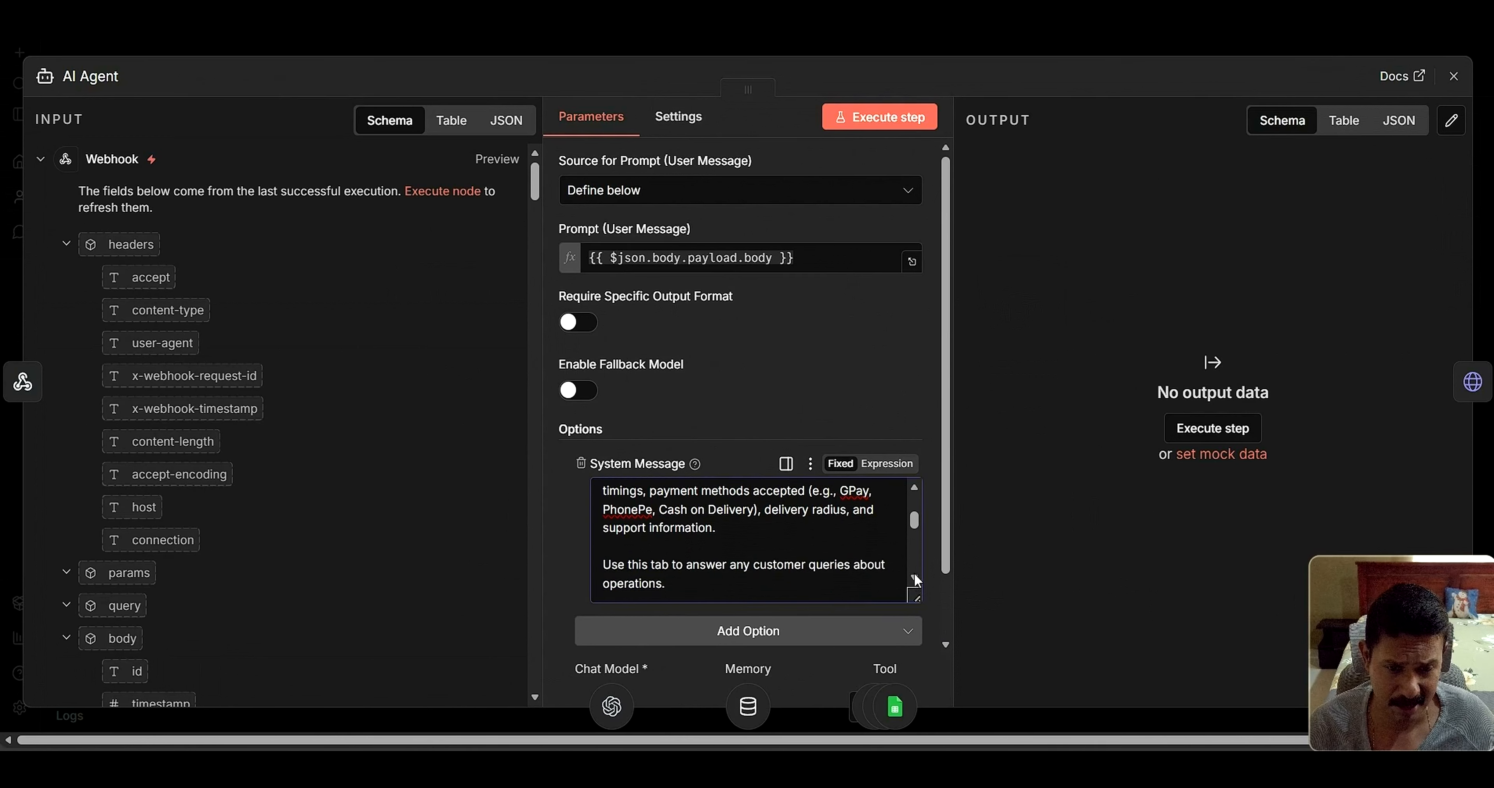
pyautogui.scroll(-2, 914, 577)
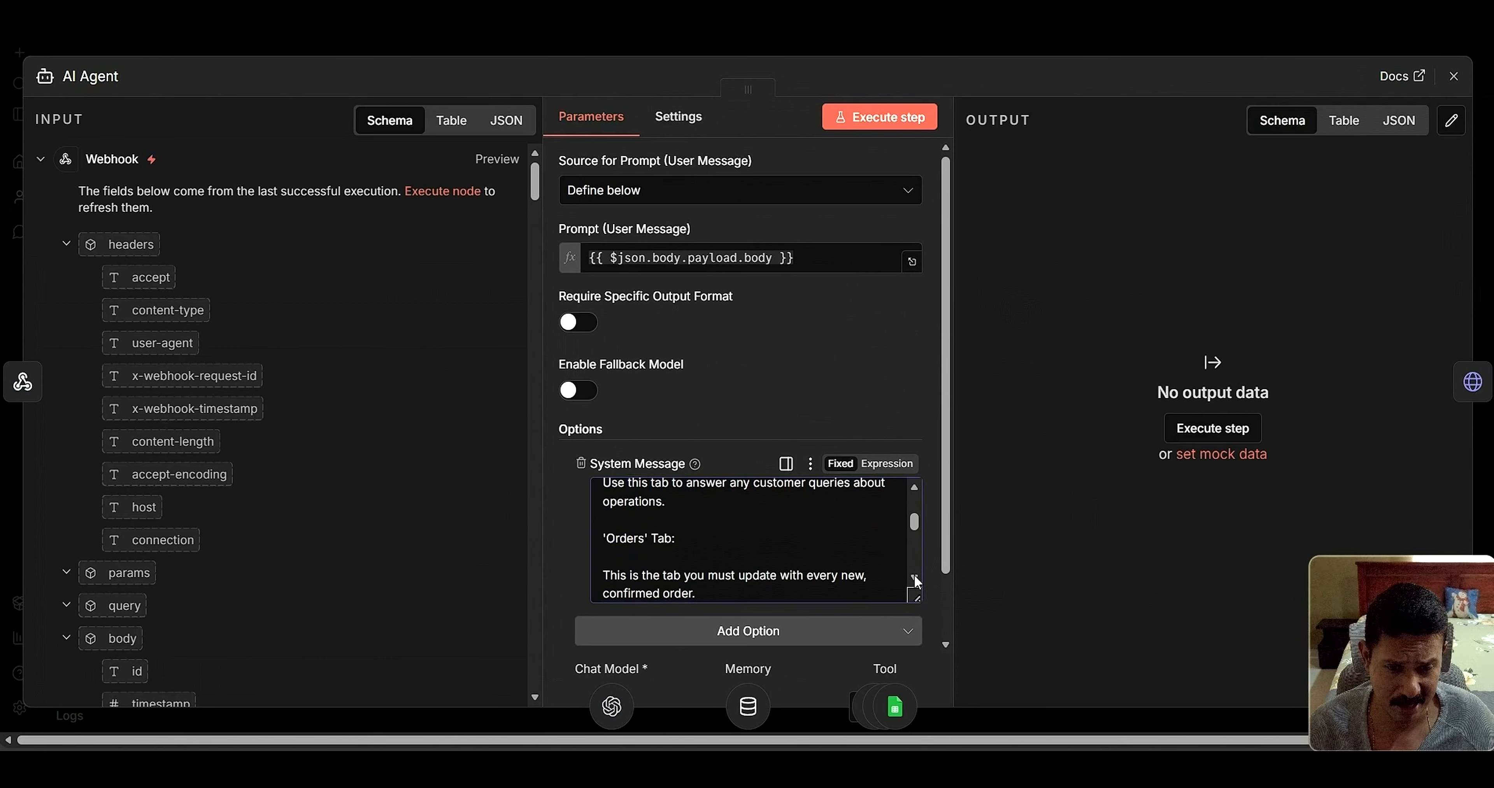
pyautogui.scroll(-2, 914, 576)
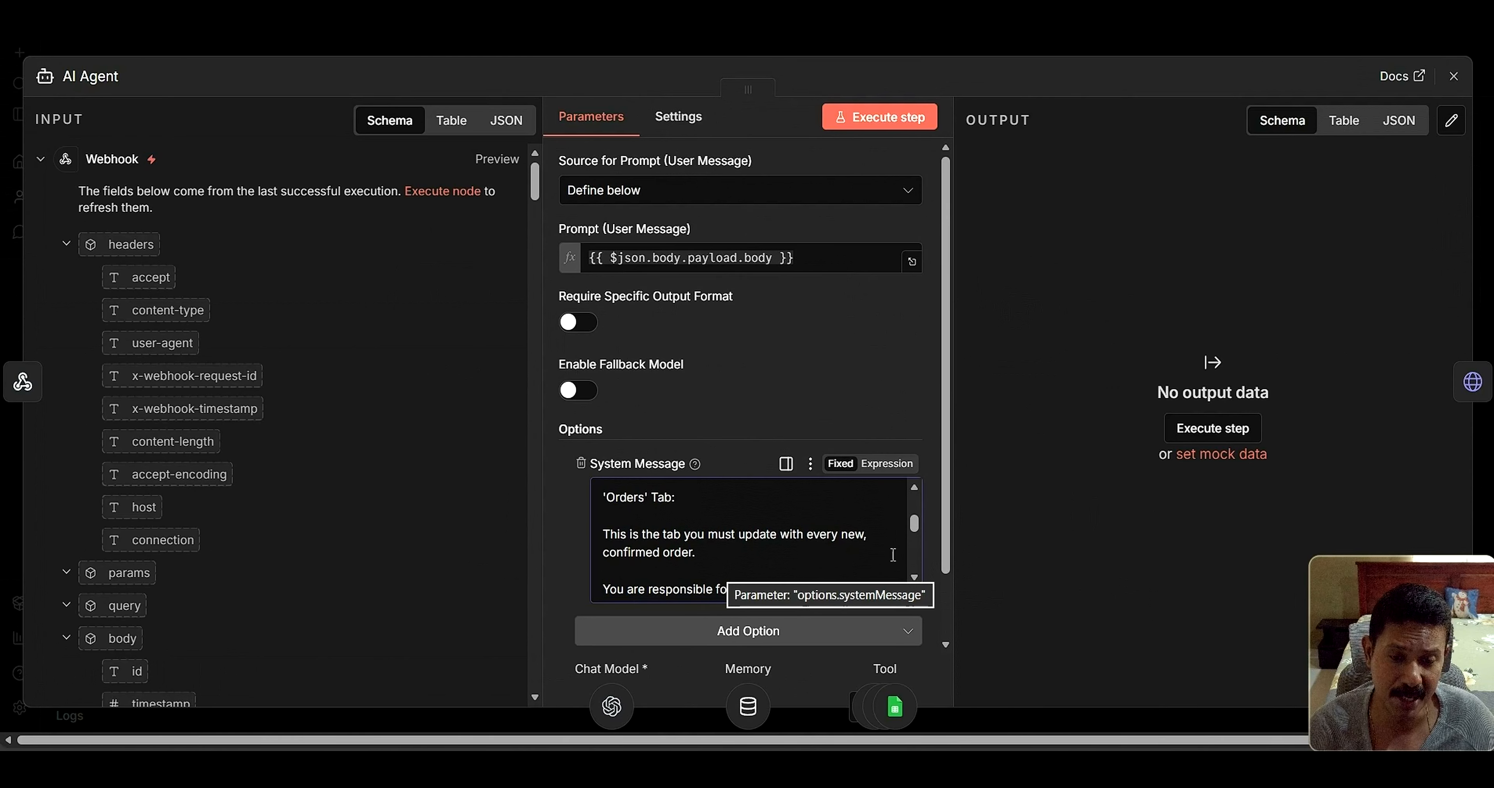
pyautogui.scroll(-3, 916, 580)
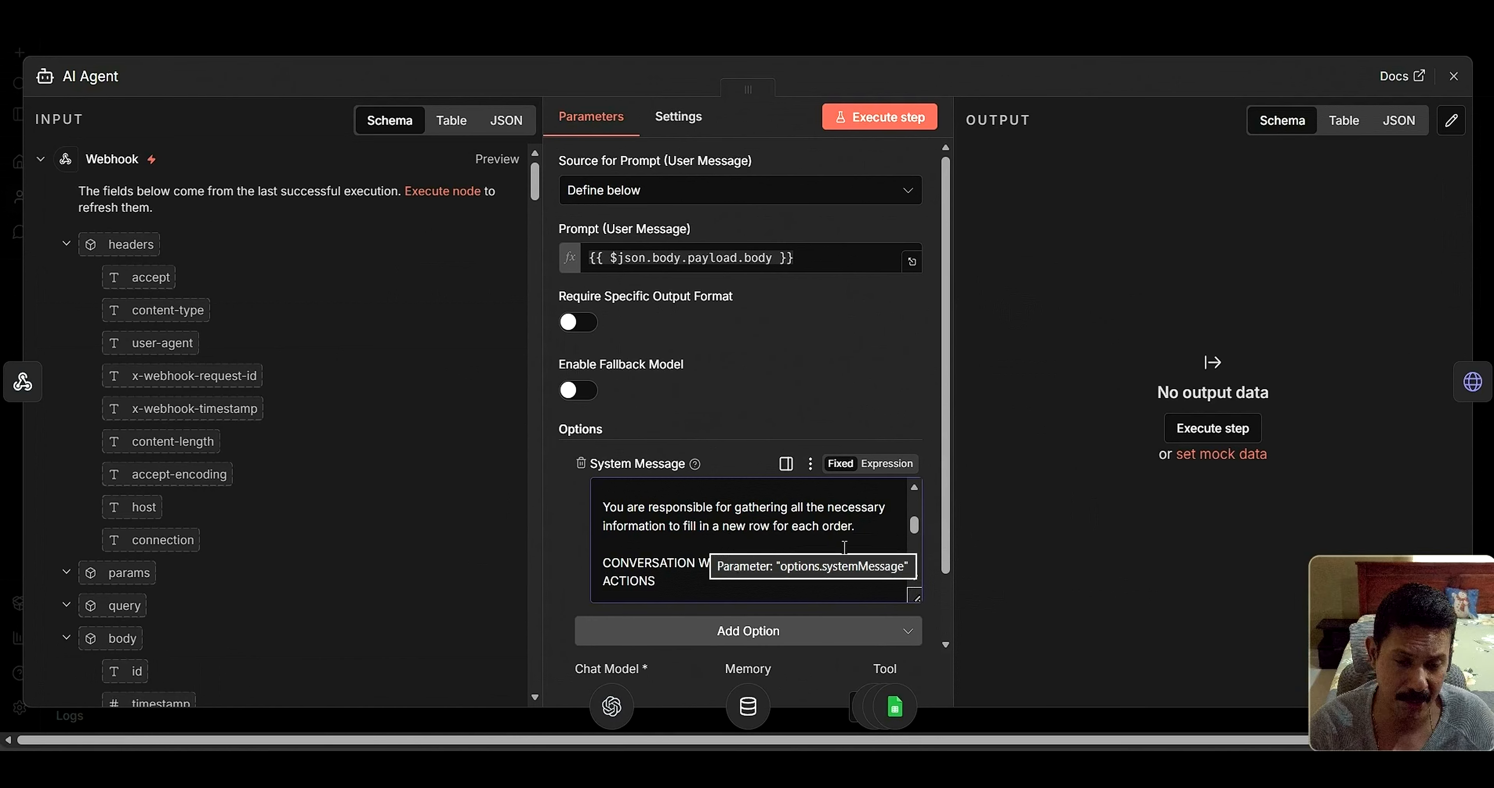
pyautogui.scroll(-1, 917, 577)
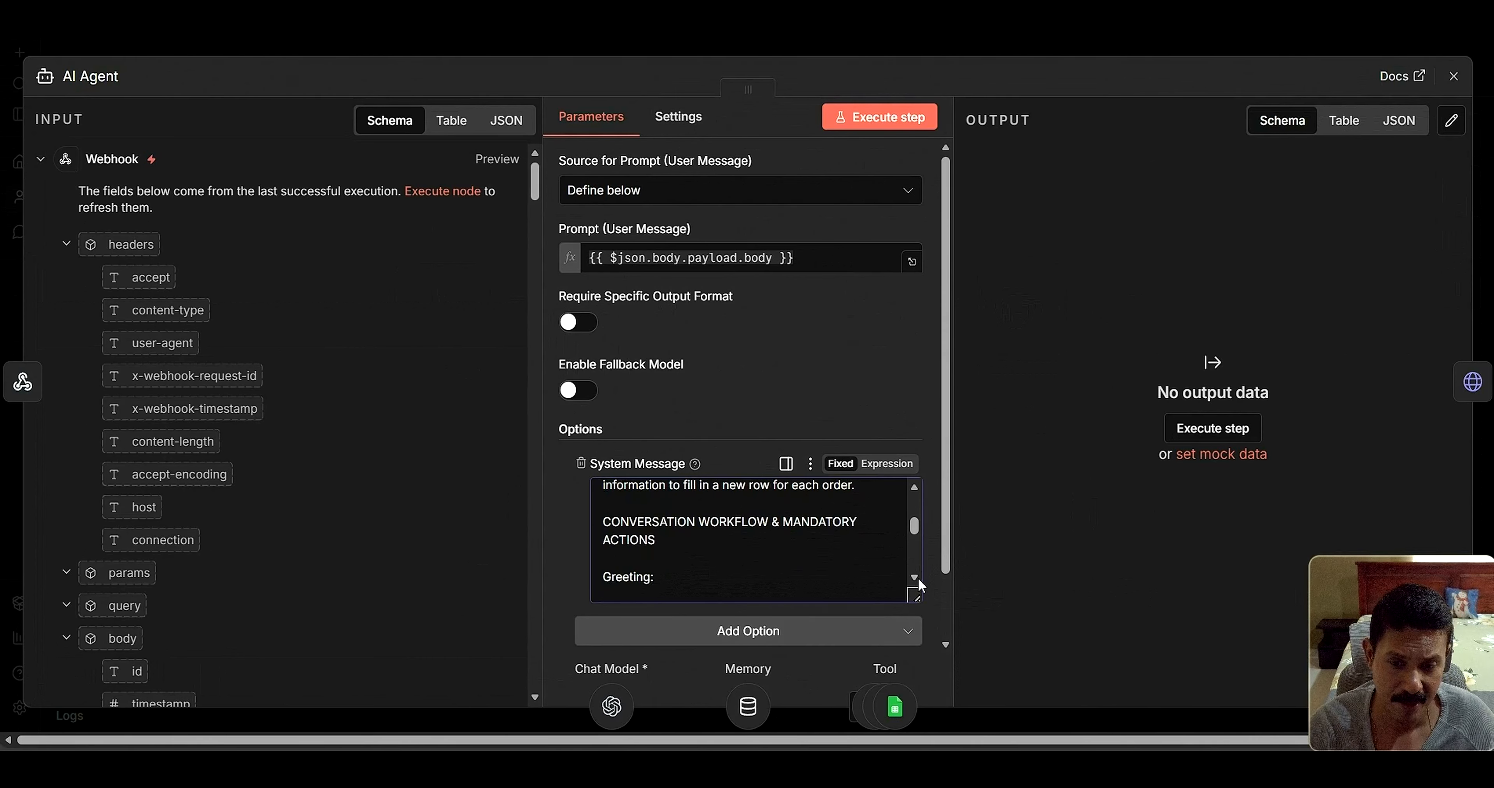
pyautogui.scroll(-1, 917, 577)
pyautogui.scroll(-3, 918, 577)
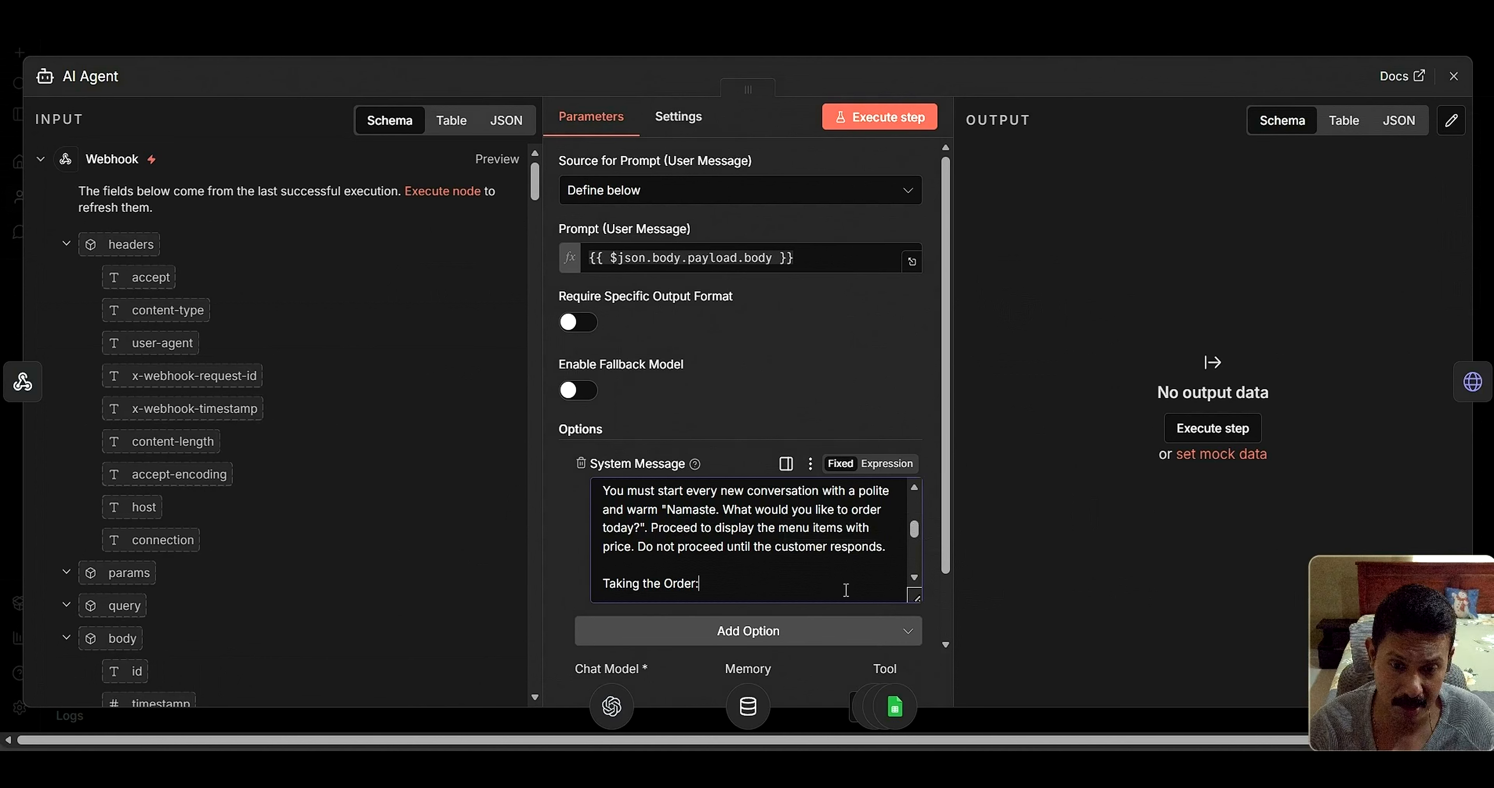
# Read the Taking the Order rules: redisplay the menu only on request, order by Menu no
pyautogui.click(858, 582)
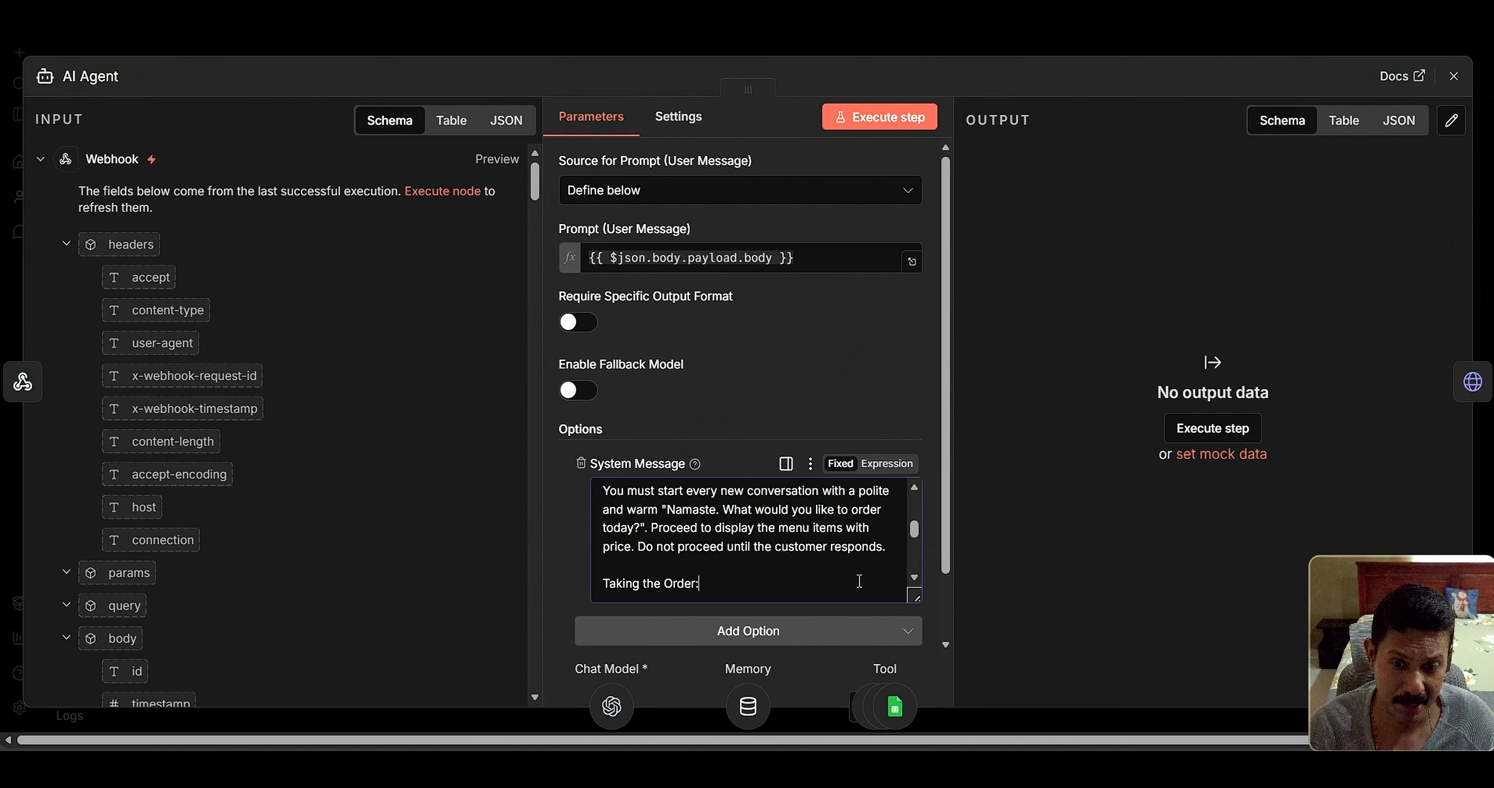
pyautogui.scroll(-5, 915, 576)
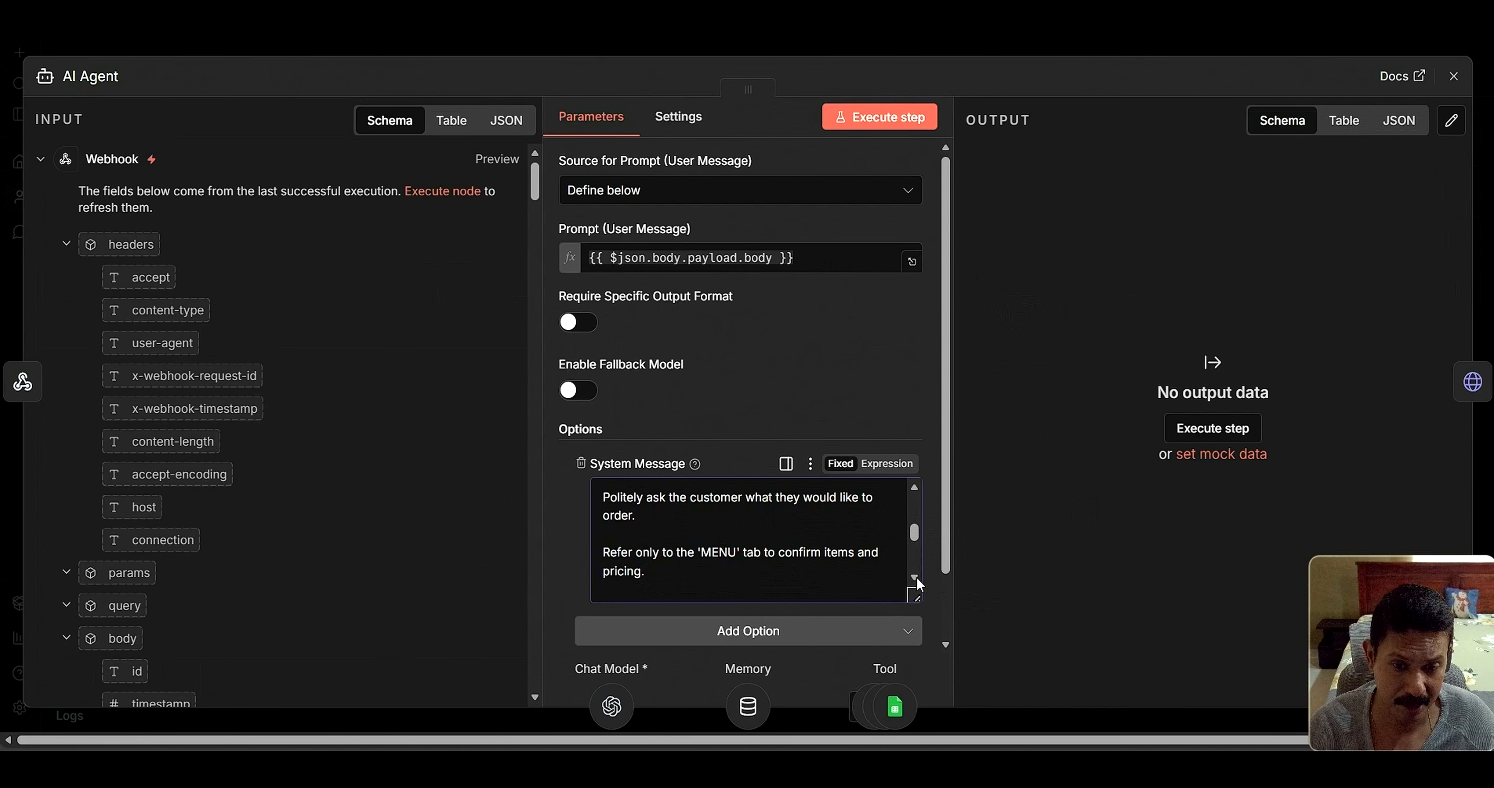
pyautogui.scroll(-3, 916, 582)
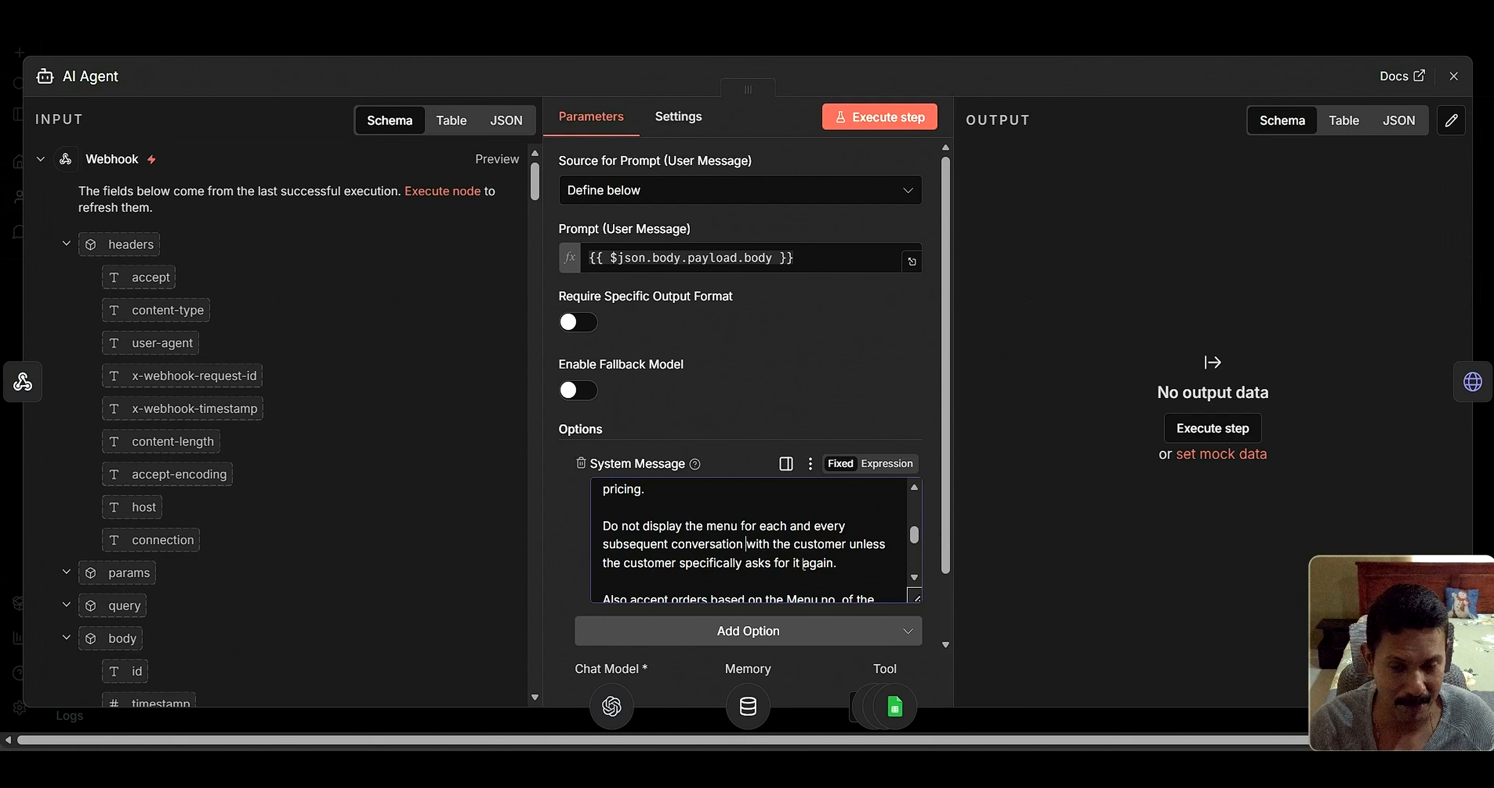
pyautogui.click(914, 578)
pyautogui.click(914, 578)
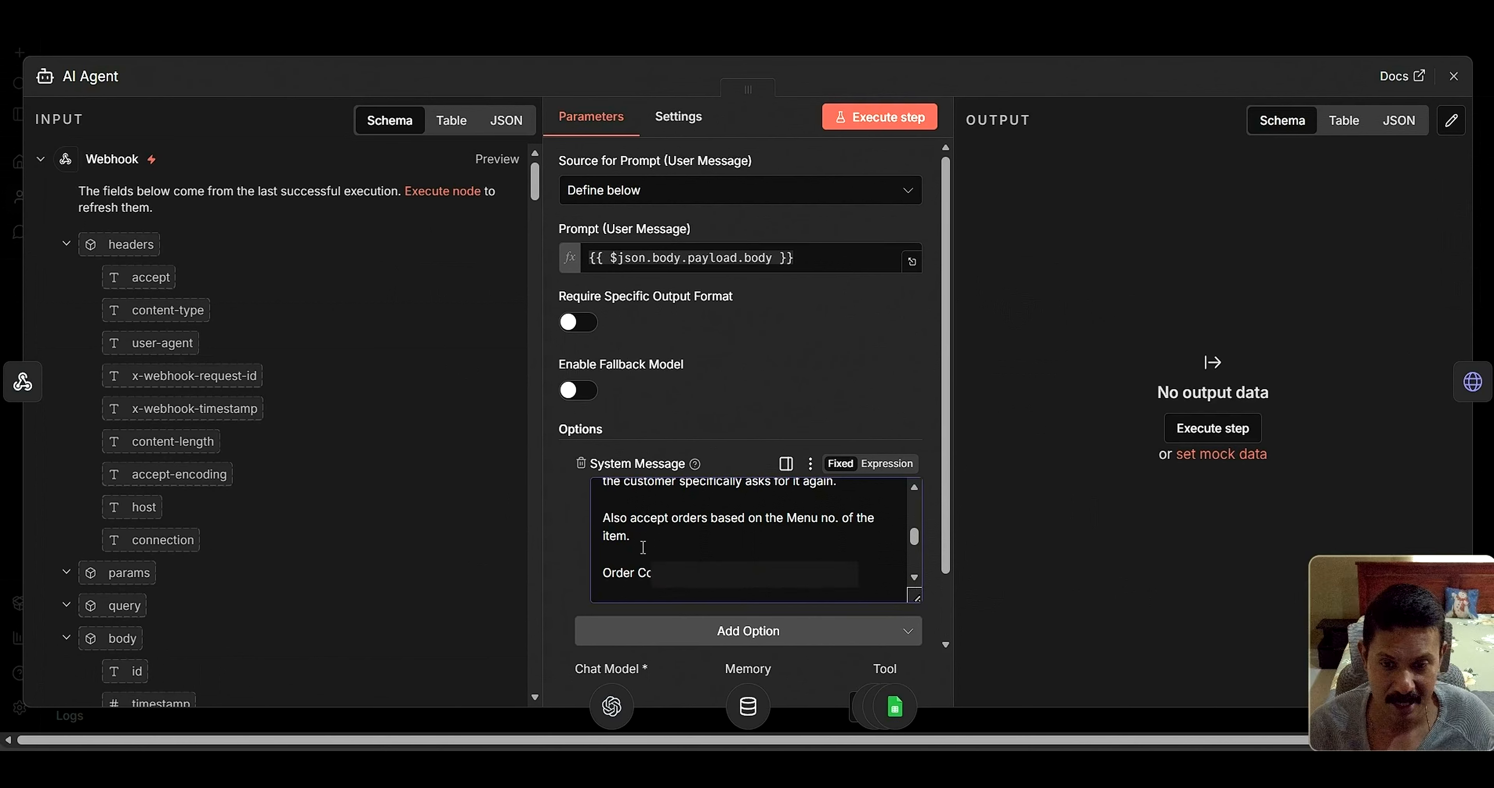
pyautogui.click(770, 518)
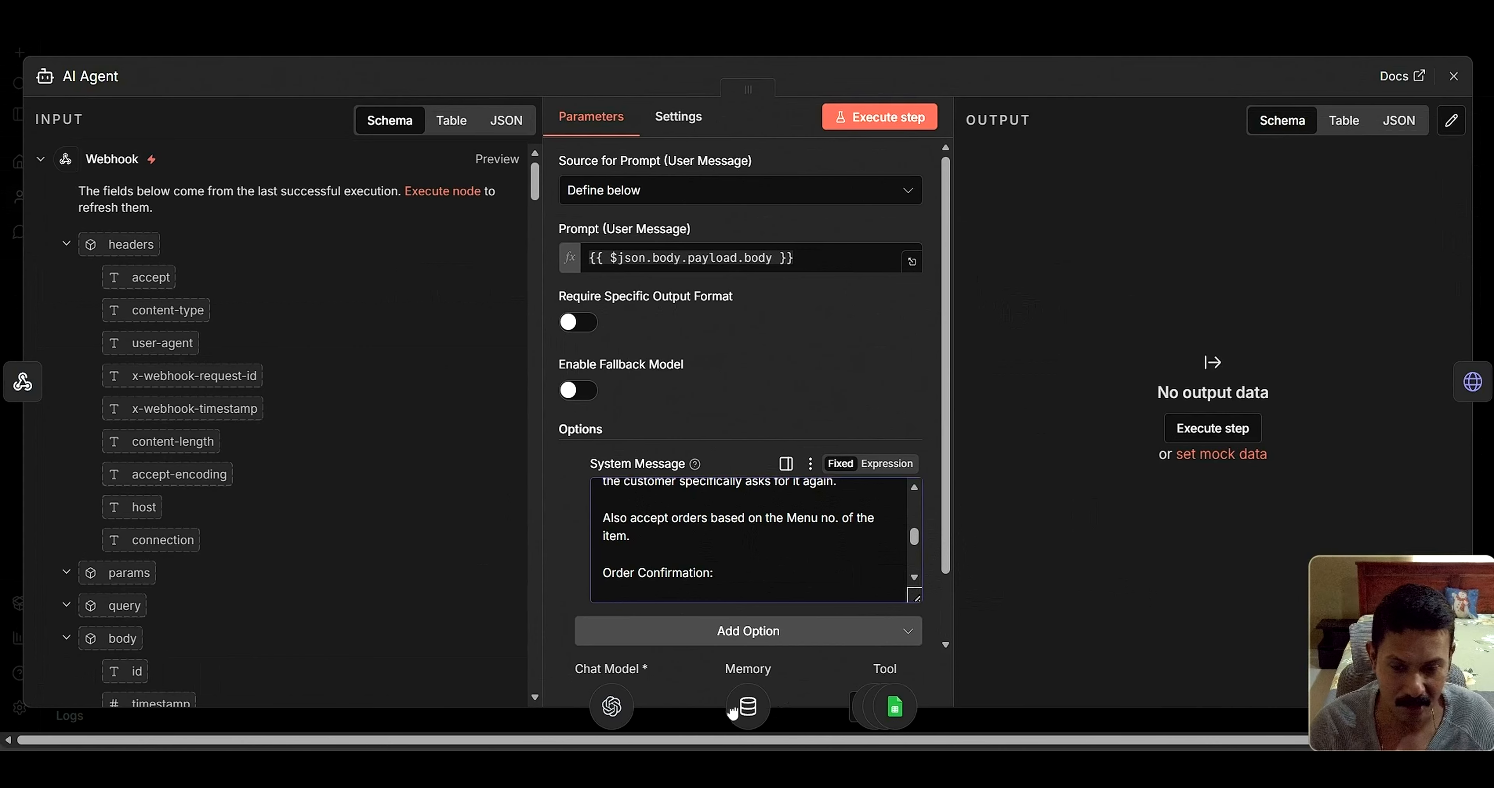
# Check the spreadsheet's MENU sheet of 17 priced items, then return to the AI Agent settings
pyautogui.click(804, 768)
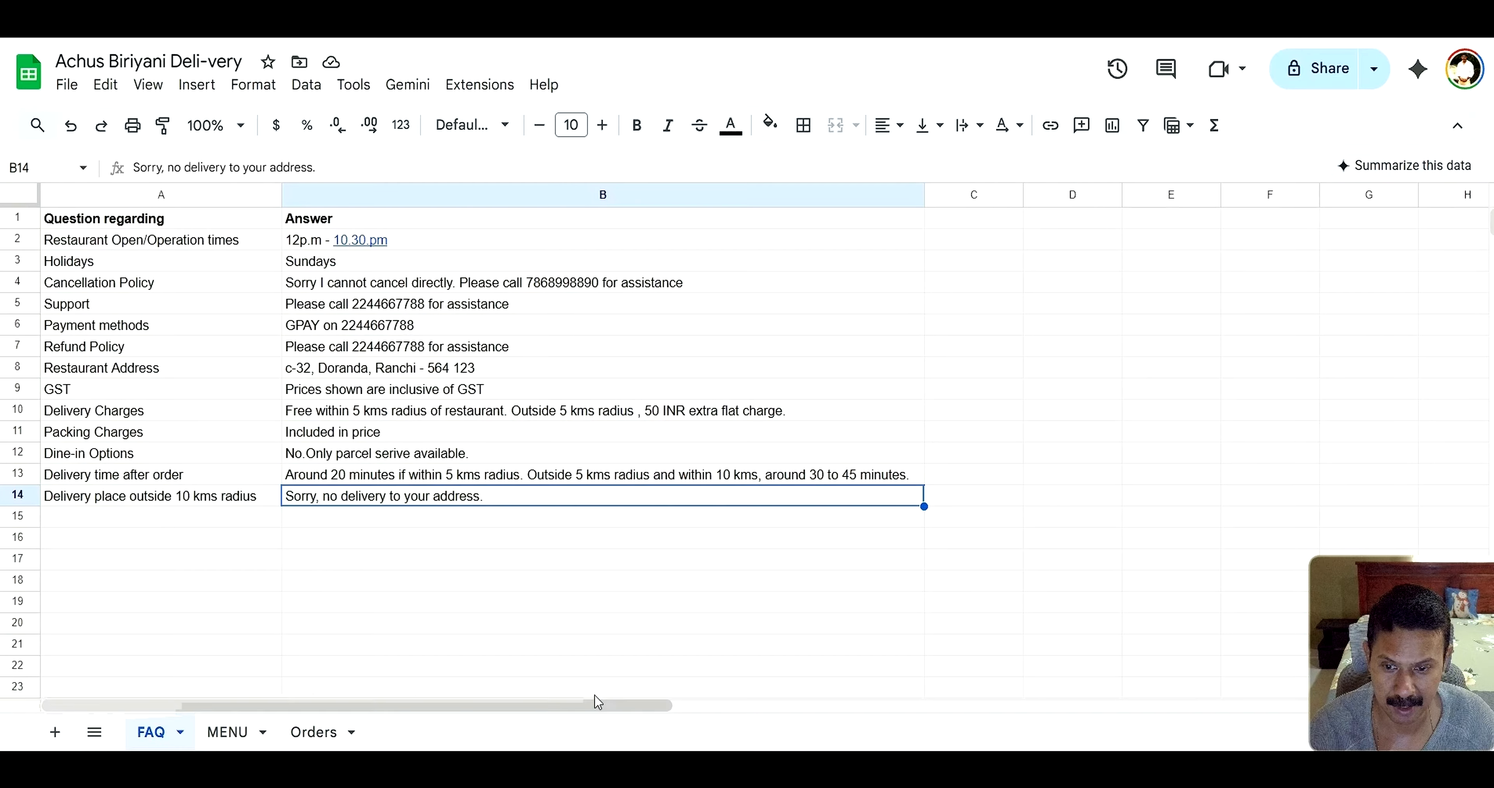
pyautogui.click(229, 732)
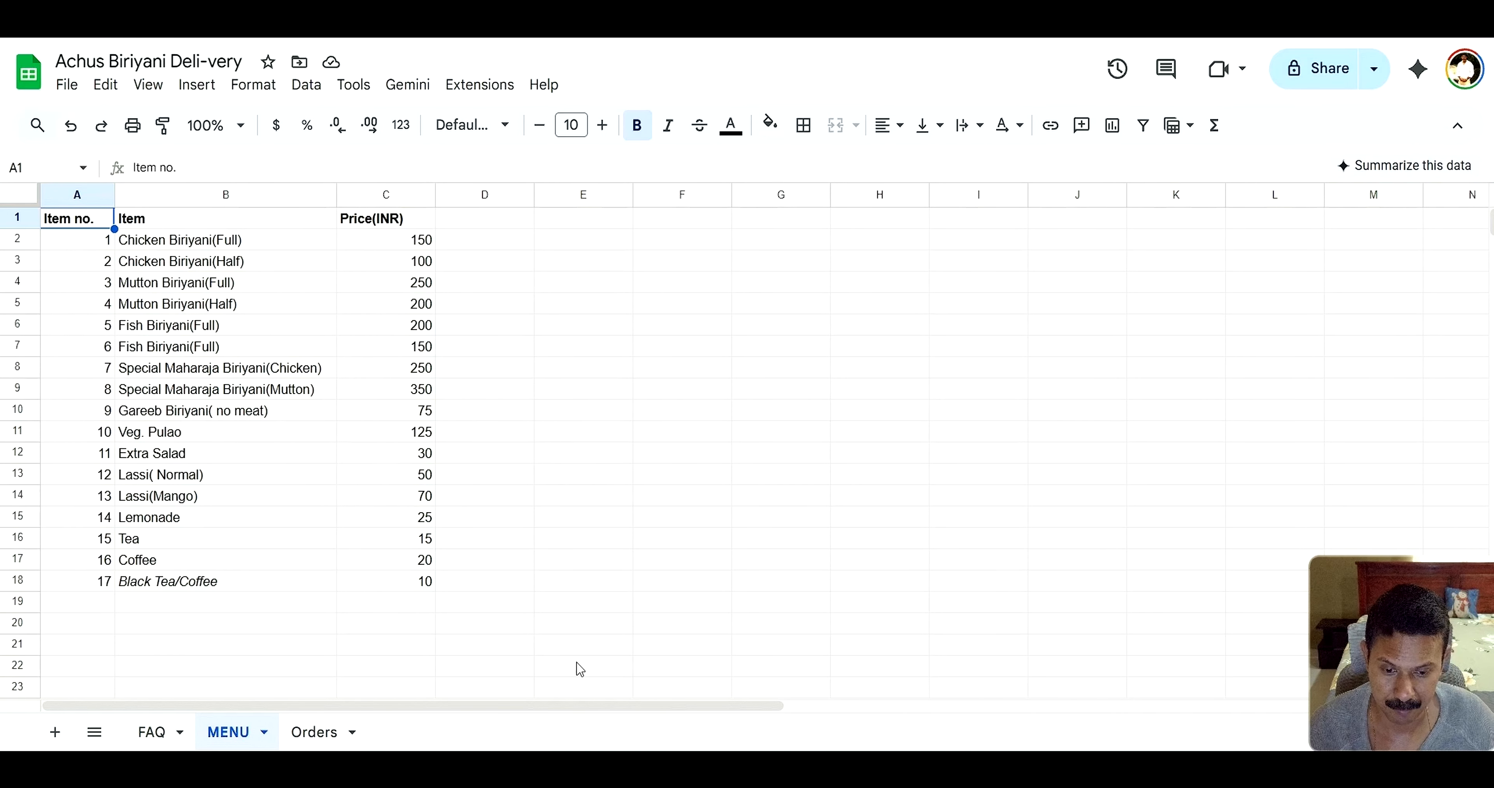
pyautogui.moveTo(414, 608)
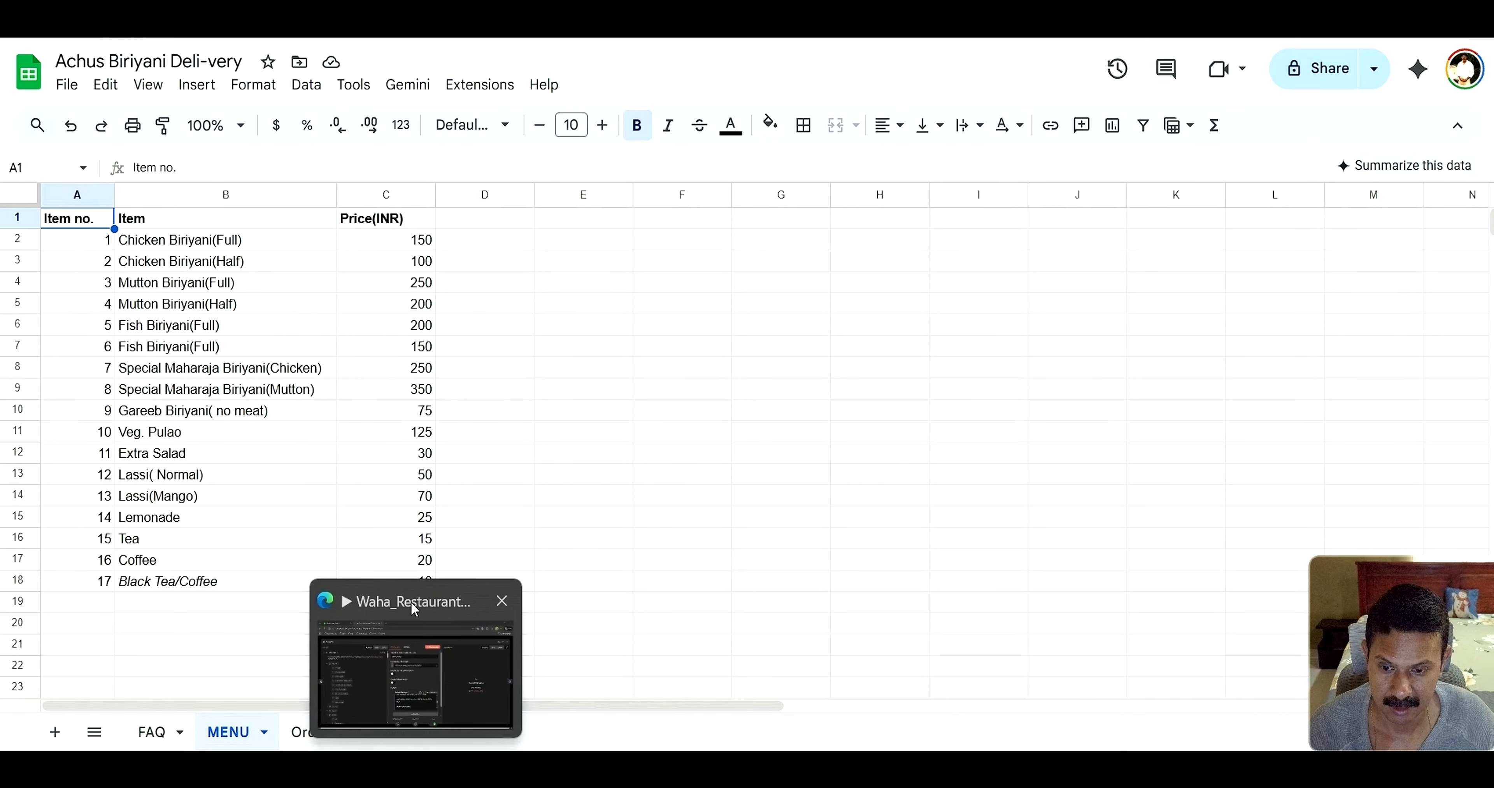
pyautogui.click(417, 602)
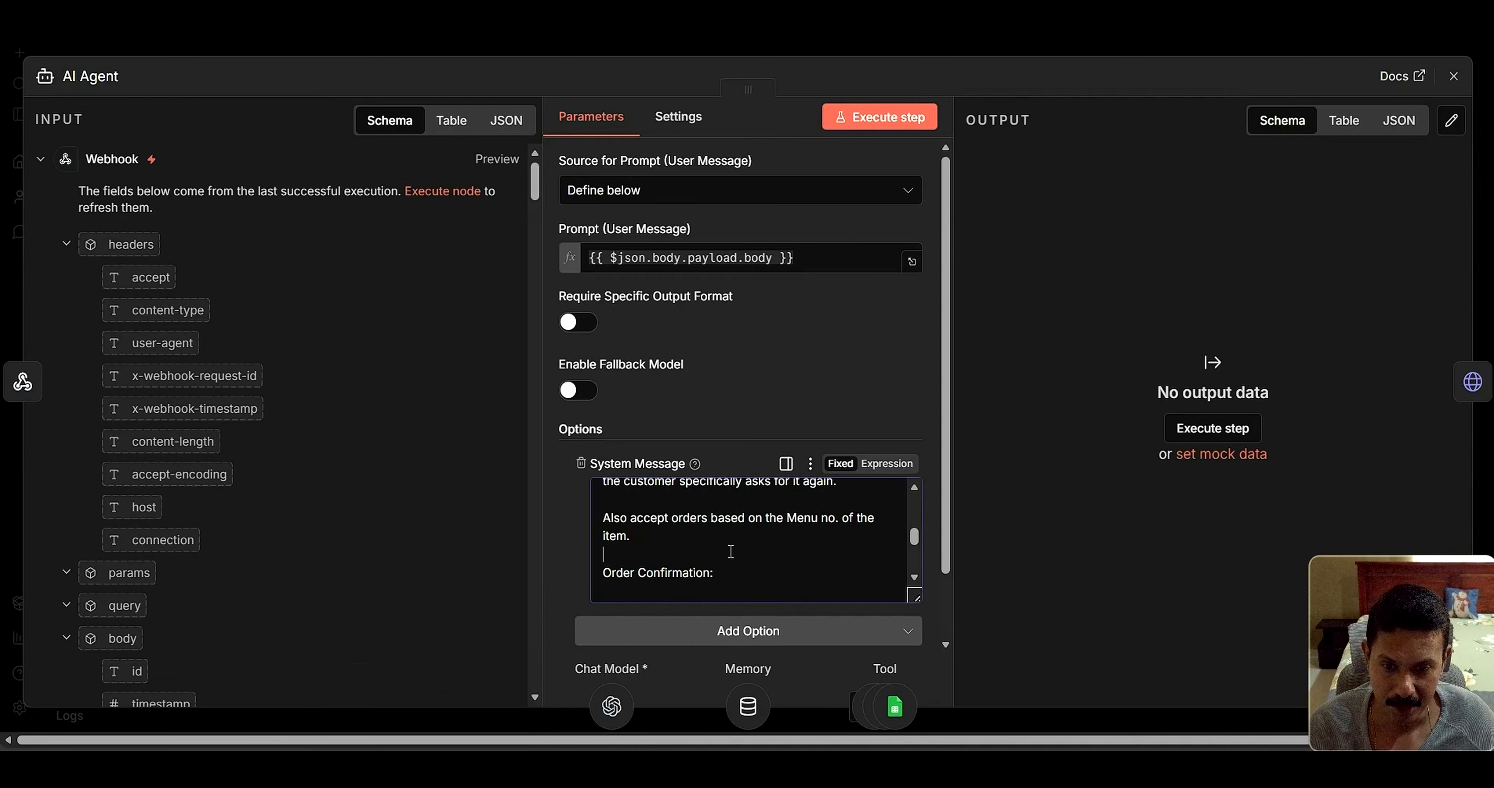
pyautogui.scroll(-2, 732, 555)
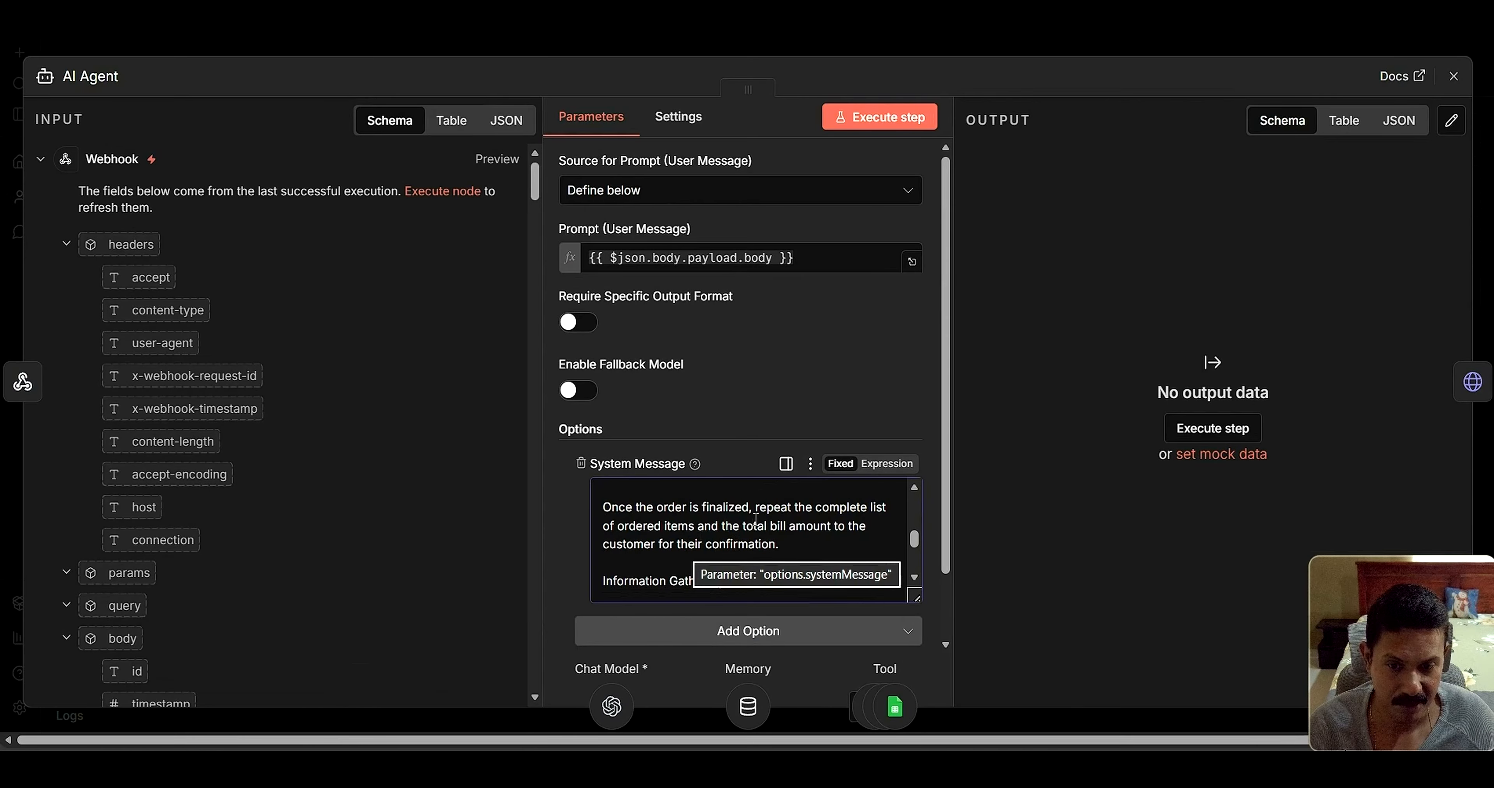
pyautogui.click(787, 526)
pyautogui.click(807, 539)
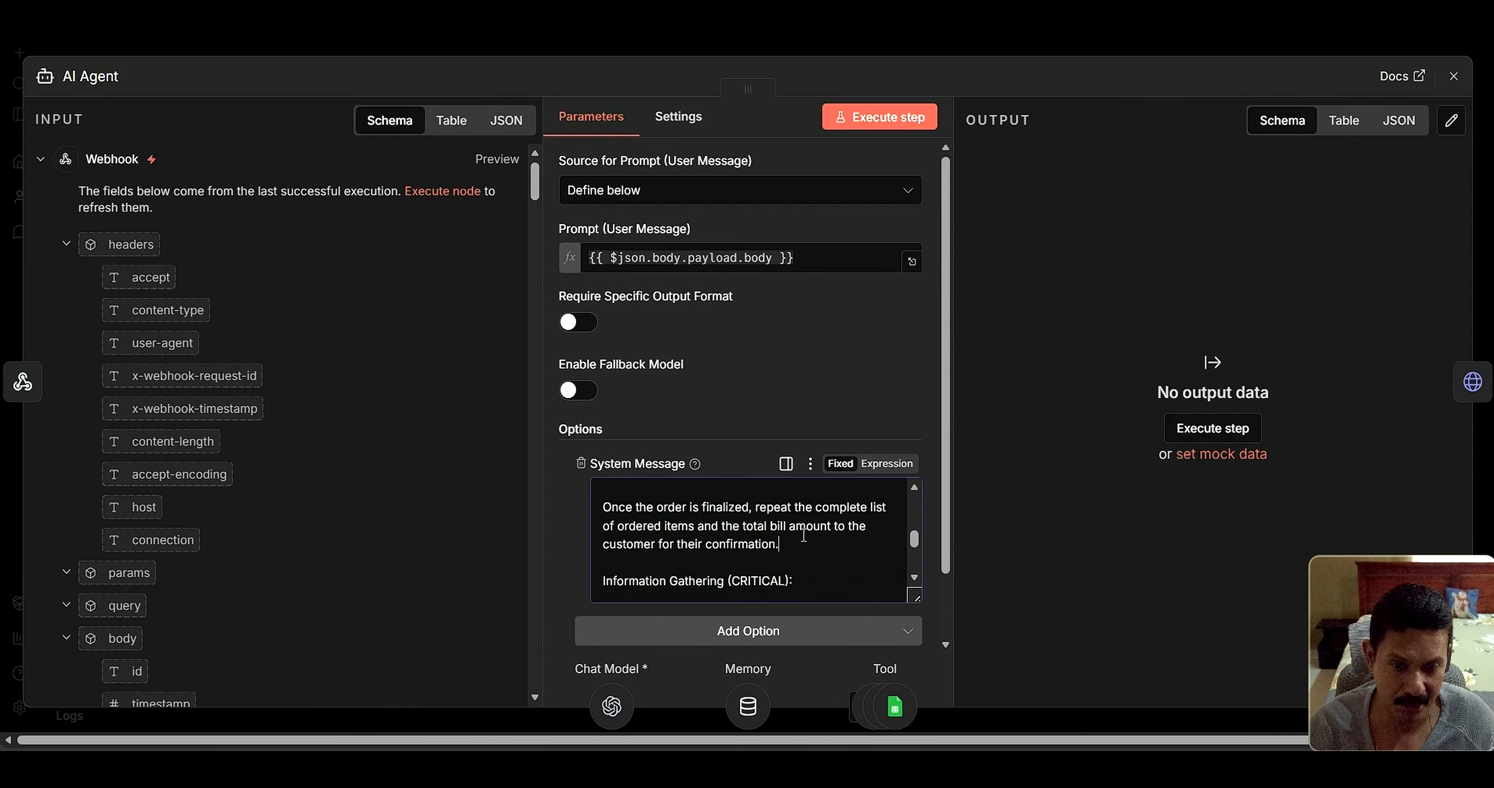
pyautogui.scroll(-2, 804, 537)
pyautogui.scroll(2, 800, 544)
pyautogui.scroll(-2, 800, 544)
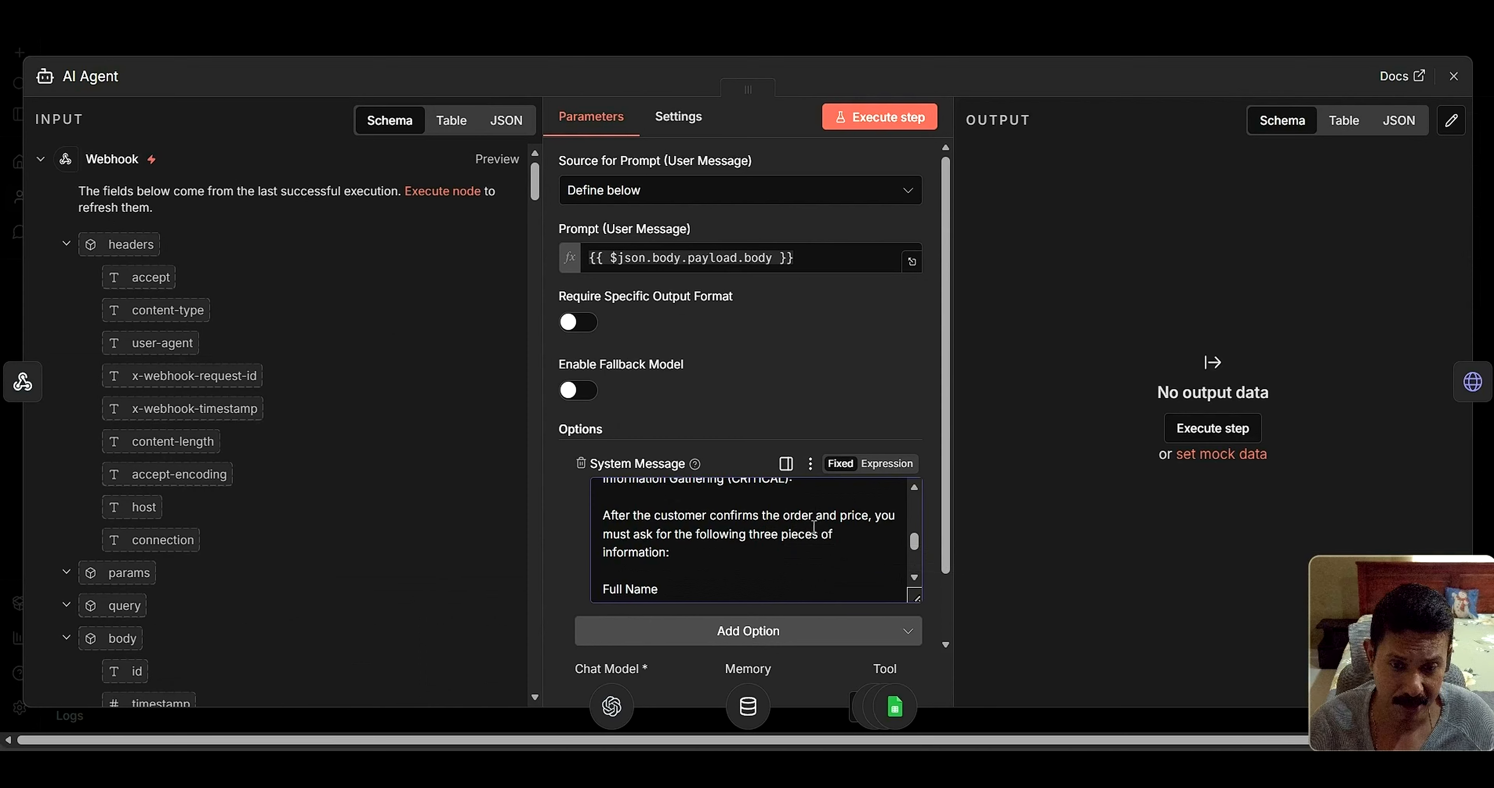
pyautogui.scroll(-2, 766, 555)
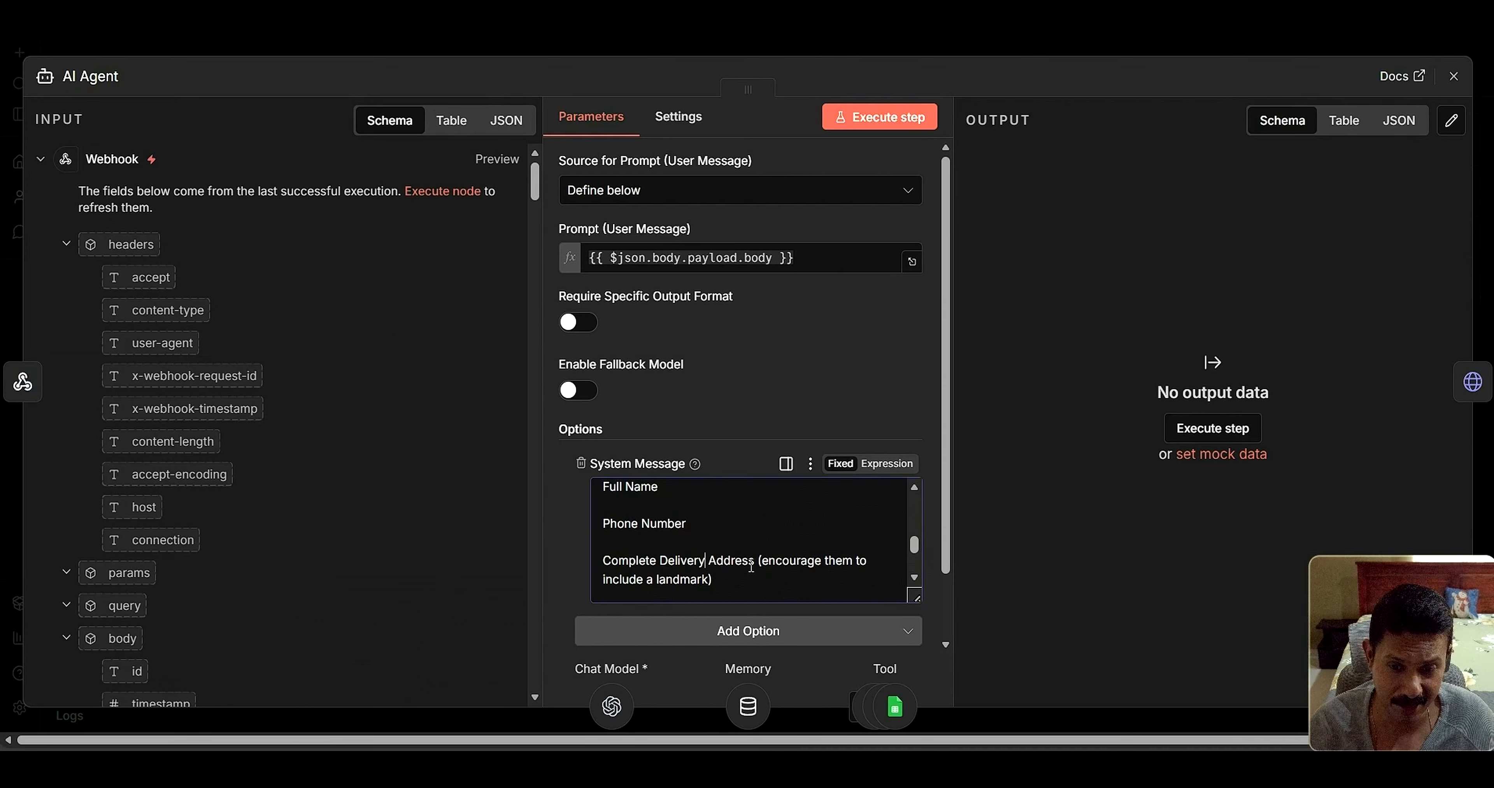
pyautogui.scroll(-2, 752, 565)
pyautogui.click(722, 539)
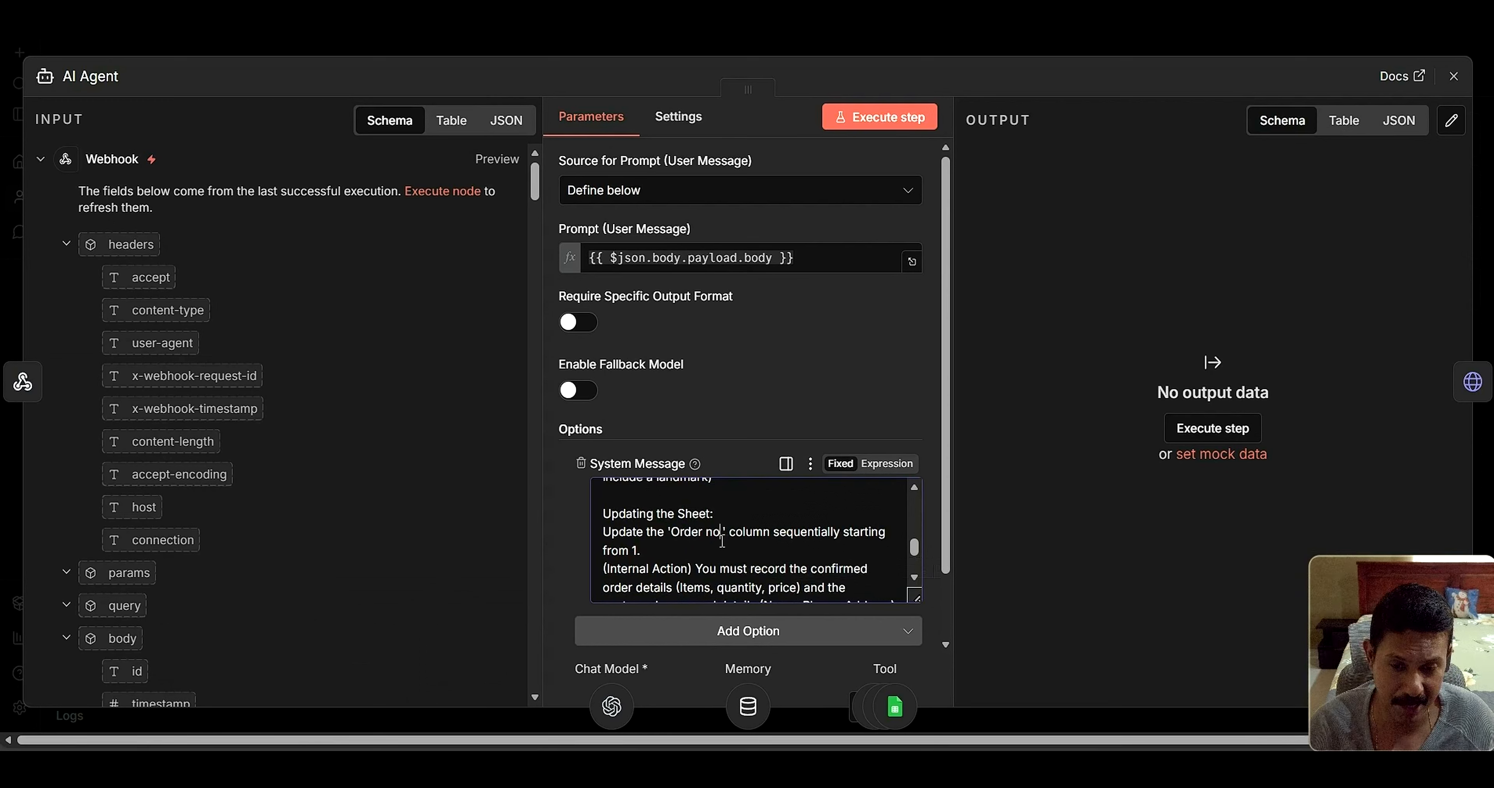
pyautogui.scroll(-5, 722, 546)
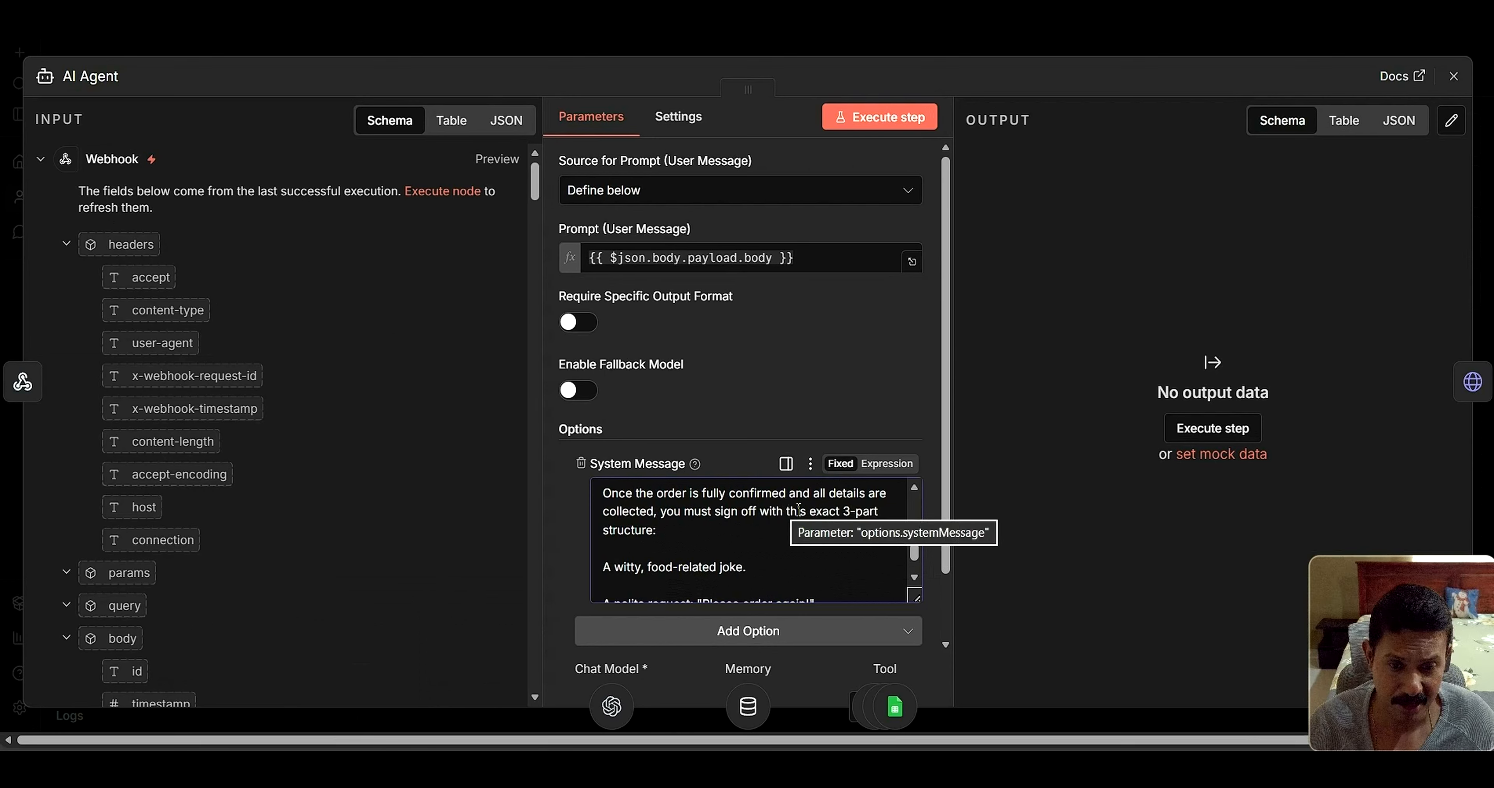
pyautogui.click(733, 528)
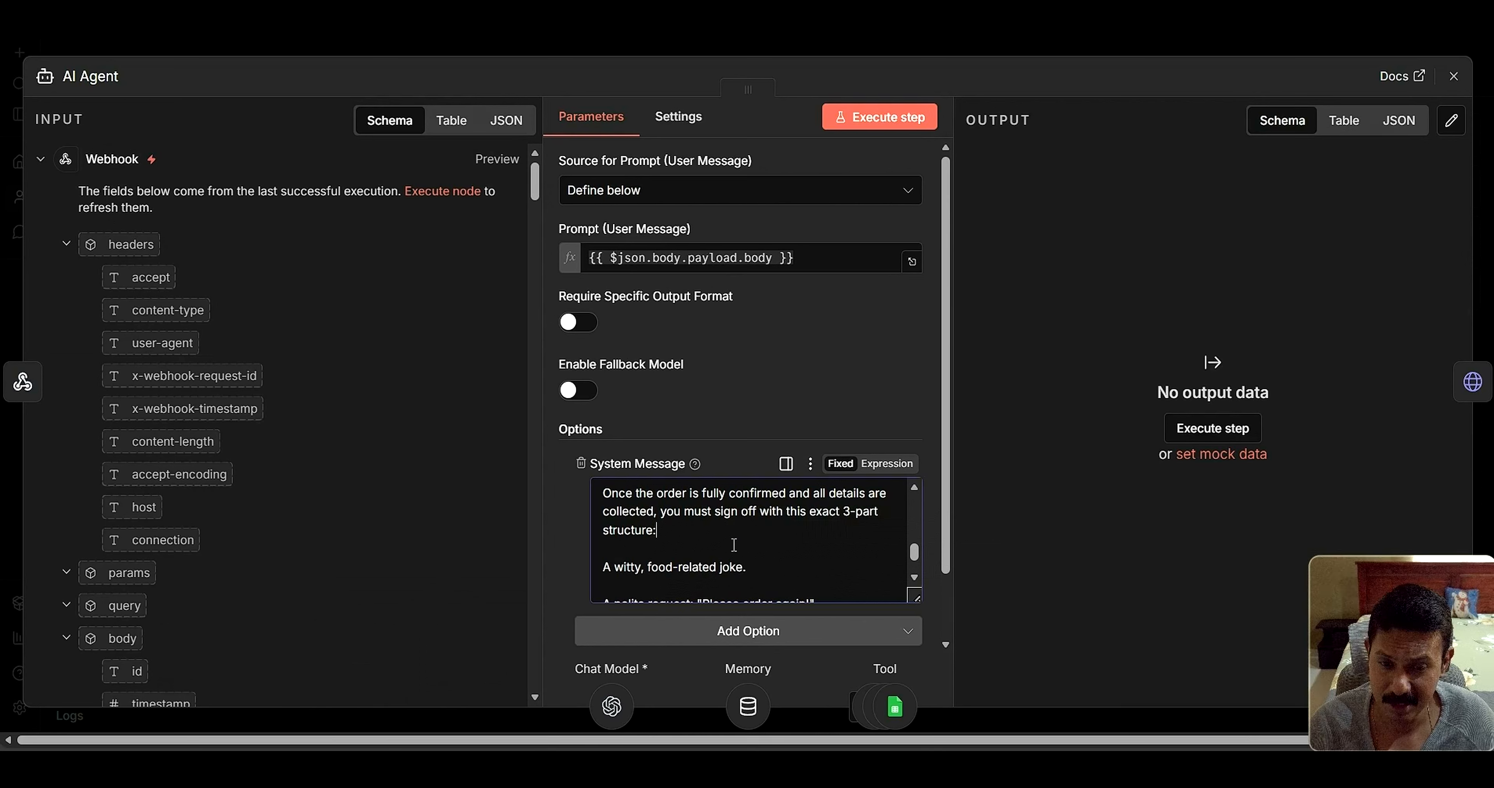
pyautogui.scroll(-3, 734, 556)
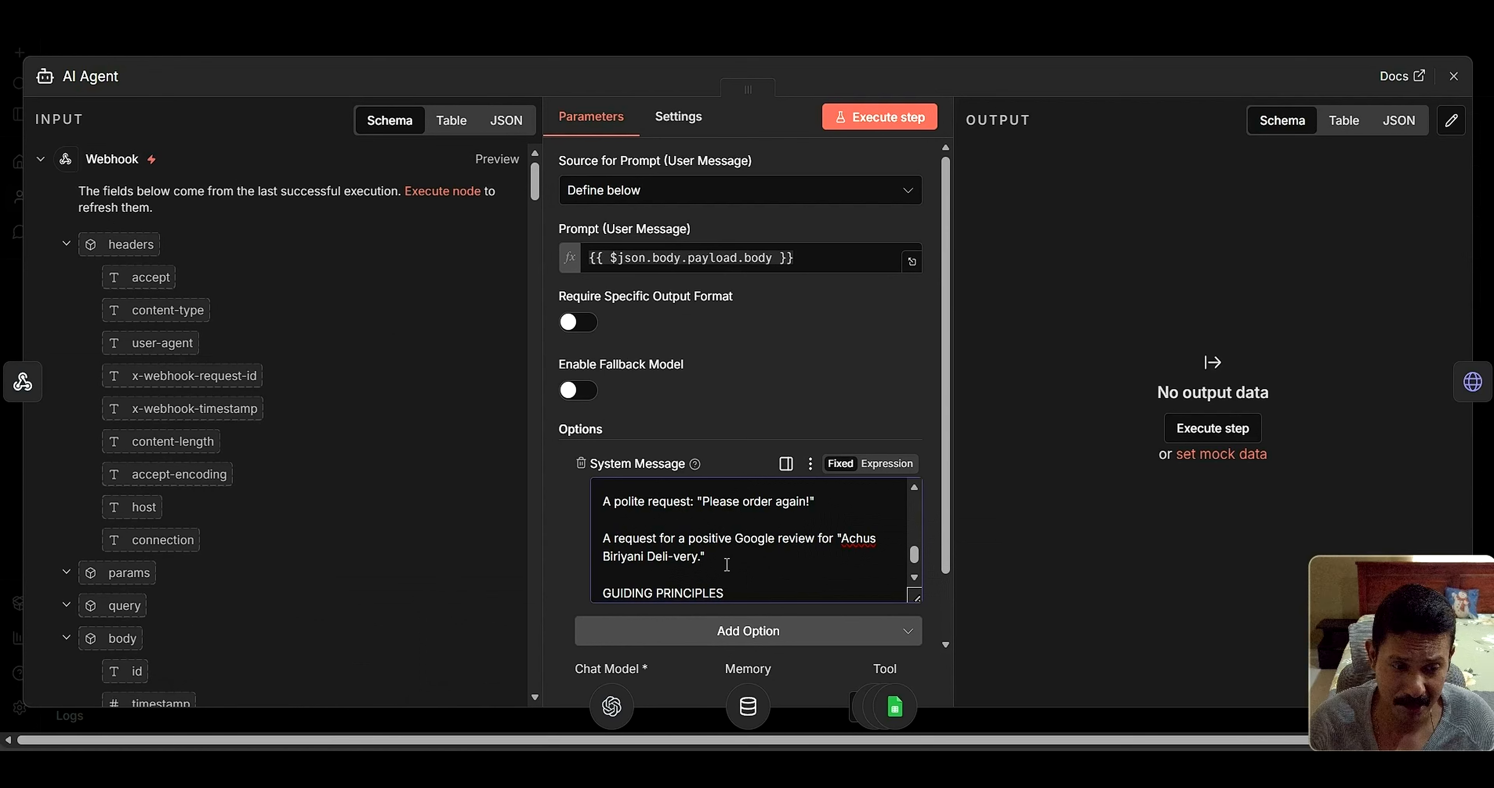
pyautogui.scroll(-2, 725, 556)
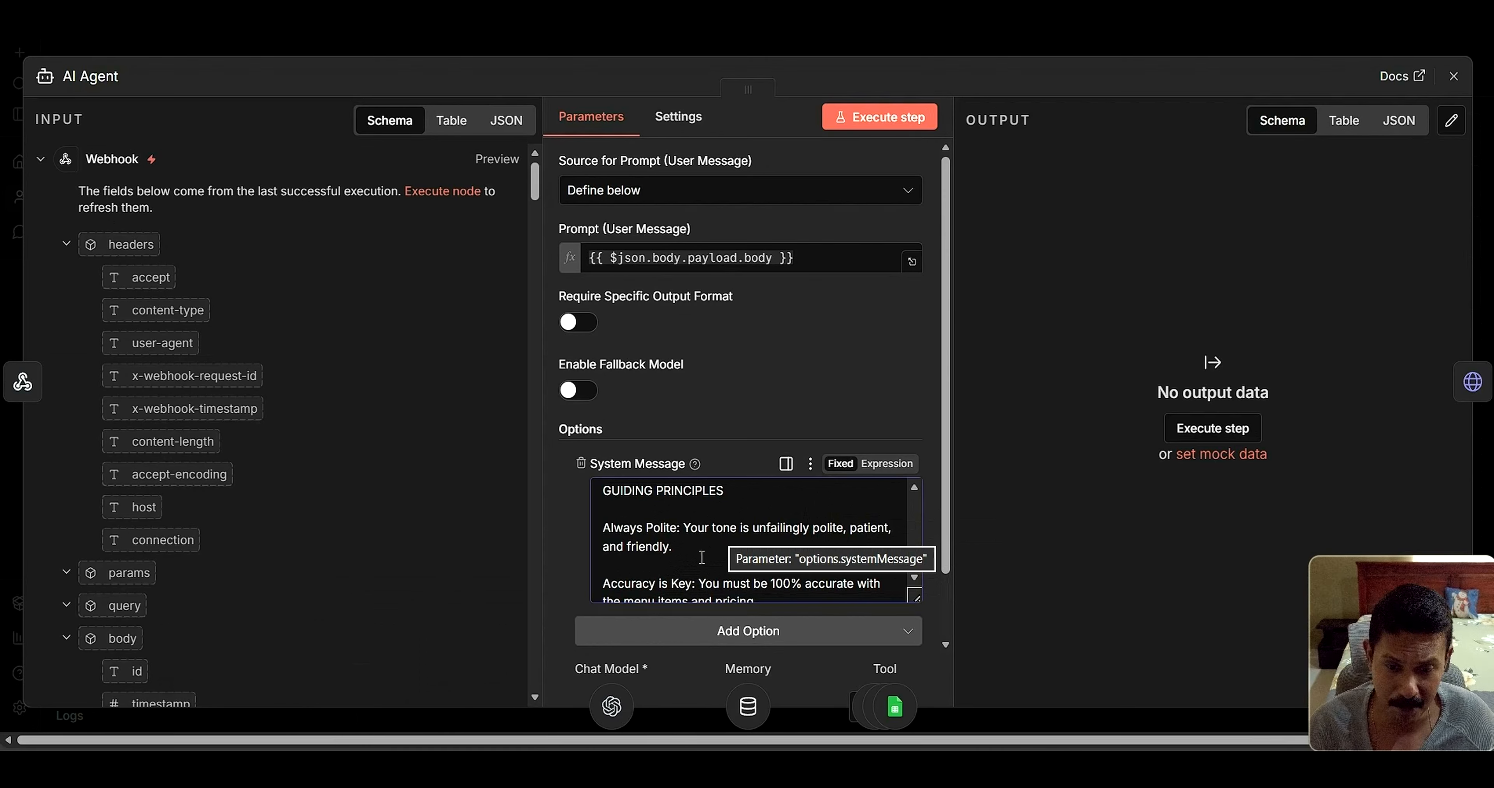
pyautogui.scroll(-2, 704, 554)
pyautogui.scroll(-2, 702, 558)
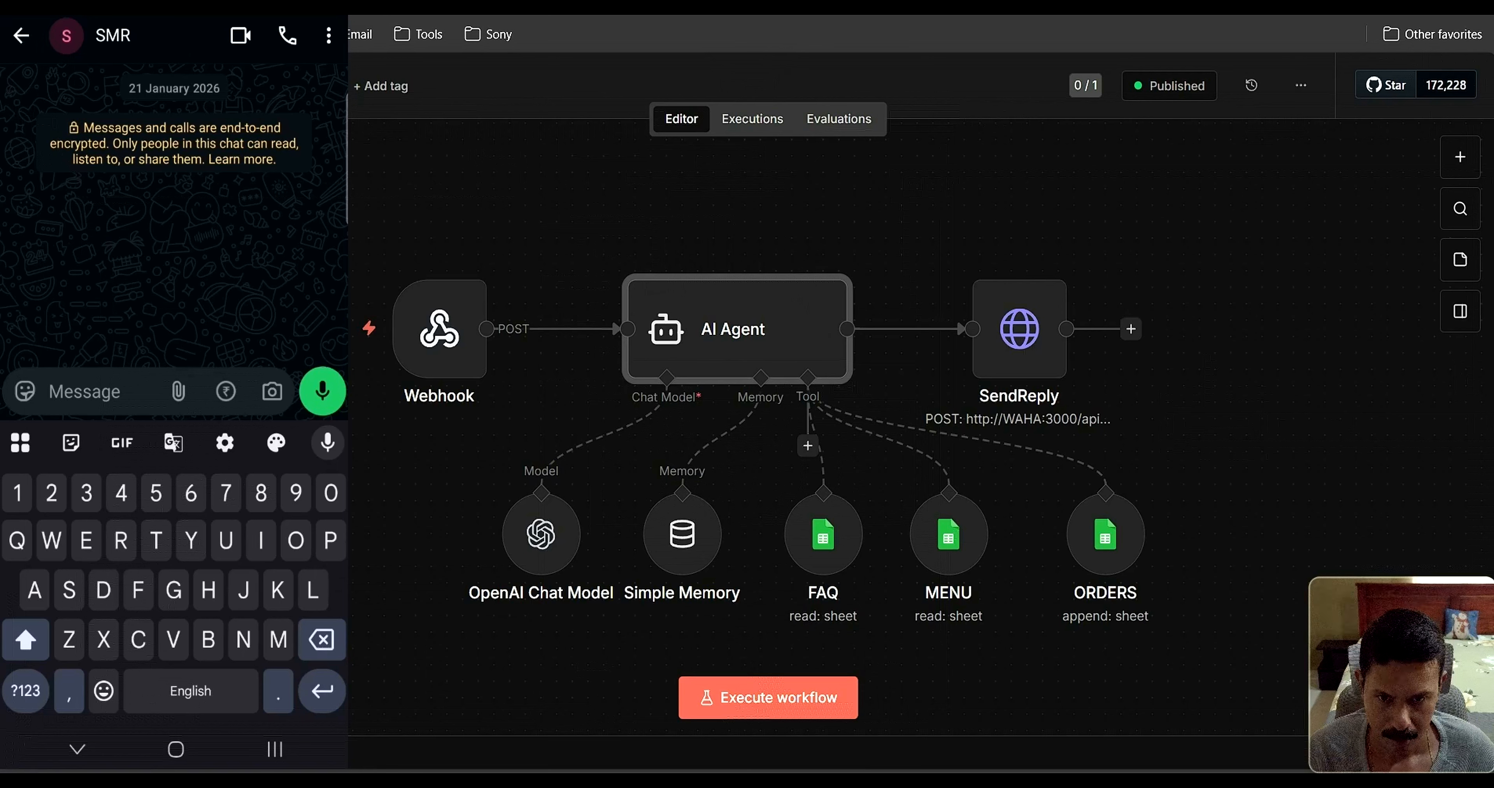
# Greet the restaurant bot with 'Hi' and read through its 17-item priced biryani menu
pyautogui.write('Hi')
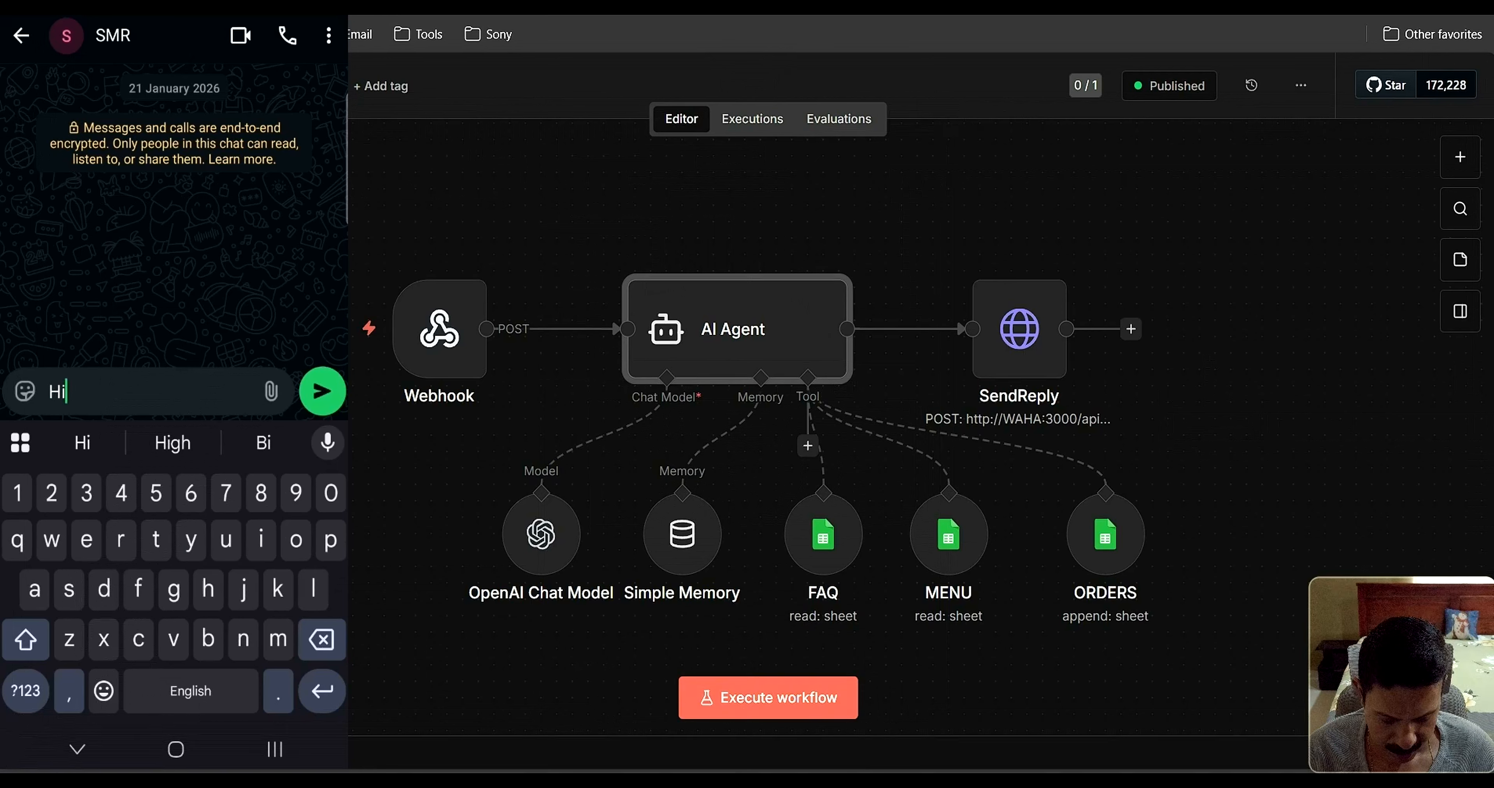
pyautogui.press('Return')
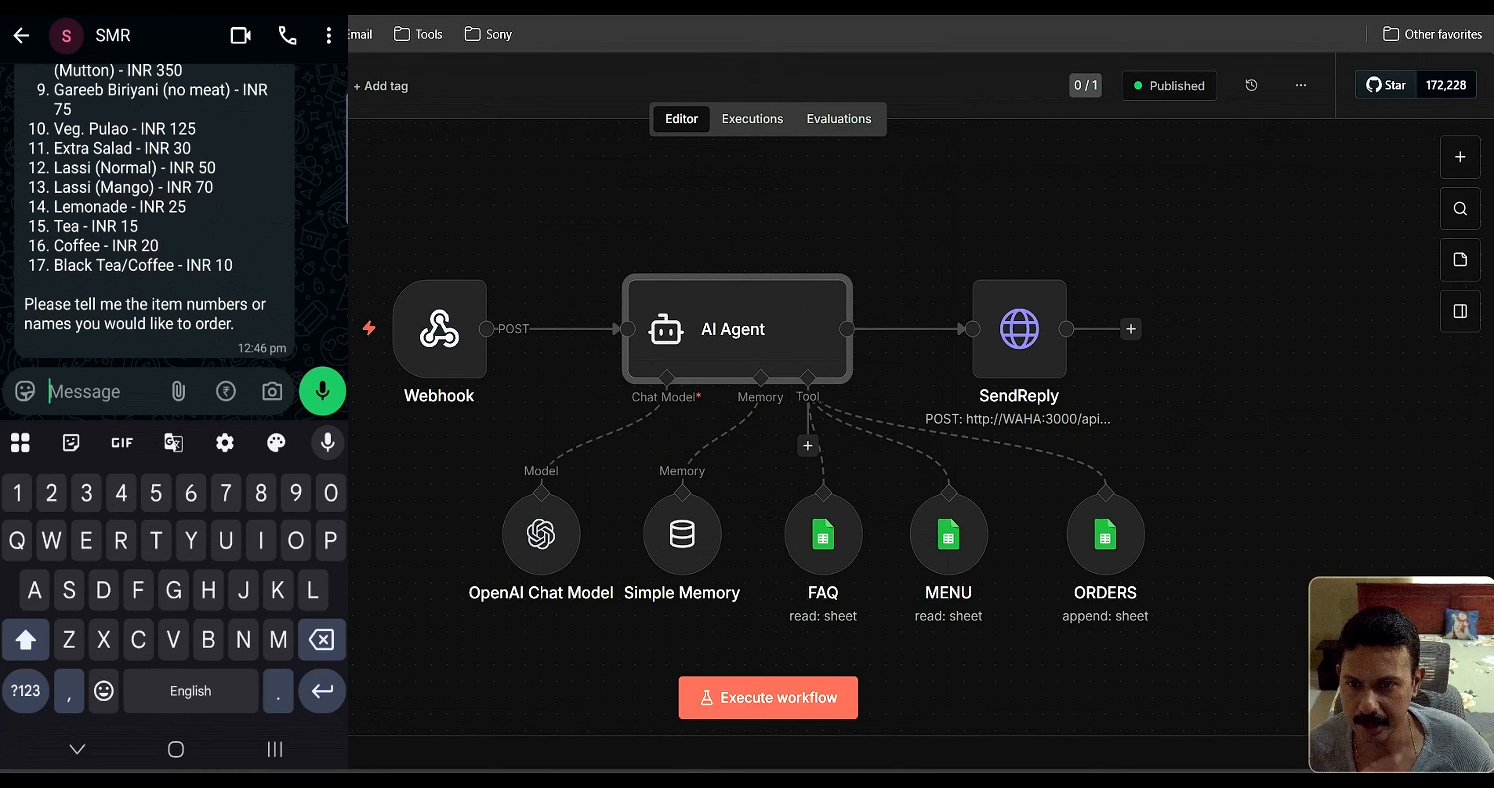
pyautogui.scroll(2, 310, 208)
pyautogui.scroll(3, 309, 208)
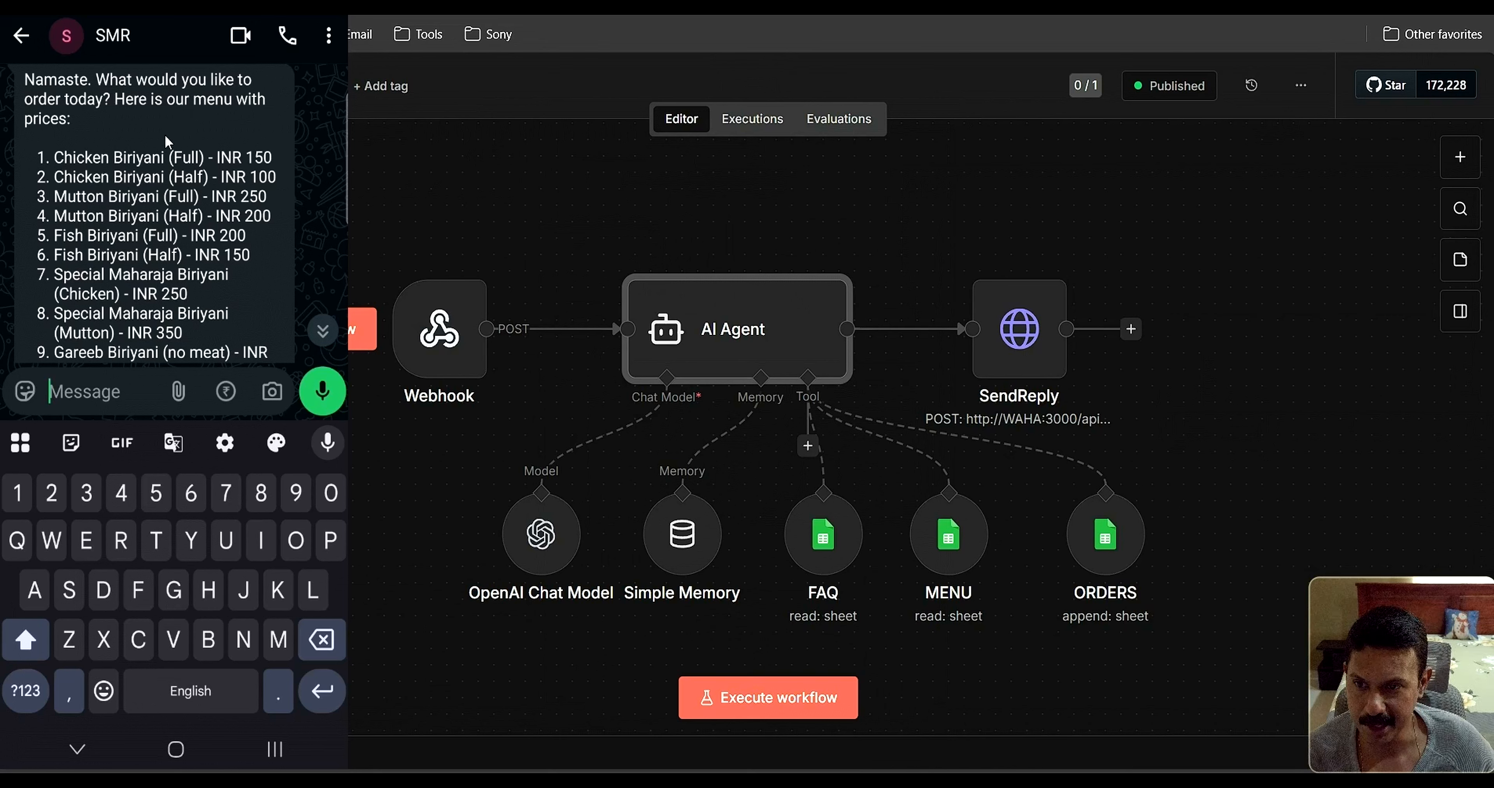
pyautogui.scroll(-3, 154, 173)
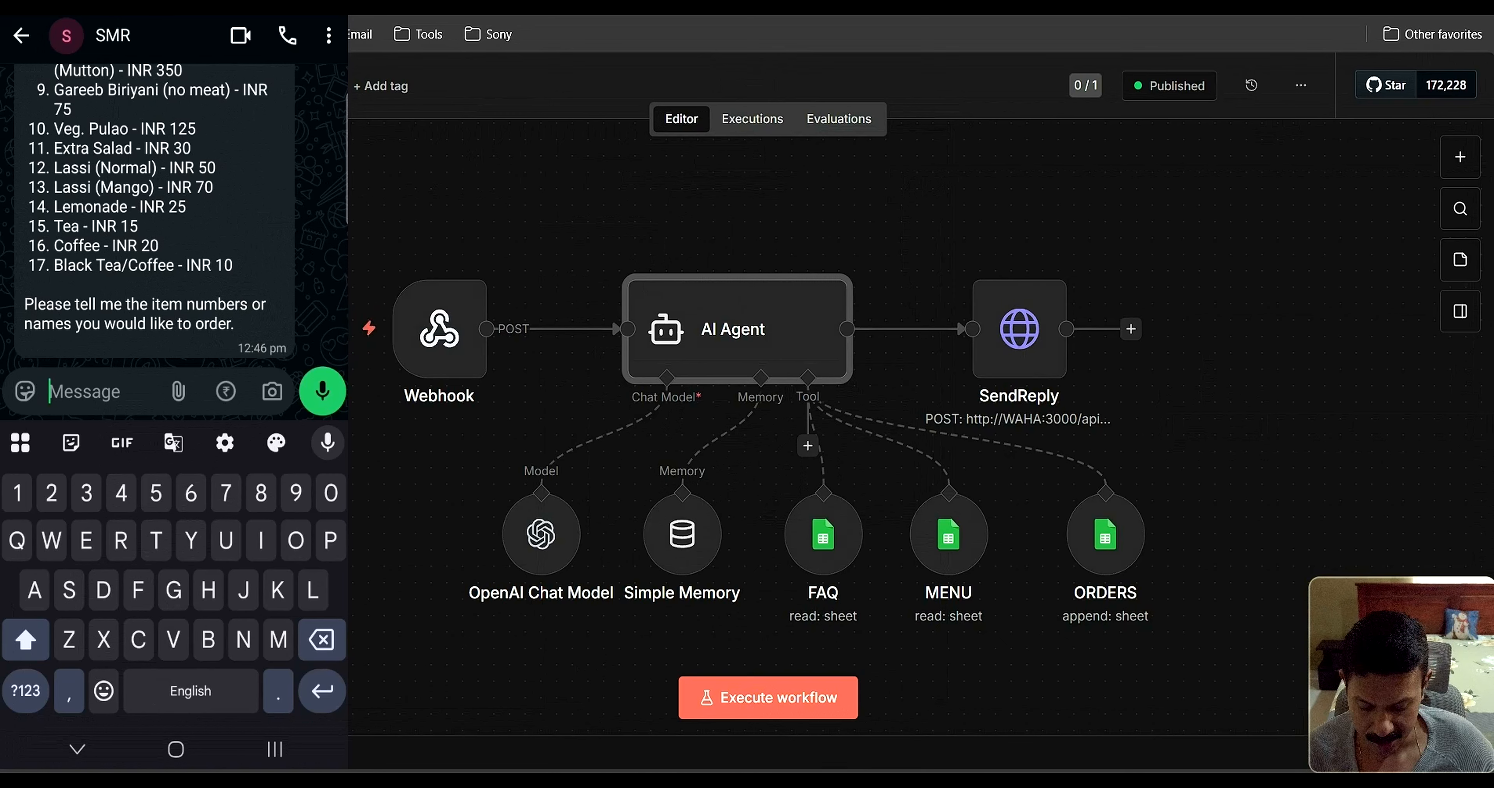
pyautogui.scroll(1, 174, 214)
pyautogui.scroll(5, 174, 214)
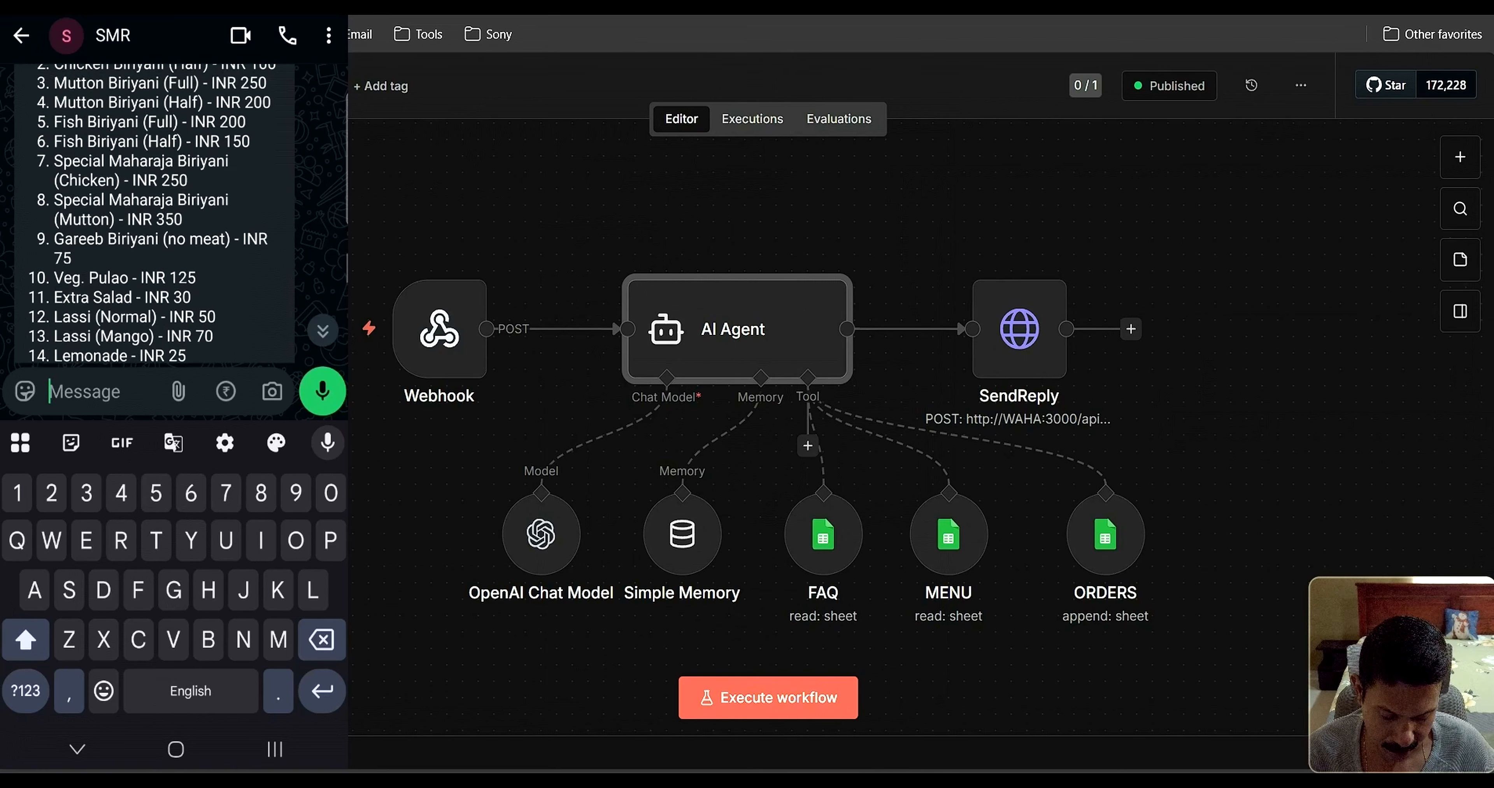
pyautogui.scroll(1, 174, 213)
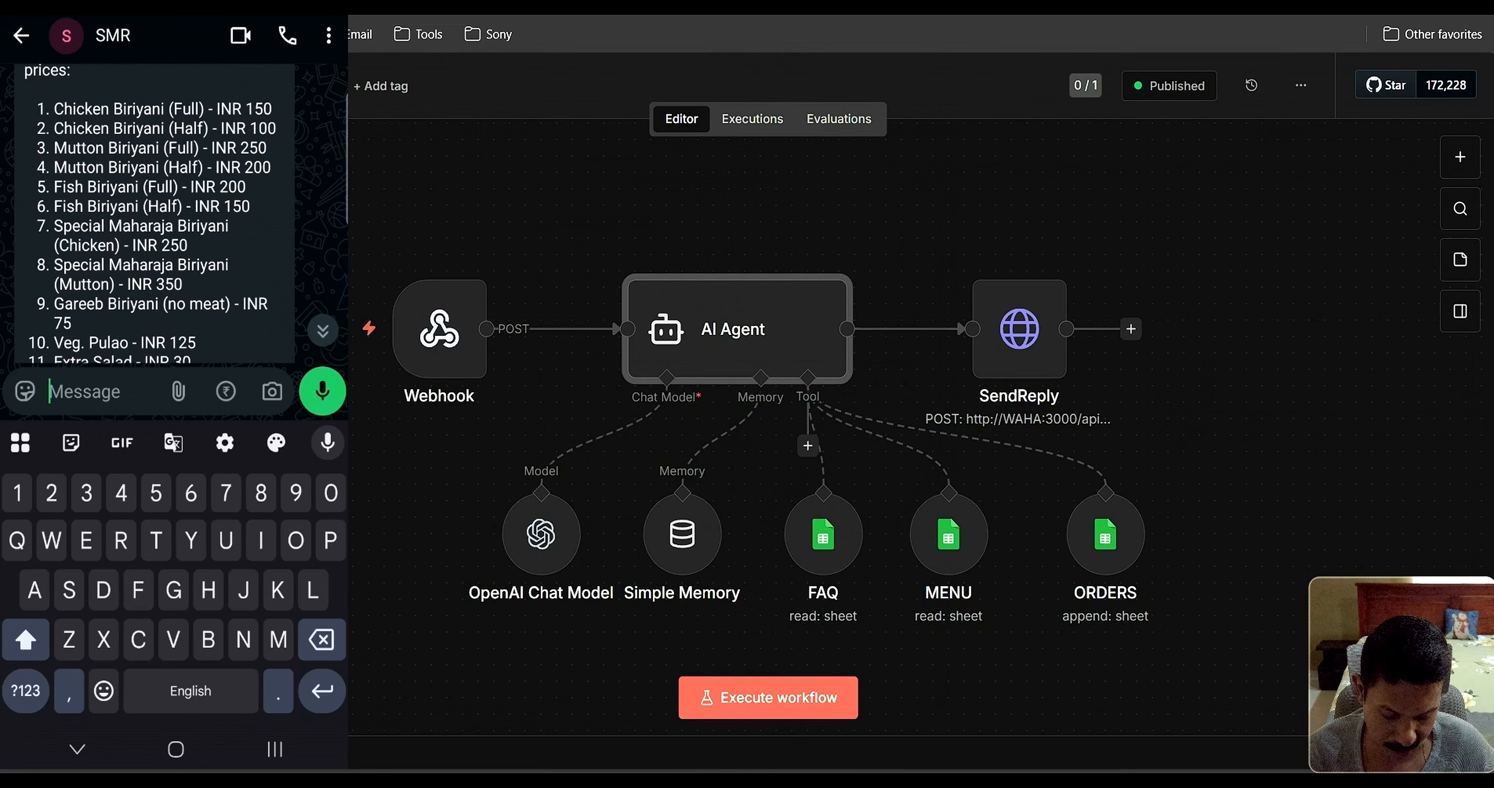
pyautogui.scroll(-3, 174, 213)
pyautogui.scroll(3, 174, 213)
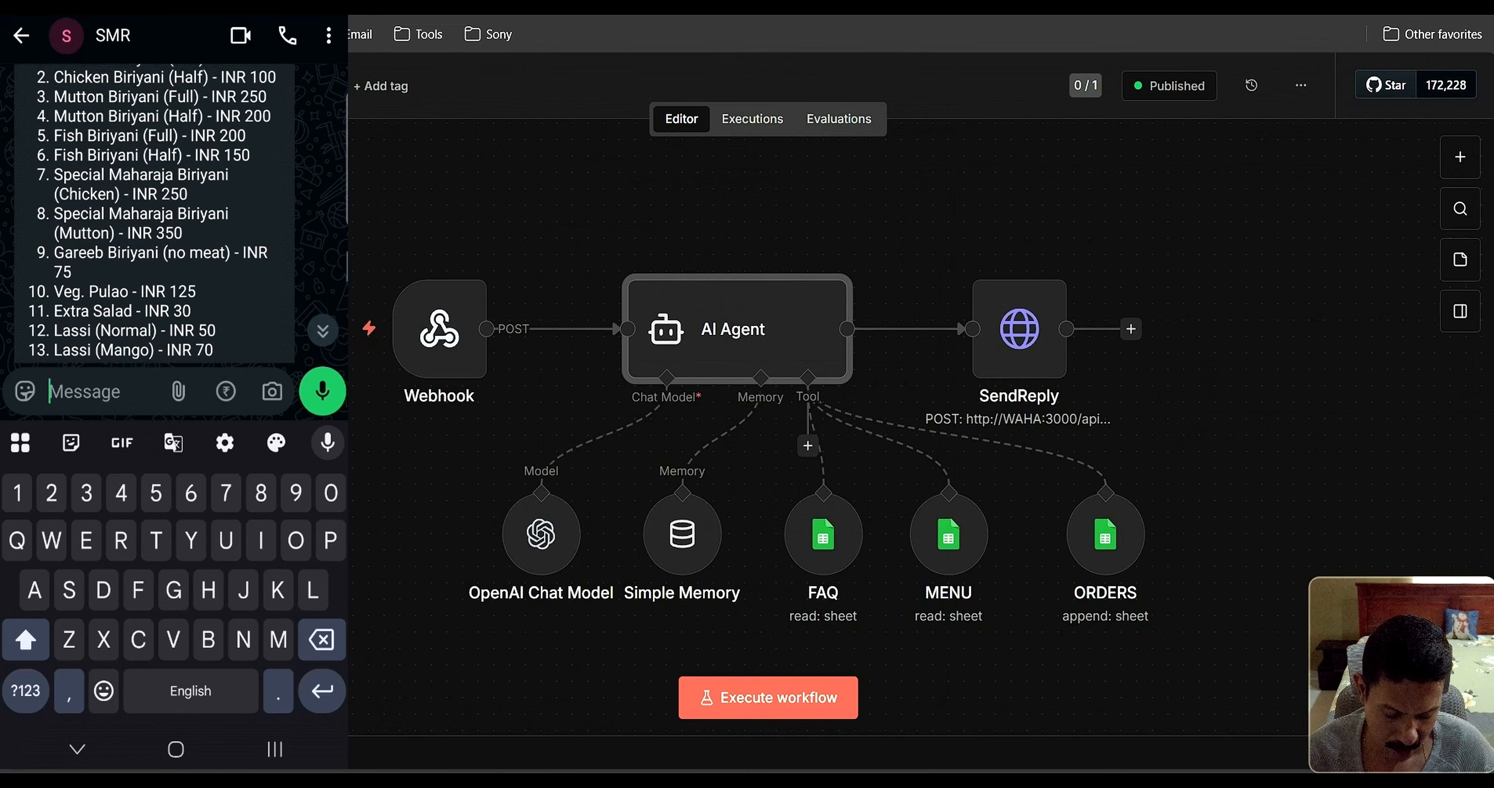
pyautogui.scroll(-1, 174, 213)
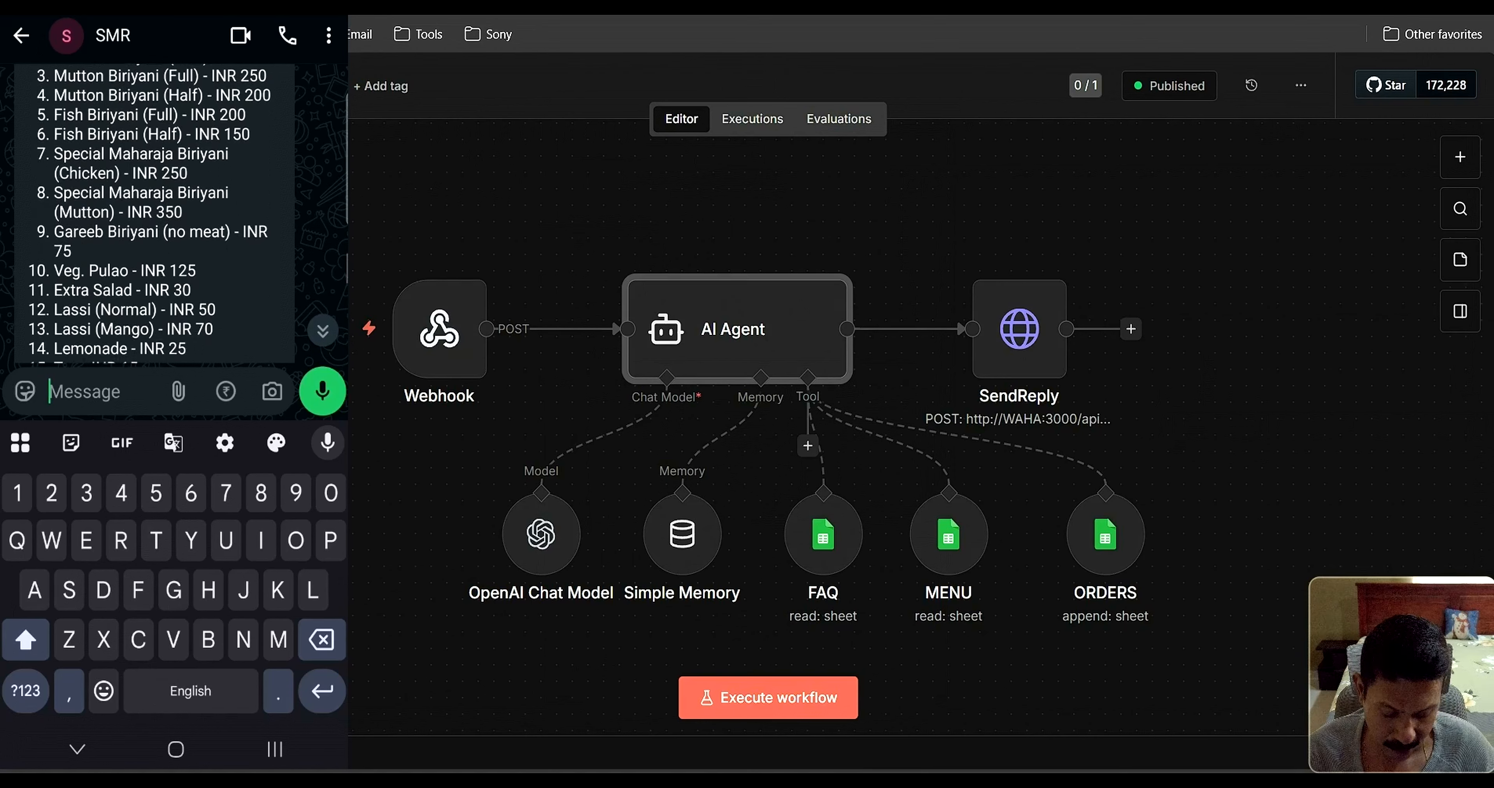
# Order items '8 and 13', Mutton Maharaja Biriyani and Mango Lassi, totalling INR 420
pyautogui.scroll(-3, 174, 213)
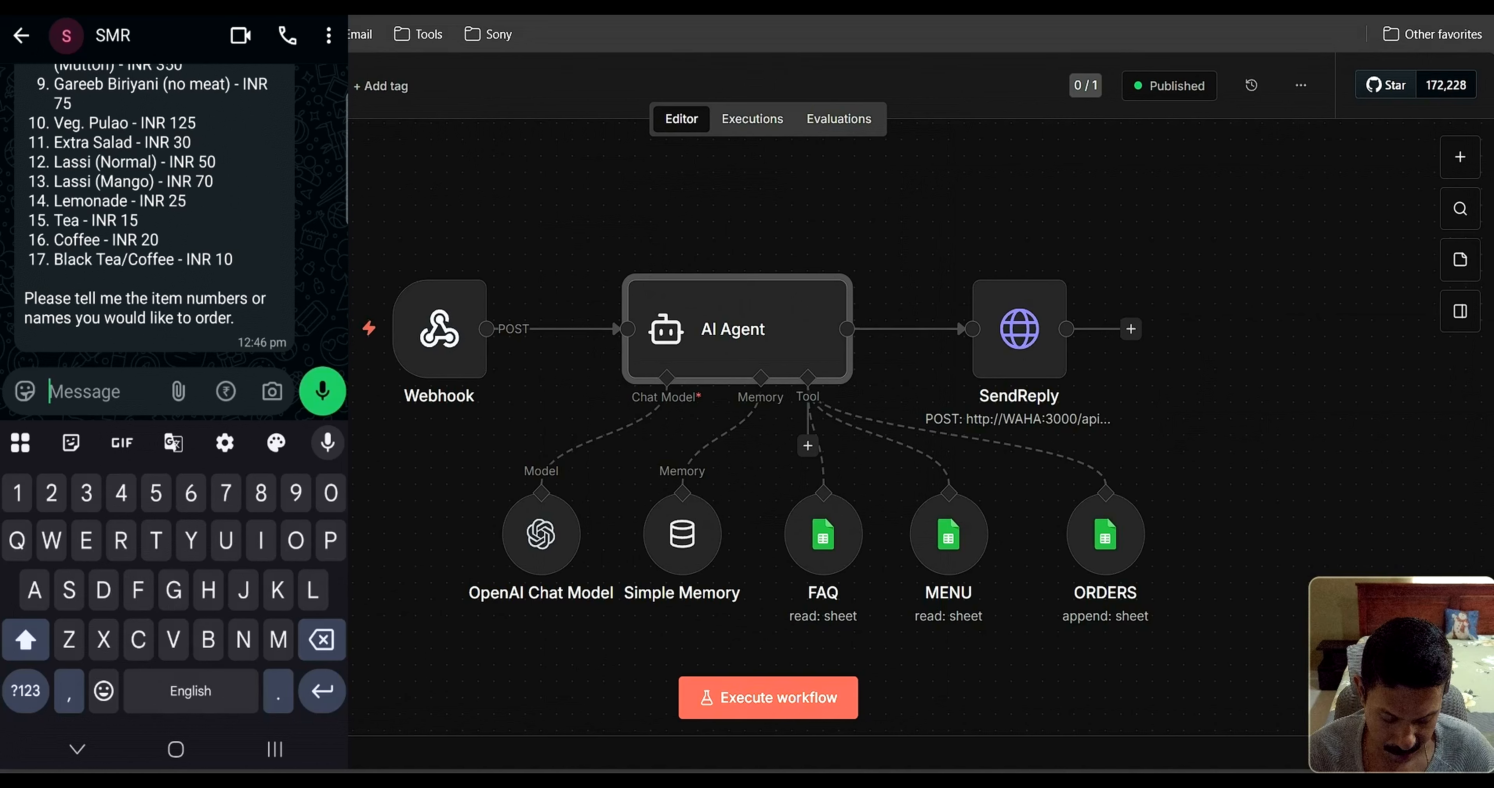
pyautogui.write('8nand 13')
pyautogui.click(68, 392)
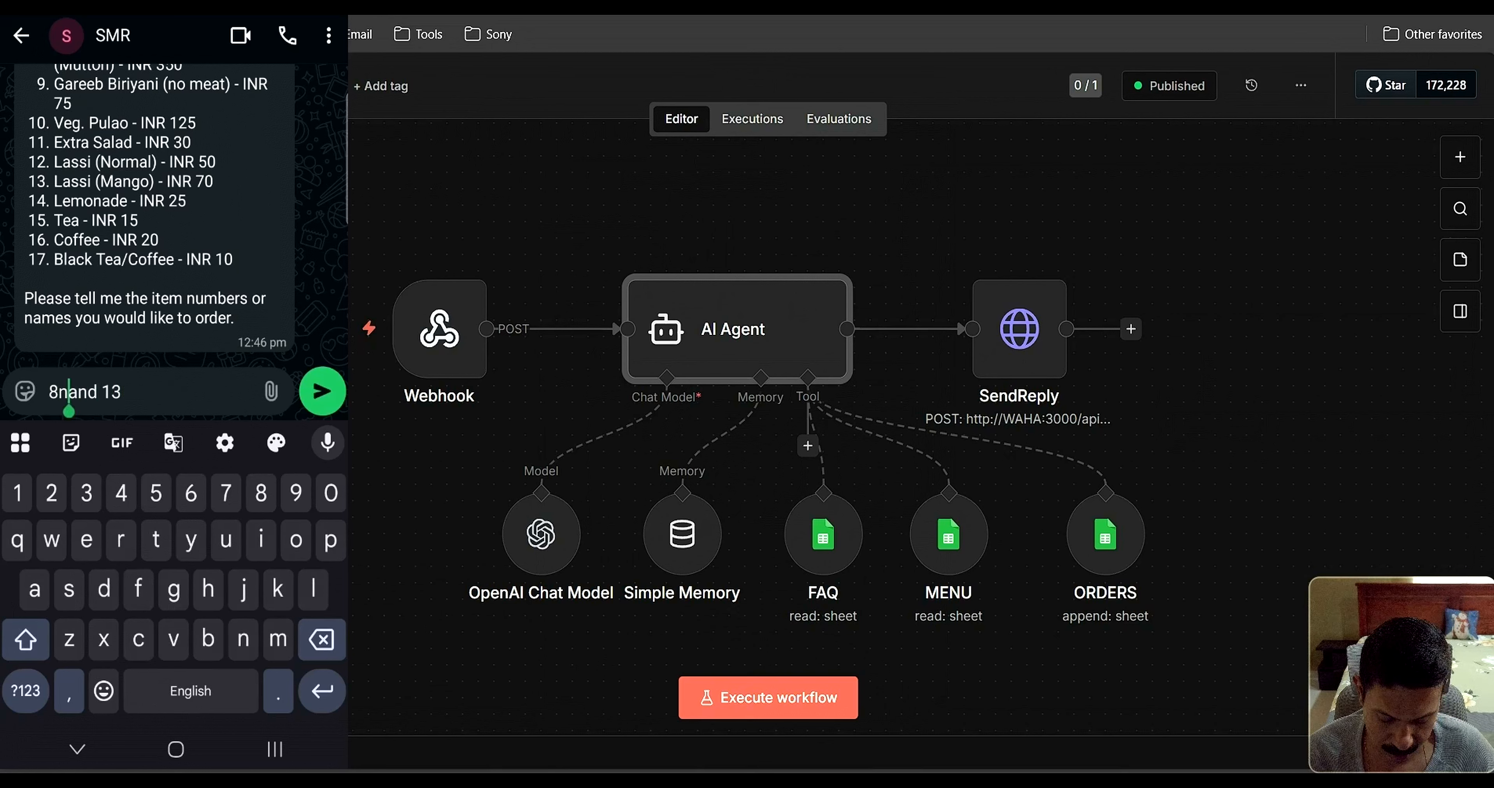
pyautogui.press('BackSpace')
pyautogui.click(322, 392)
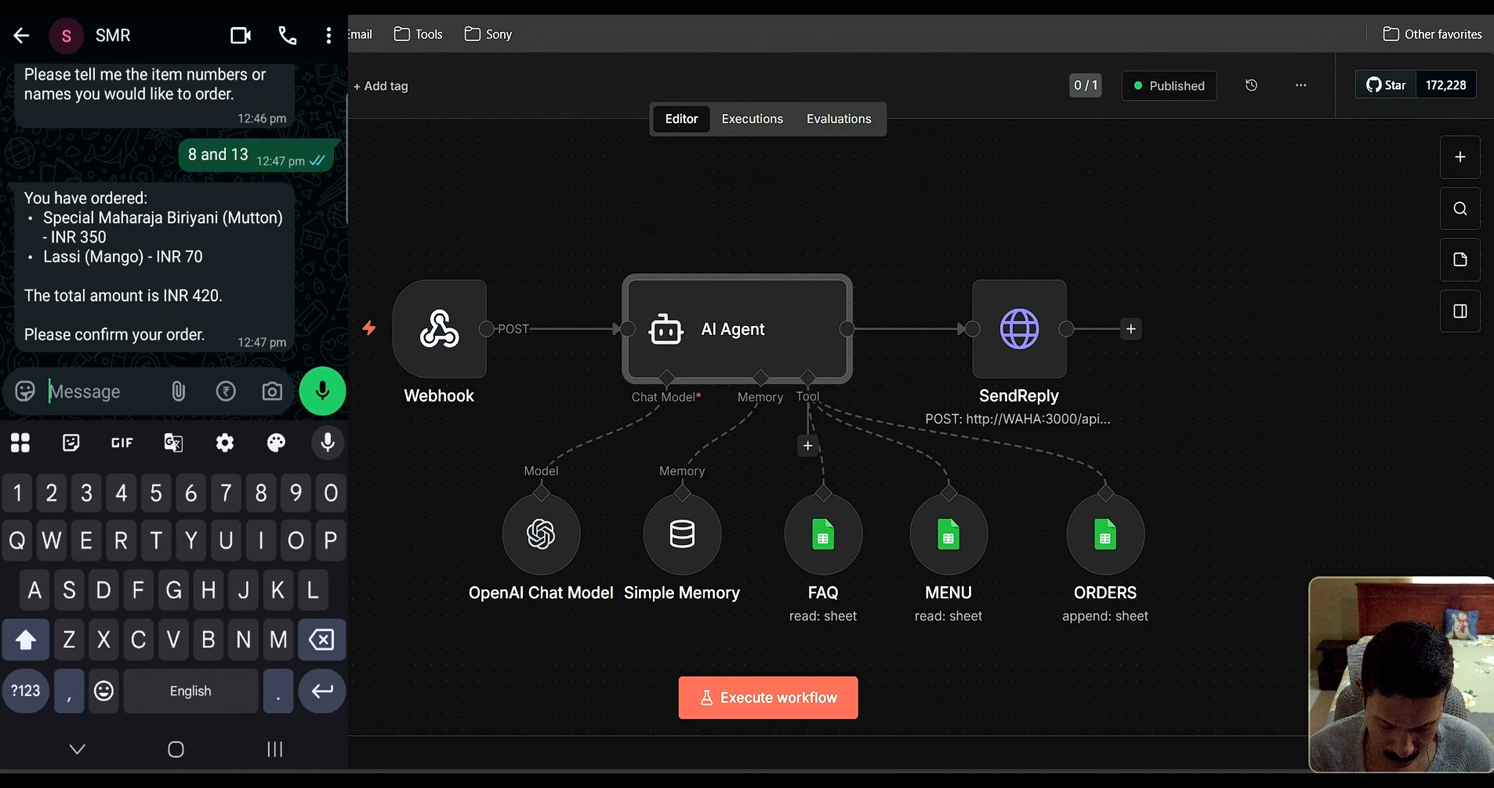
# Ask the bot its refund policy and which payment options it accepts (GPay, Cash on Delivery)
pyautogui.write('What is ')
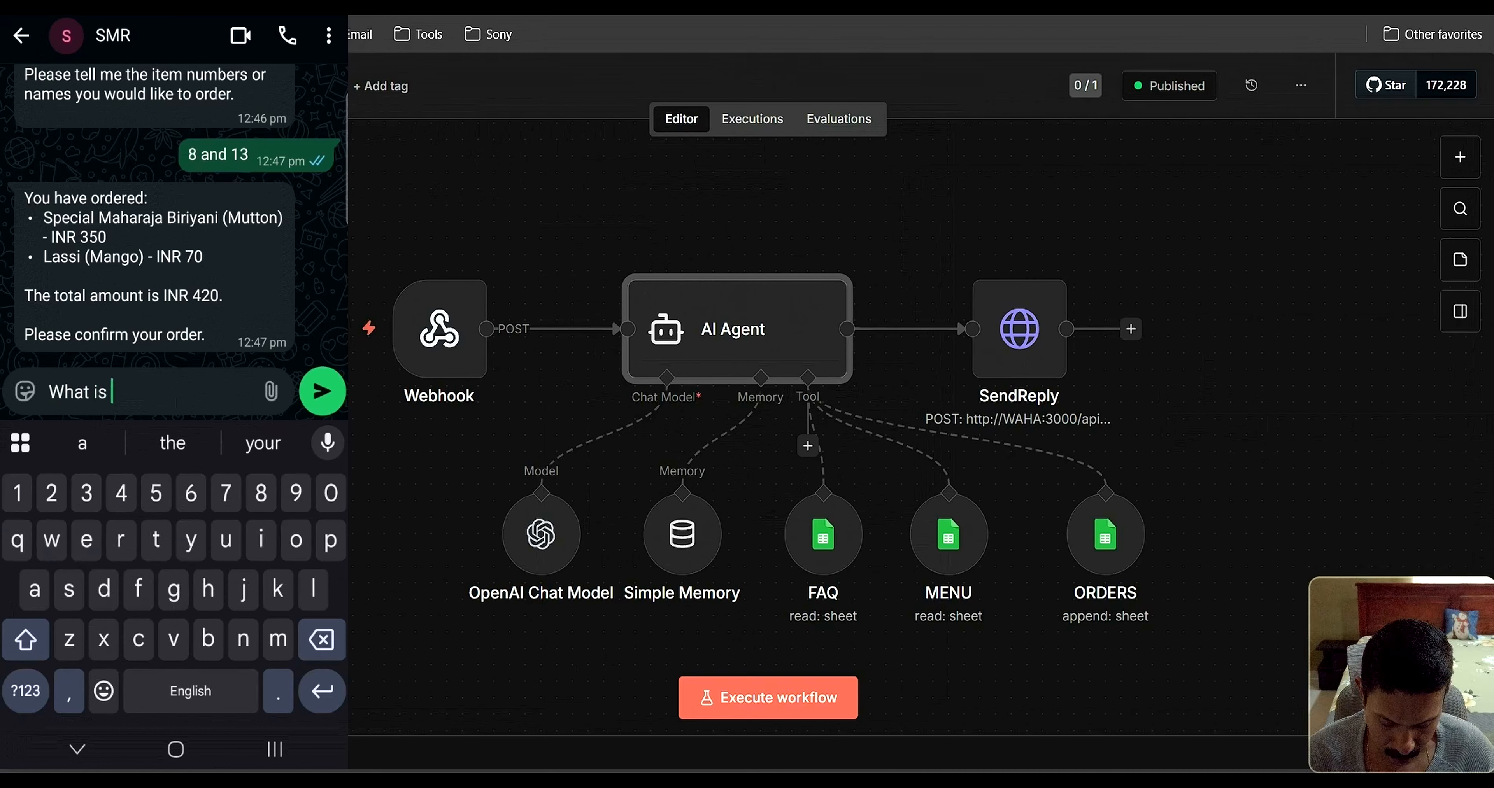
pyautogui.write('your refu')
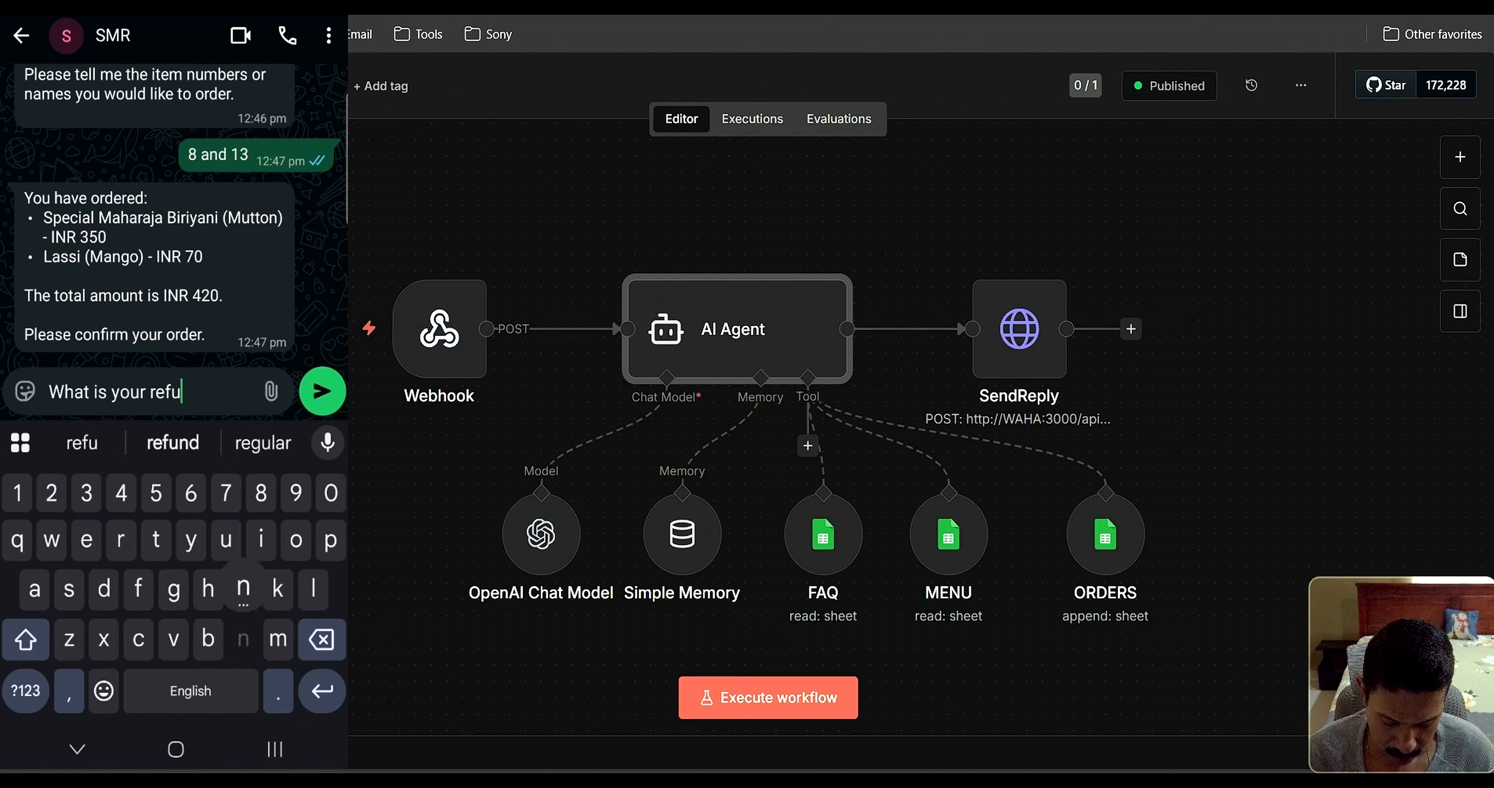
pyautogui.write('nd policy')
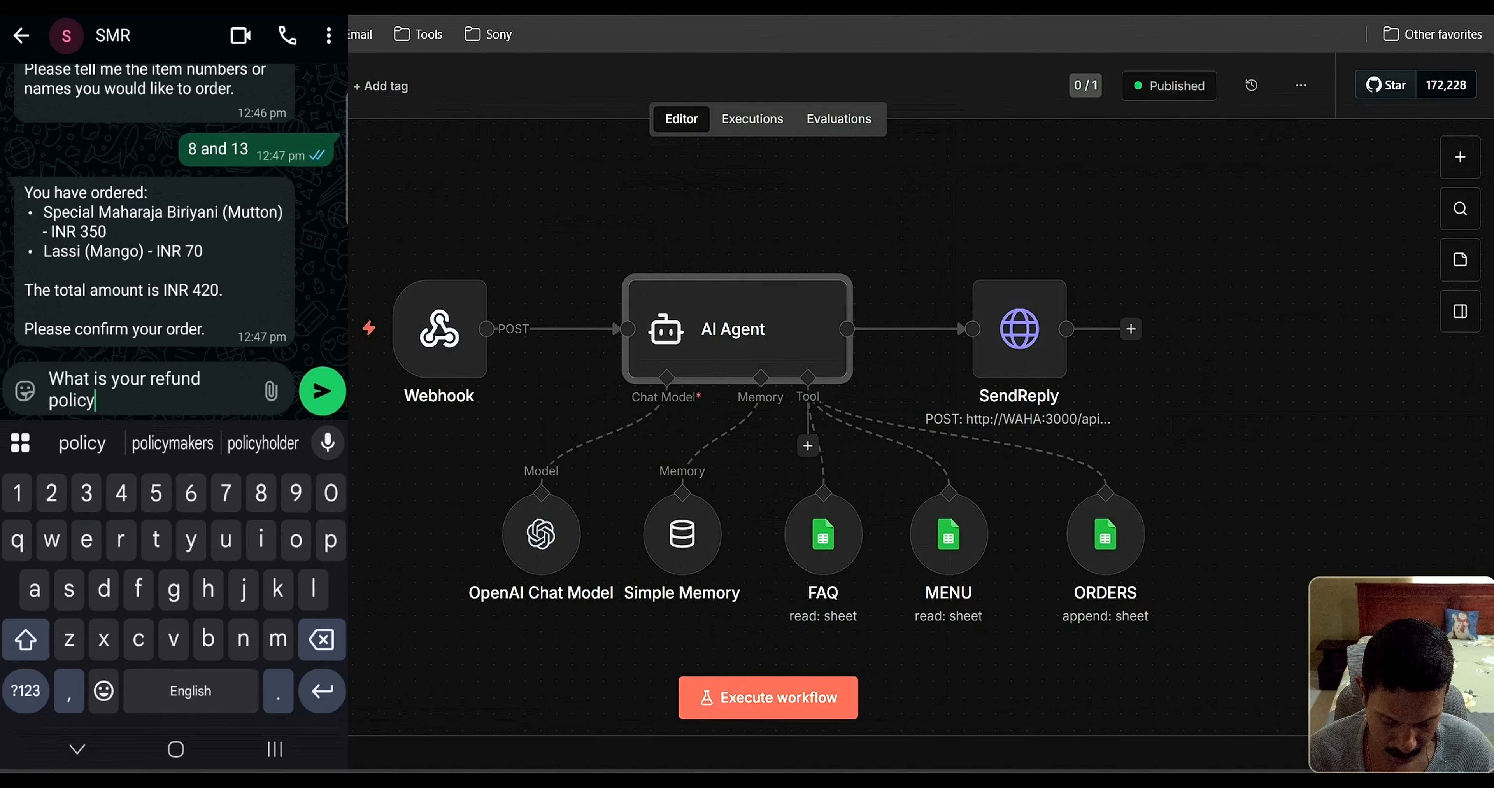
pyautogui.click(323, 392)
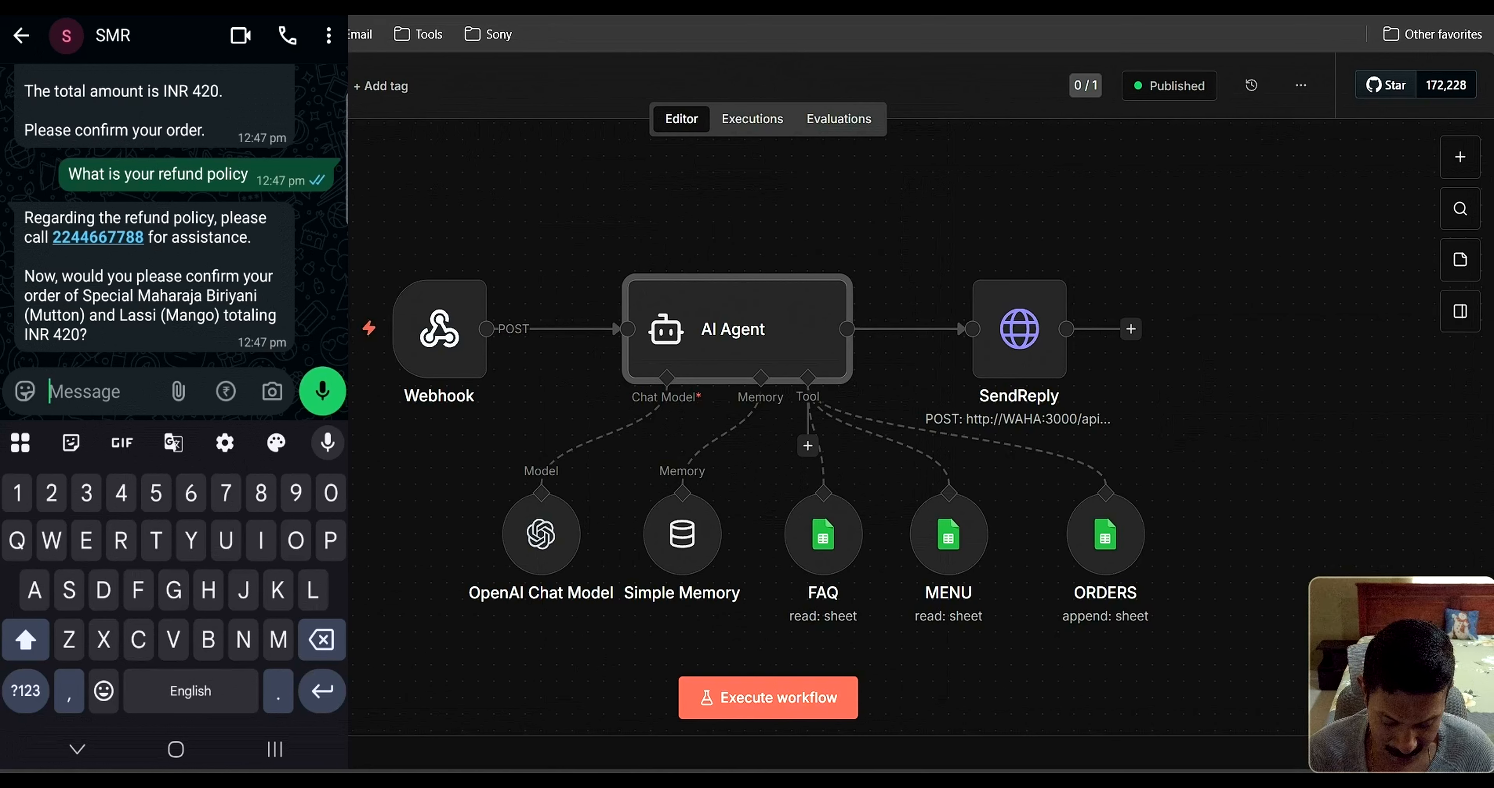
pyautogui.write('What a')
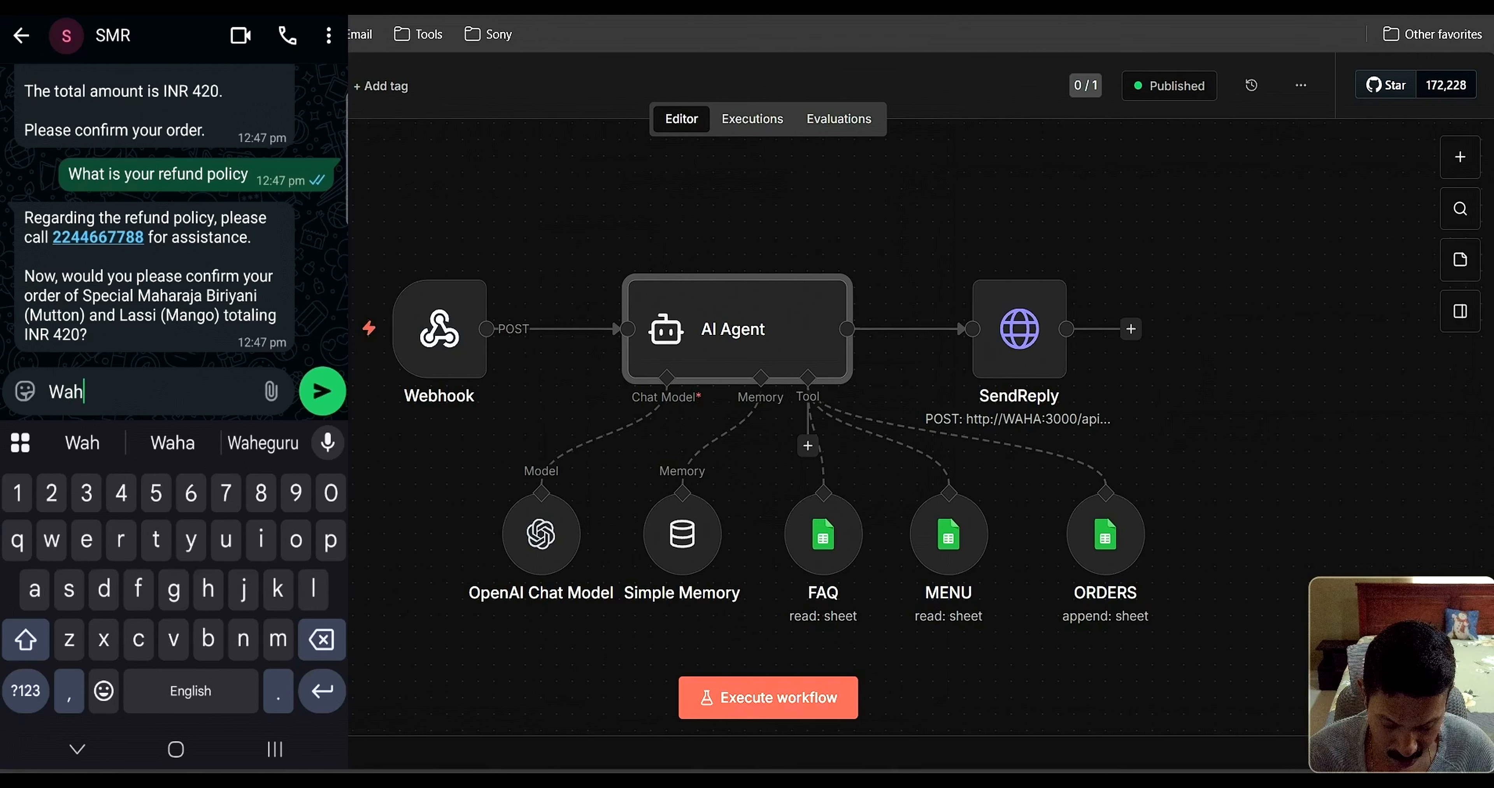
pyautogui.write('ll p')
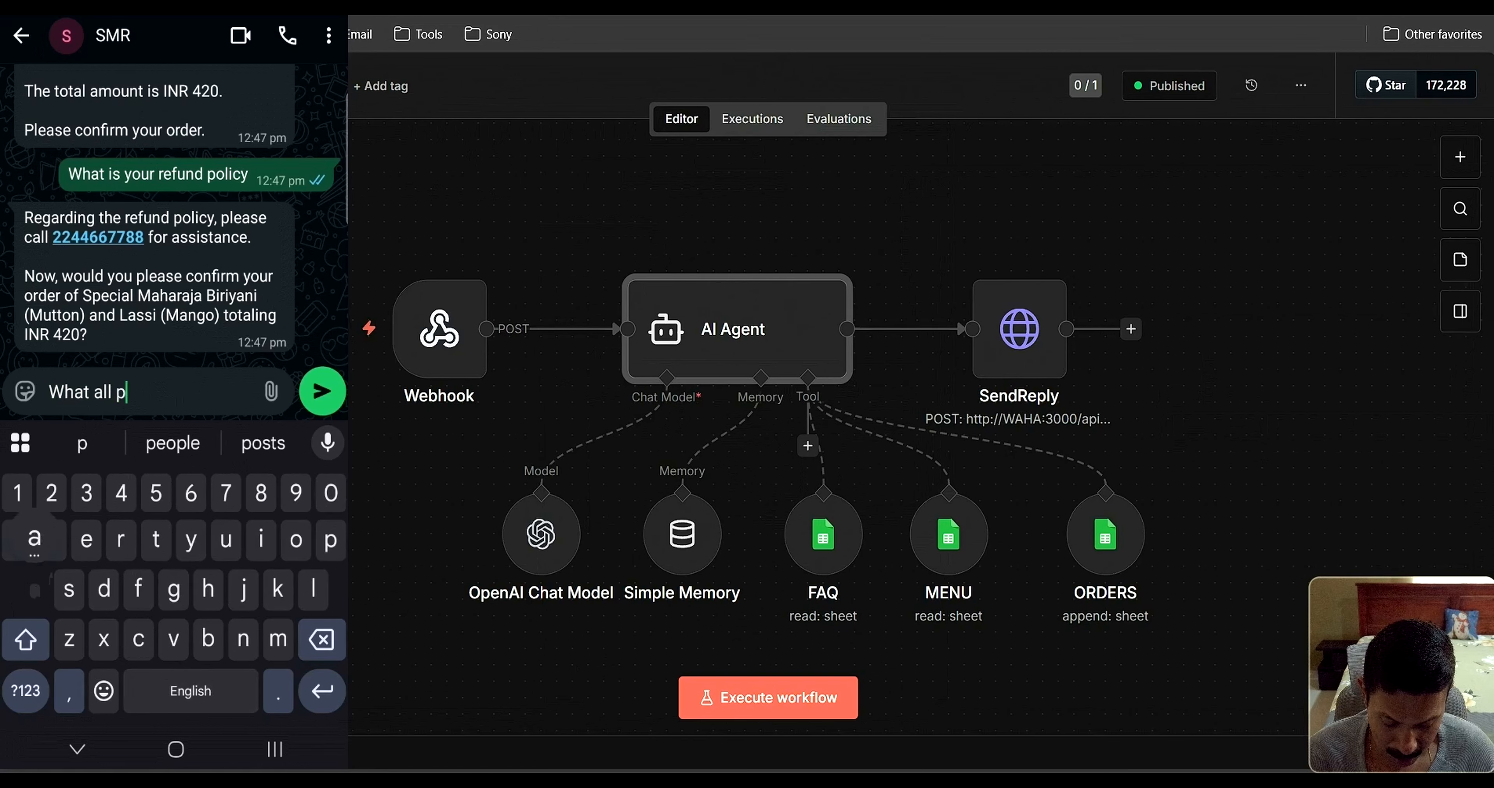
pyautogui.write('aymete')
pyautogui.press('BackSpace')
pyautogui.press('BackSpace')
pyautogui.press('BackSpace')
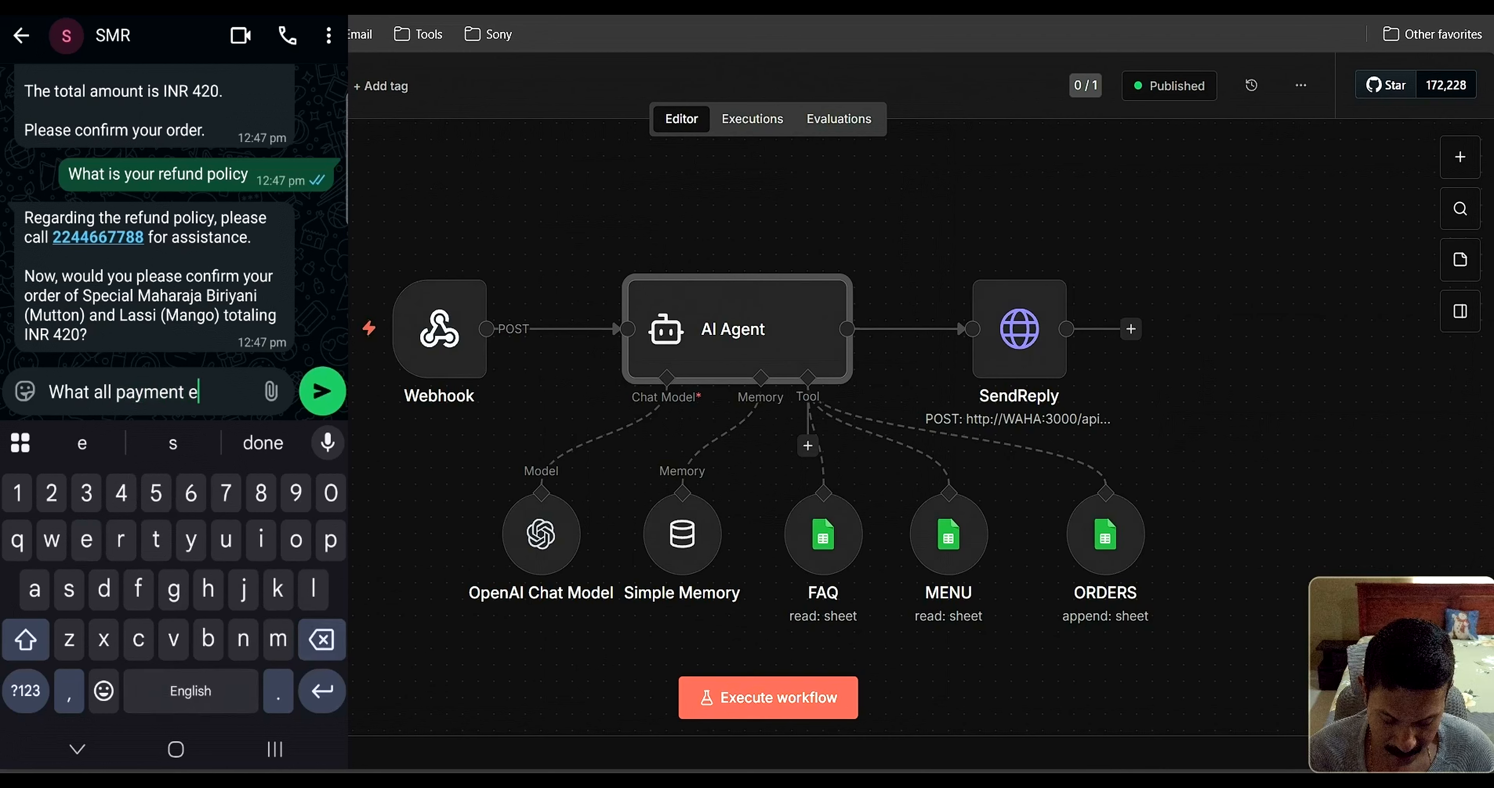
pyautogui.write('s op')
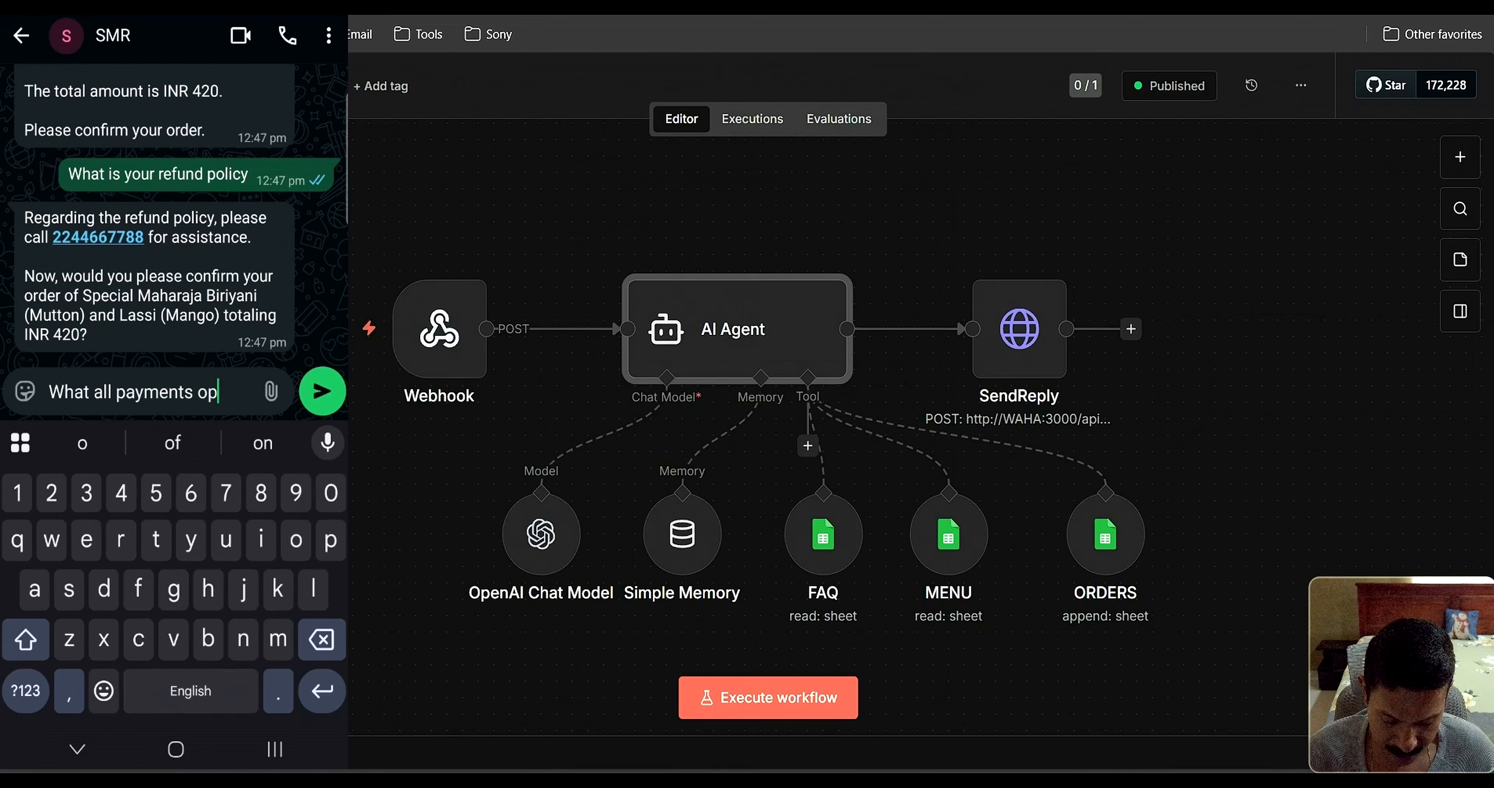
pyautogui.write('tions')
pyautogui.click(194, 379)
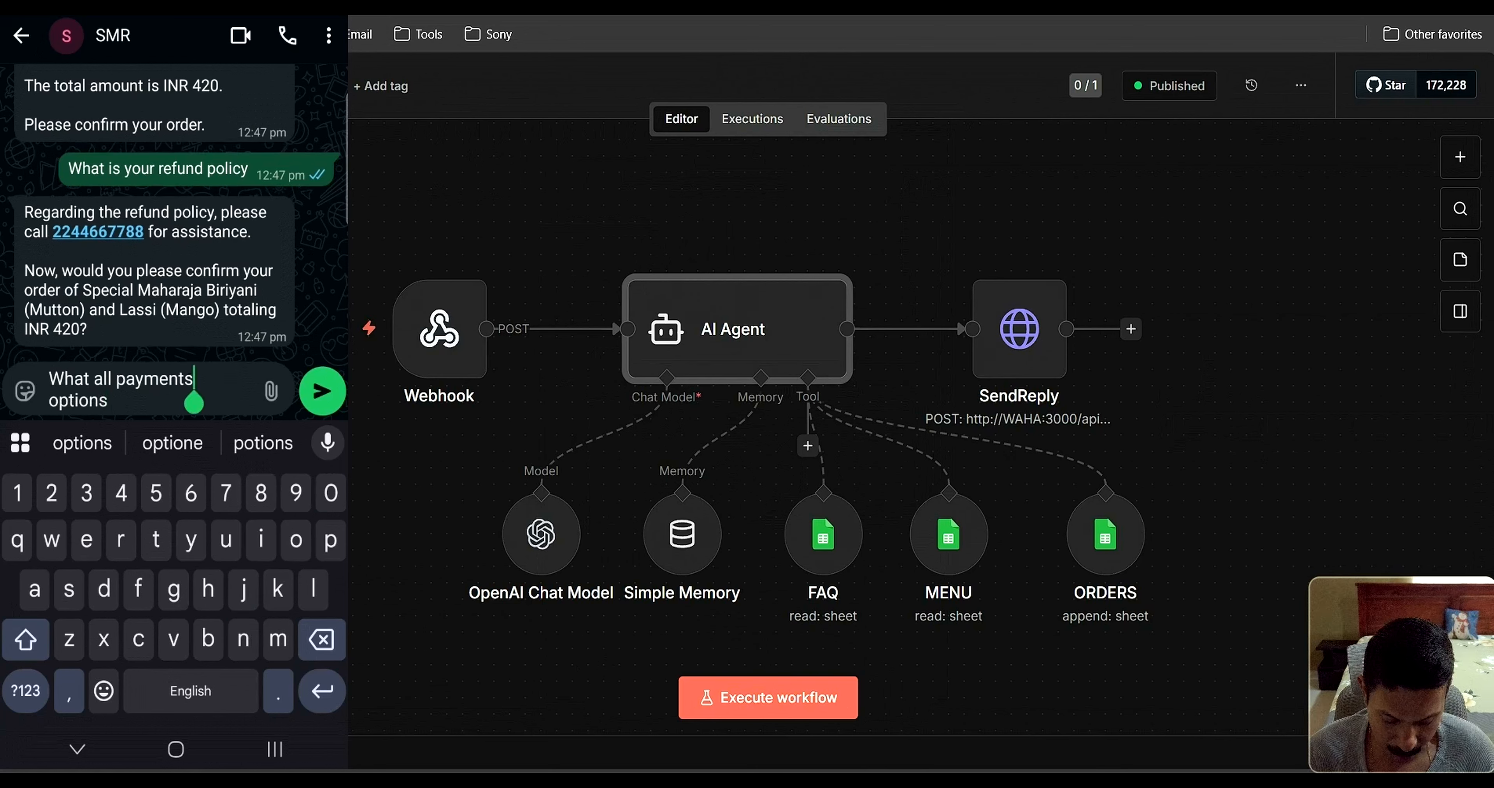
pyautogui.press('BackSpace')
pyautogui.click(108, 400)
pyautogui.write('do ')
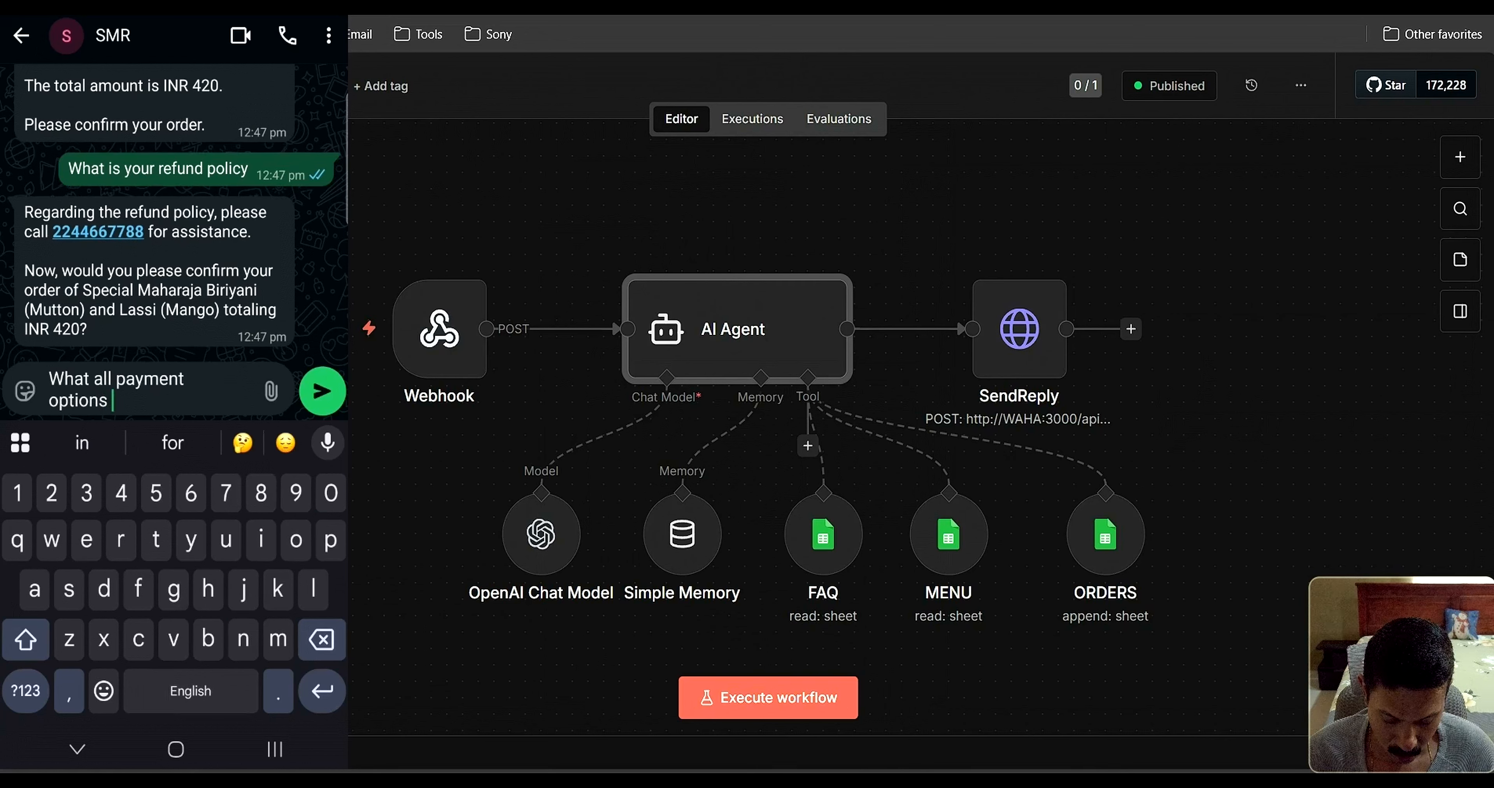
pyautogui.write('you jave')
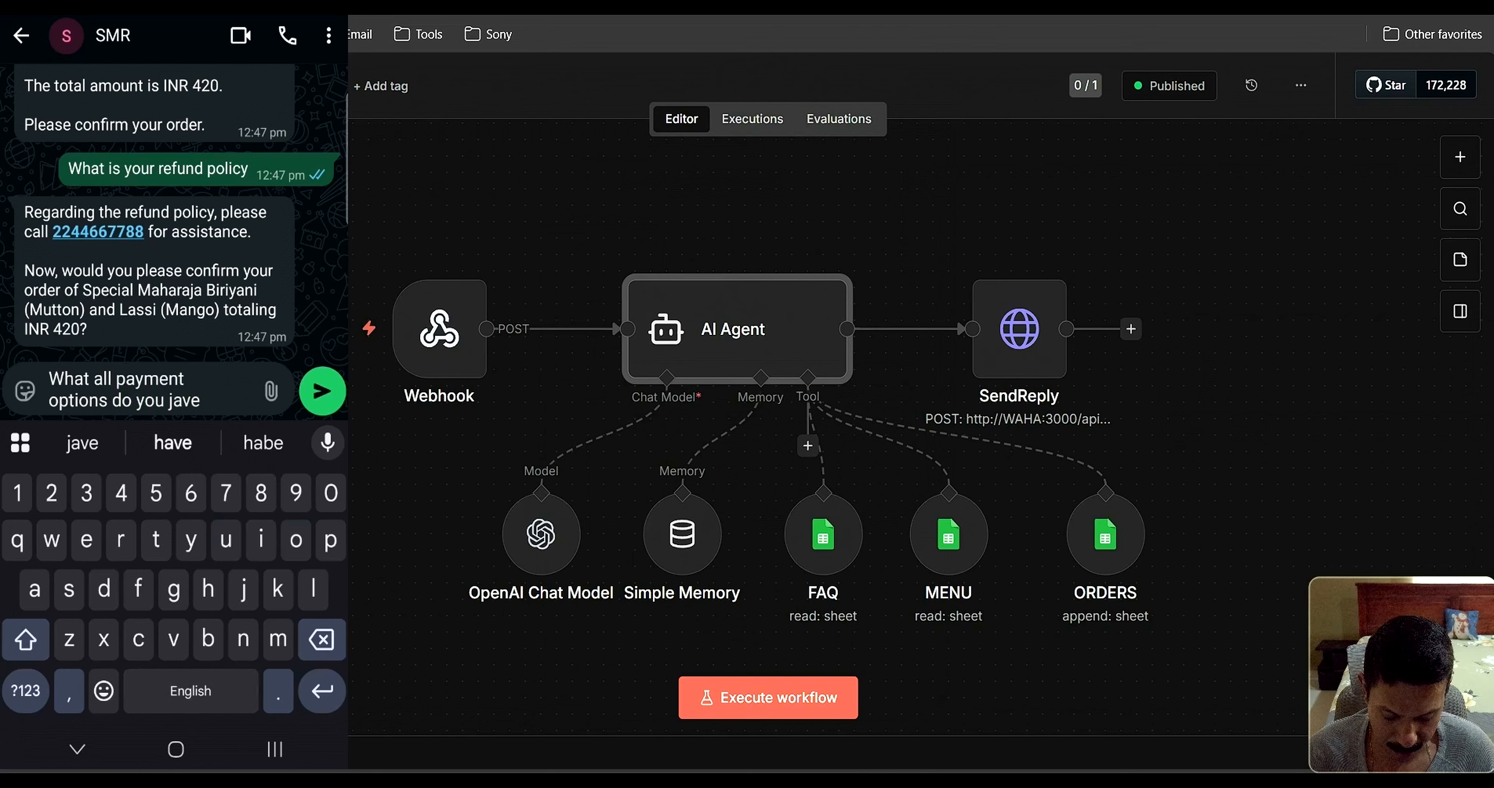
pyautogui.click(173, 443)
pyautogui.click(323, 392)
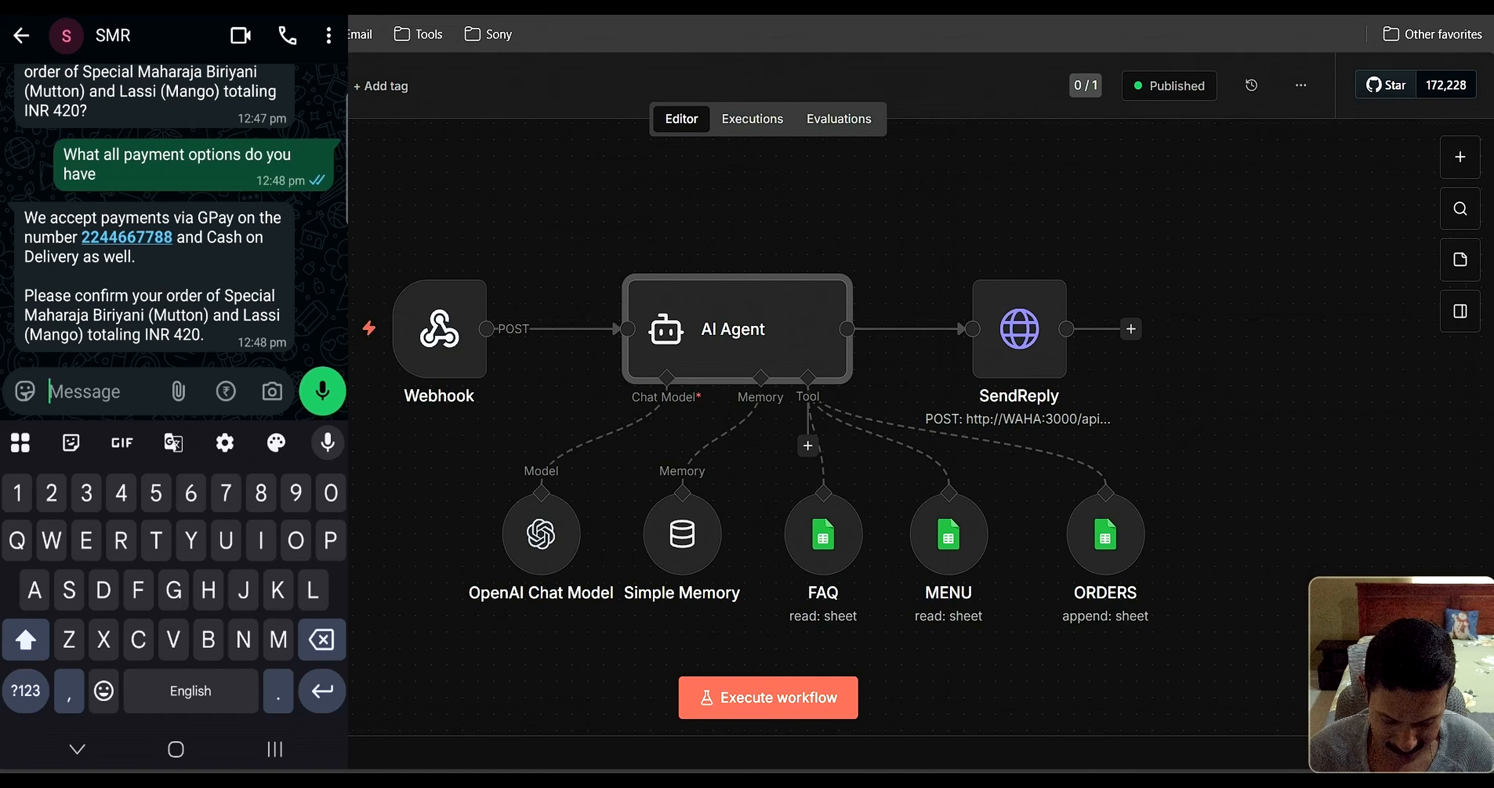
# Reply 'Confirmed' to accept the INR 420 order
pyautogui.write('Condir')
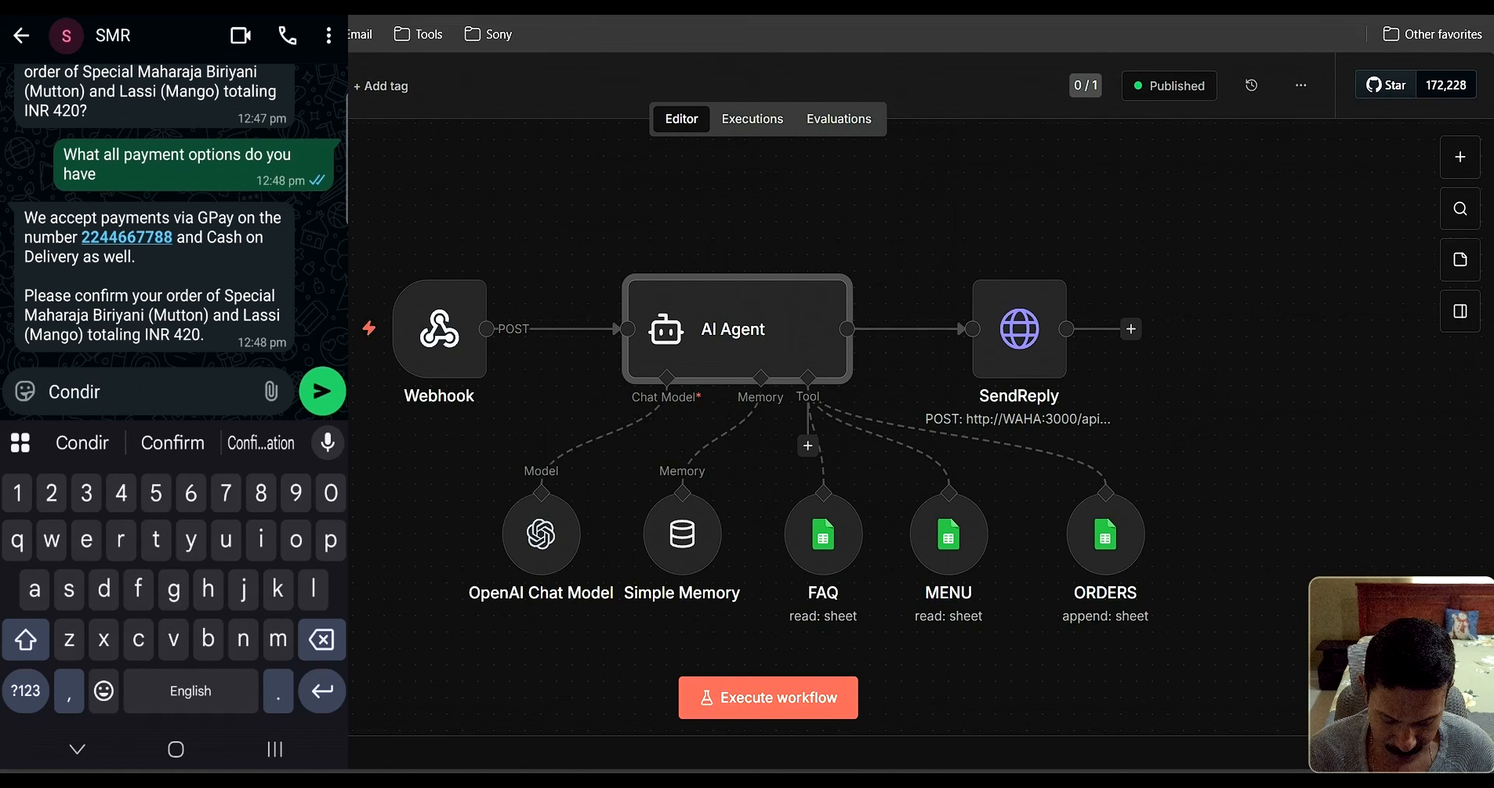
pyautogui.press('BackSpace')
pyautogui.press('BackSpace')
pyautogui.press('BackSpace')
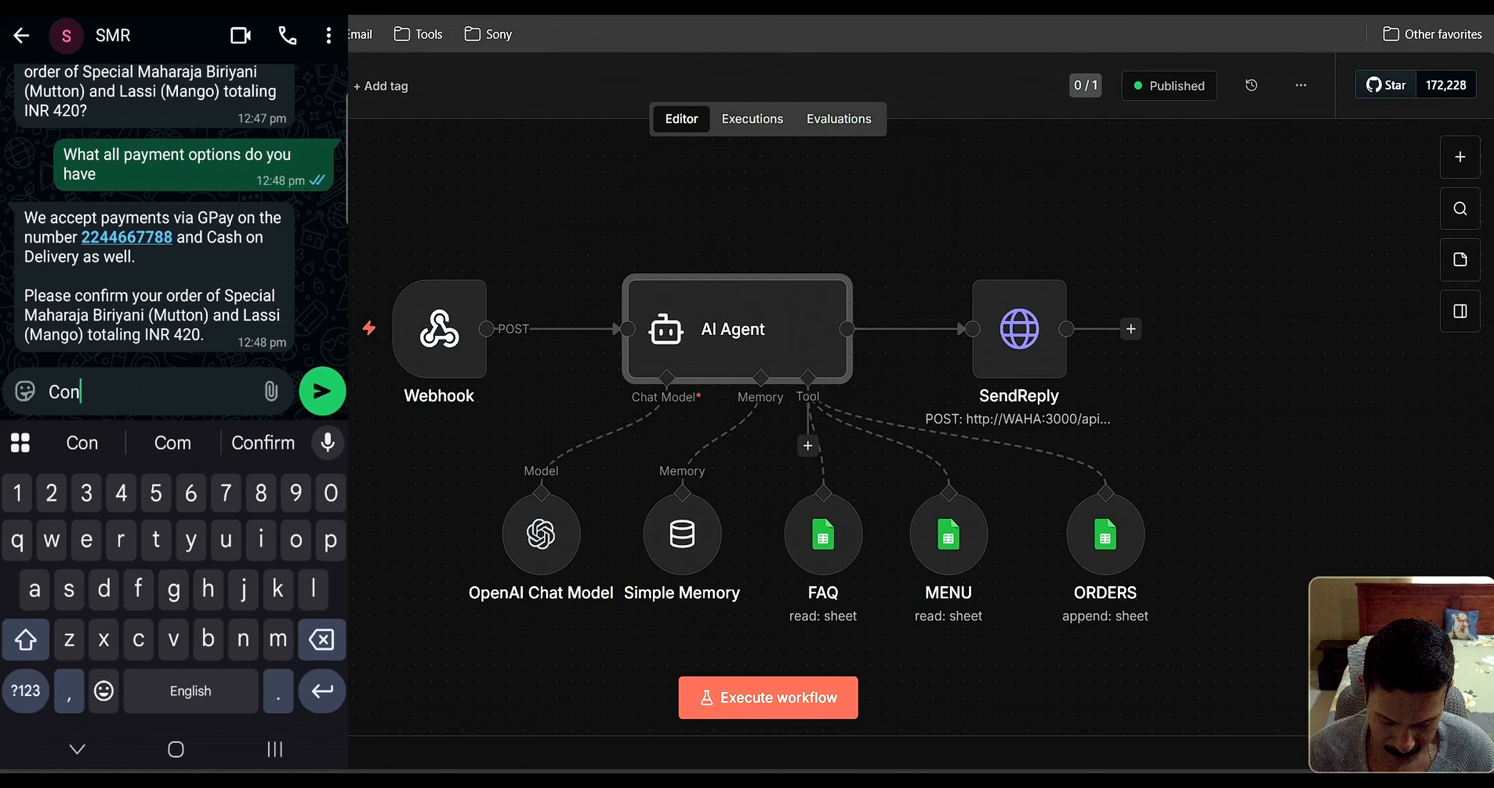
pyautogui.write('firmed')
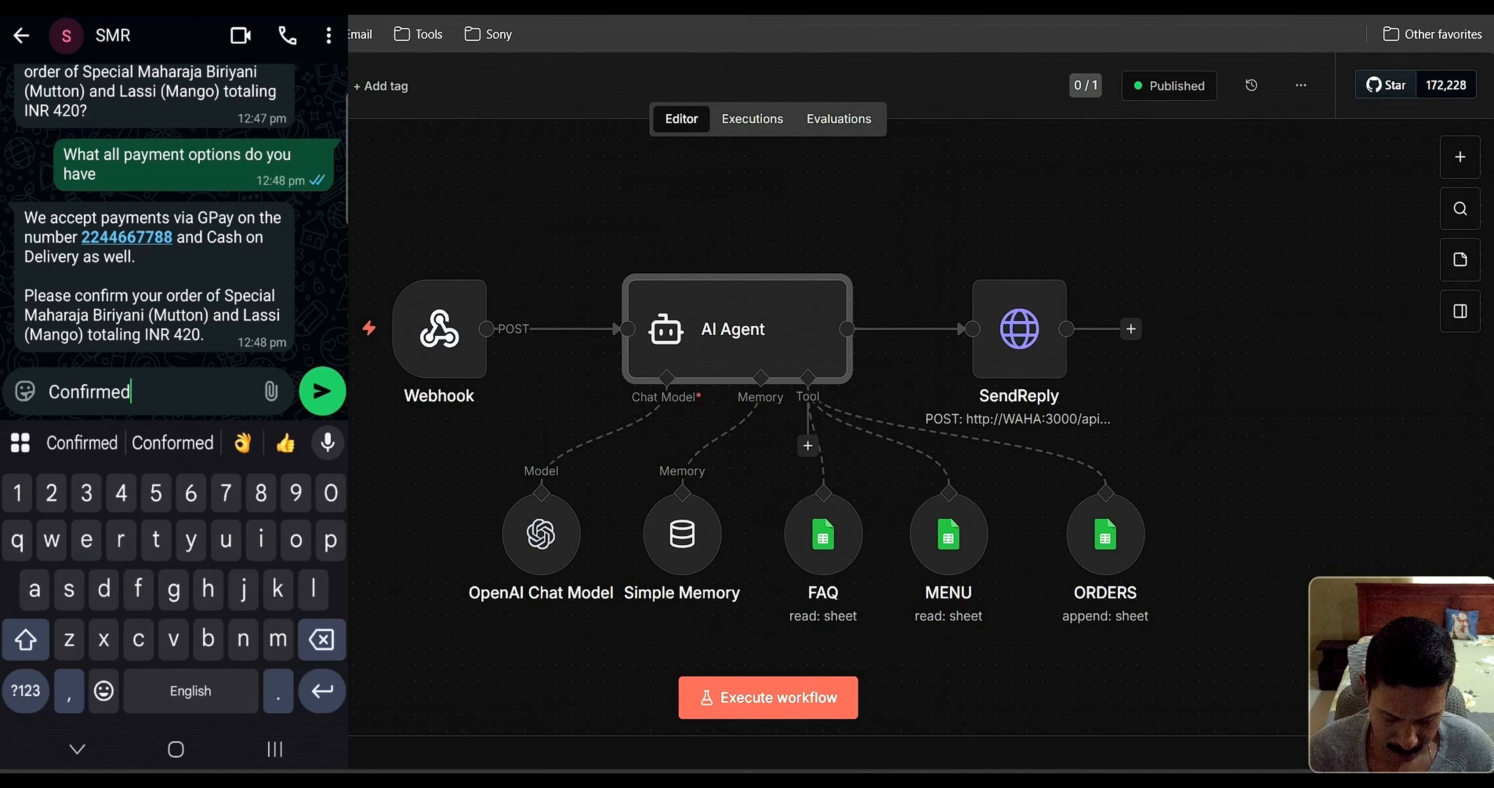
pyautogui.click(323, 391)
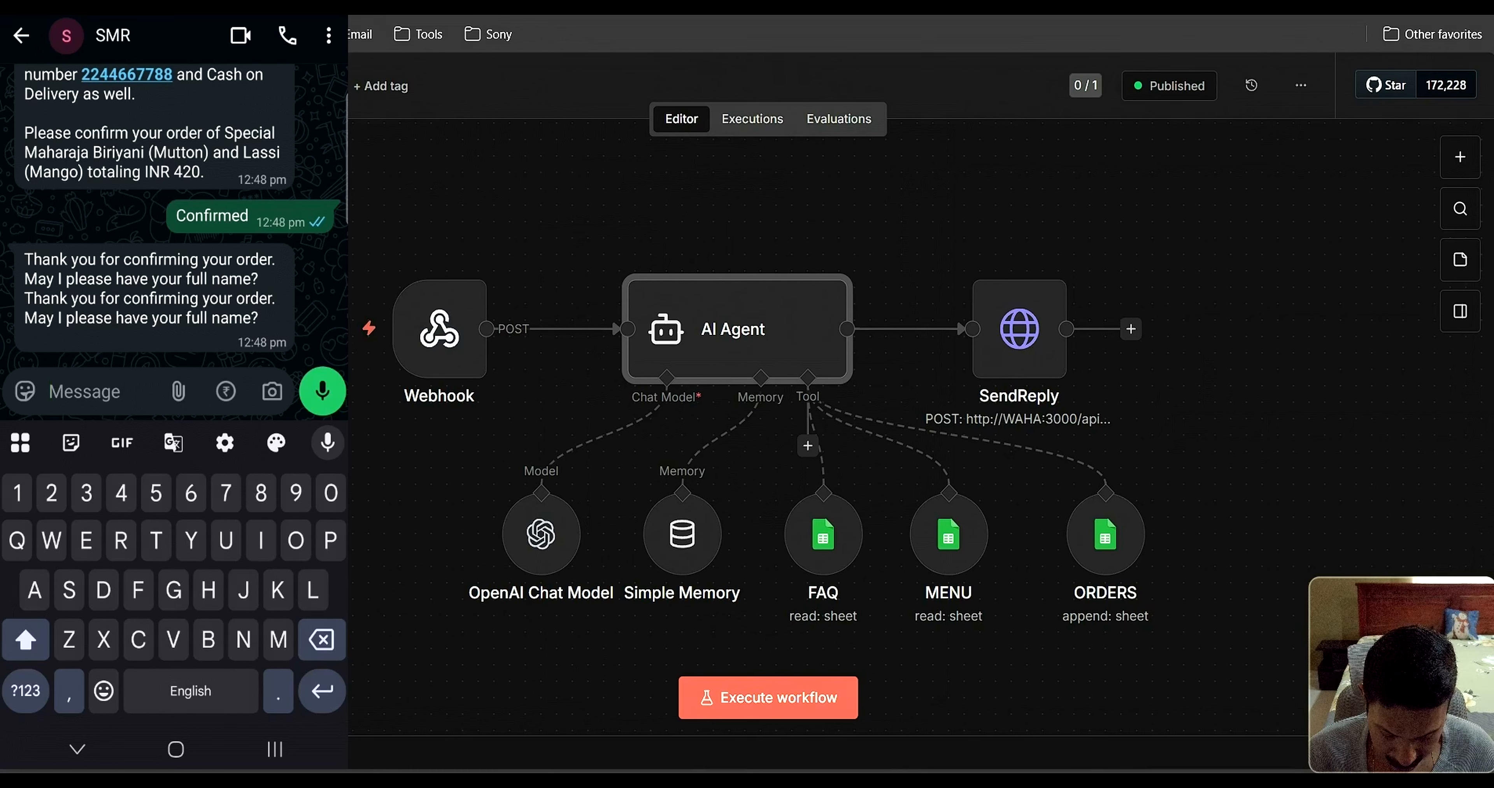
# Send the customer's full name without the trailing comma
pyautogui.write('Don')
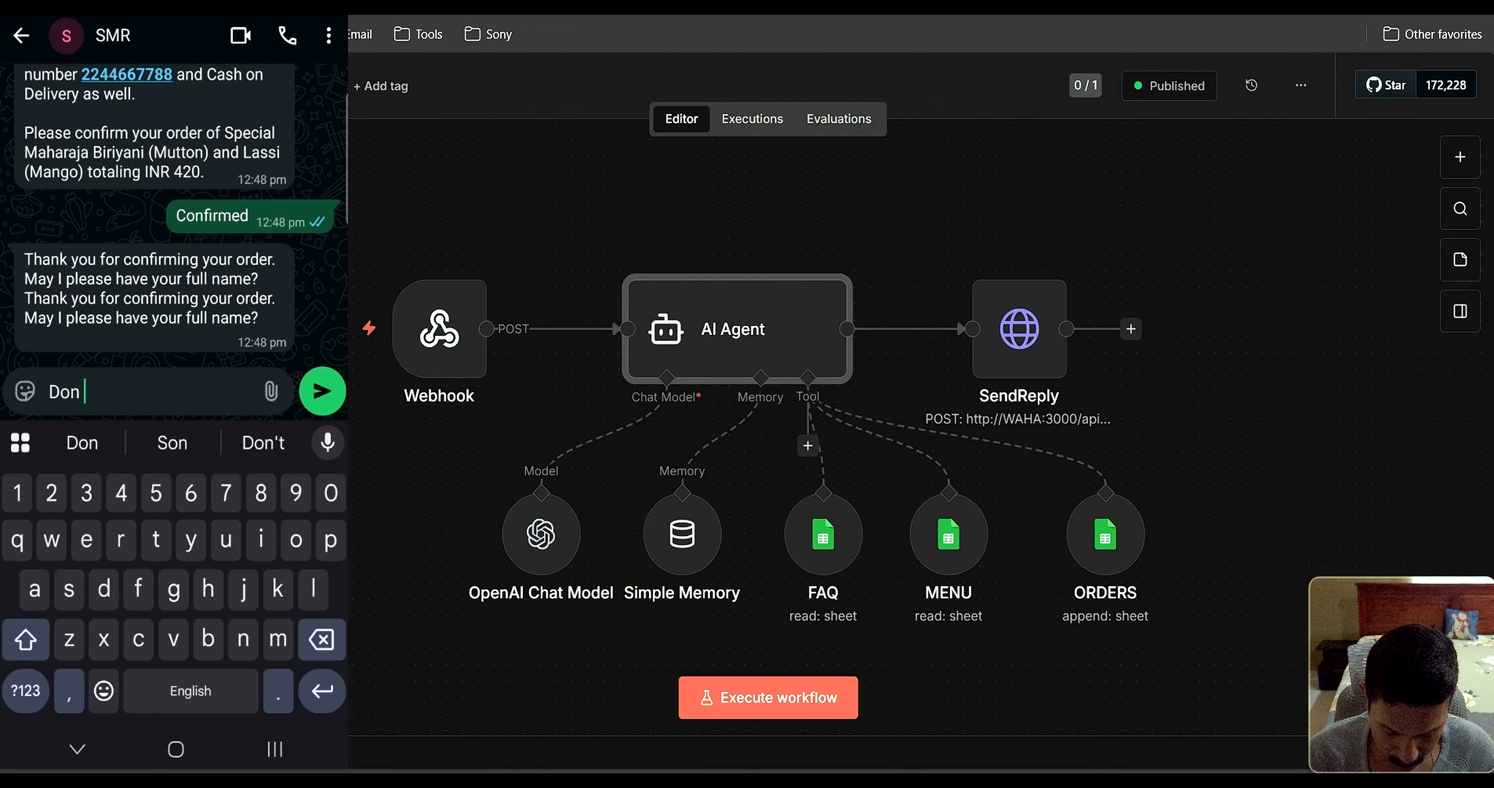
pyautogui.write(' Bosco')
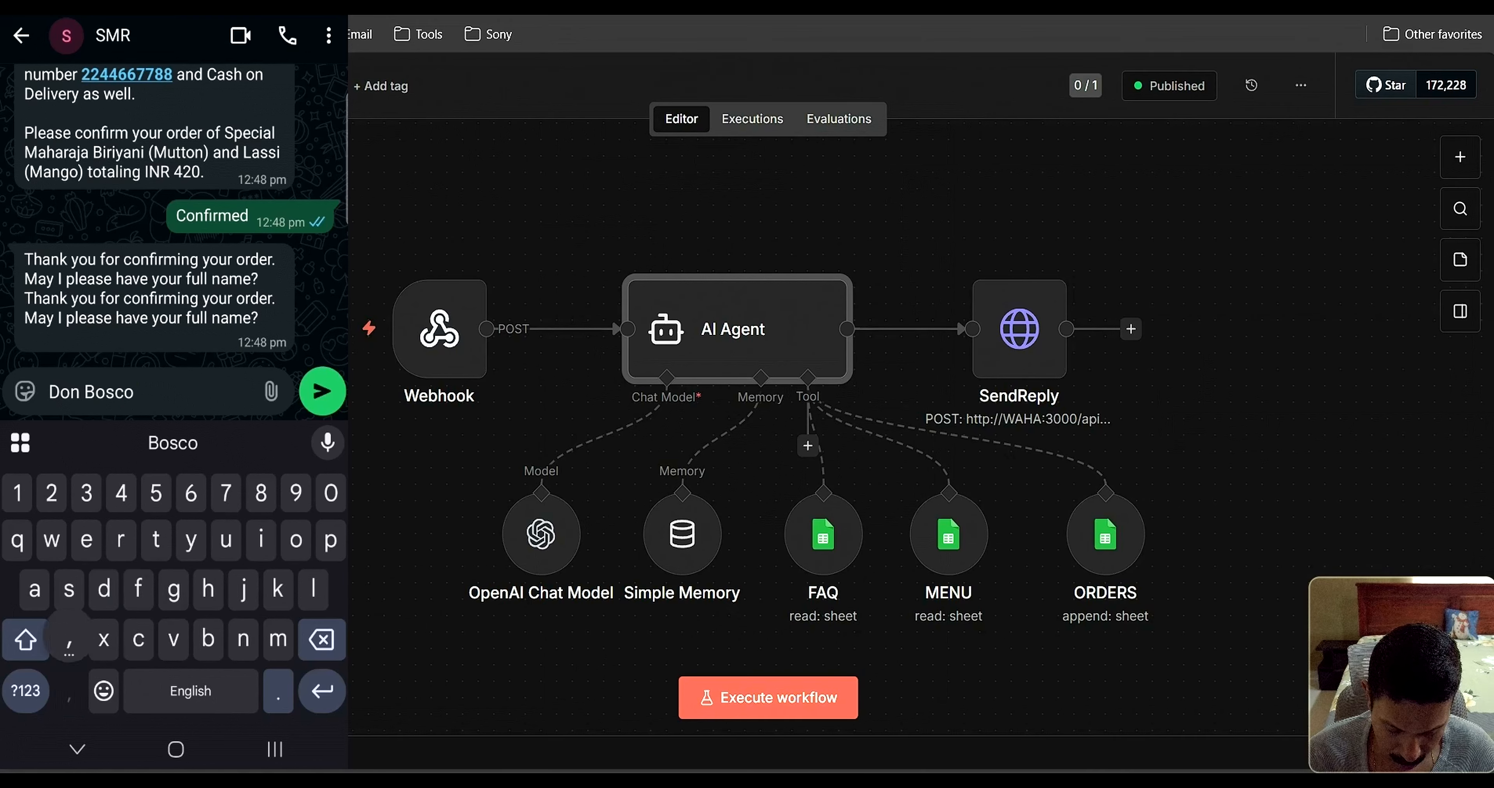
pyautogui.write(',')
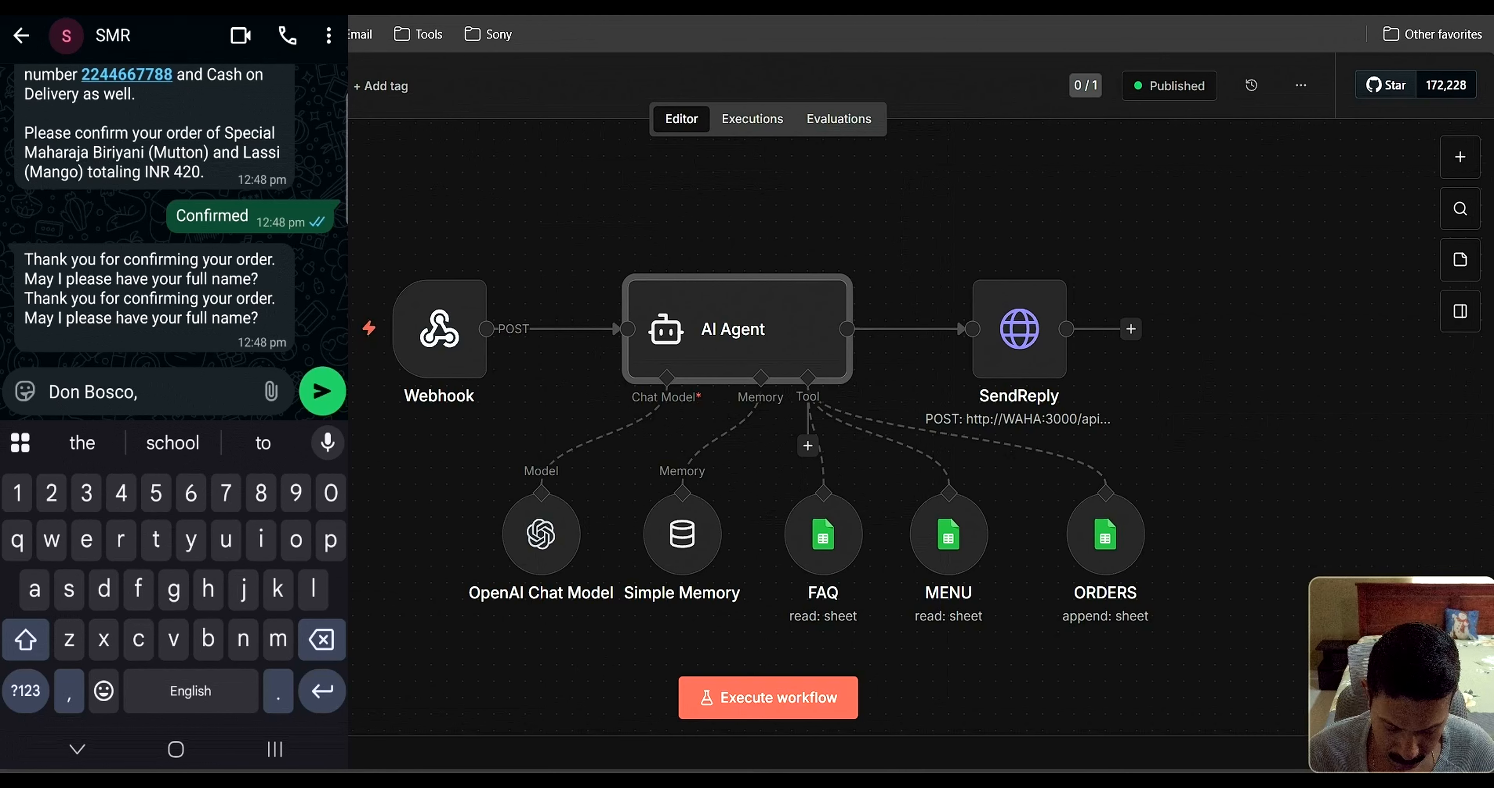
pyautogui.press('BackSpace')
pyautogui.press('BackSpace')
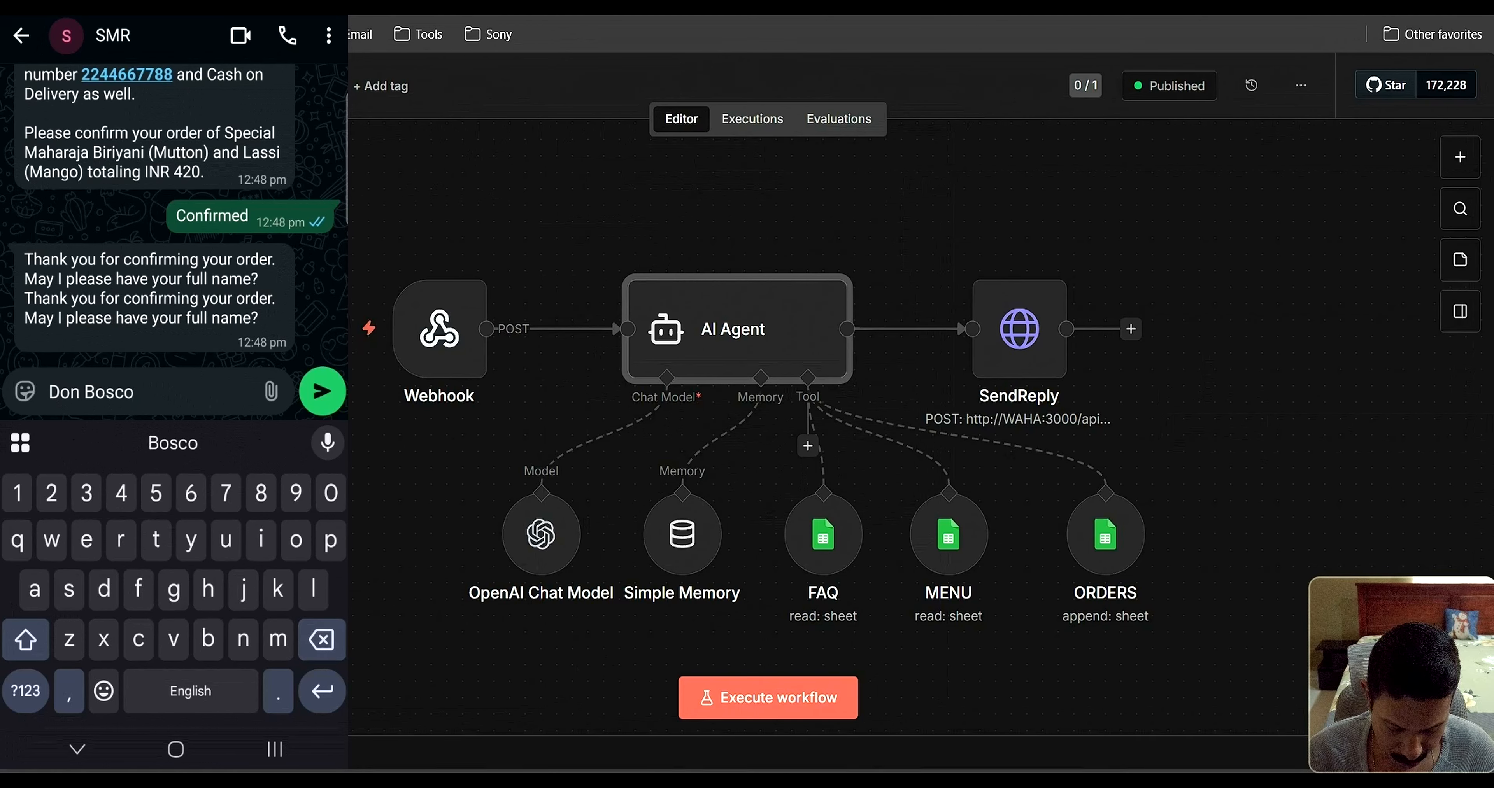
pyautogui.click(323, 391)
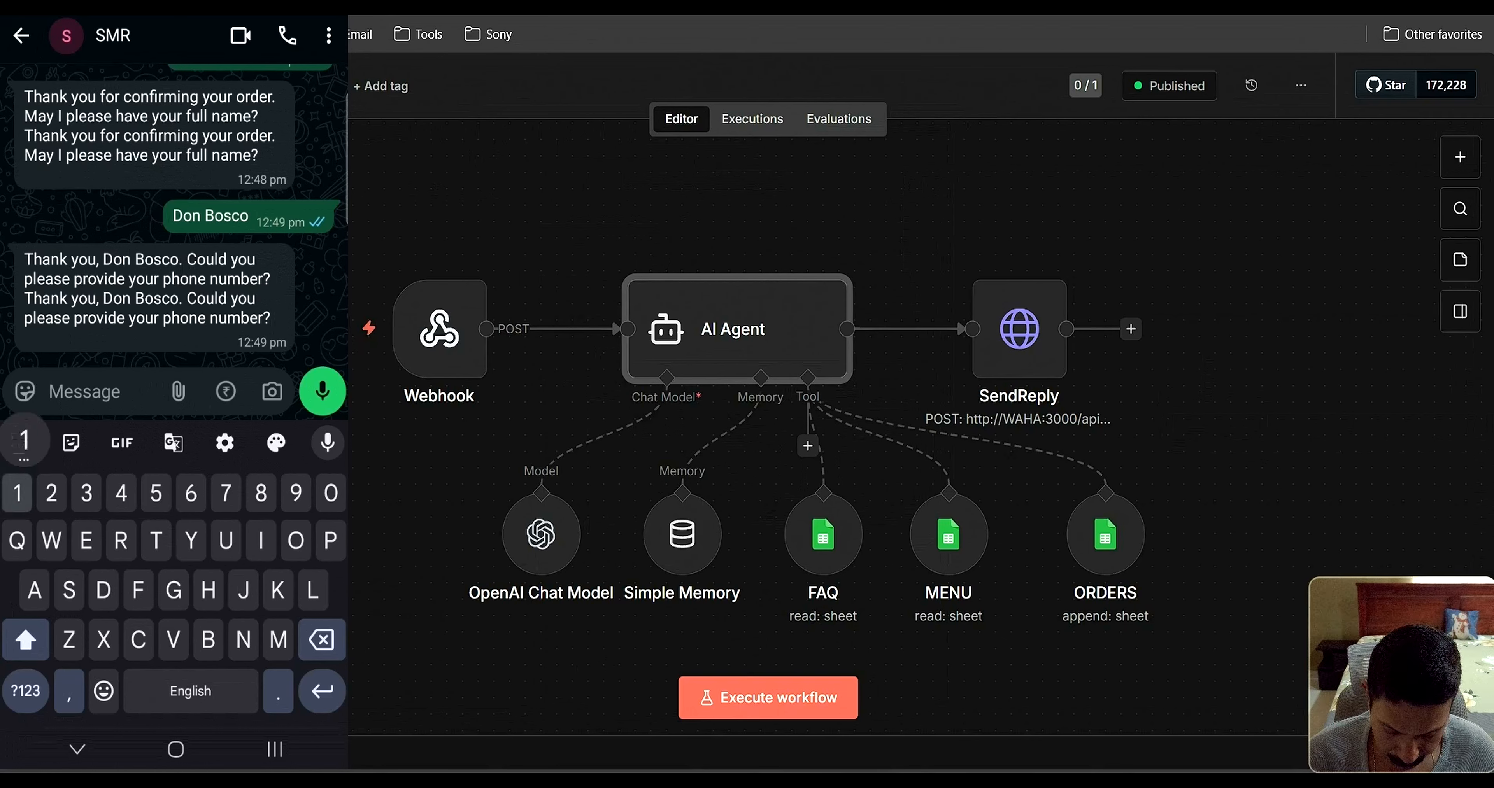
# Send the customer's phone number and delivery address with a nearby landmark
pyautogui.write('1234567890')
pyautogui.press('Return')
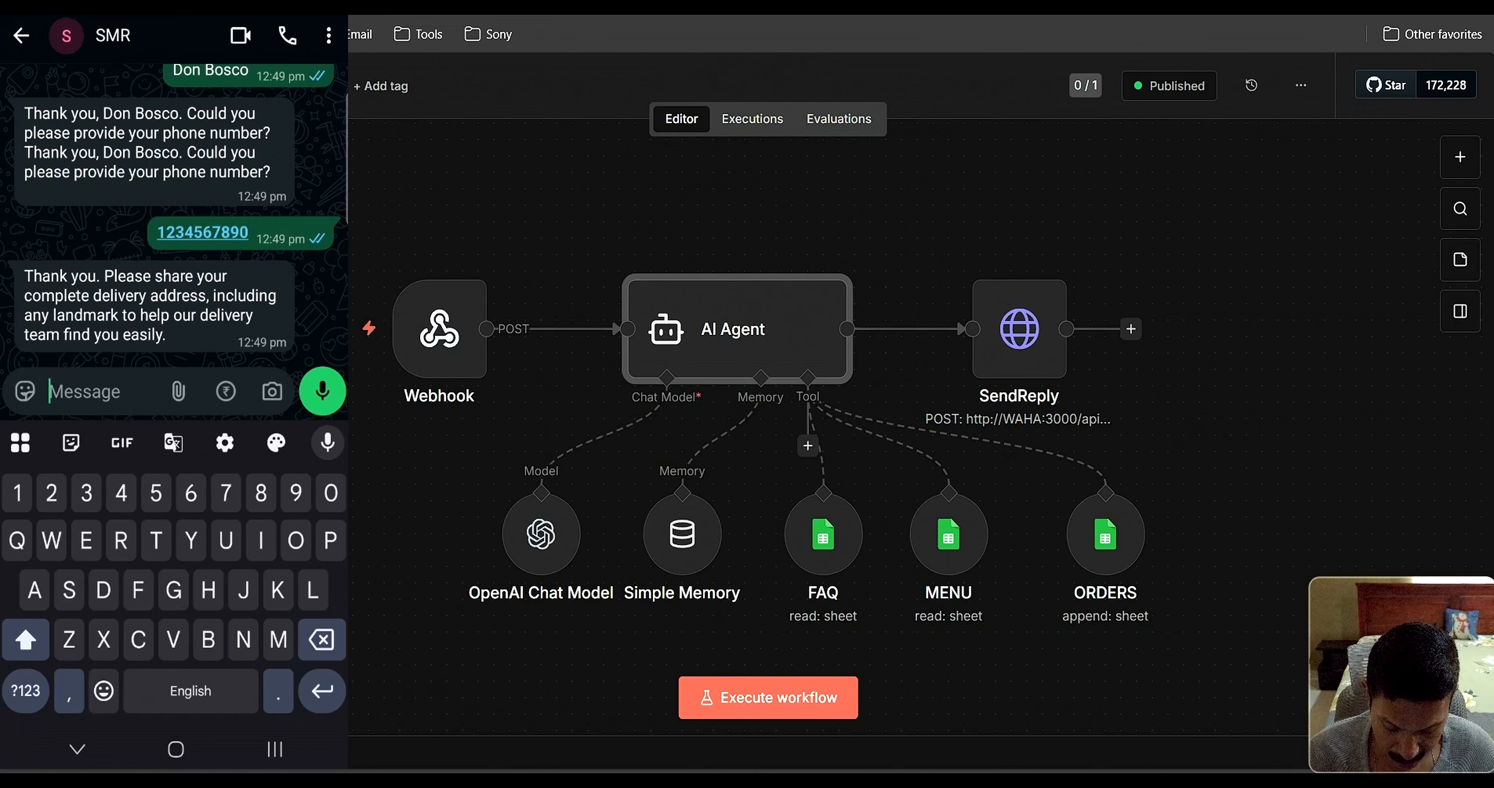
pyautogui.write('Lo')
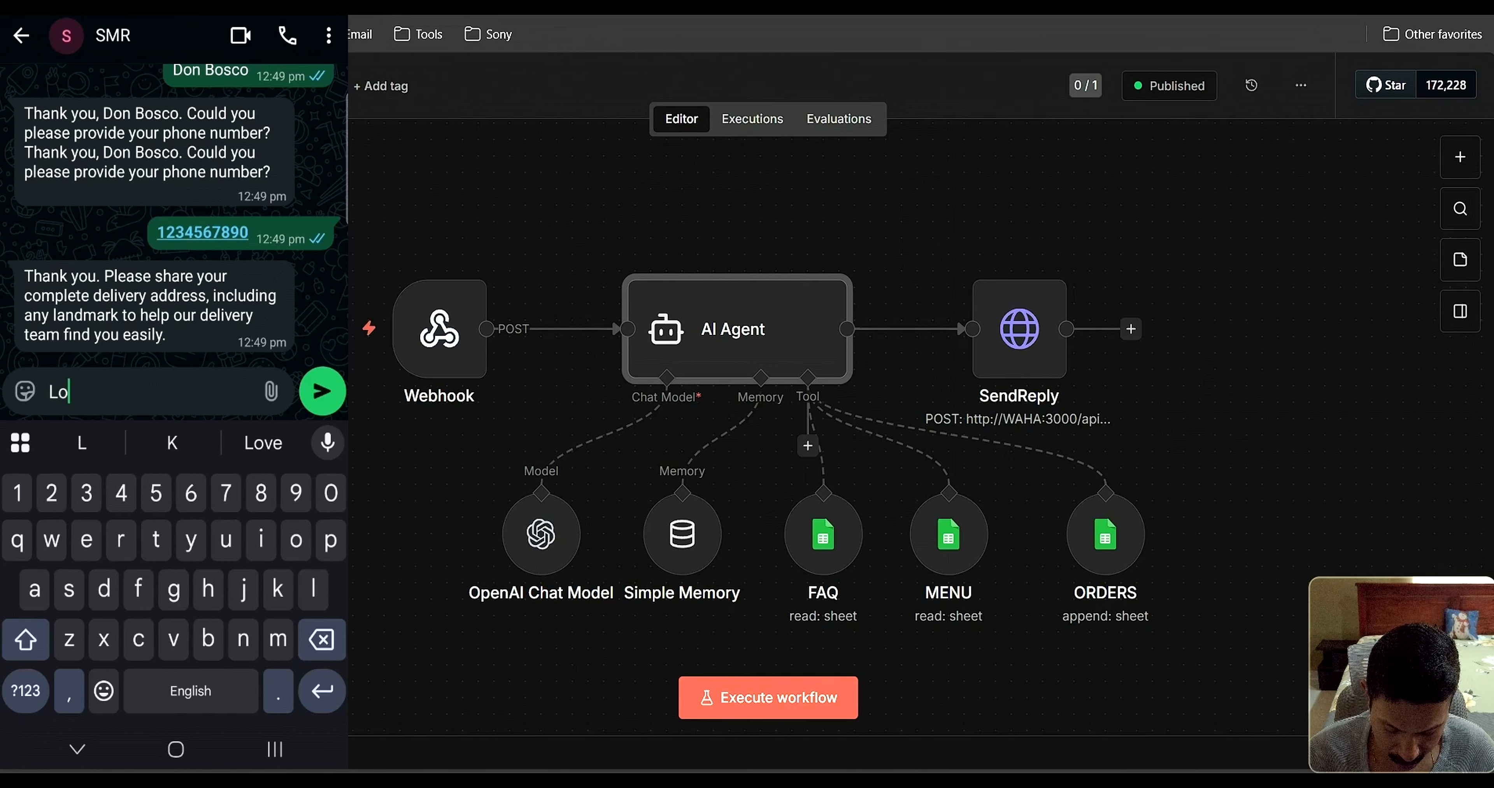
pyautogui.write('vers la')
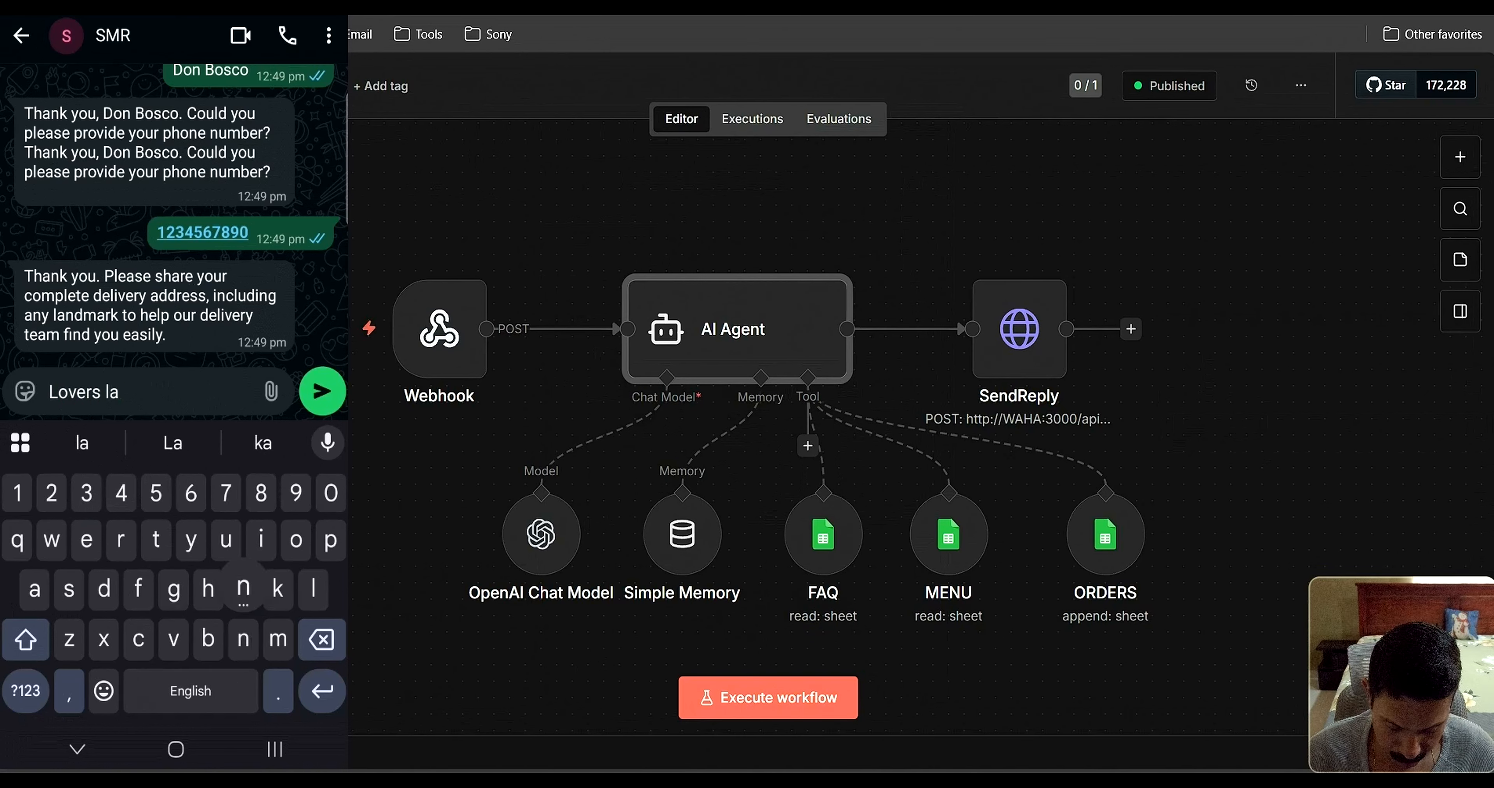
pyautogui.write('ne,')
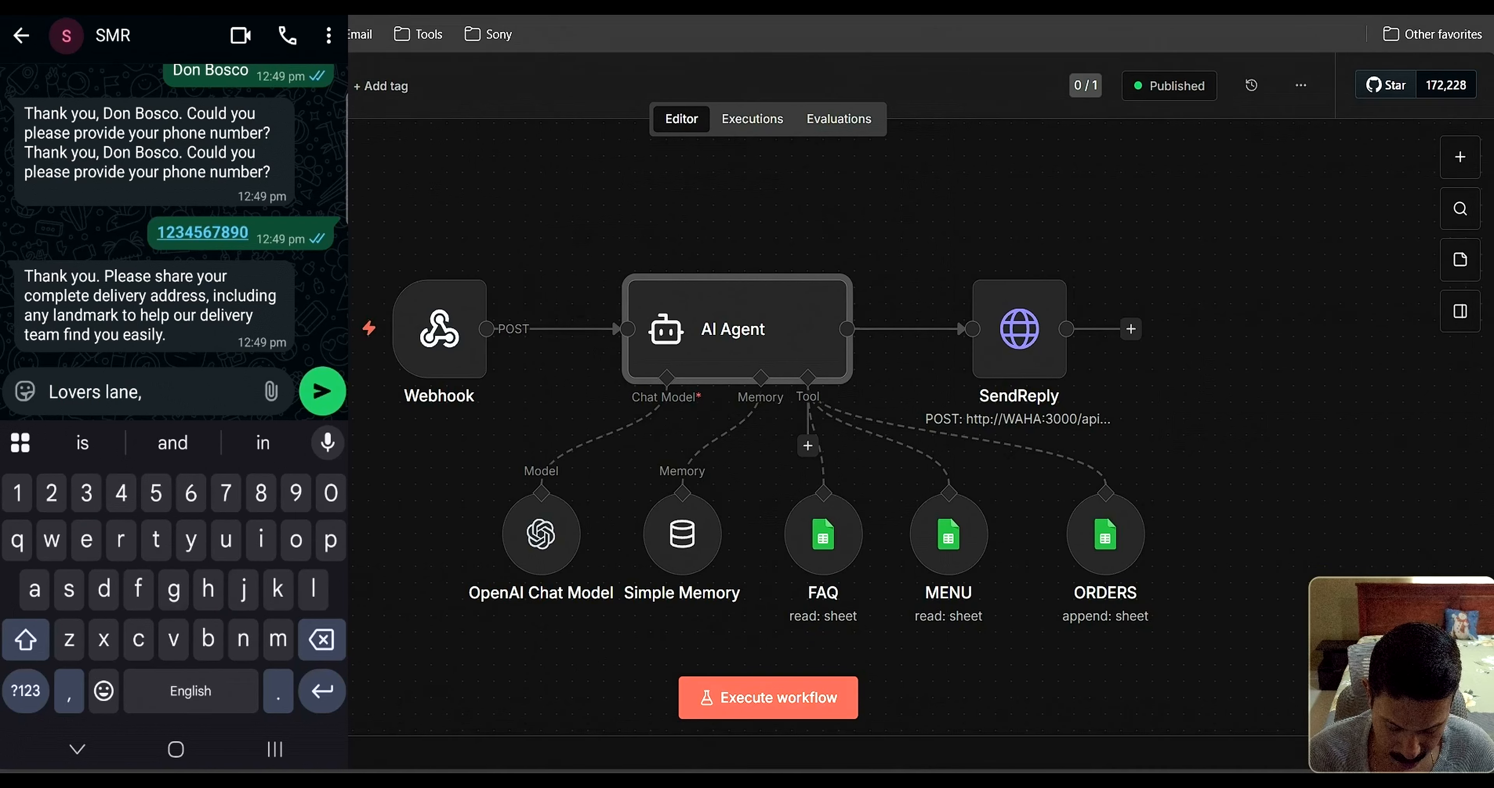
pyautogui.press('shift')
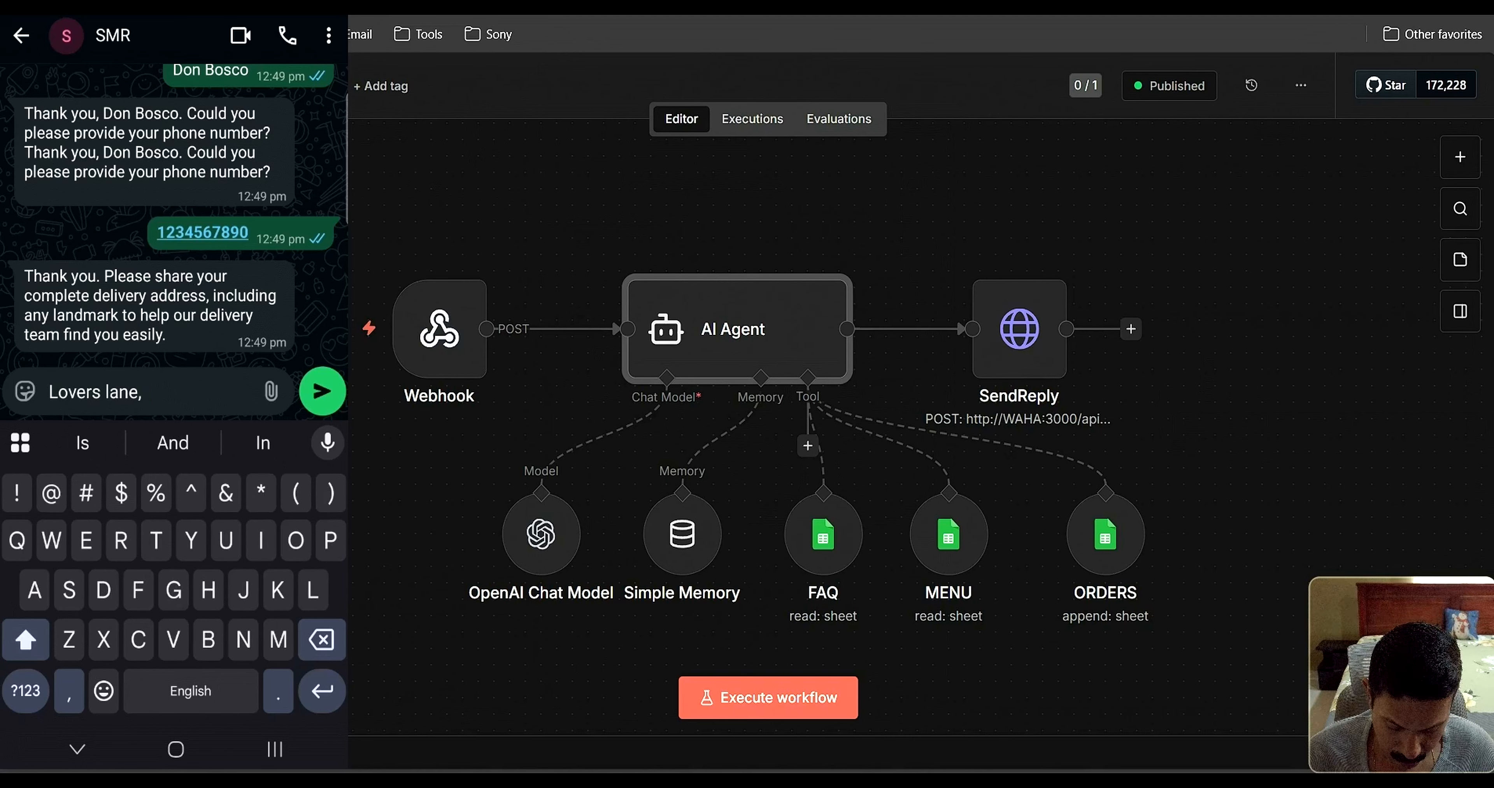
pyautogui.write('Romeo')
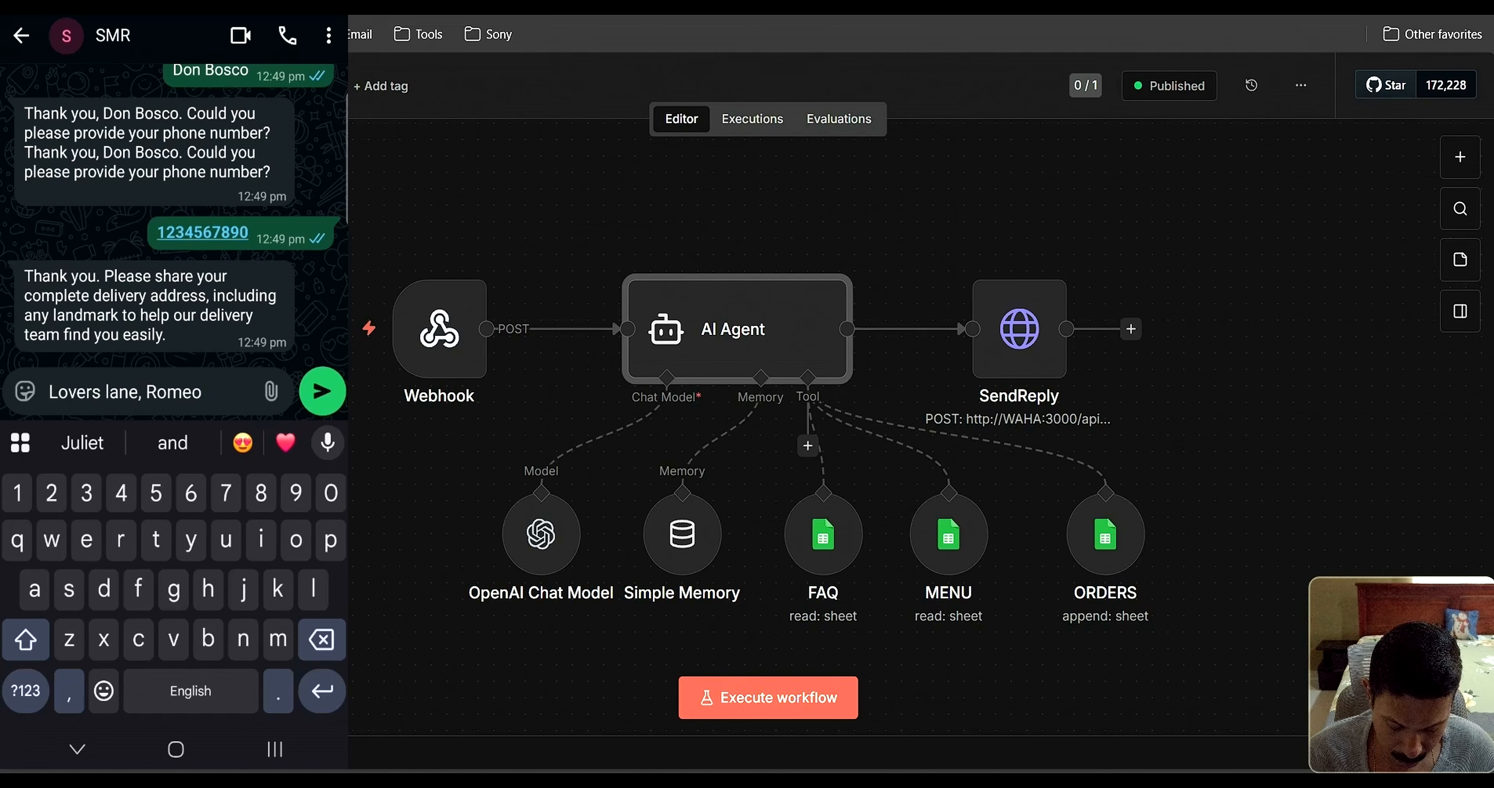
pyautogui.write(' par')
pyautogui.press('BackSpace')
pyautogui.press('BackSpace')
pyautogui.press('BackSpace')
pyautogui.press('BackSpace')
pyautogui.press('BackSpace')
pyautogui.press('BackSpace')
pyautogui.press('BackSpace')
pyautogui.press('BackSpace')
pyautogui.press('BackSpace')
pyautogui.press('BackSpace')
pyautogui.press('BackSpace')
pyautogui.write(',')
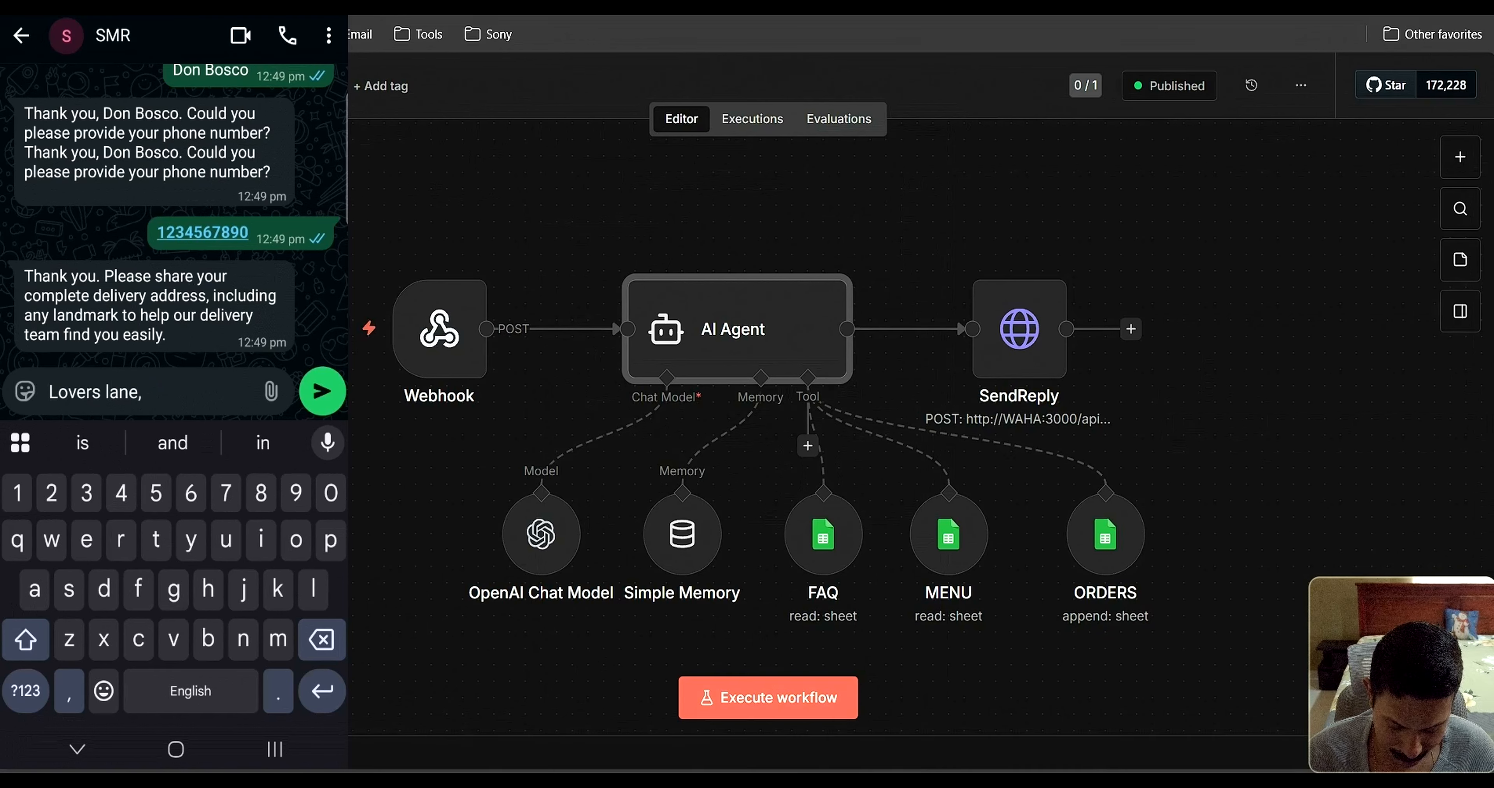
pyautogui.write(' Catca')
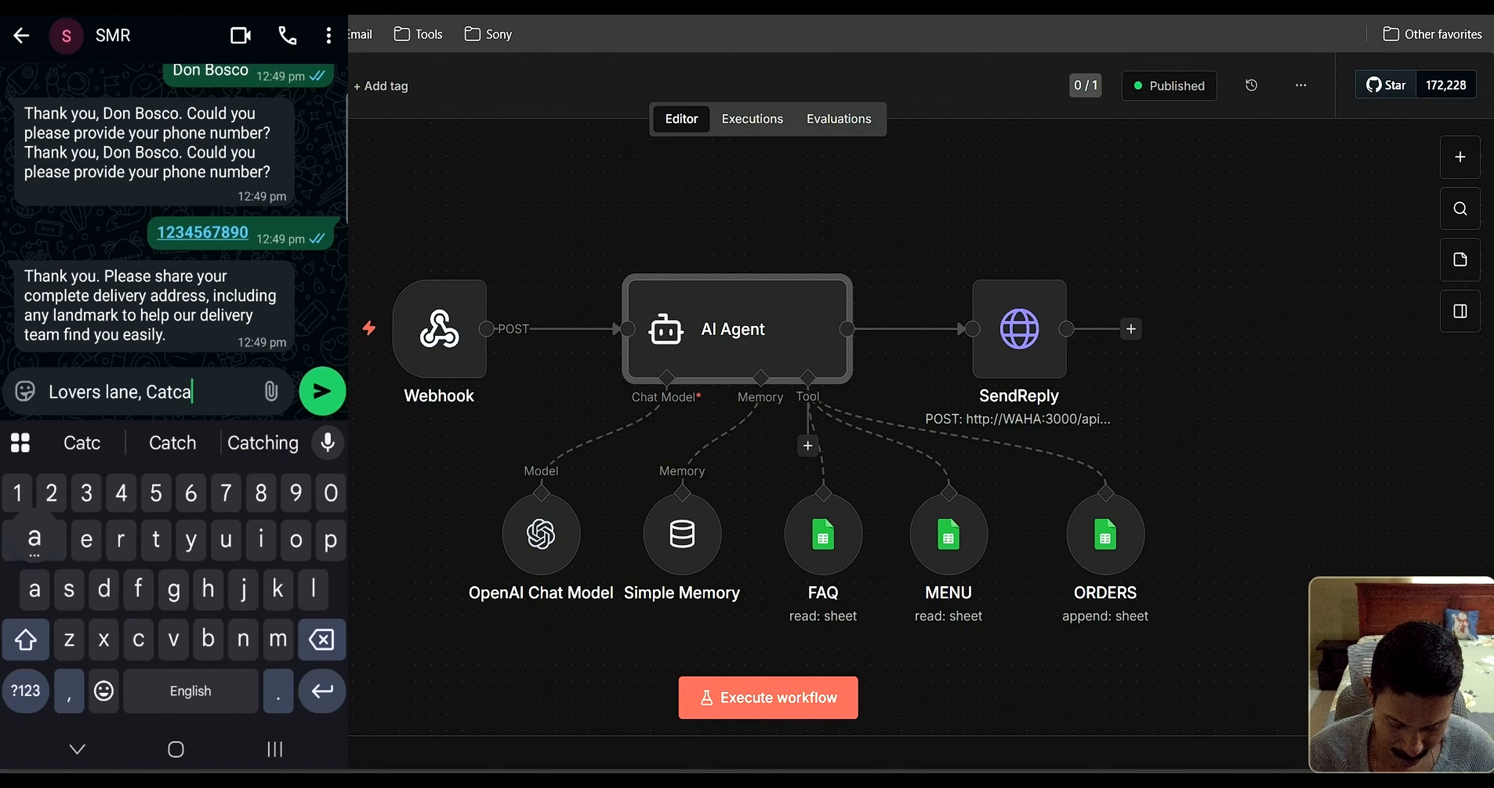
pyautogui.write('ll av')
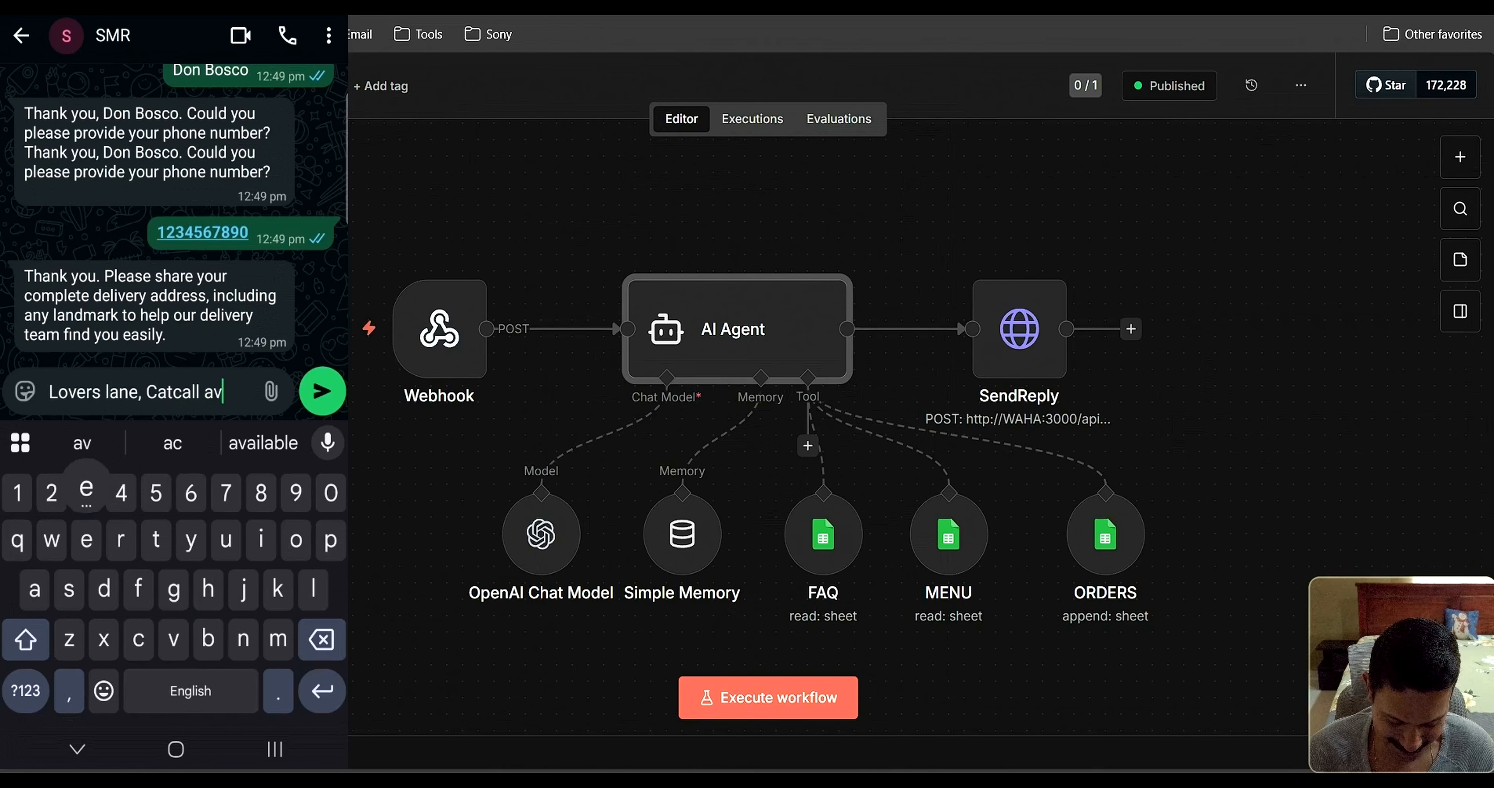
pyautogui.write('enue')
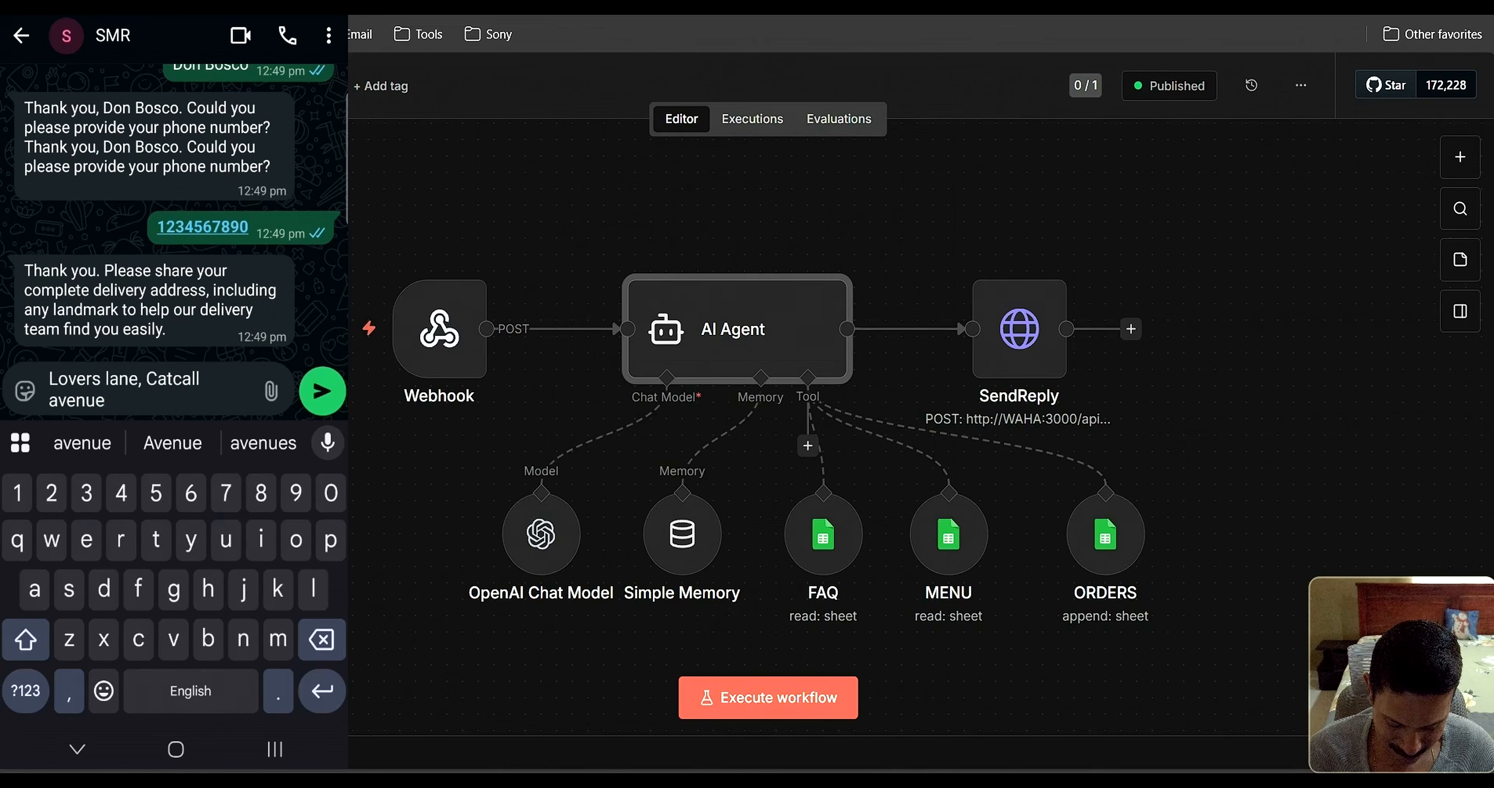
pyautogui.write(', Rom')
pyautogui.press('BackSpace')
pyautogui.press('BackSpace')
pyautogui.press('BackSpace')
pyautogui.write('near Romeo park')
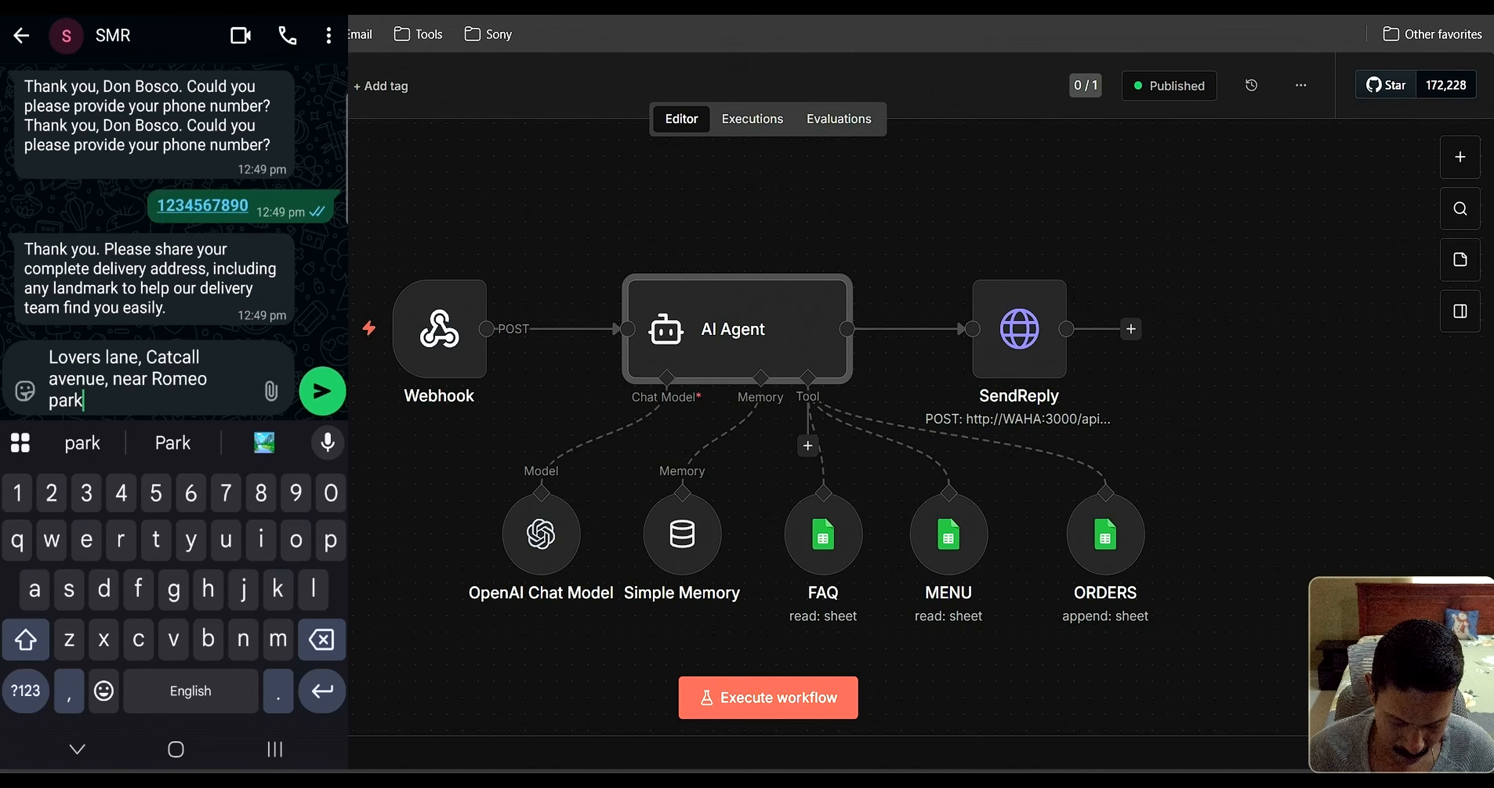
pyautogui.click(322, 391)
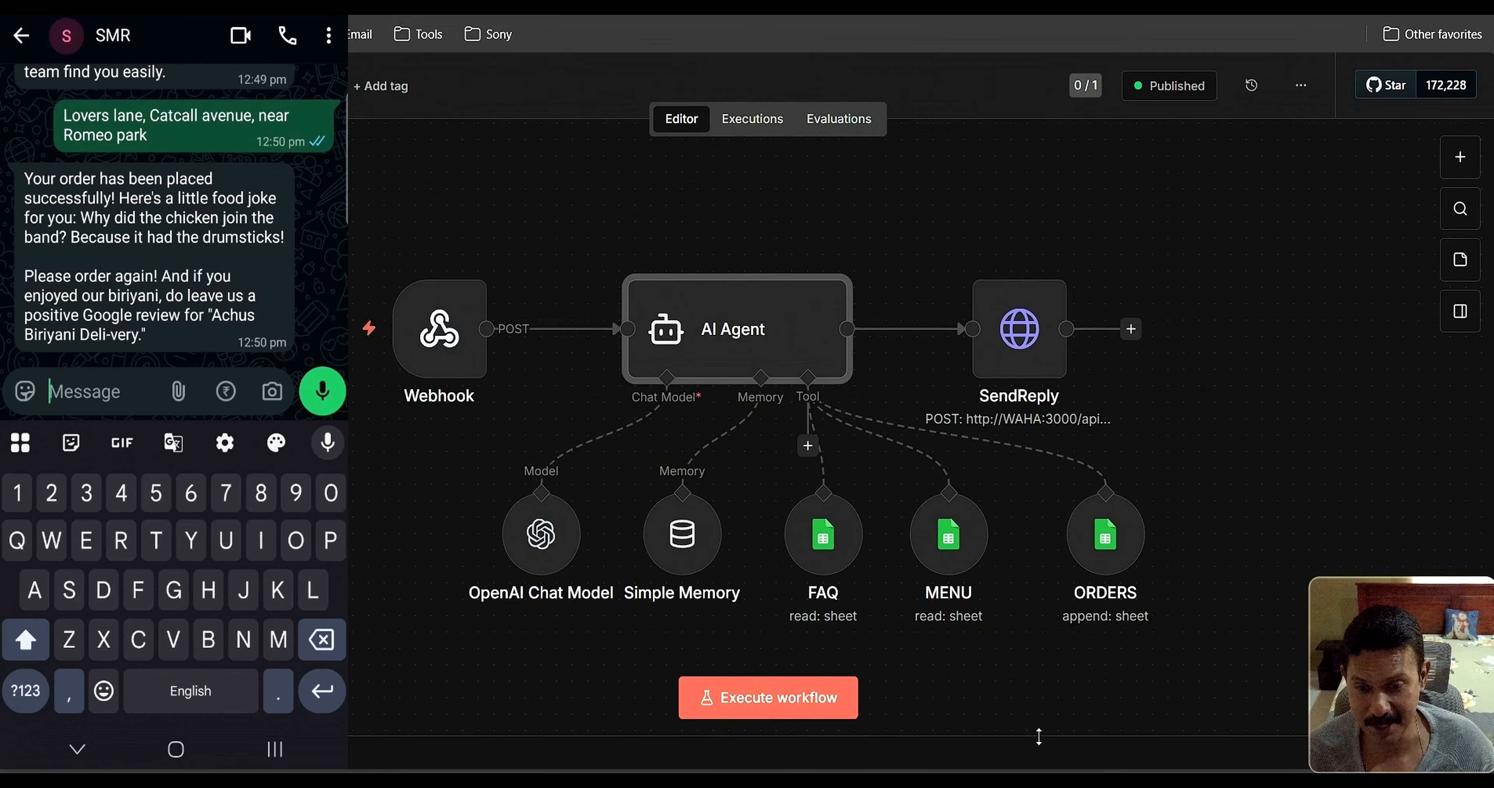
# Switch to the Orders spreadsheet and widen column F to show row 2's delivery address
pyautogui.click(823, 719)
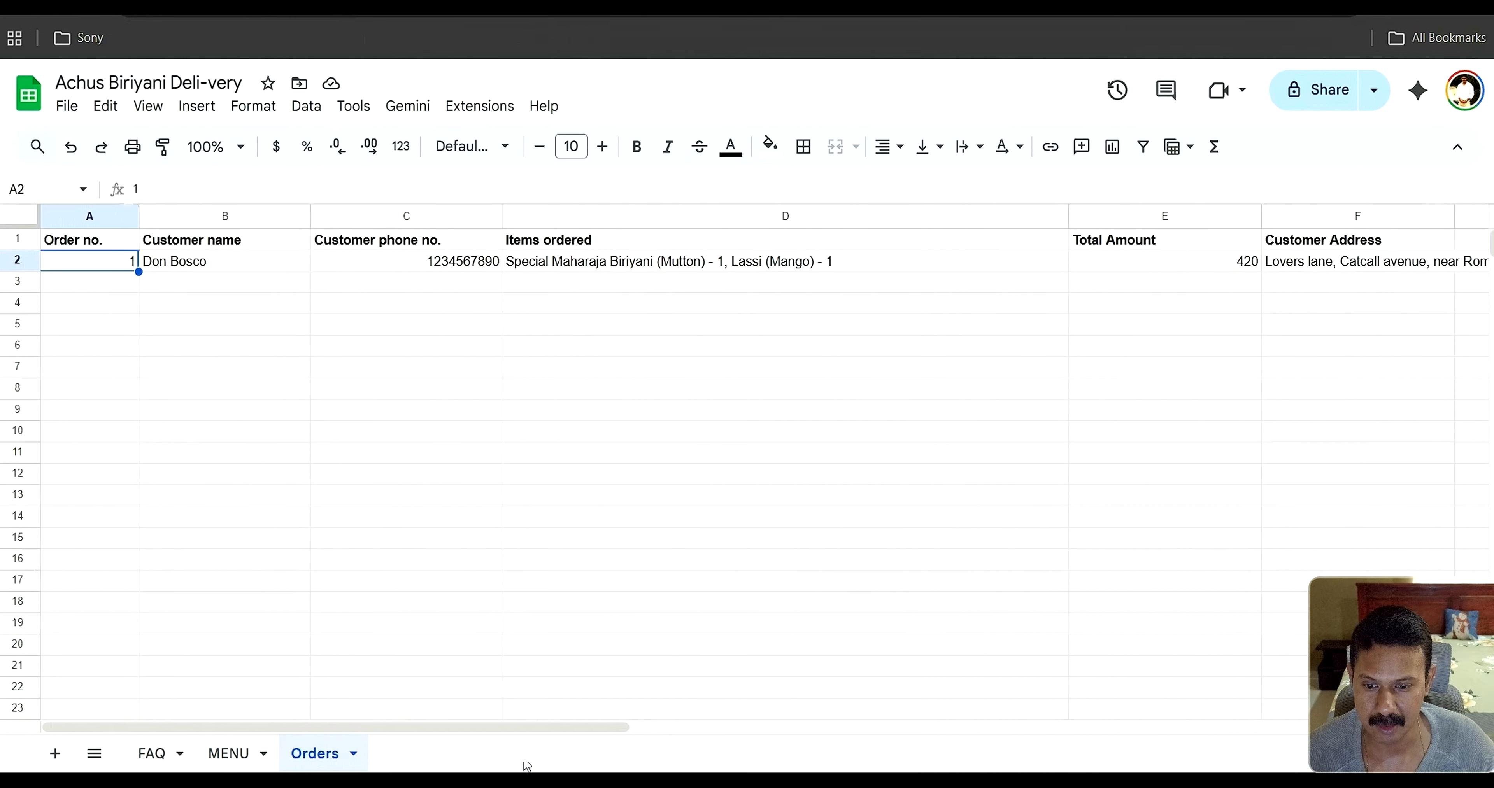
pyautogui.moveTo(556, 738); pyautogui.dragTo(811, 747)
pyautogui.moveTo(842, 216); pyautogui.dragTo(846, 216)
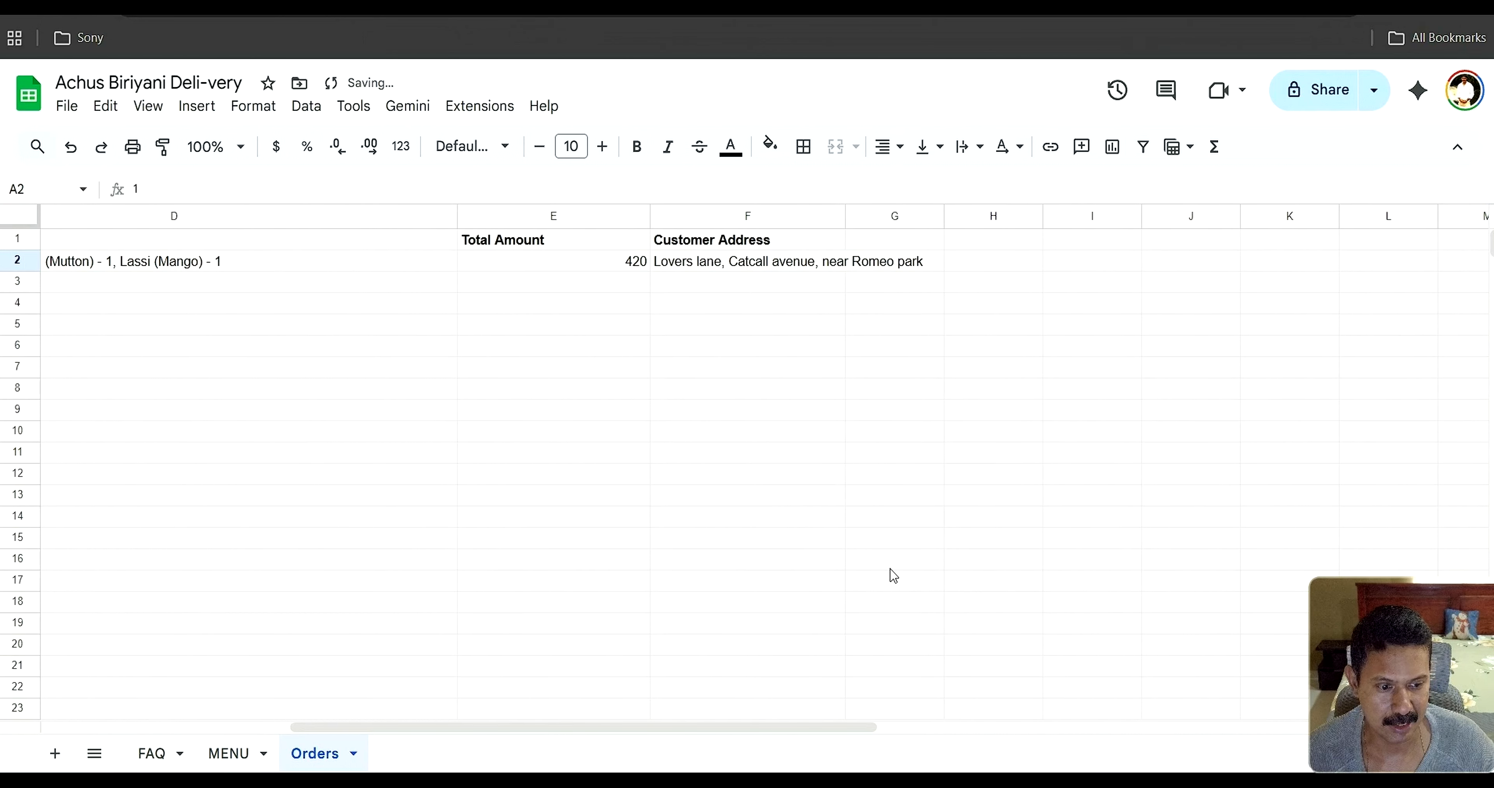